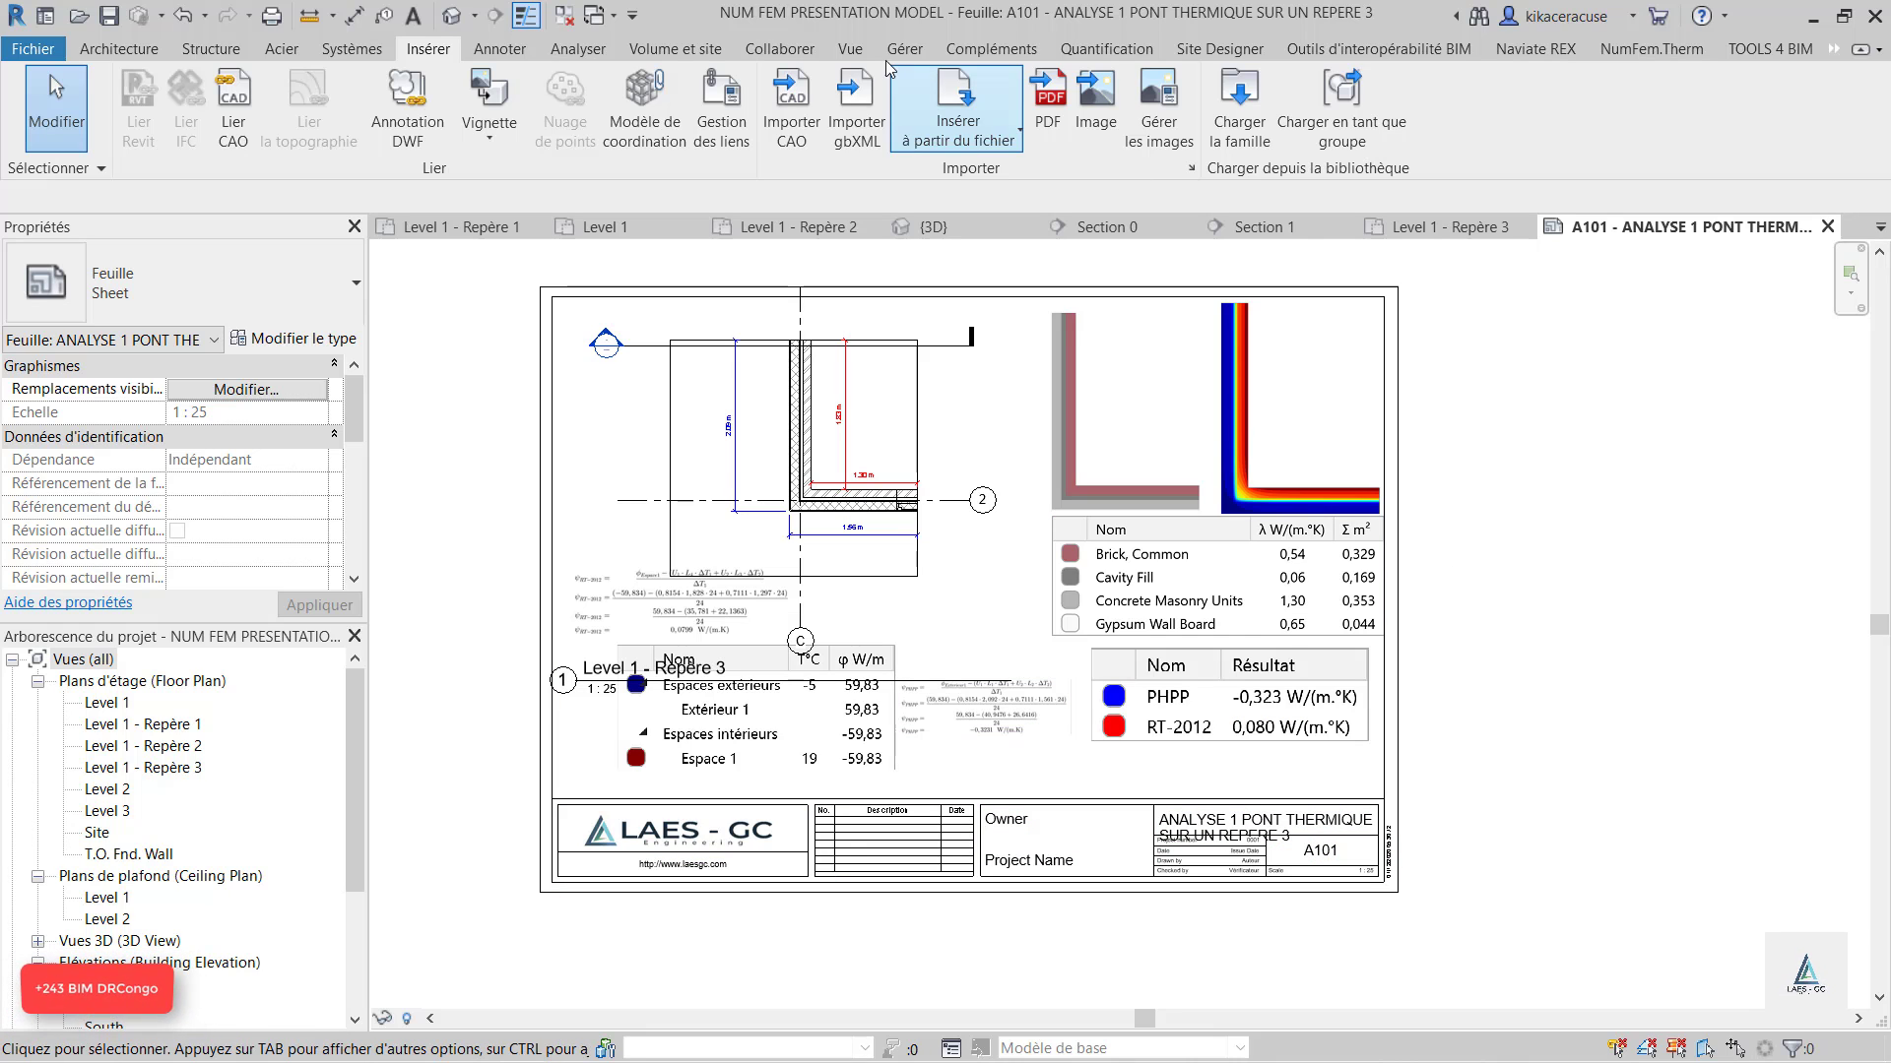
Create a new sheet with the A3 metric.rfa LAESGC TITLE BLOCK title block.
left_click(860, 55)
left_click(1226, 82)
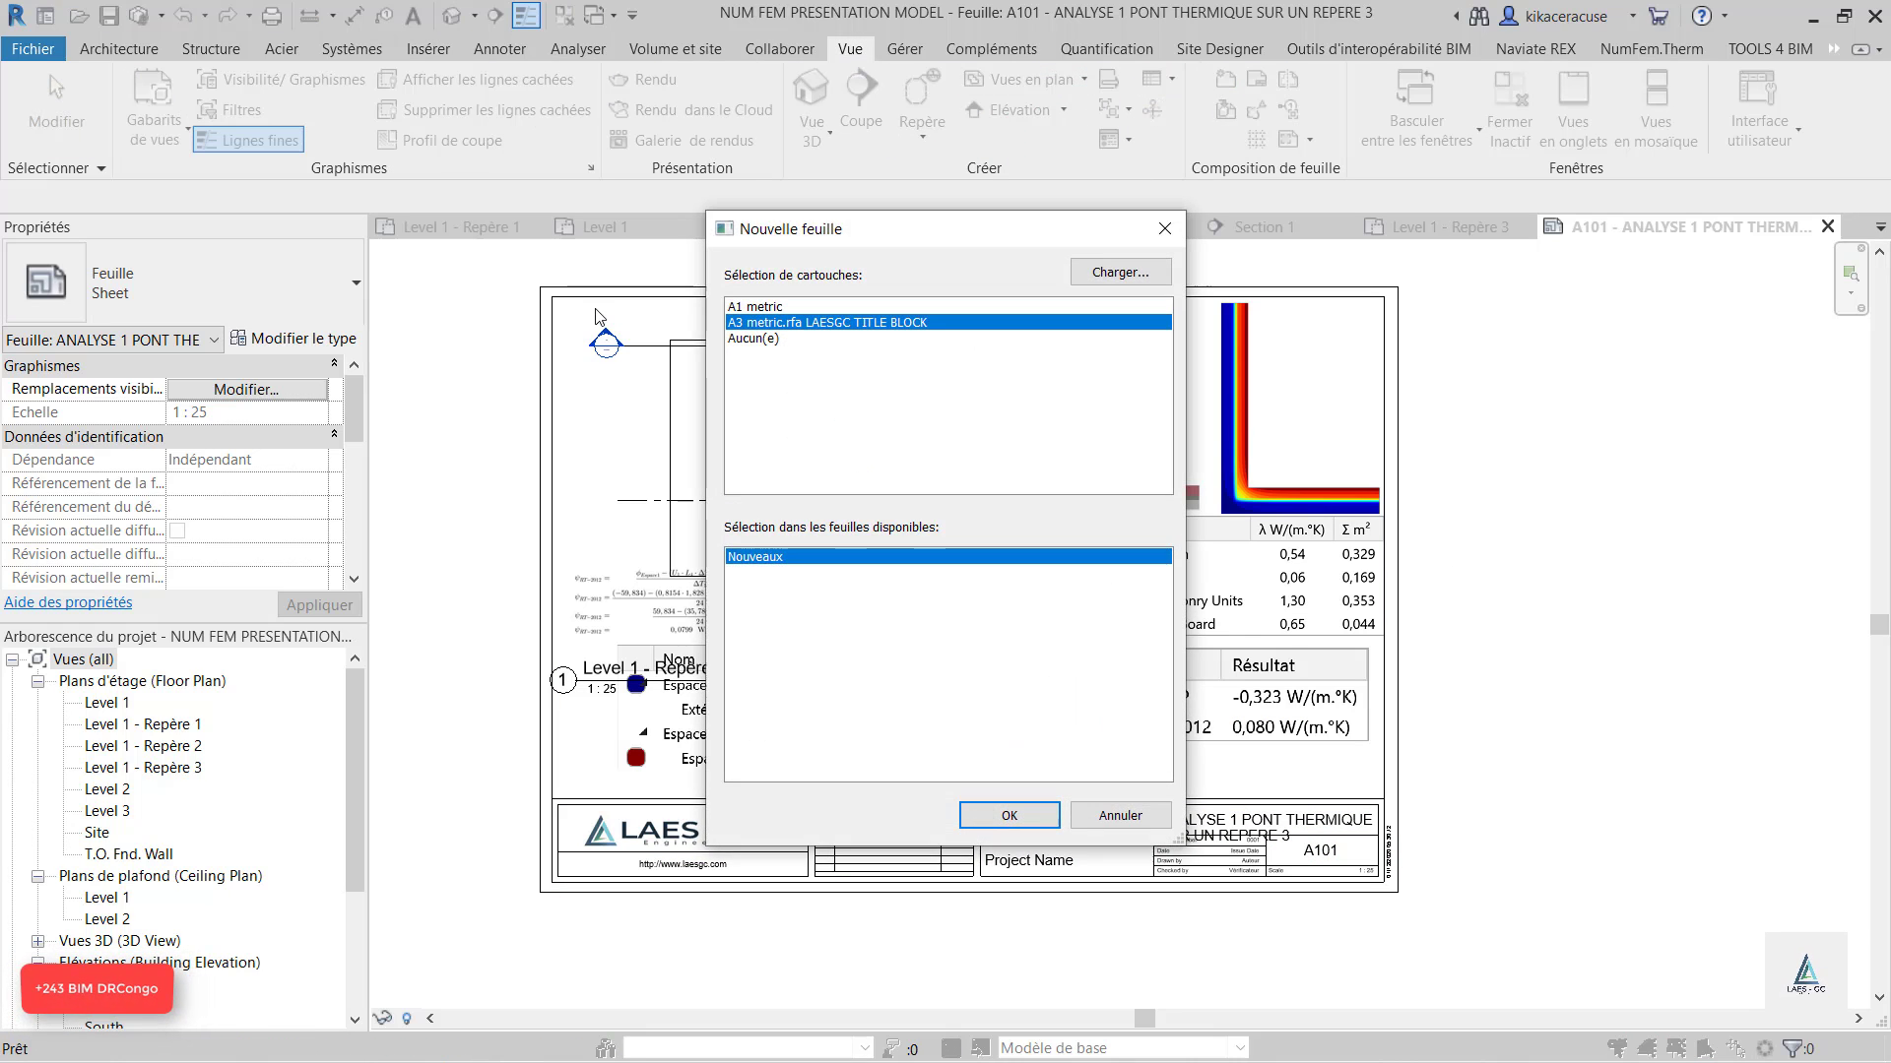
left_click(1010, 814)
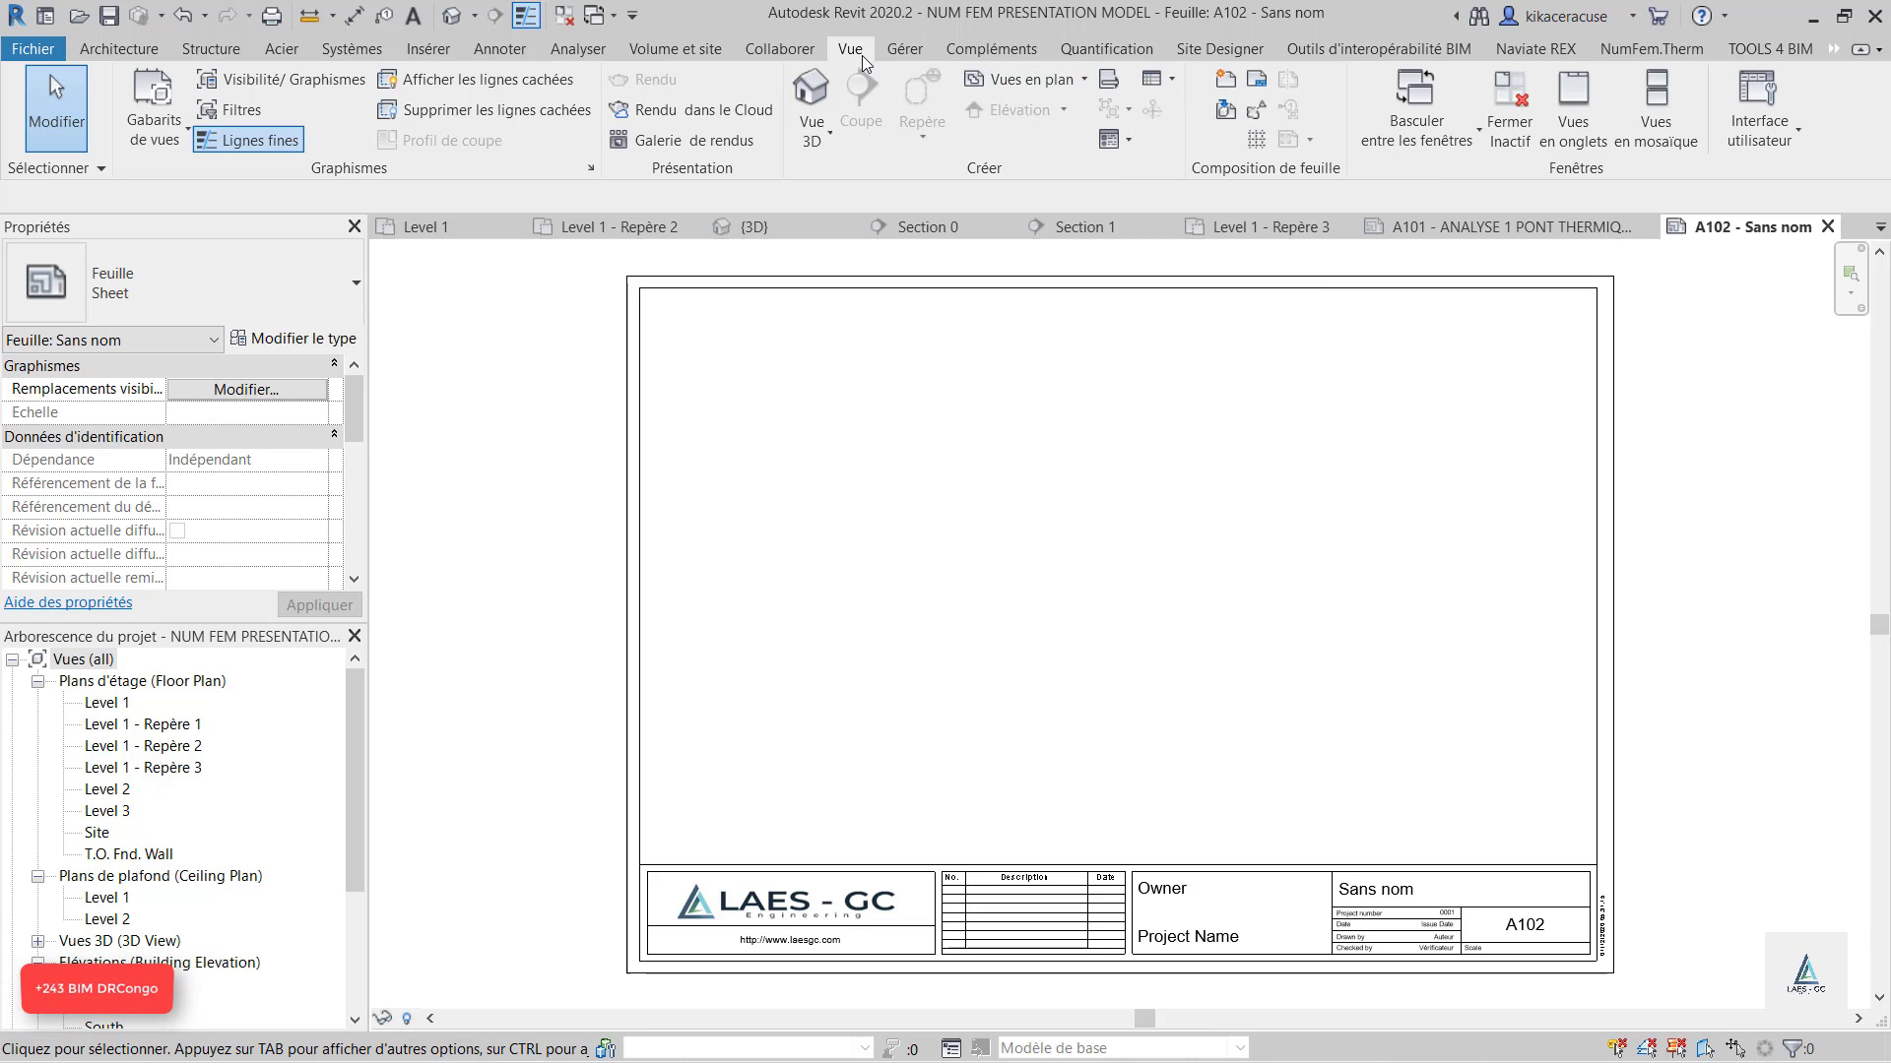
Add a new project parameter and assign it to the Vues category.
left_click(662, 44)
left_click(896, 51)
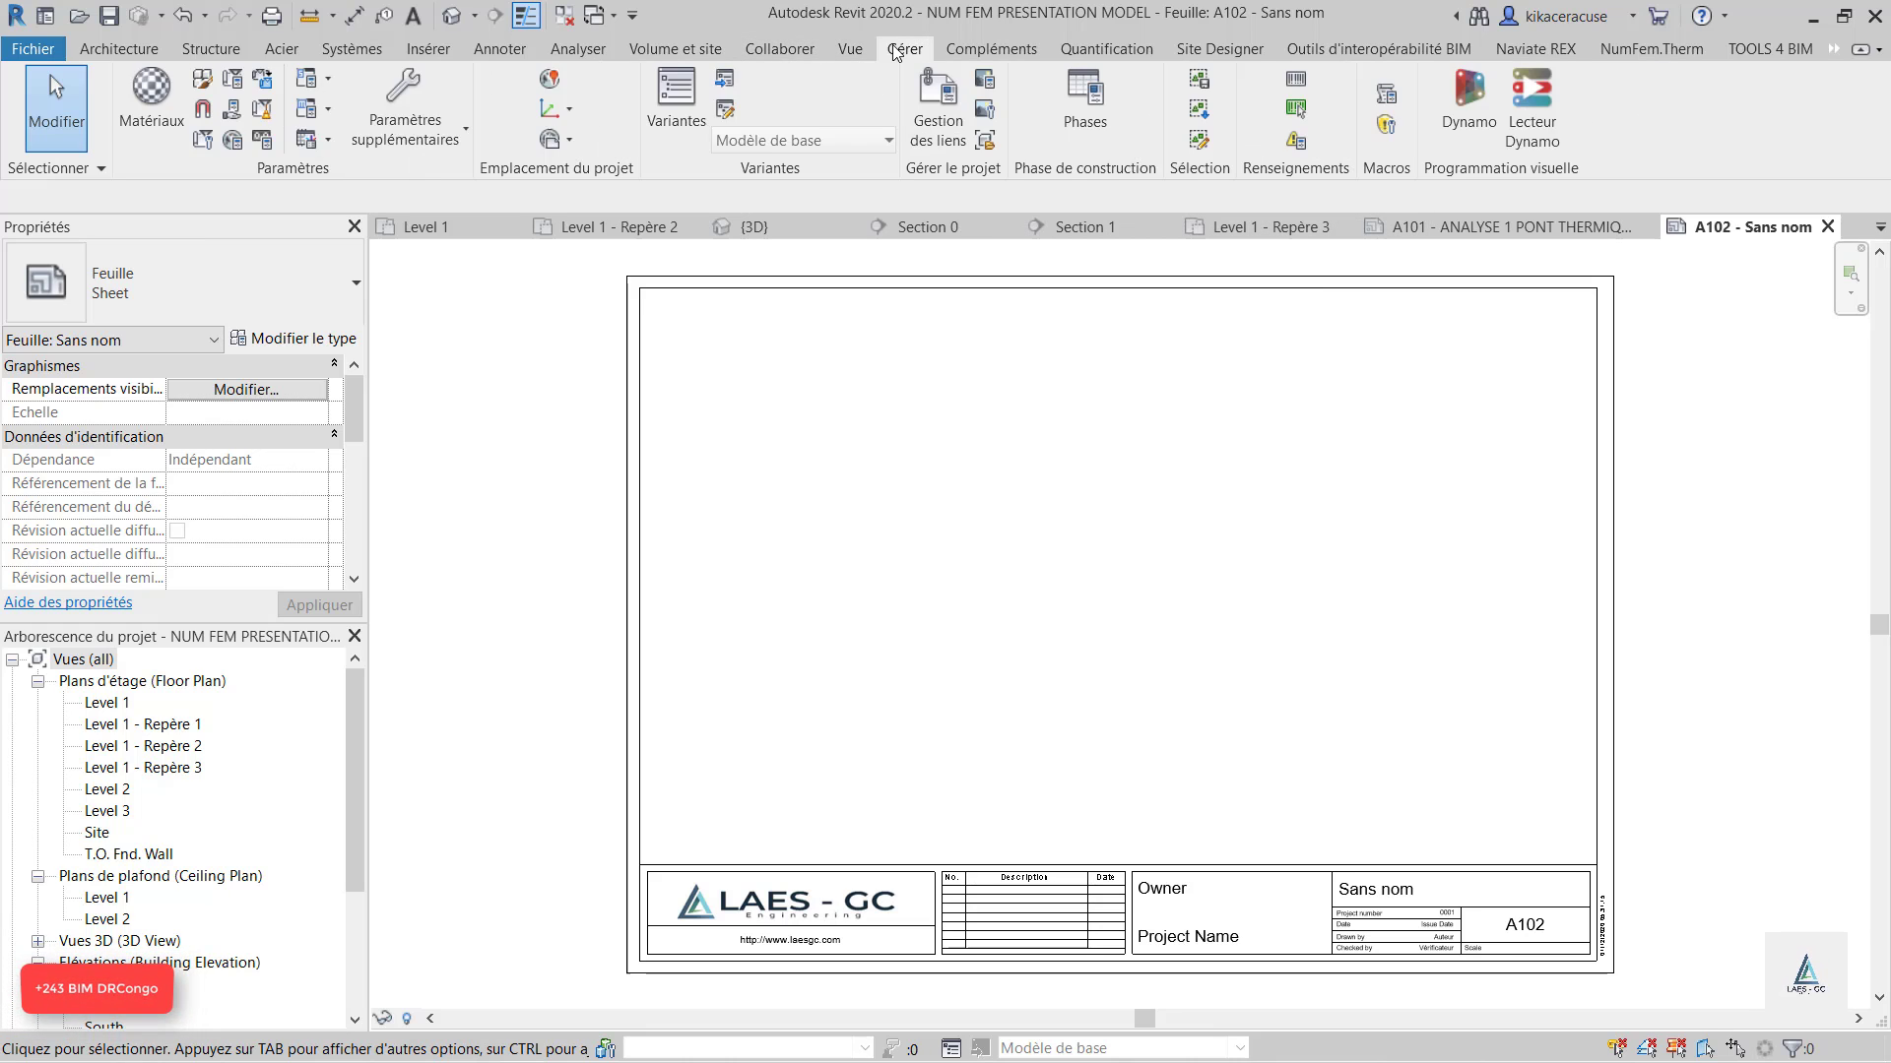
left_click(233, 77)
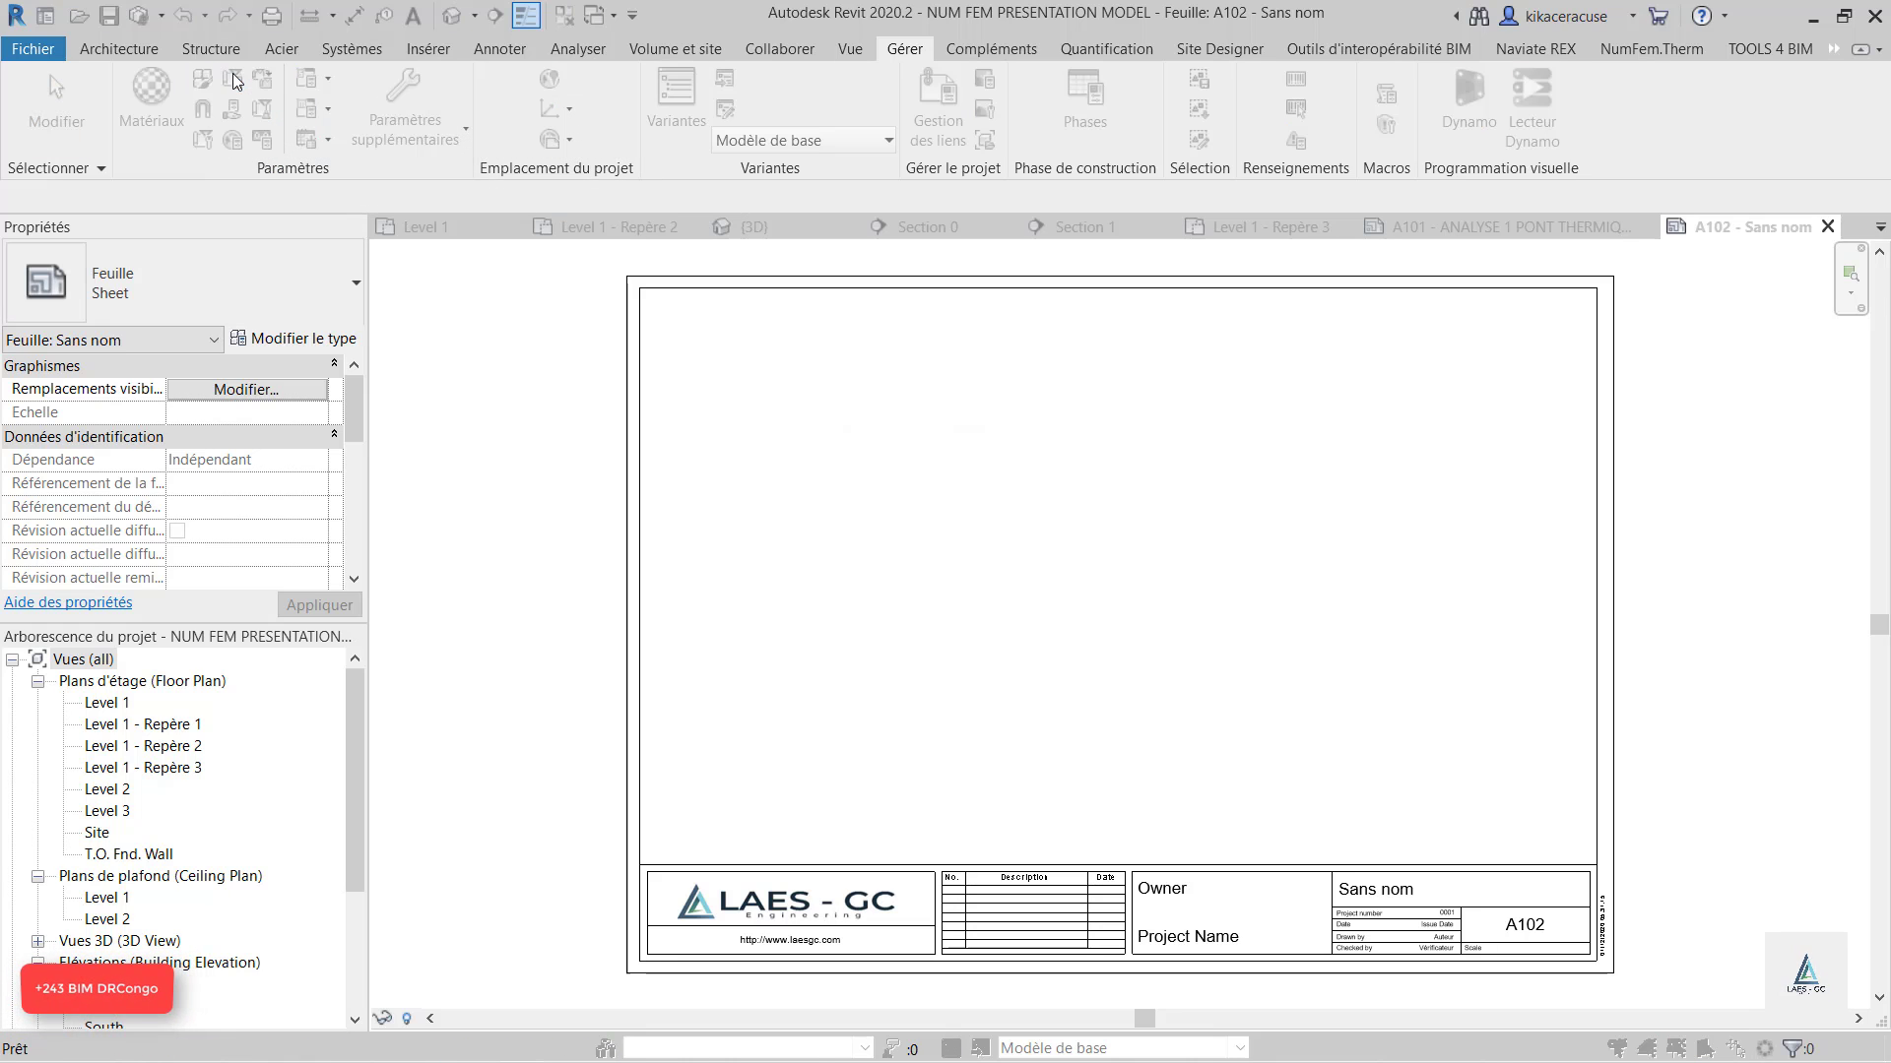
left_click(1055, 423)
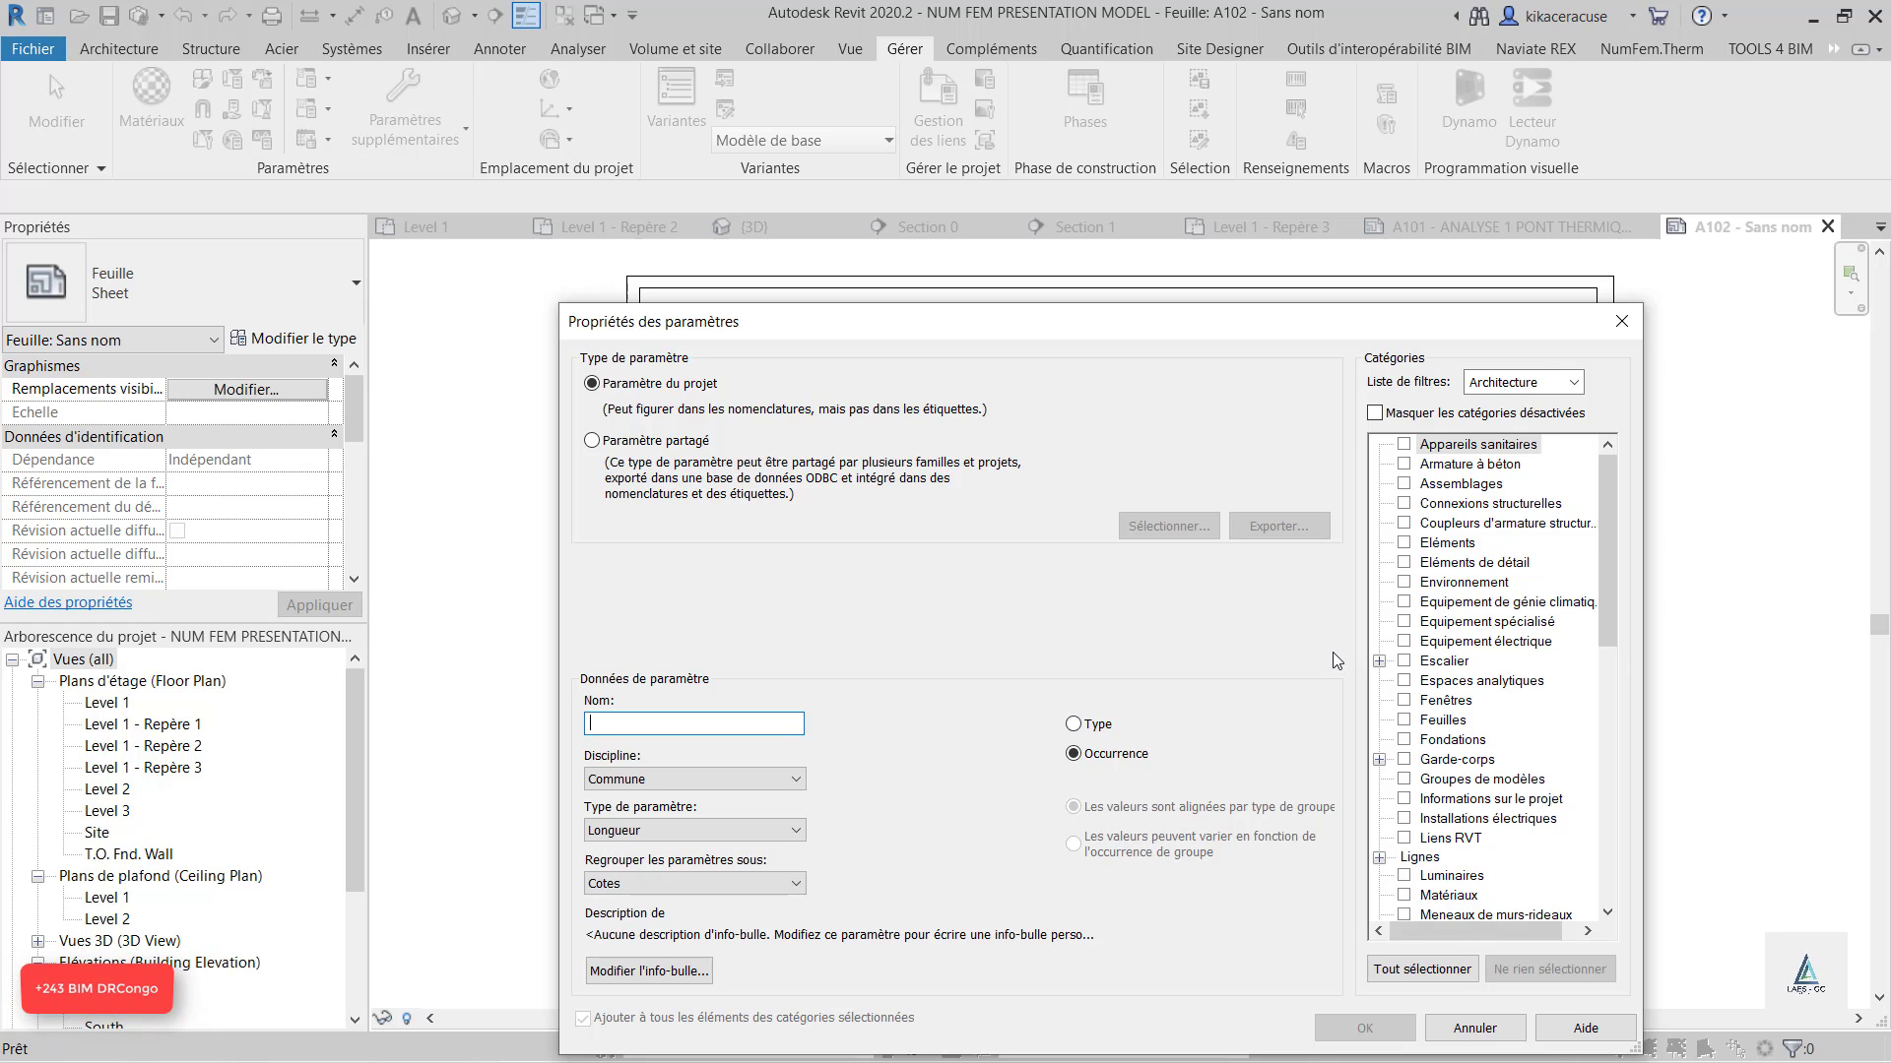
scroll(1581, 872, "down", 8)
scroll(1582, 873, "down", 3)
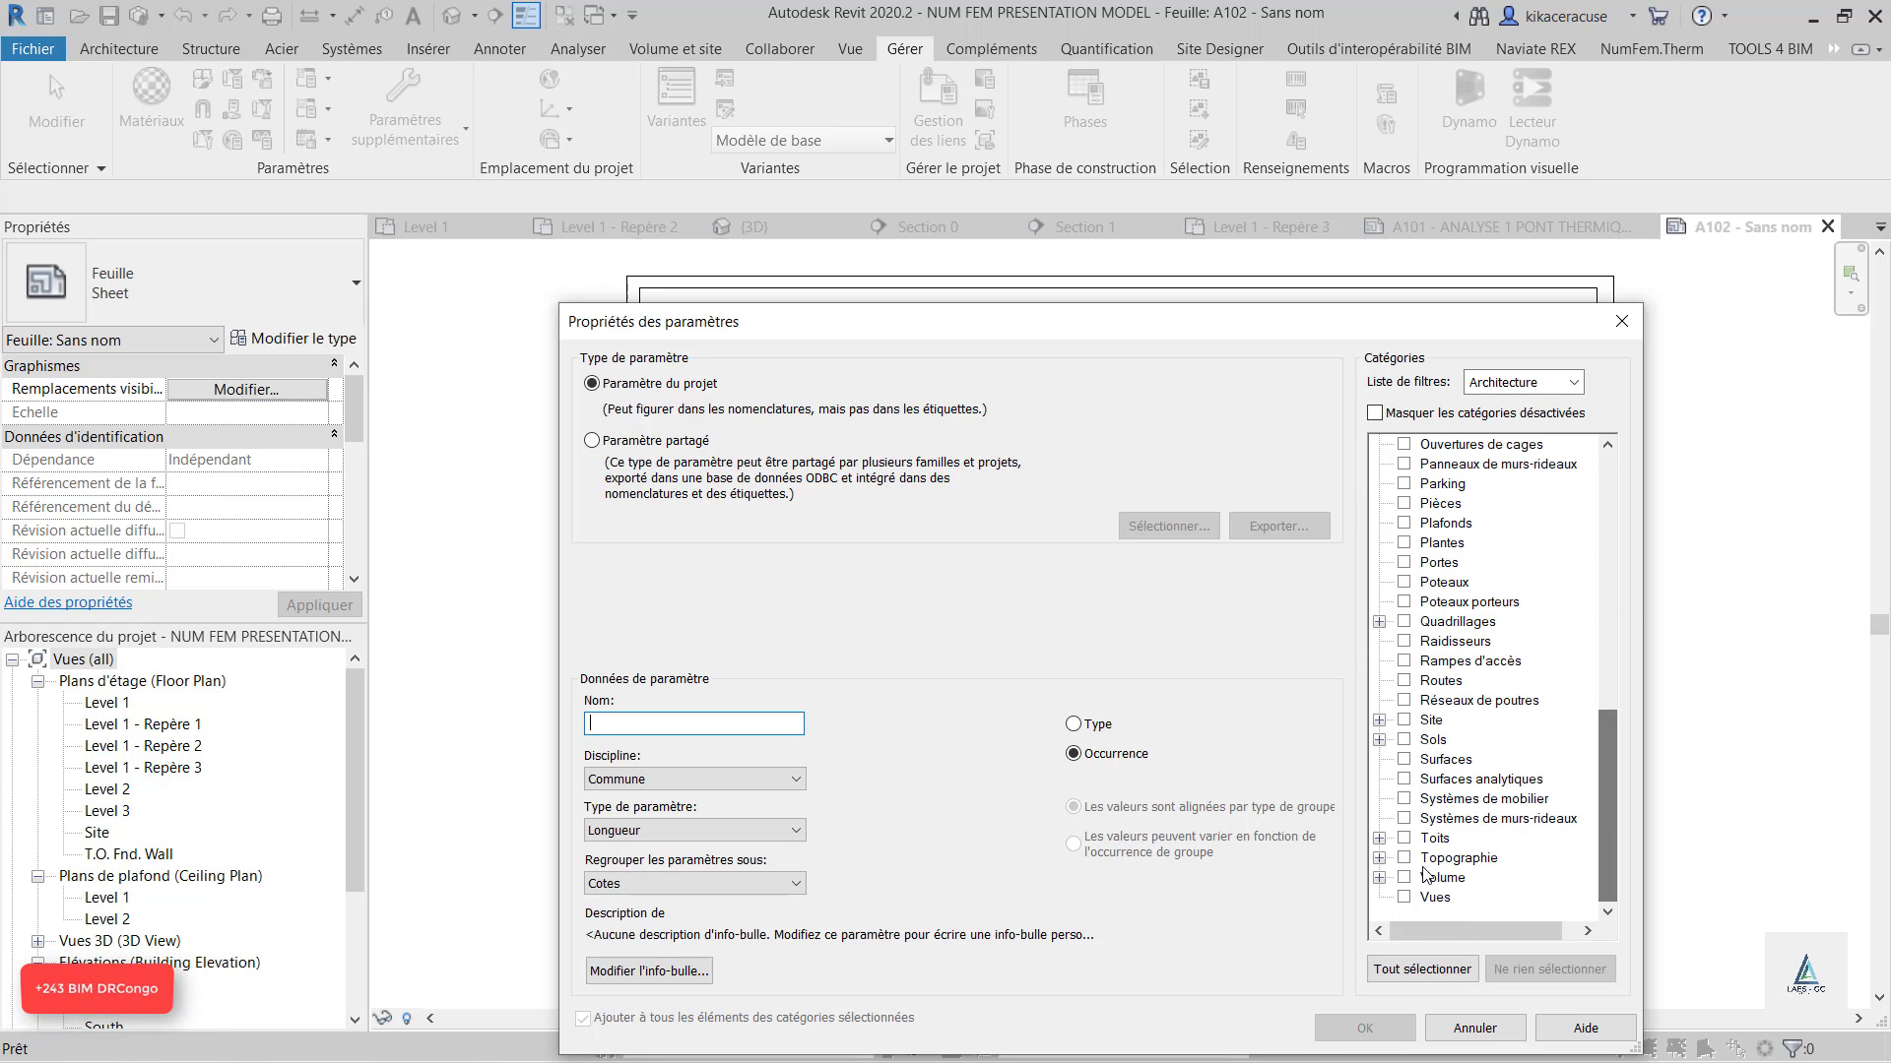
left_click(1404, 897)
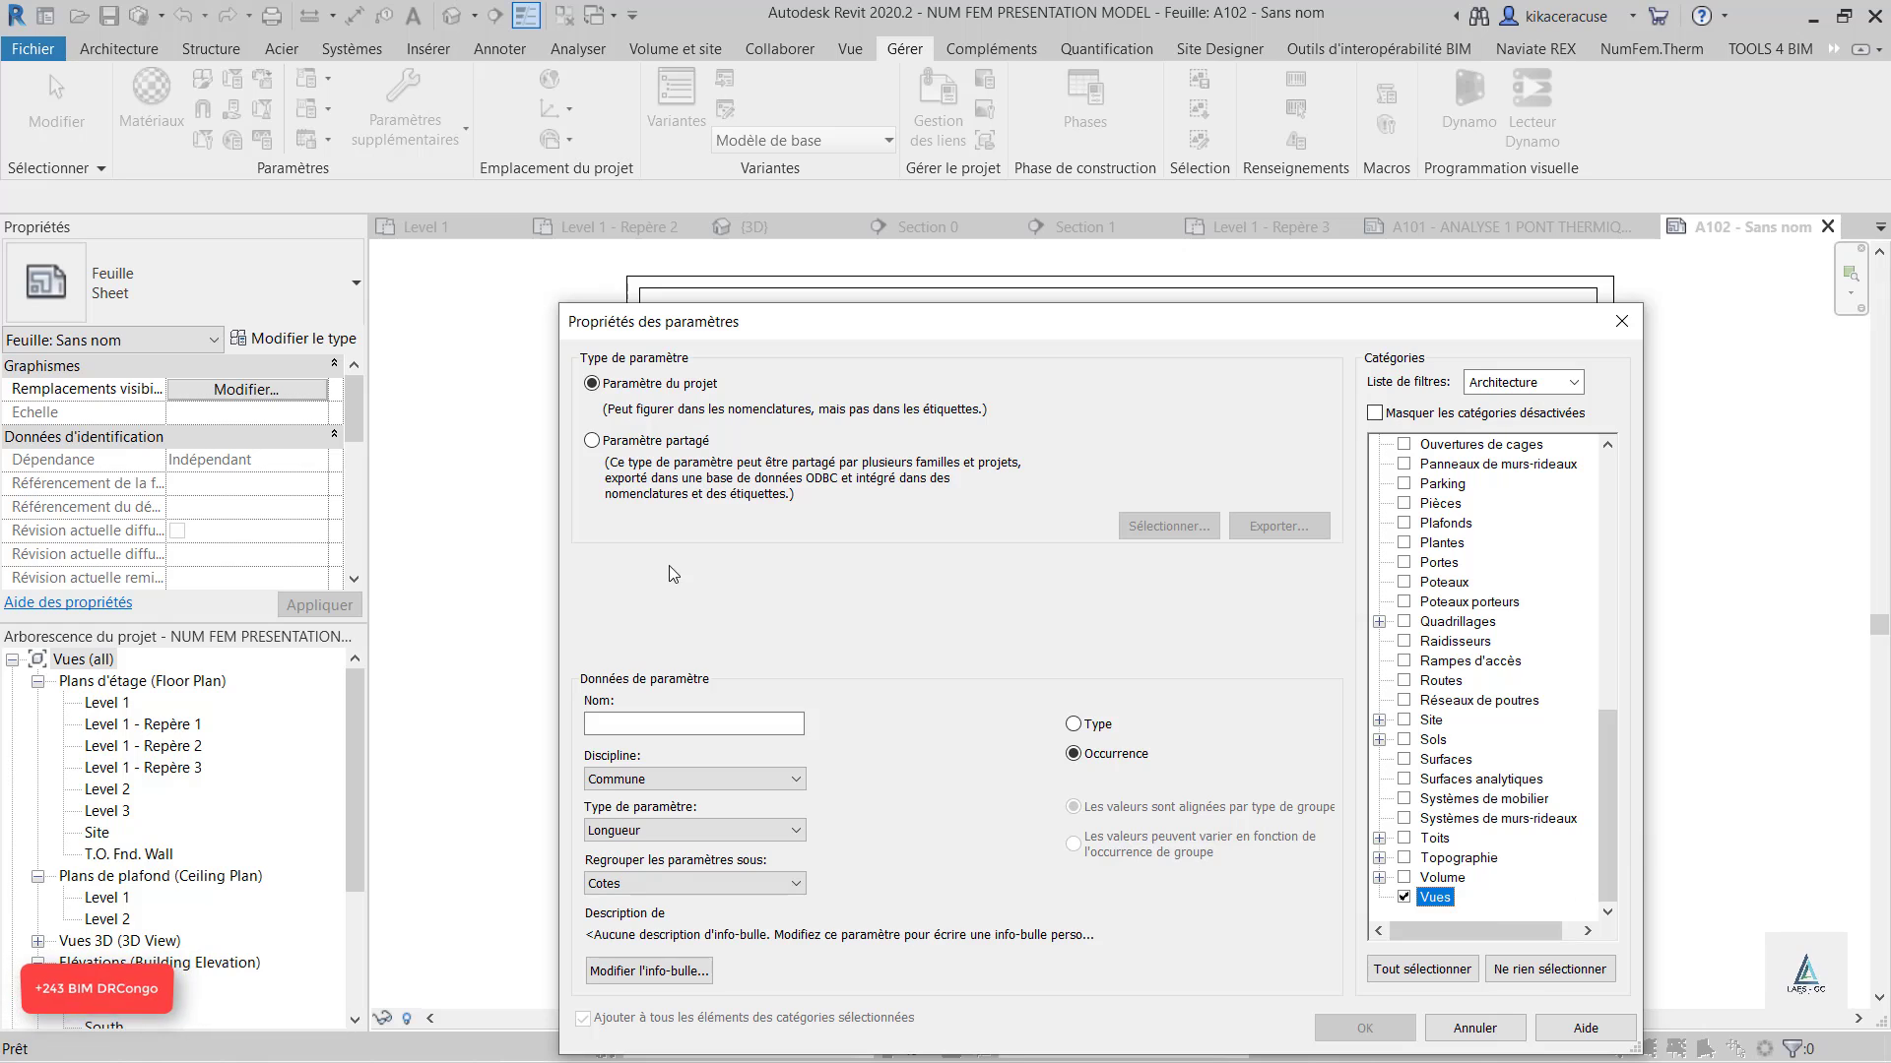
Name the parameter Numfem-Computed for verification, set its type to Oui/Non grouped under Autre, and accept the project parameters.
left_click(731, 725)
type("Numfem-Computed")
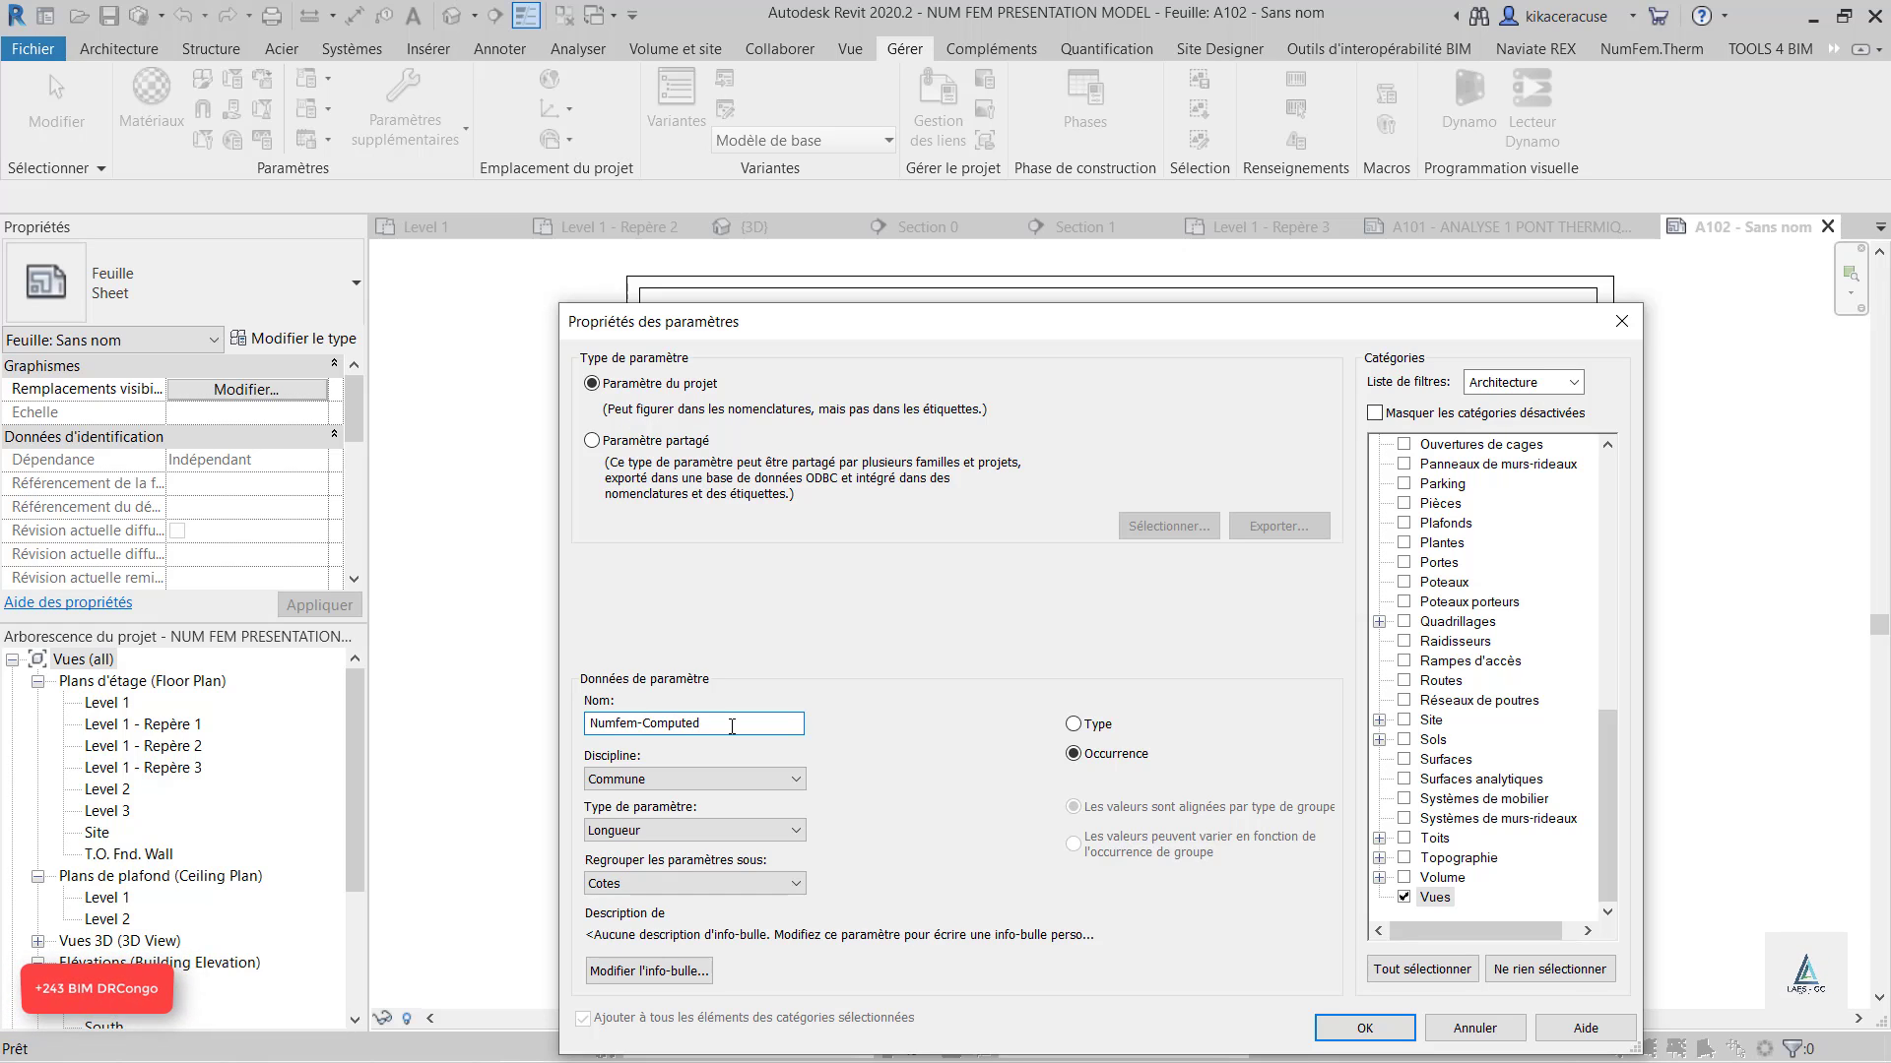
type("for vérification")
left_click(674, 832)
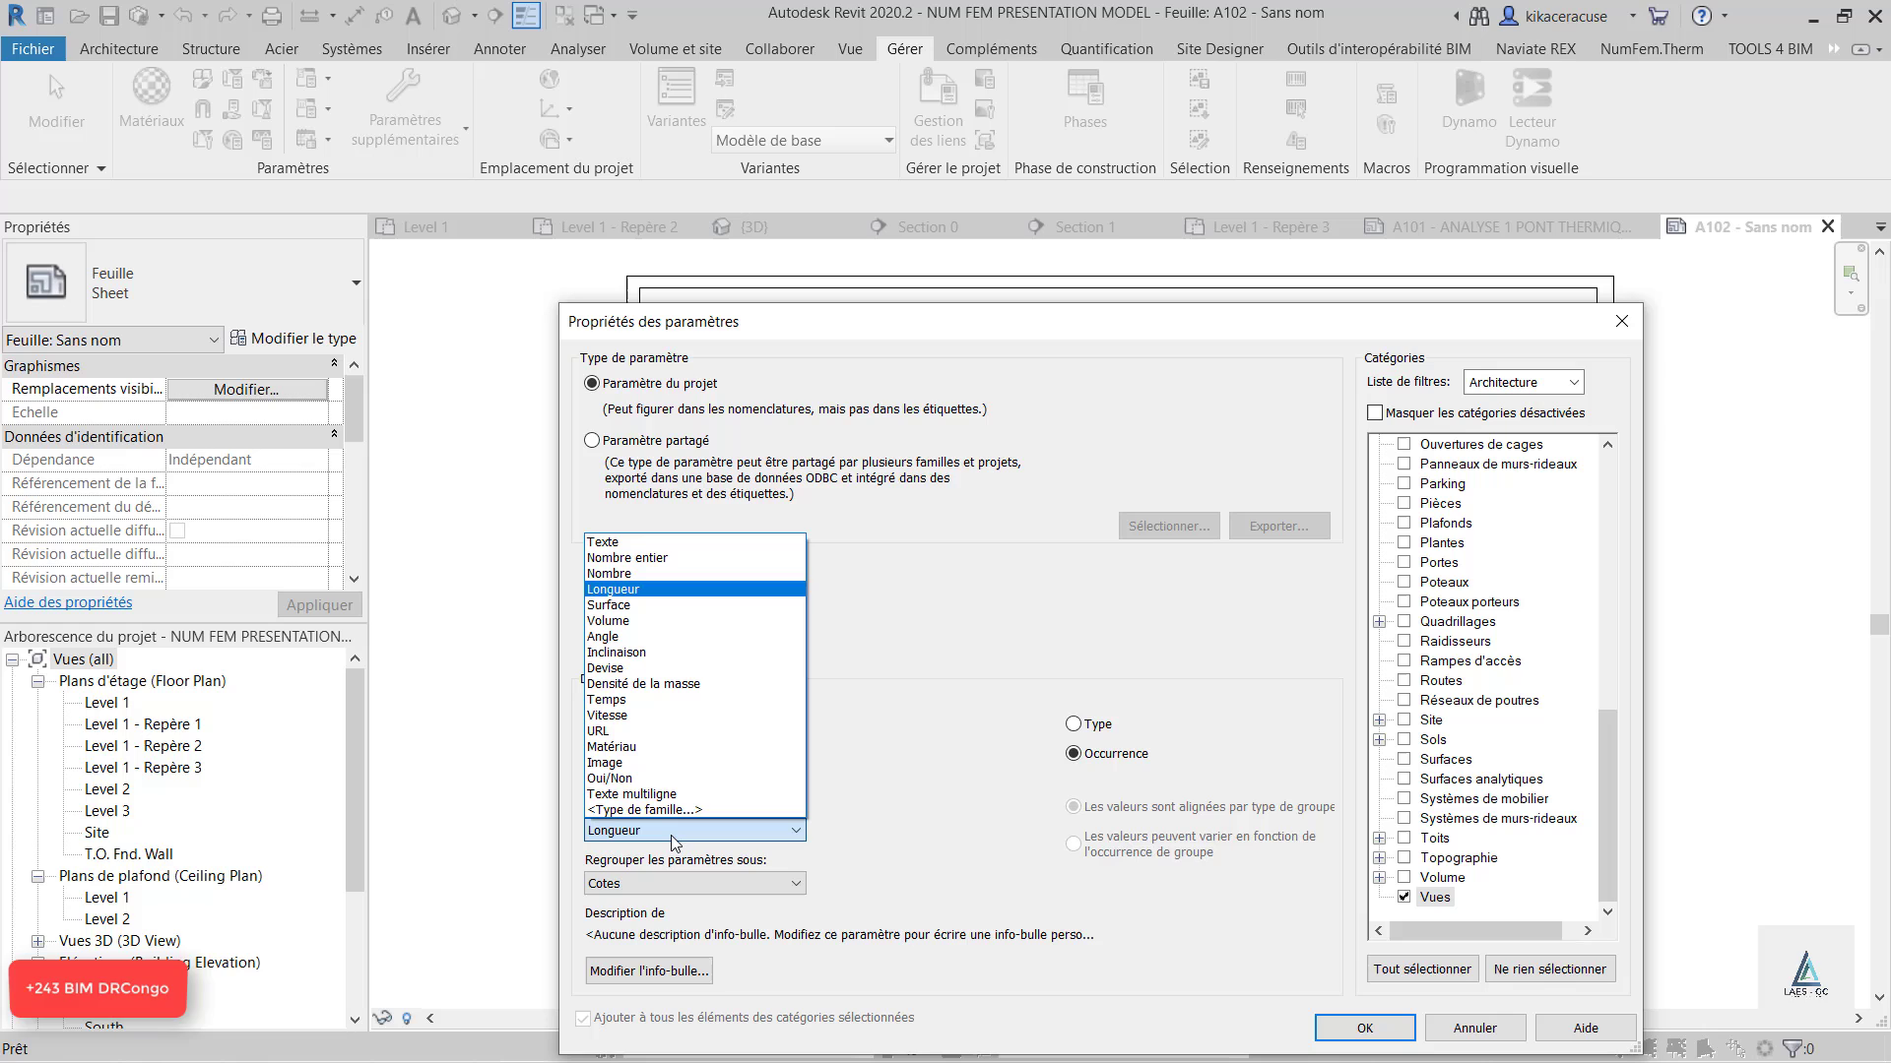
left_click(640, 778)
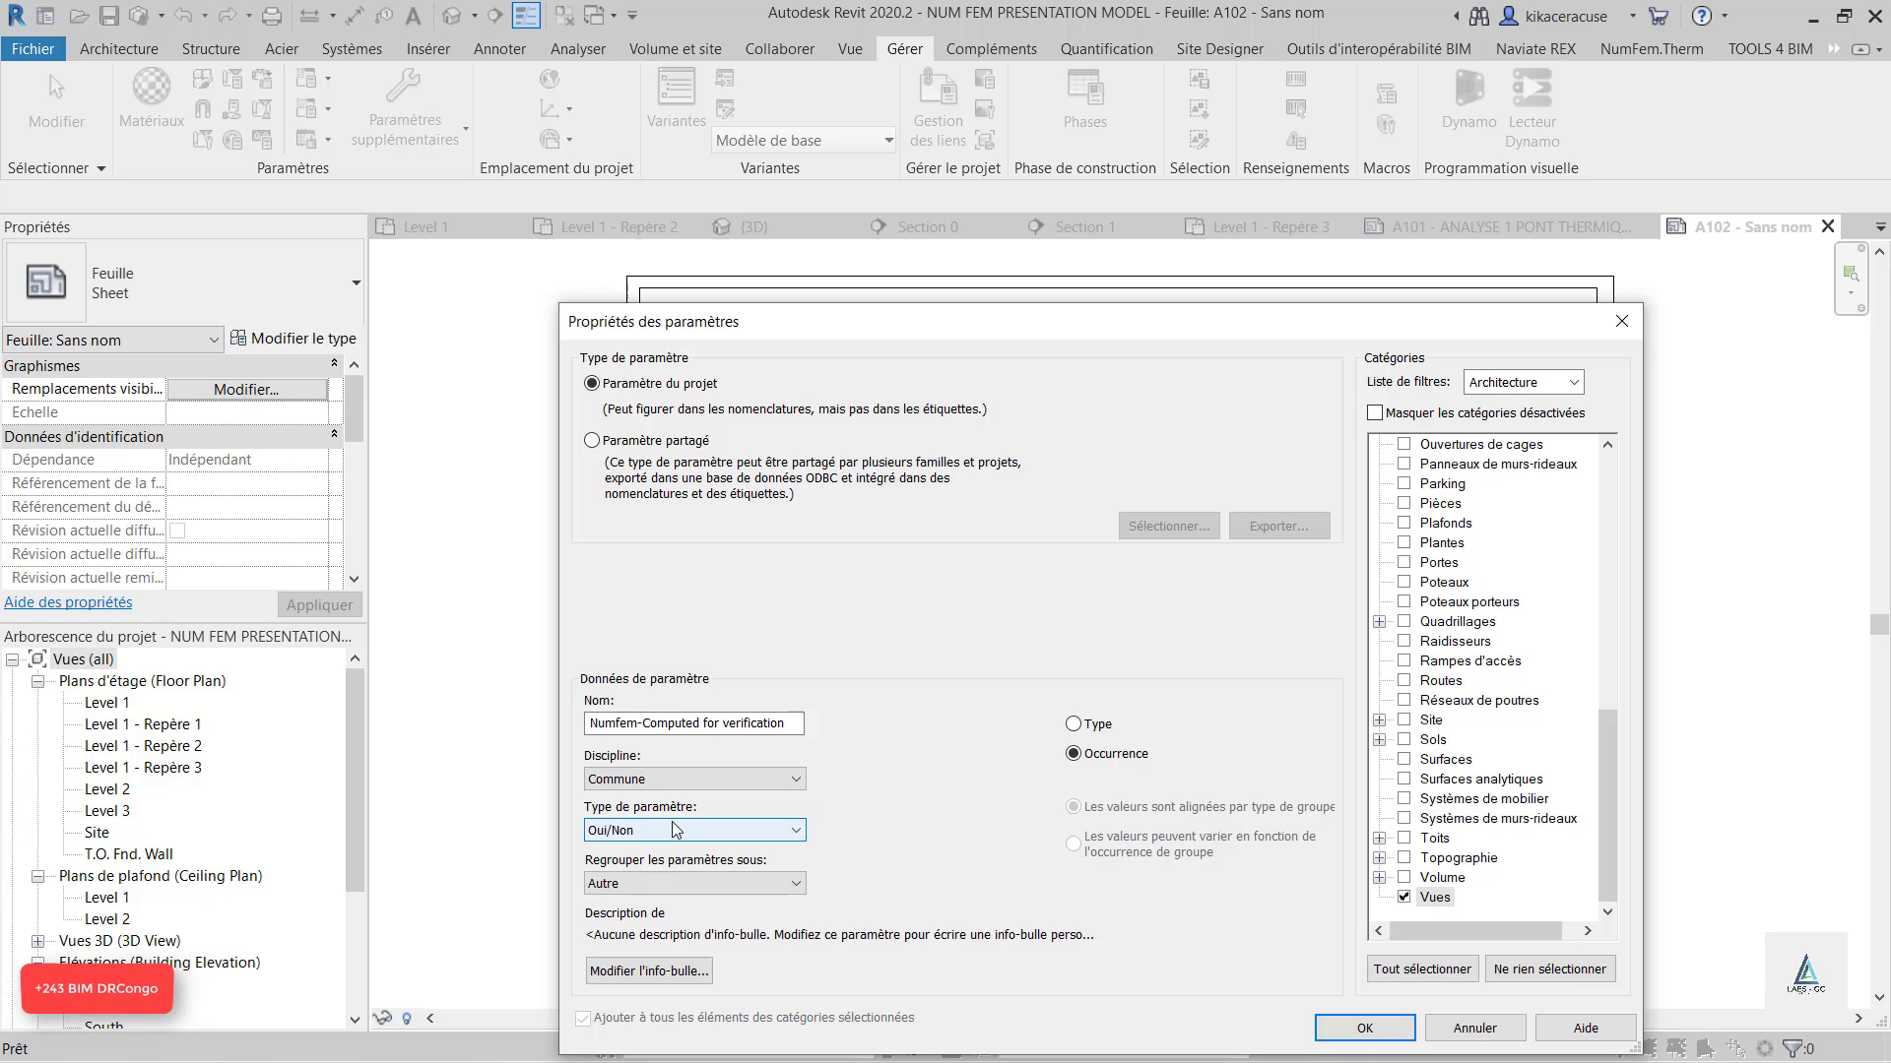
left_click(1367, 1024)
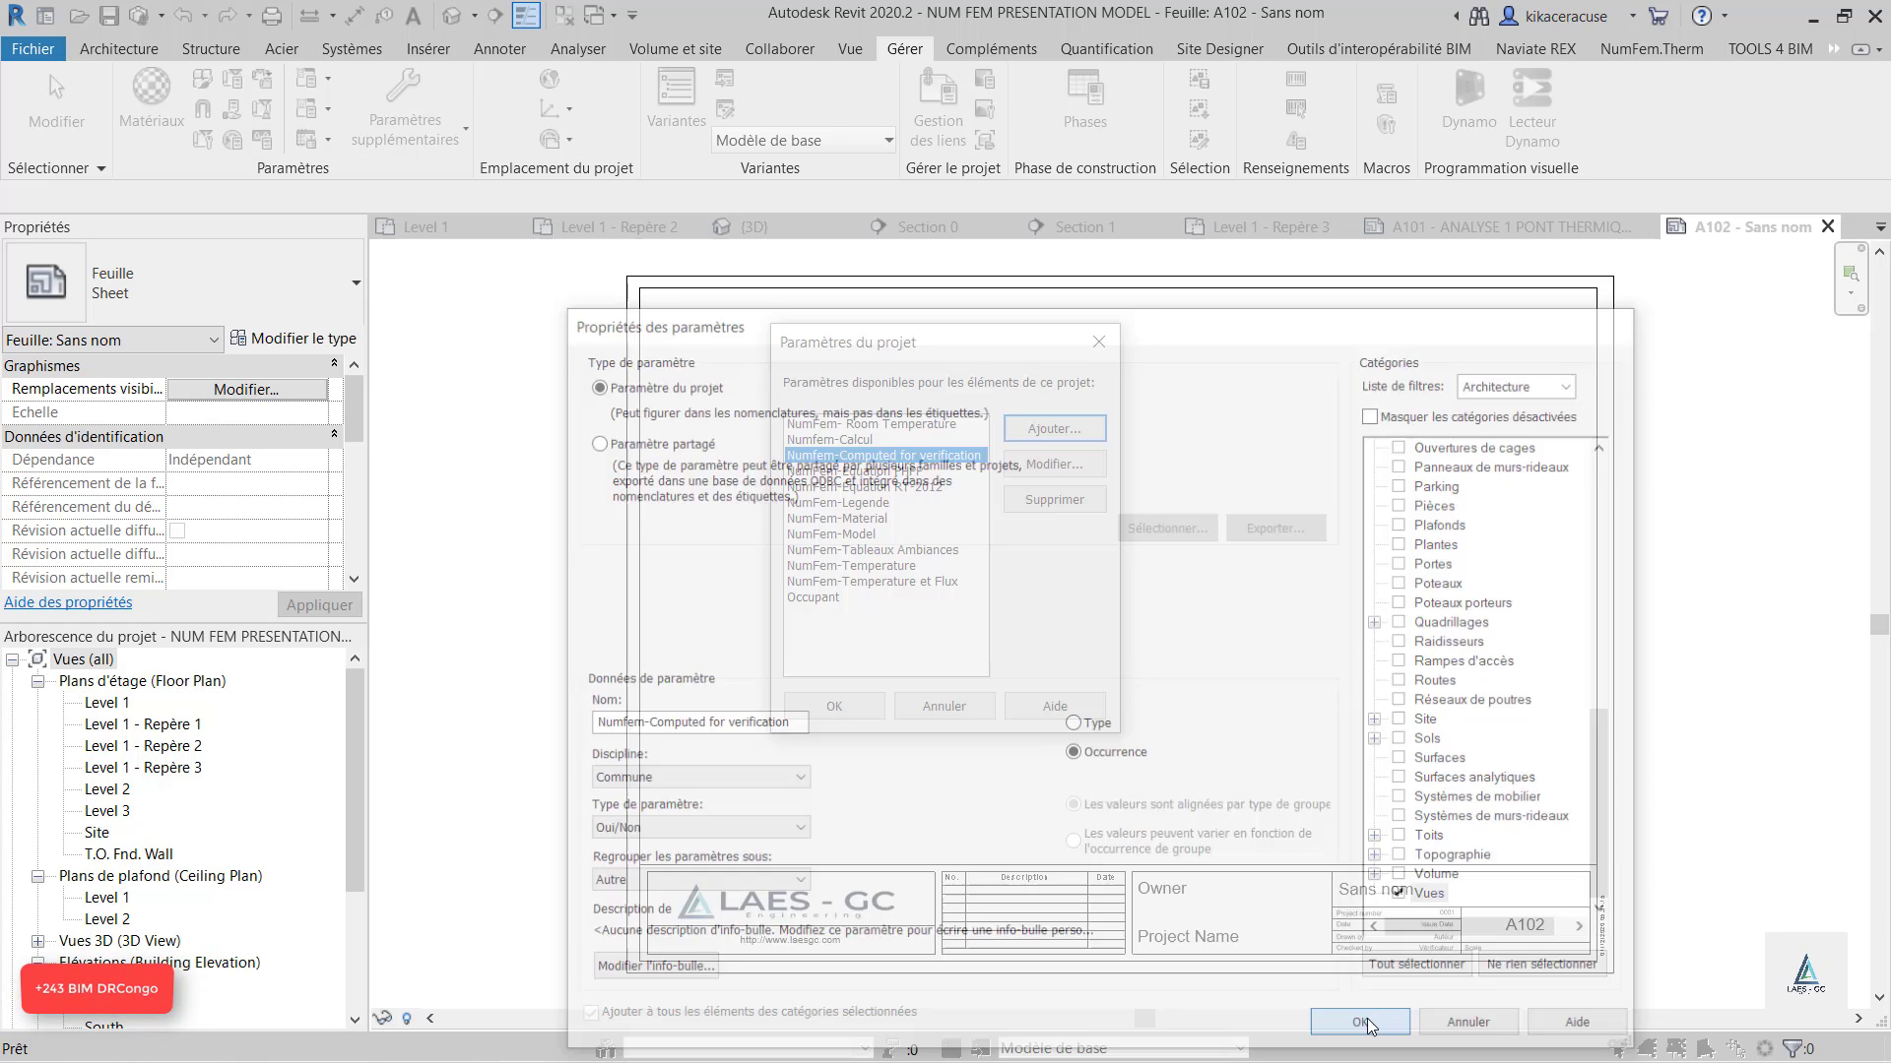
left_click(845, 707)
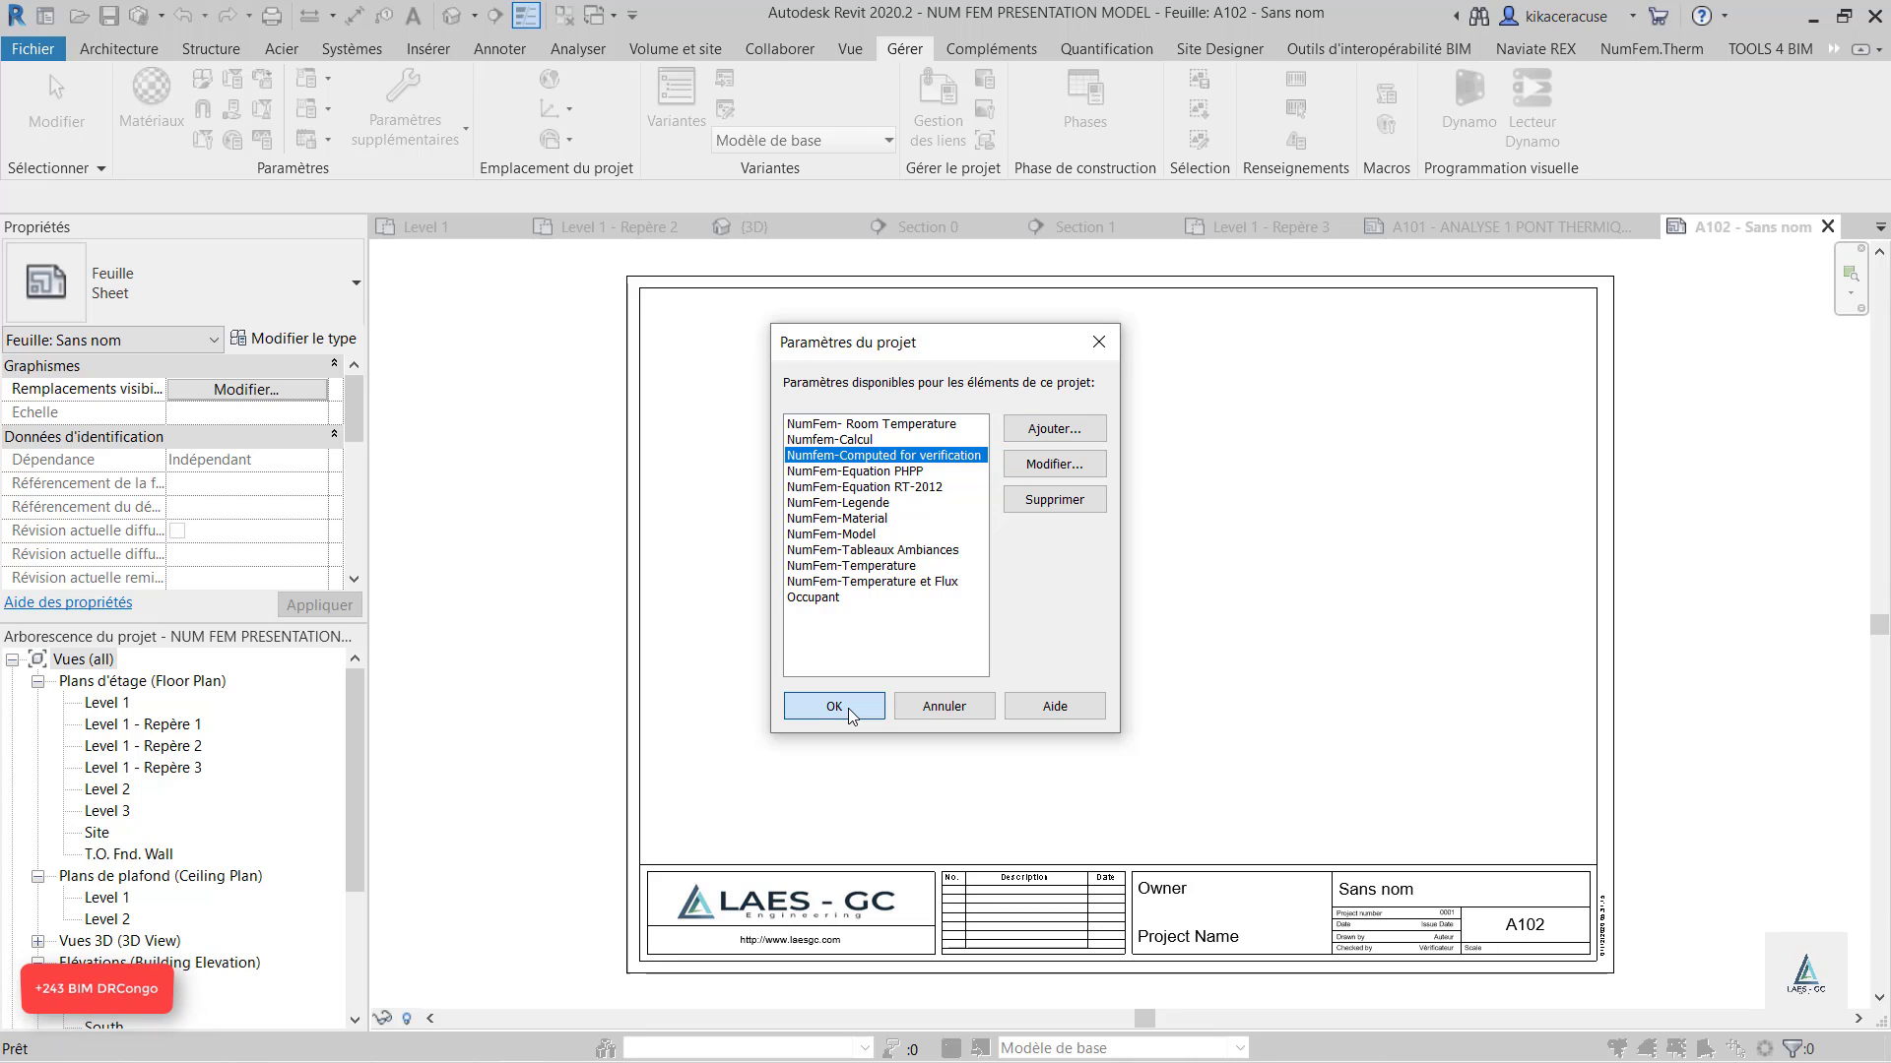
left_click(917, 459)
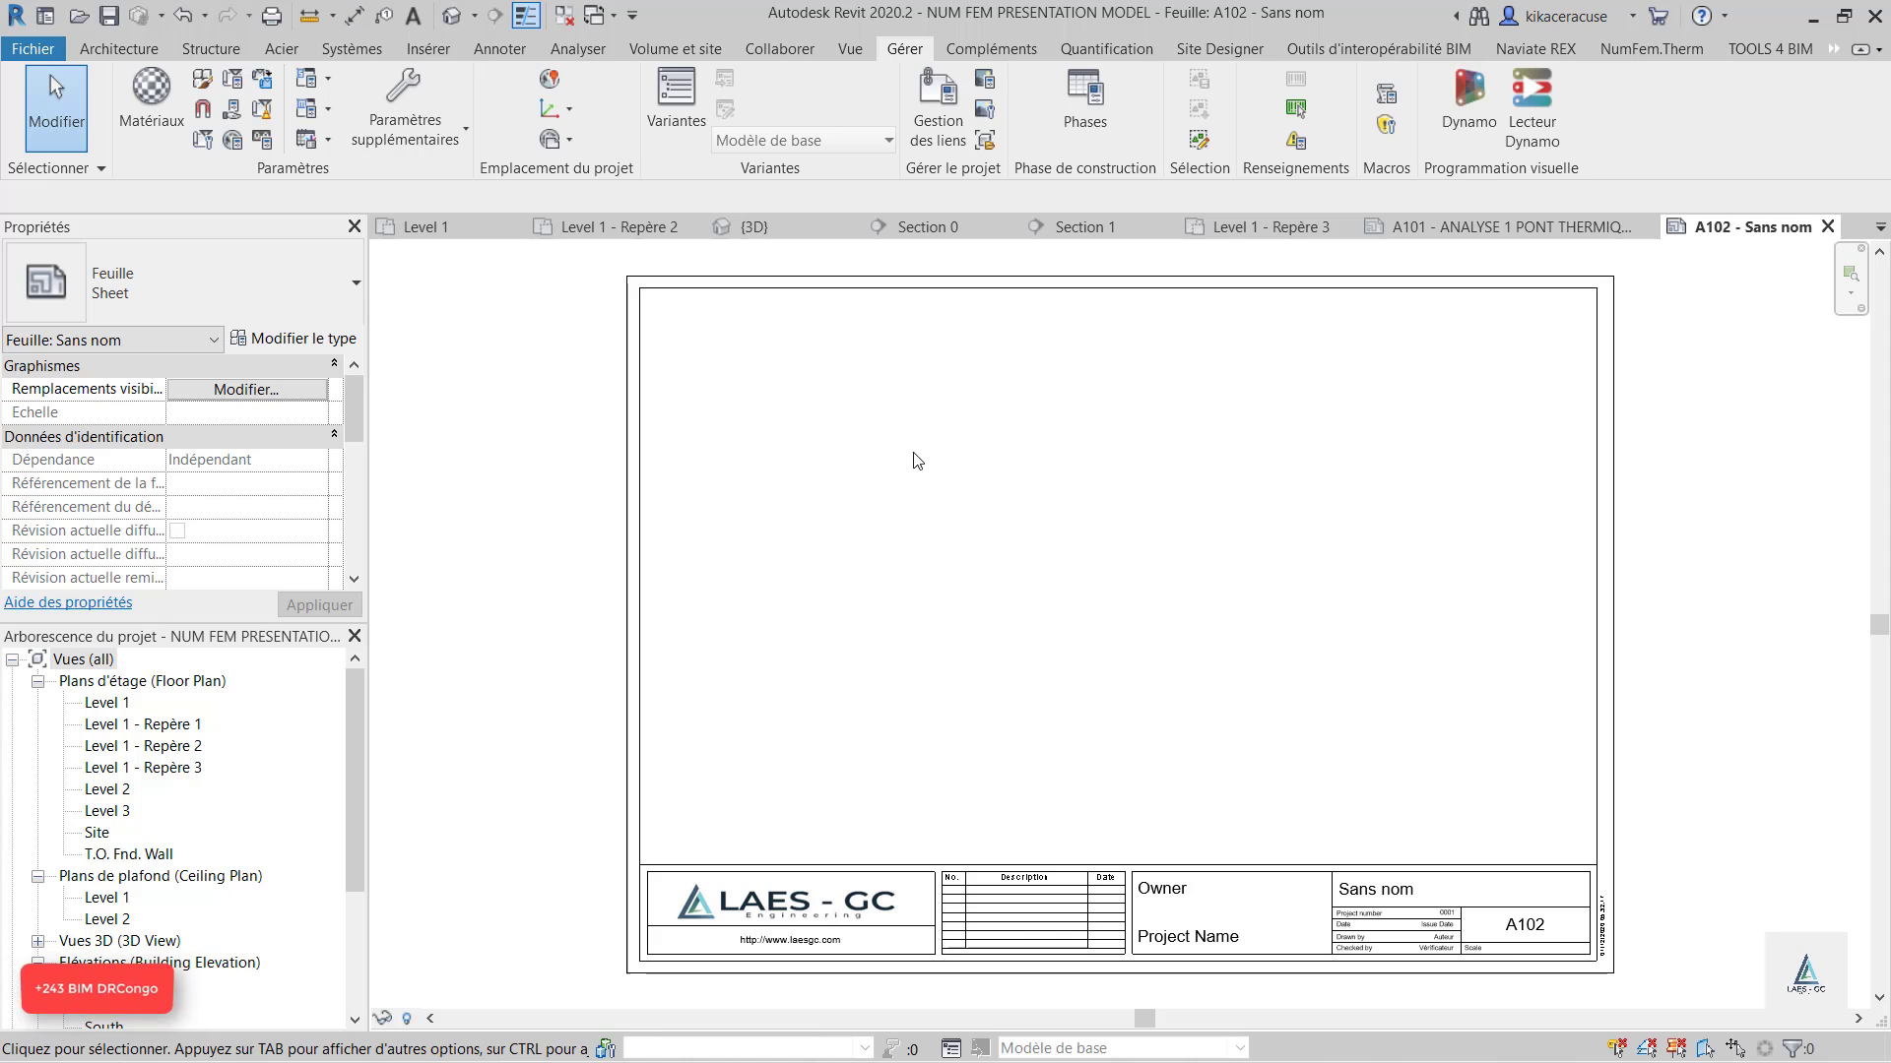
From the Level 1 plan, assign Numfem-Computed for verification to Marquage des repères analysés in the NumFem.Therm settings and save.
left_click(426, 227)
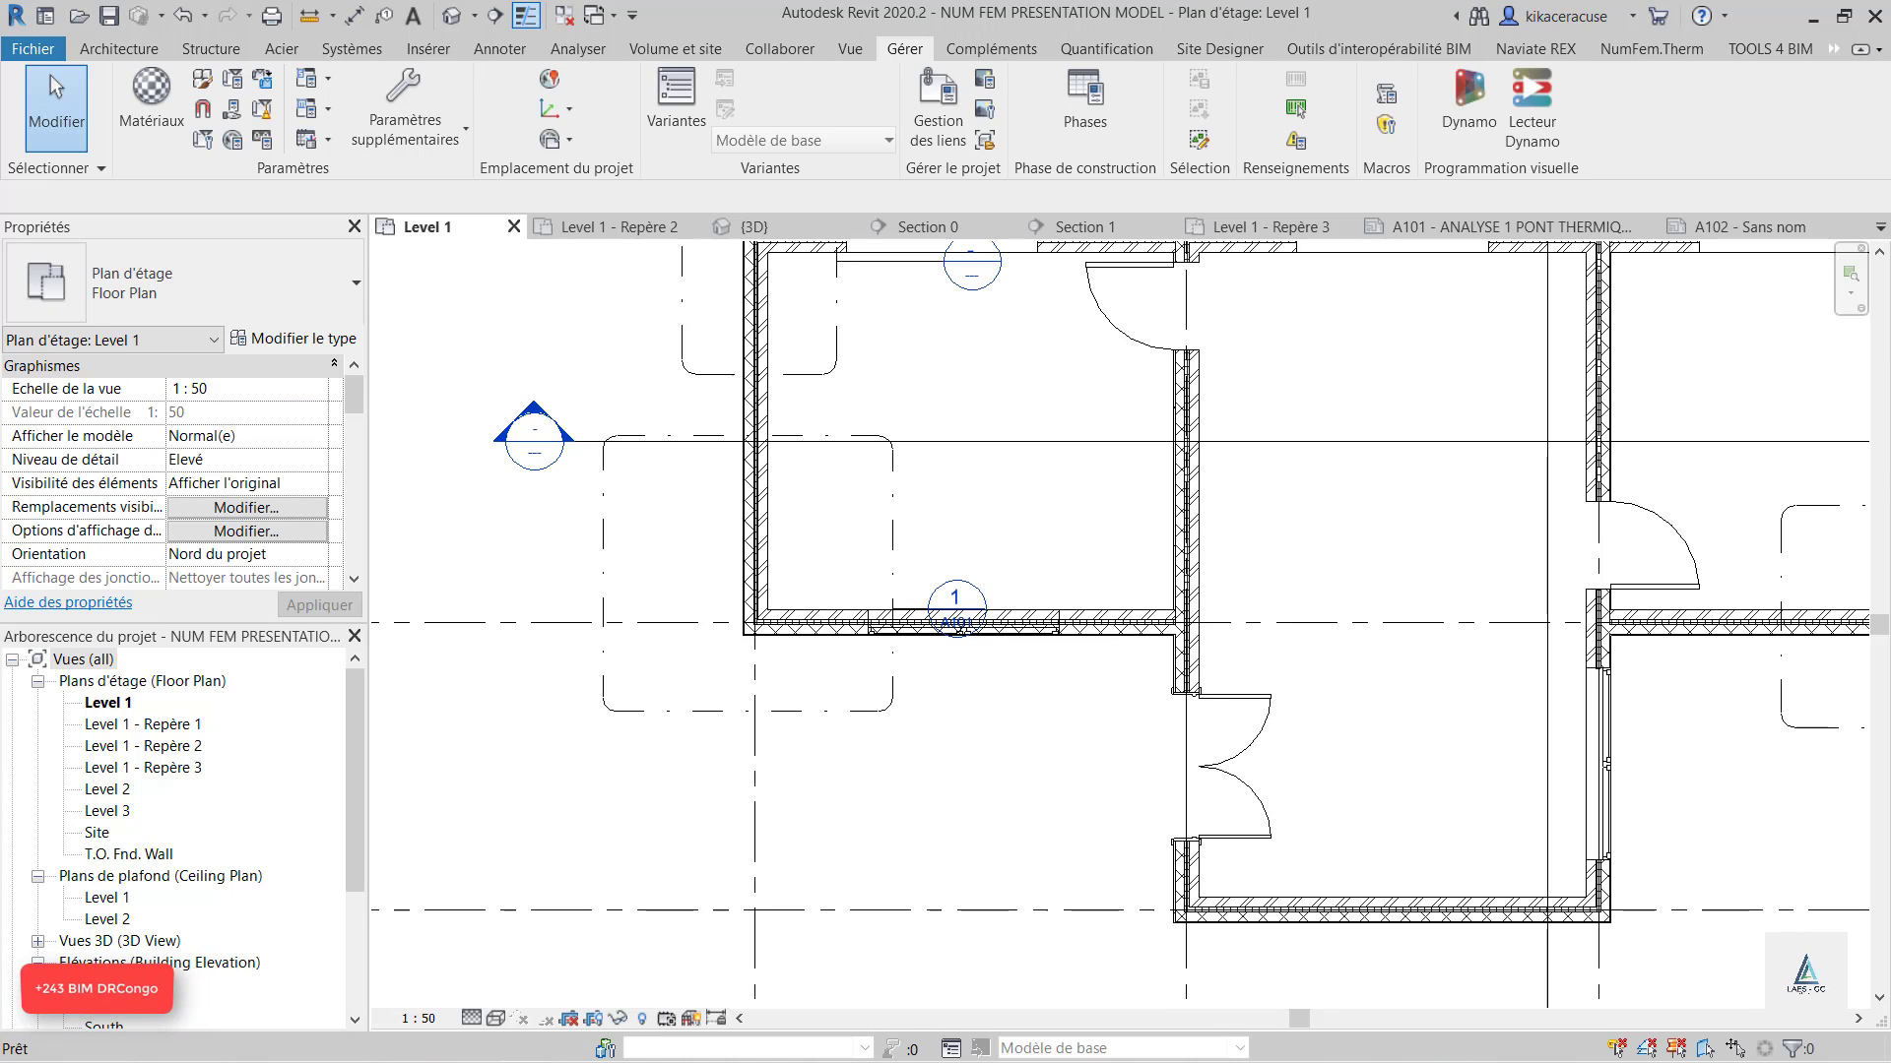
left_click(1649, 49)
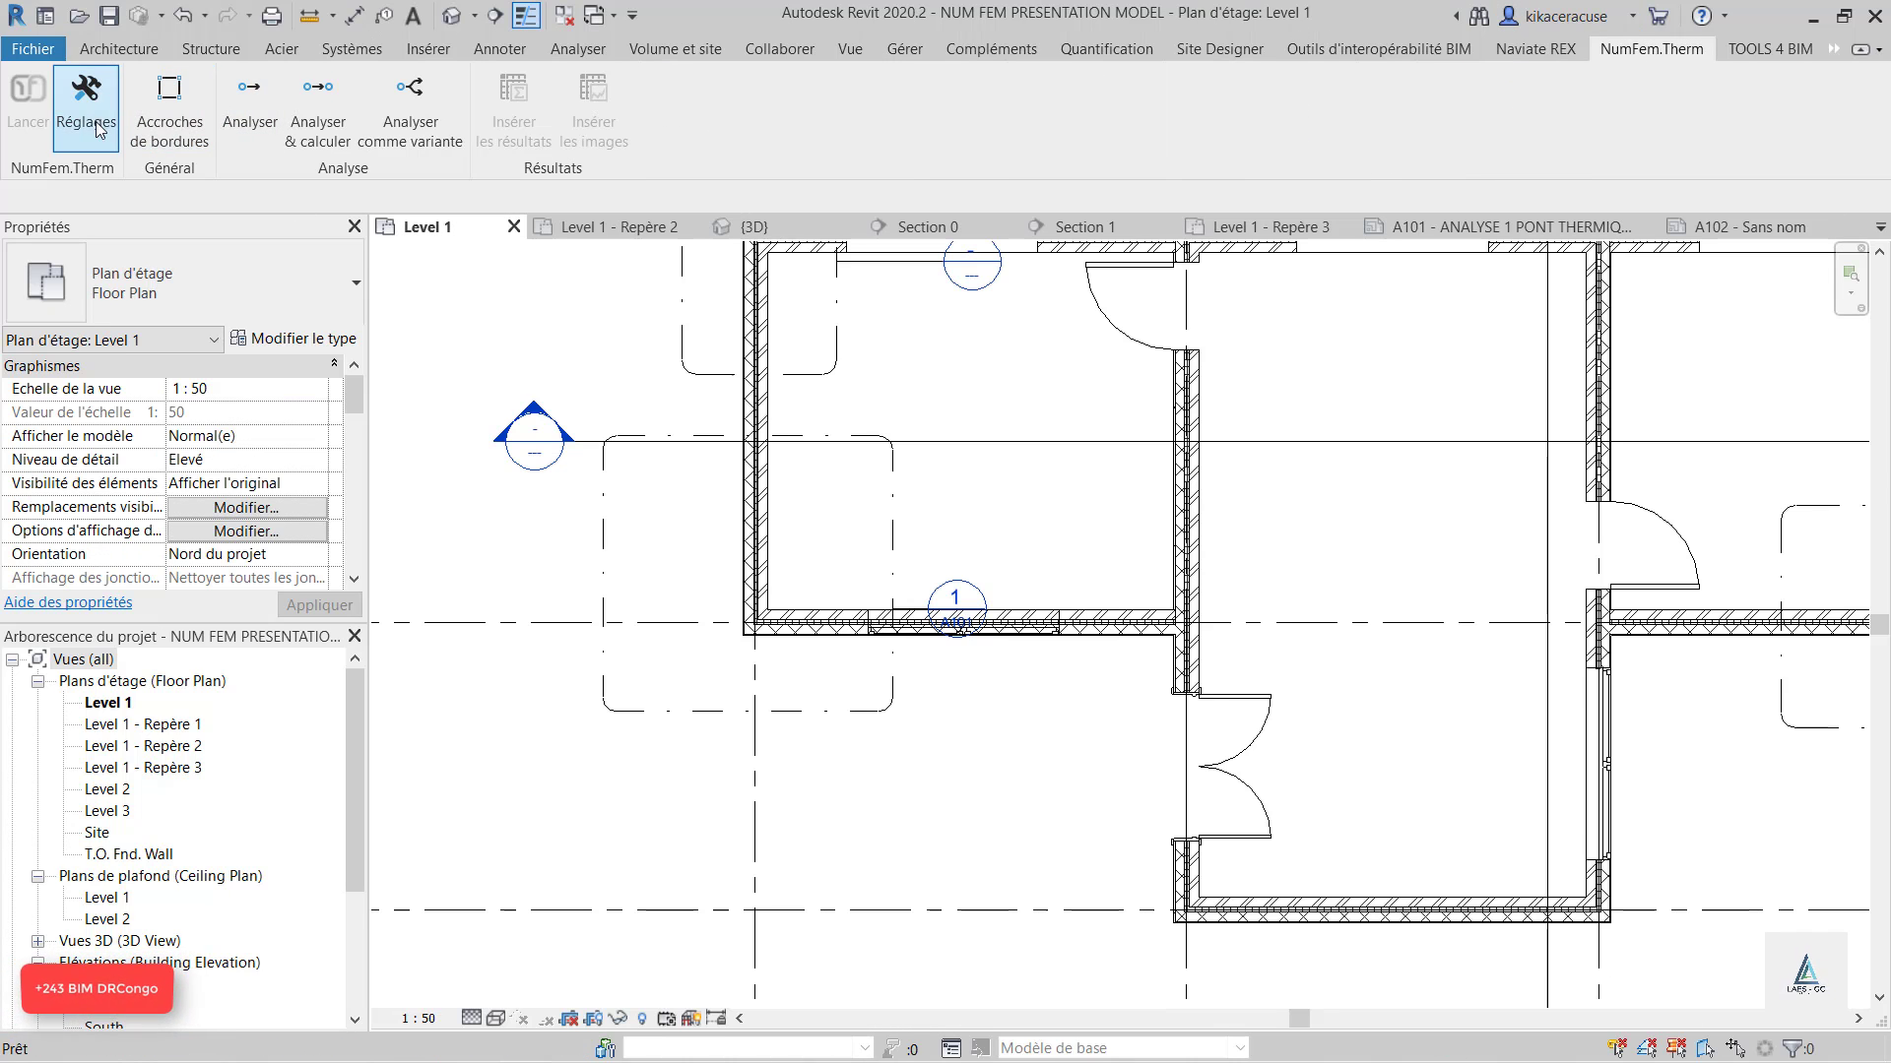
left_click(74, 101)
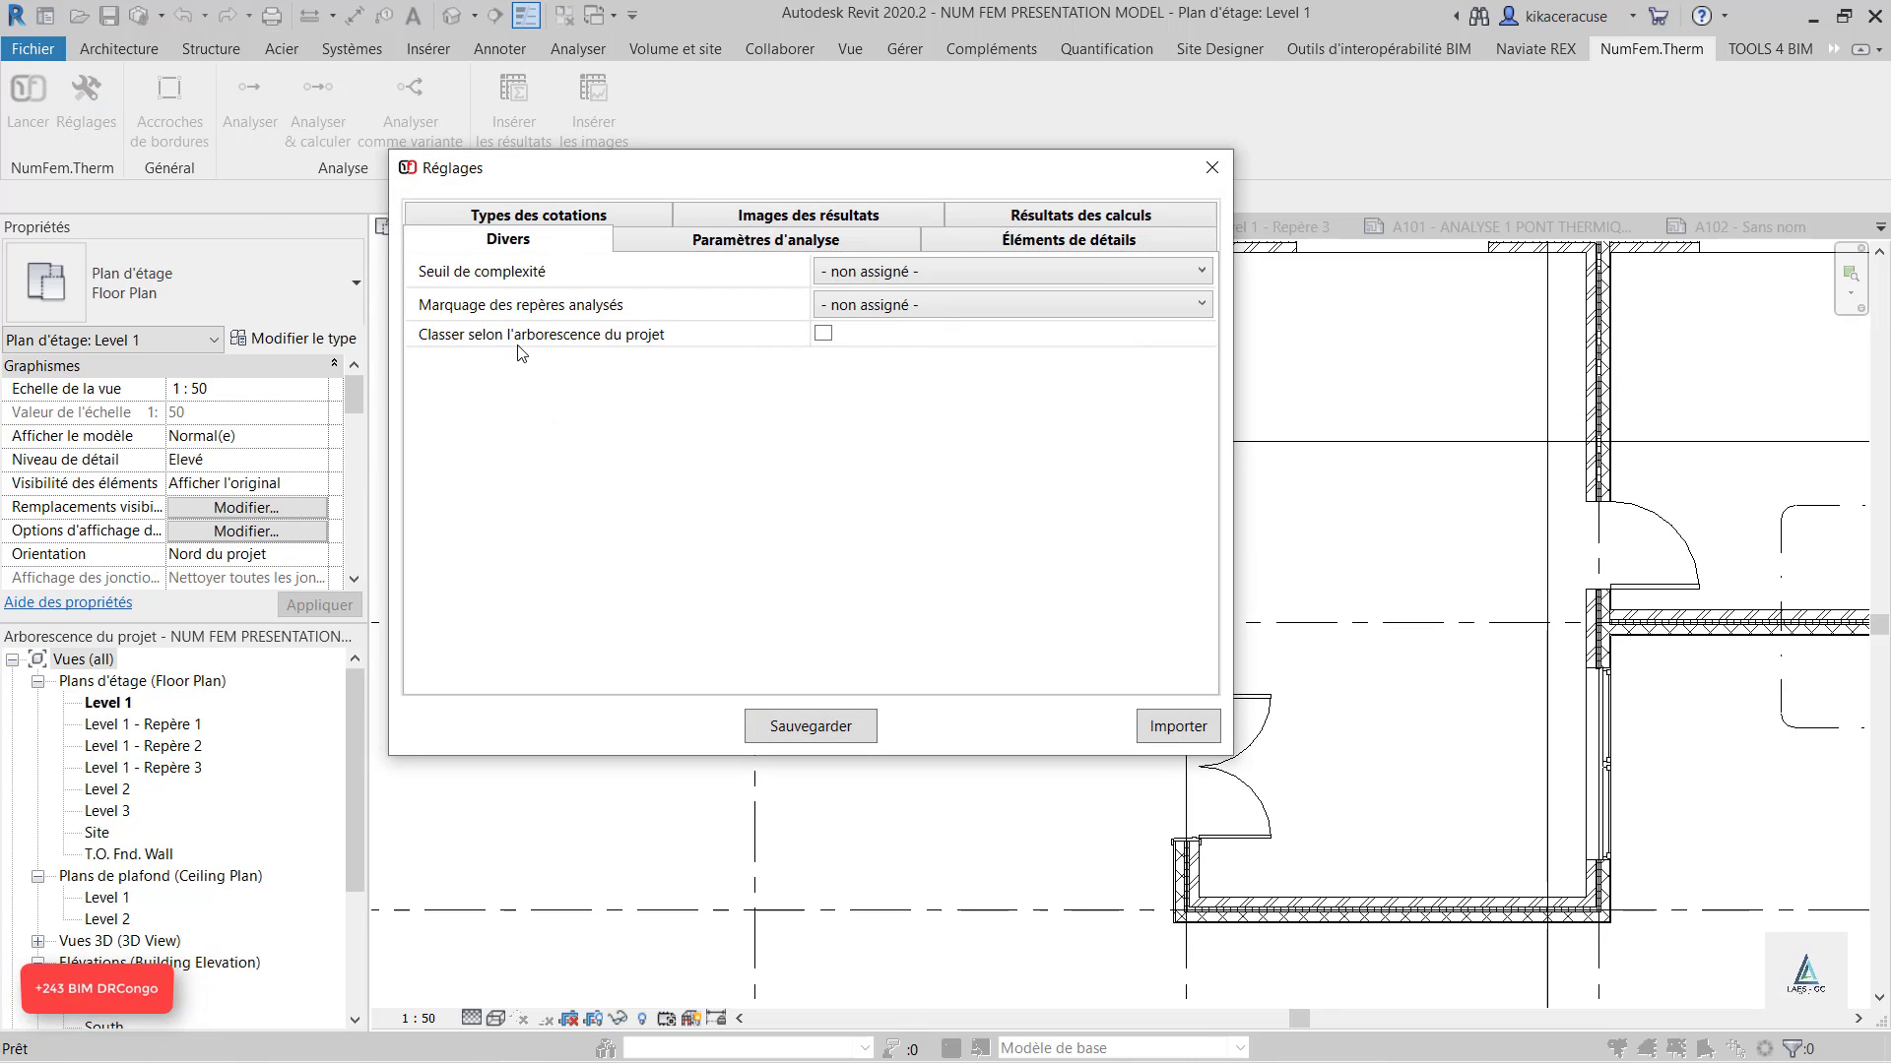
left_click(910, 308)
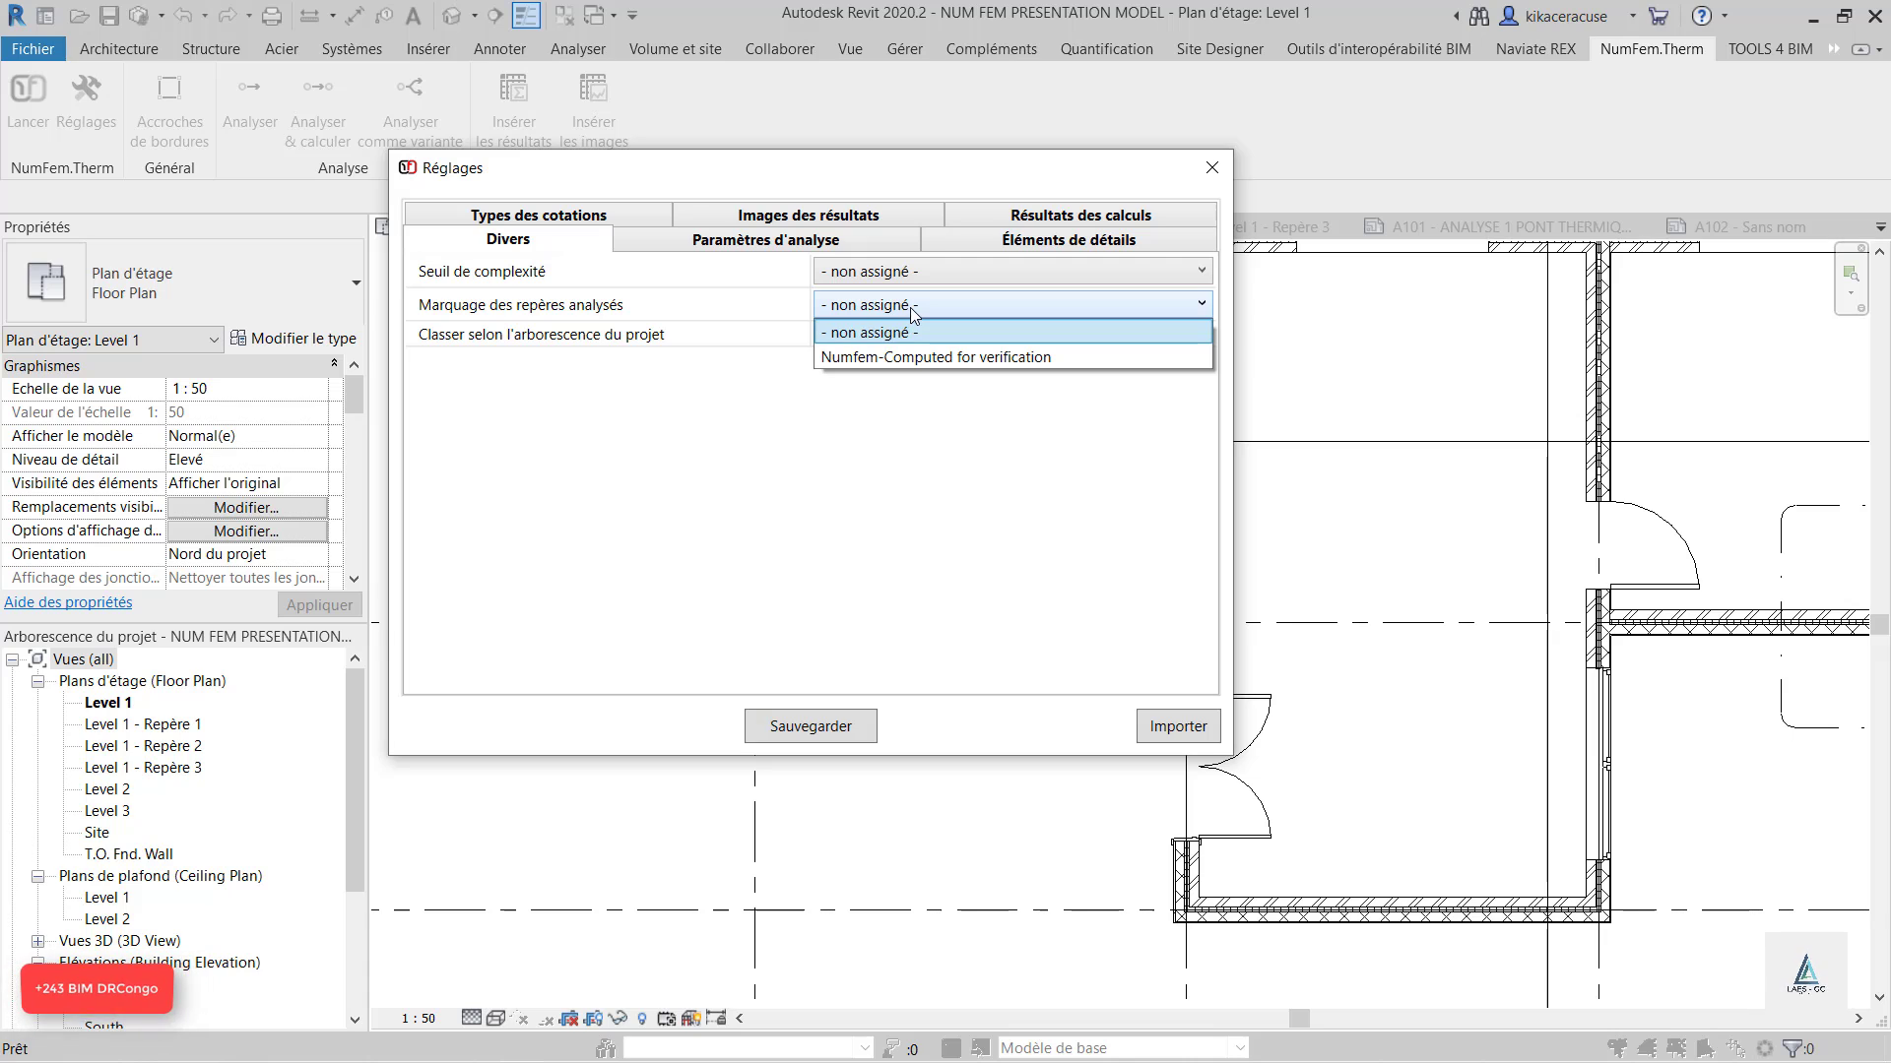
left_click(911, 357)
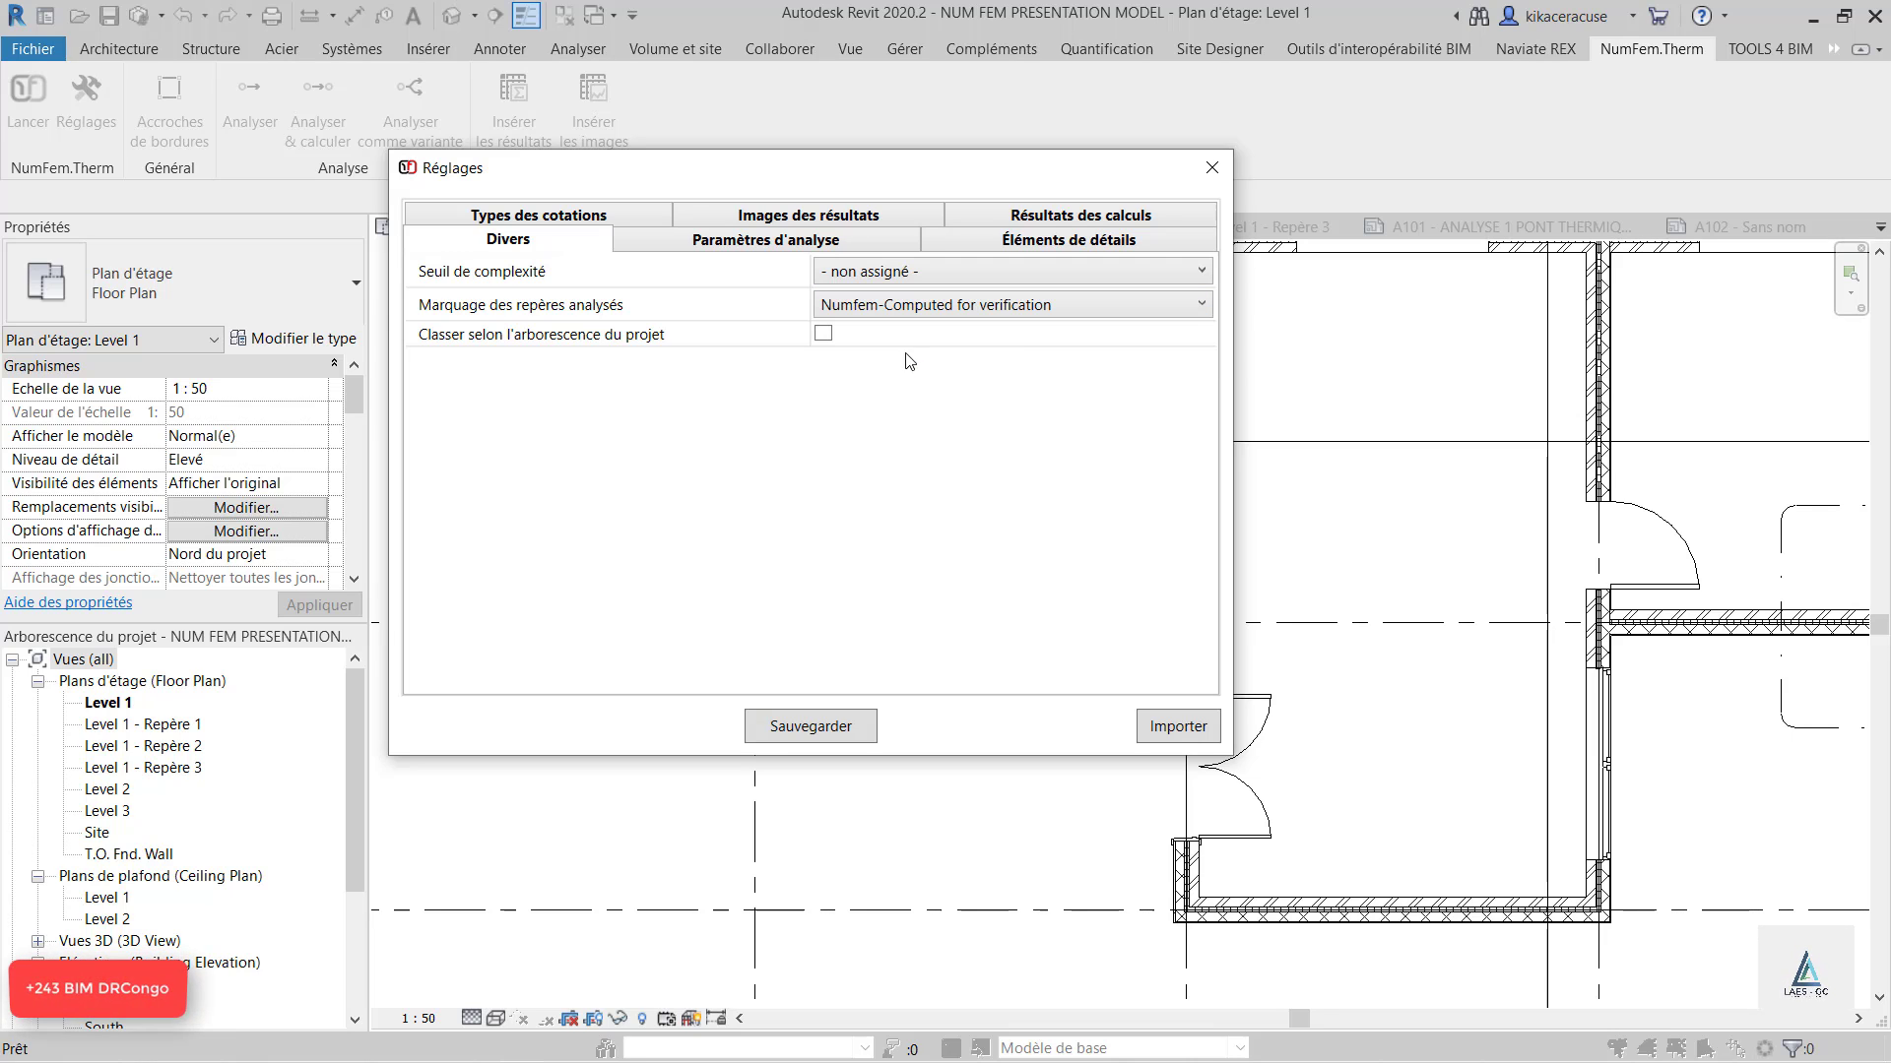
left_click(837, 727)
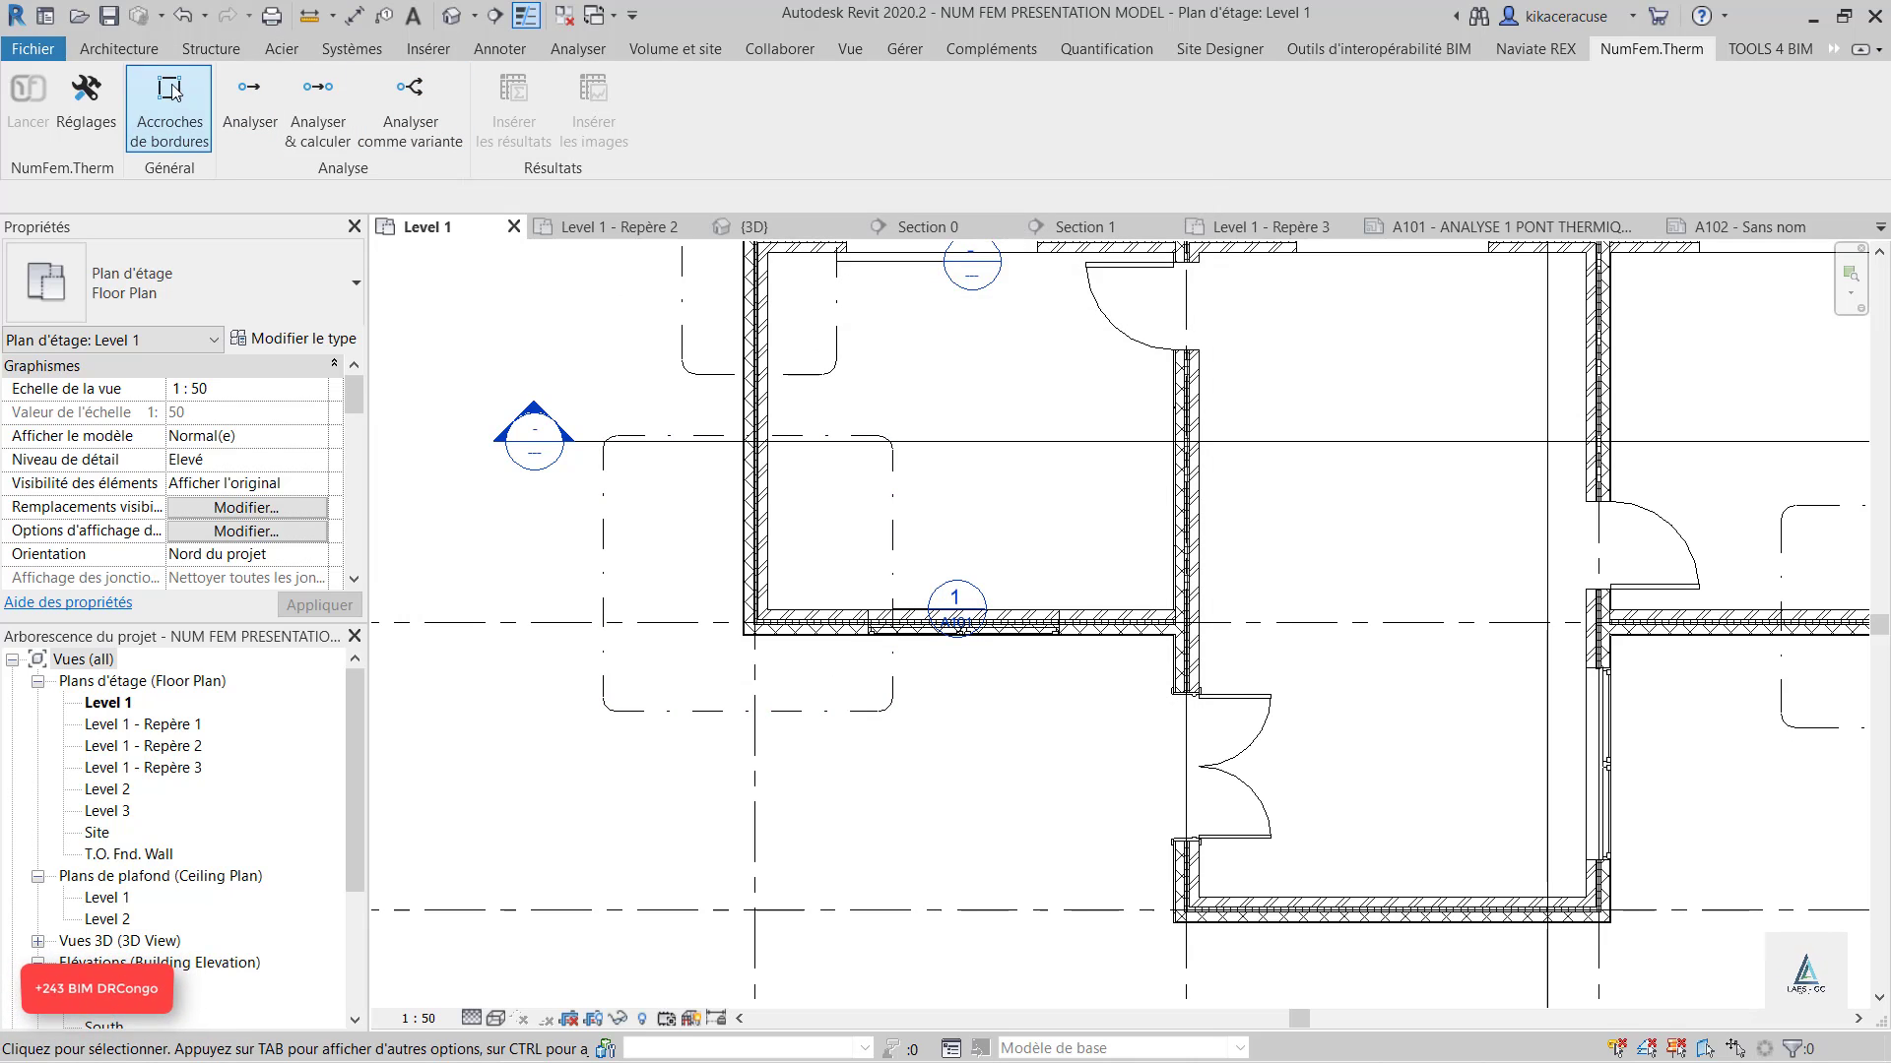
Start a new view list (Liste de vues) and add the Discipline field plus all NumFem fields from Numfem-Calcul to NumFem-Temperature et Flux.
left_click(851, 51)
left_click(1158, 79)
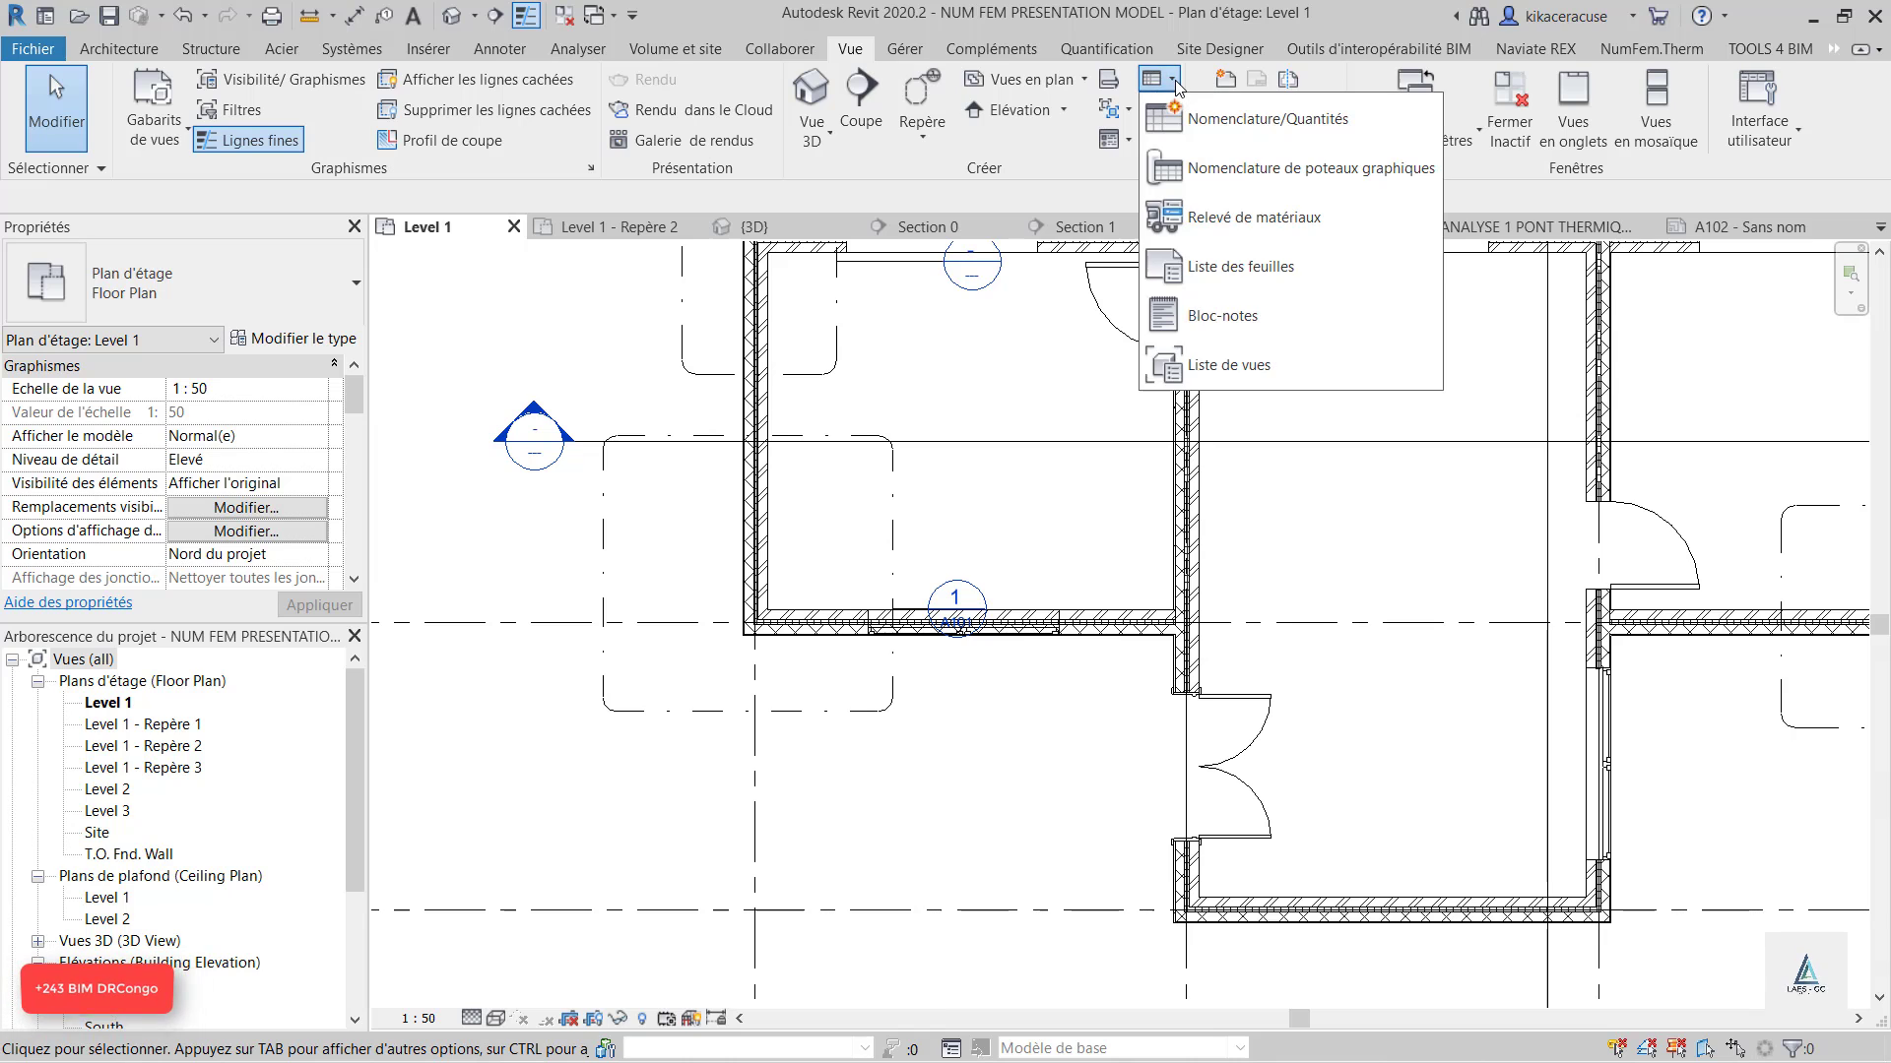
left_click(1239, 369)
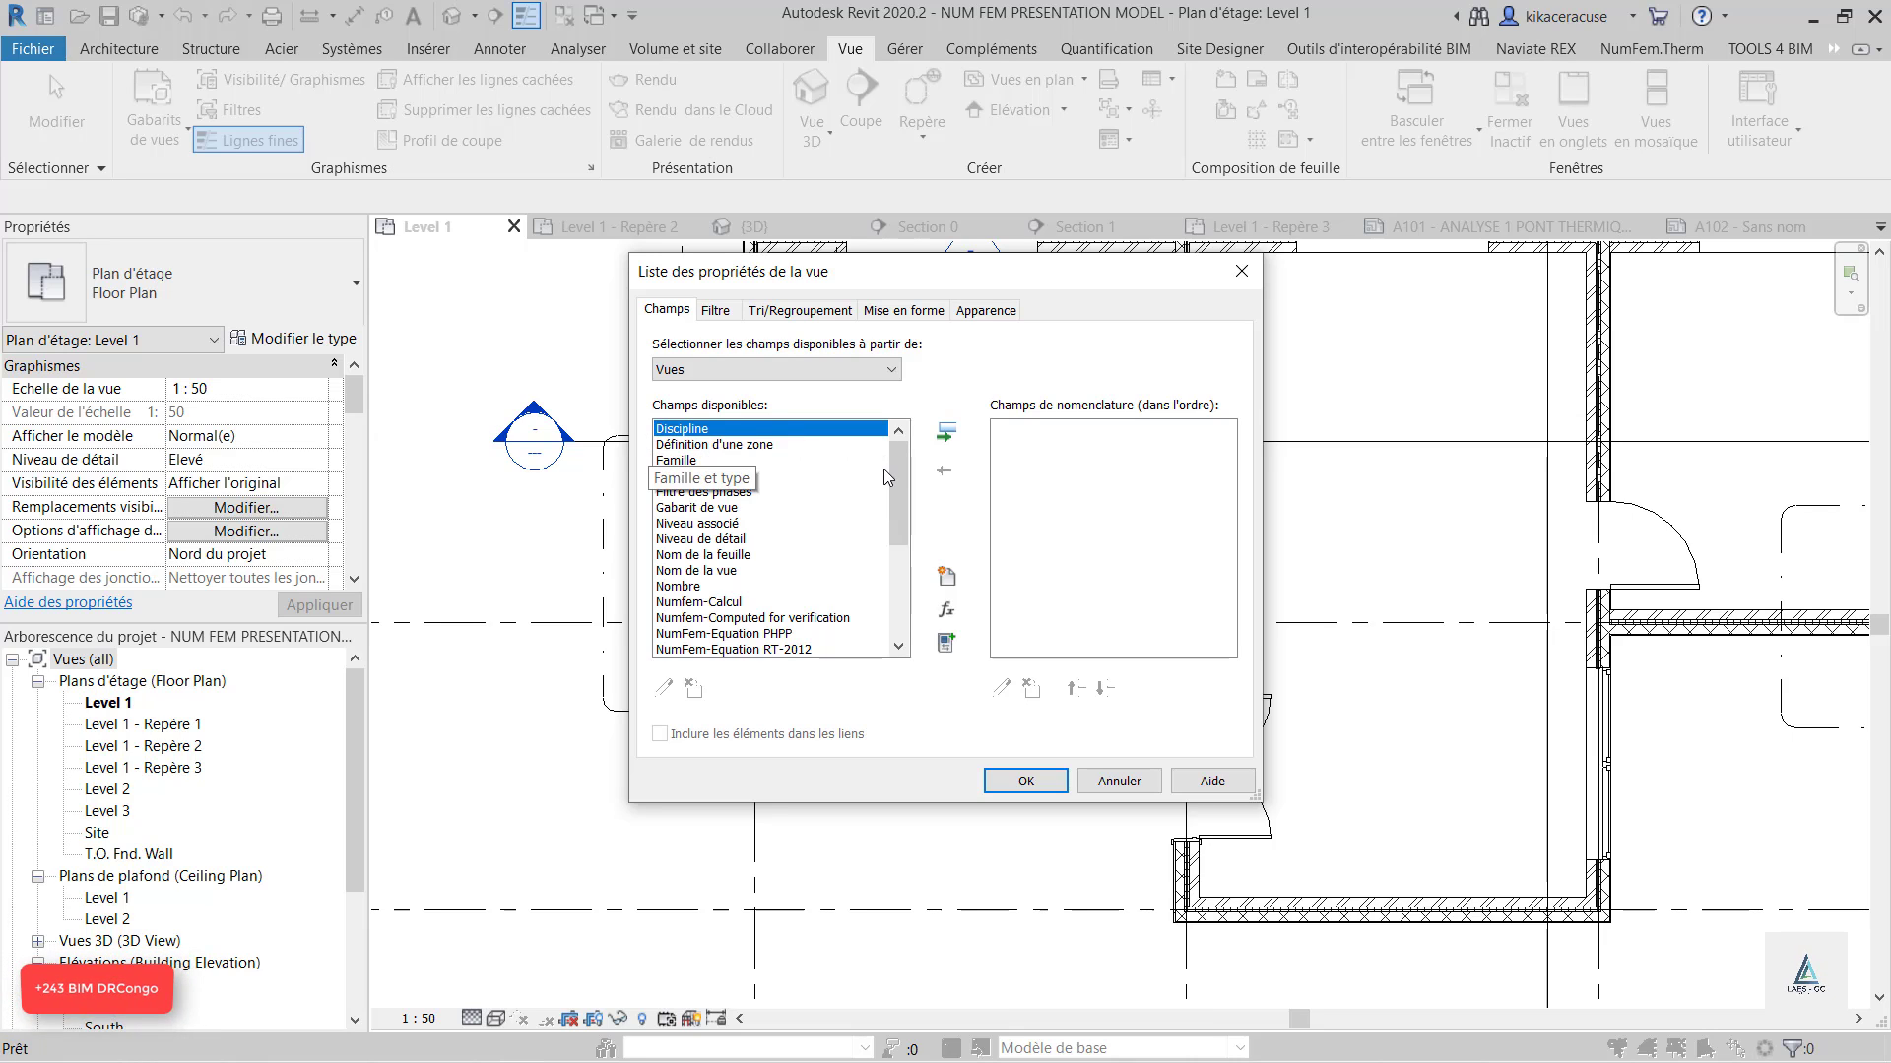
left_click_drag(894, 473, 890, 523)
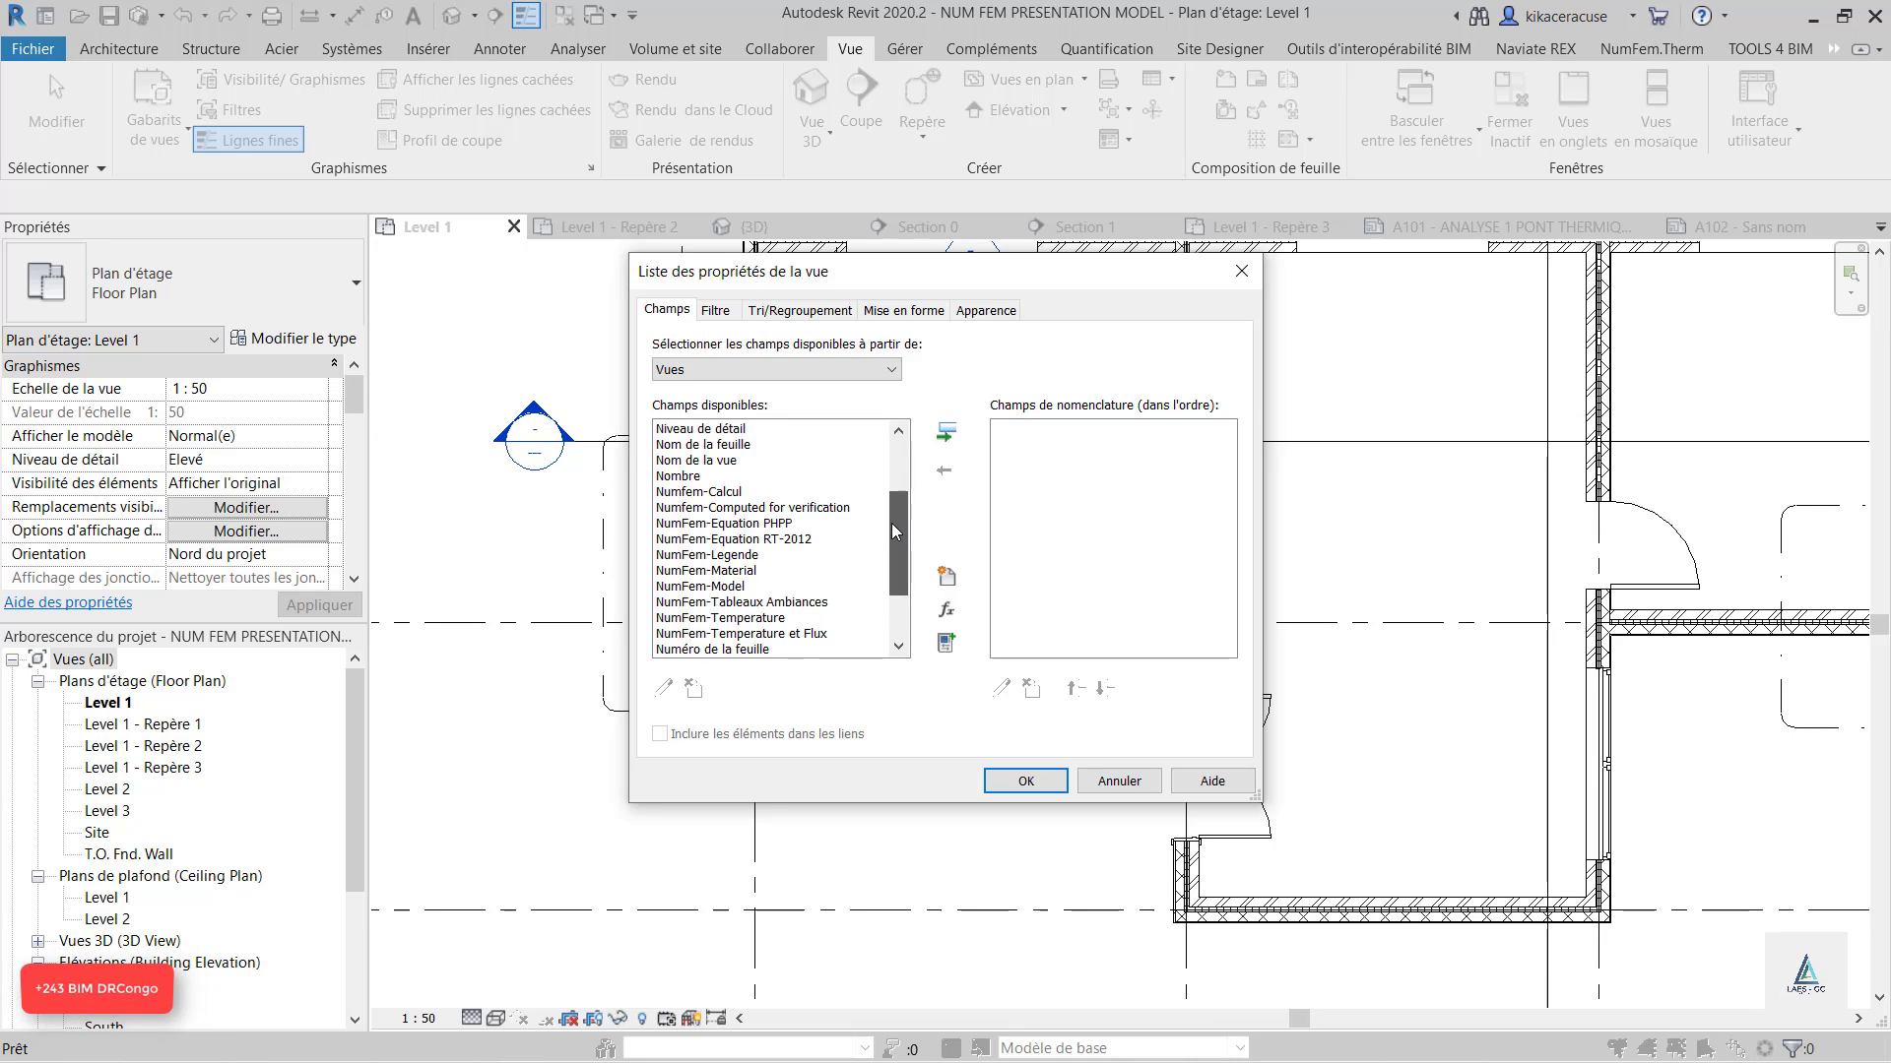
left_click(712, 492)
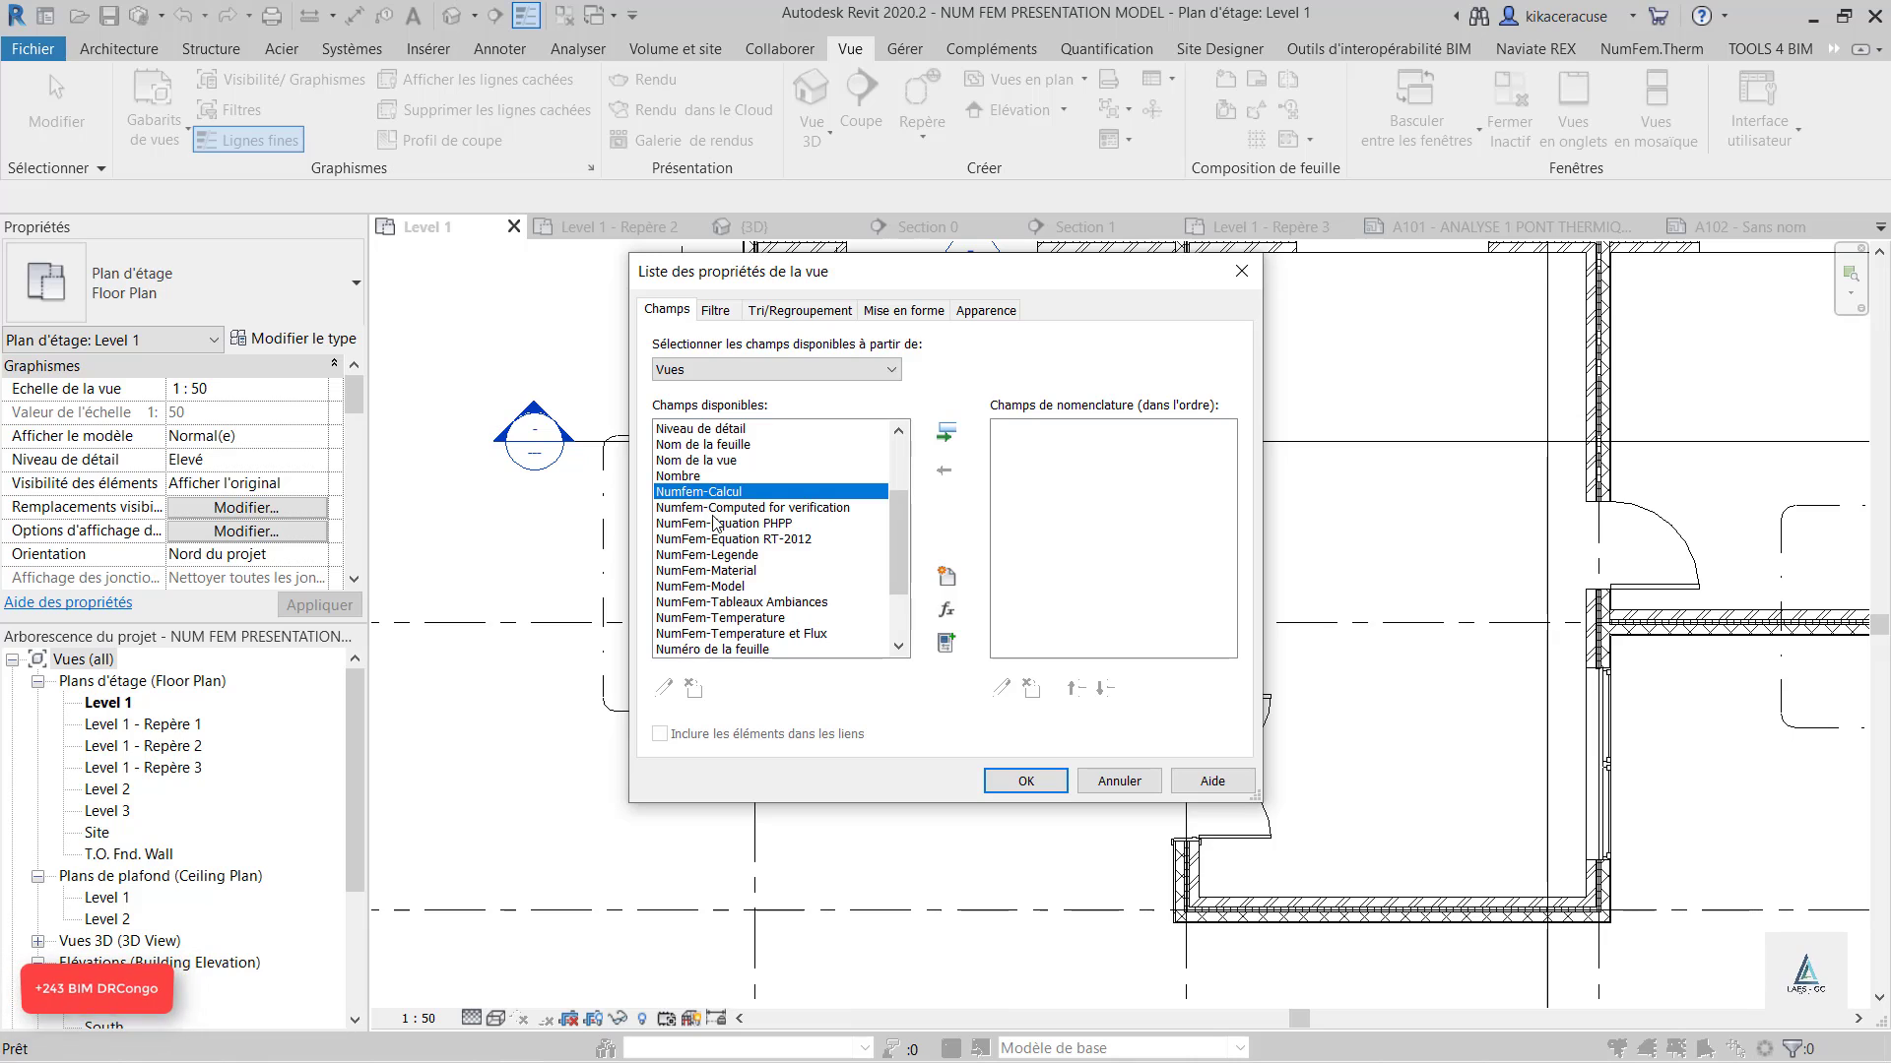
left_click(718, 523, "ctrl")
left_click(732, 507, "ctrl")
left_click(730, 539, "ctrl")
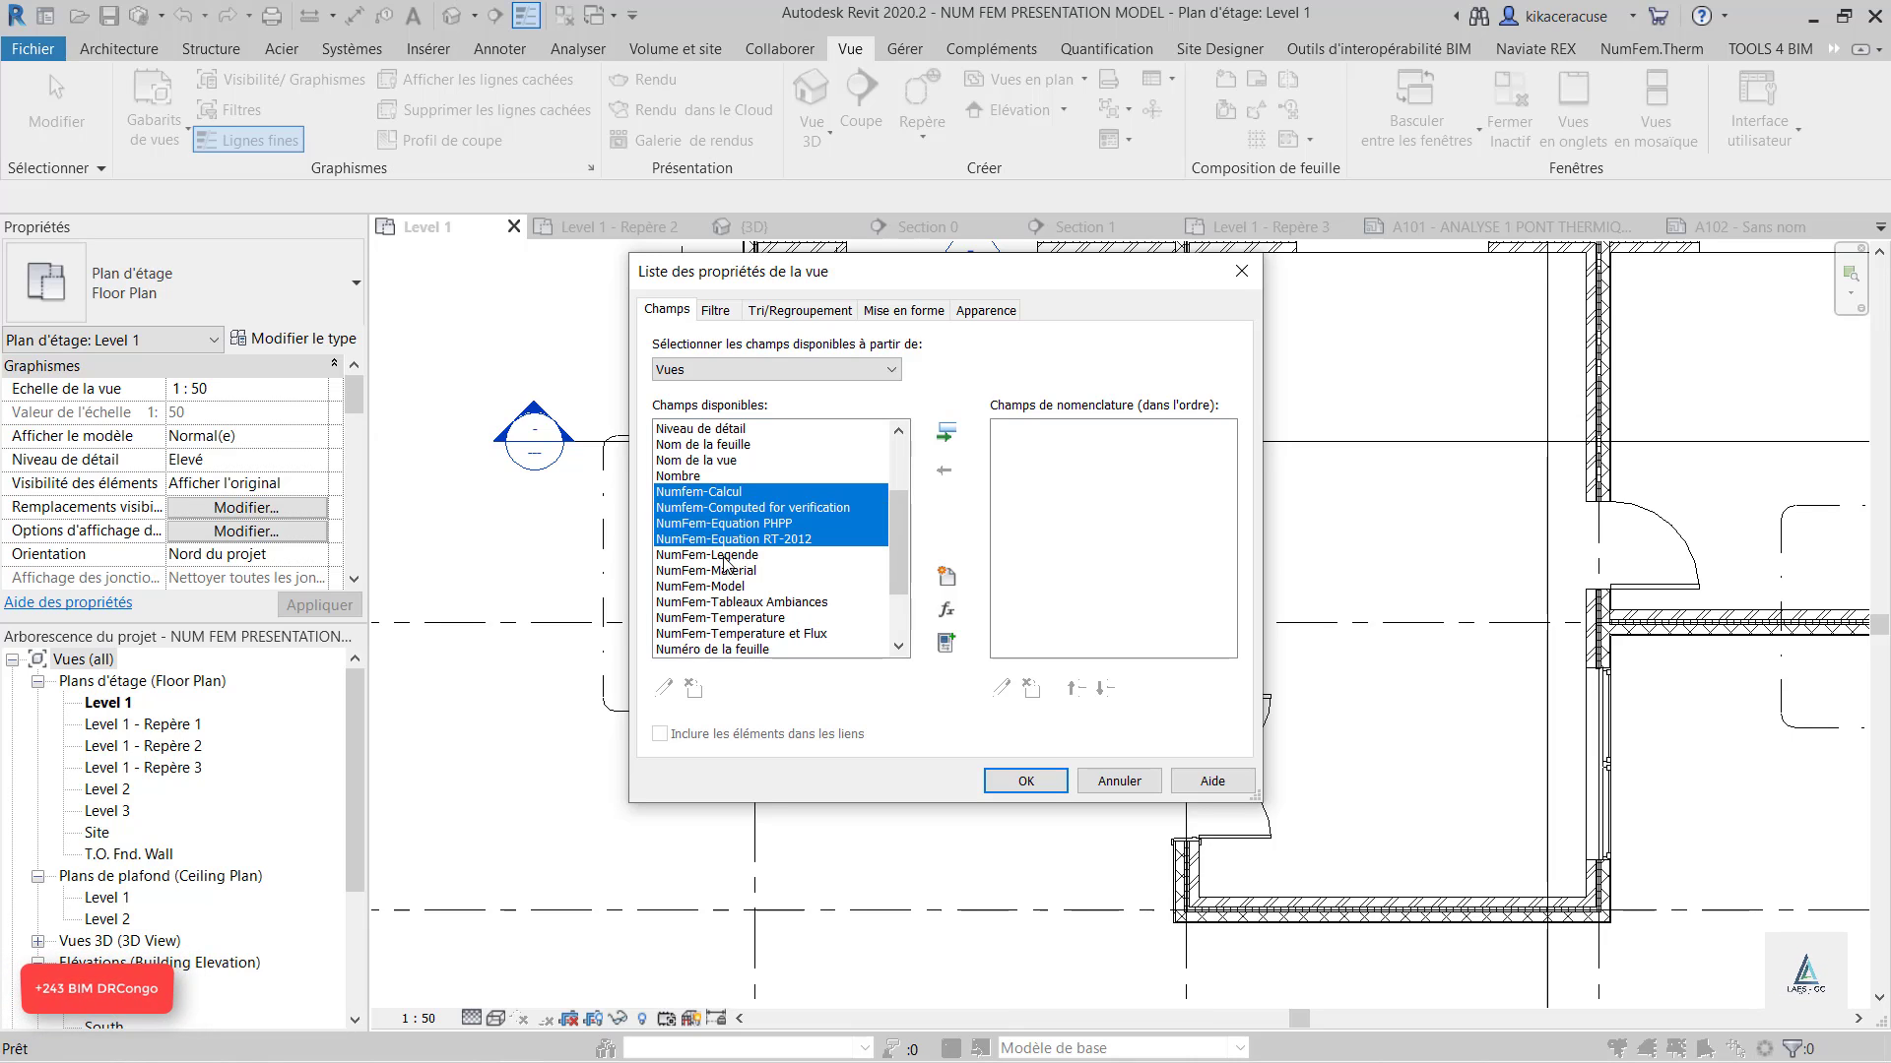
left_click(730, 554, "ctrl")
left_click(734, 571, "ctrl")
left_click(733, 587, "ctrl")
left_click(729, 603, "ctrl")
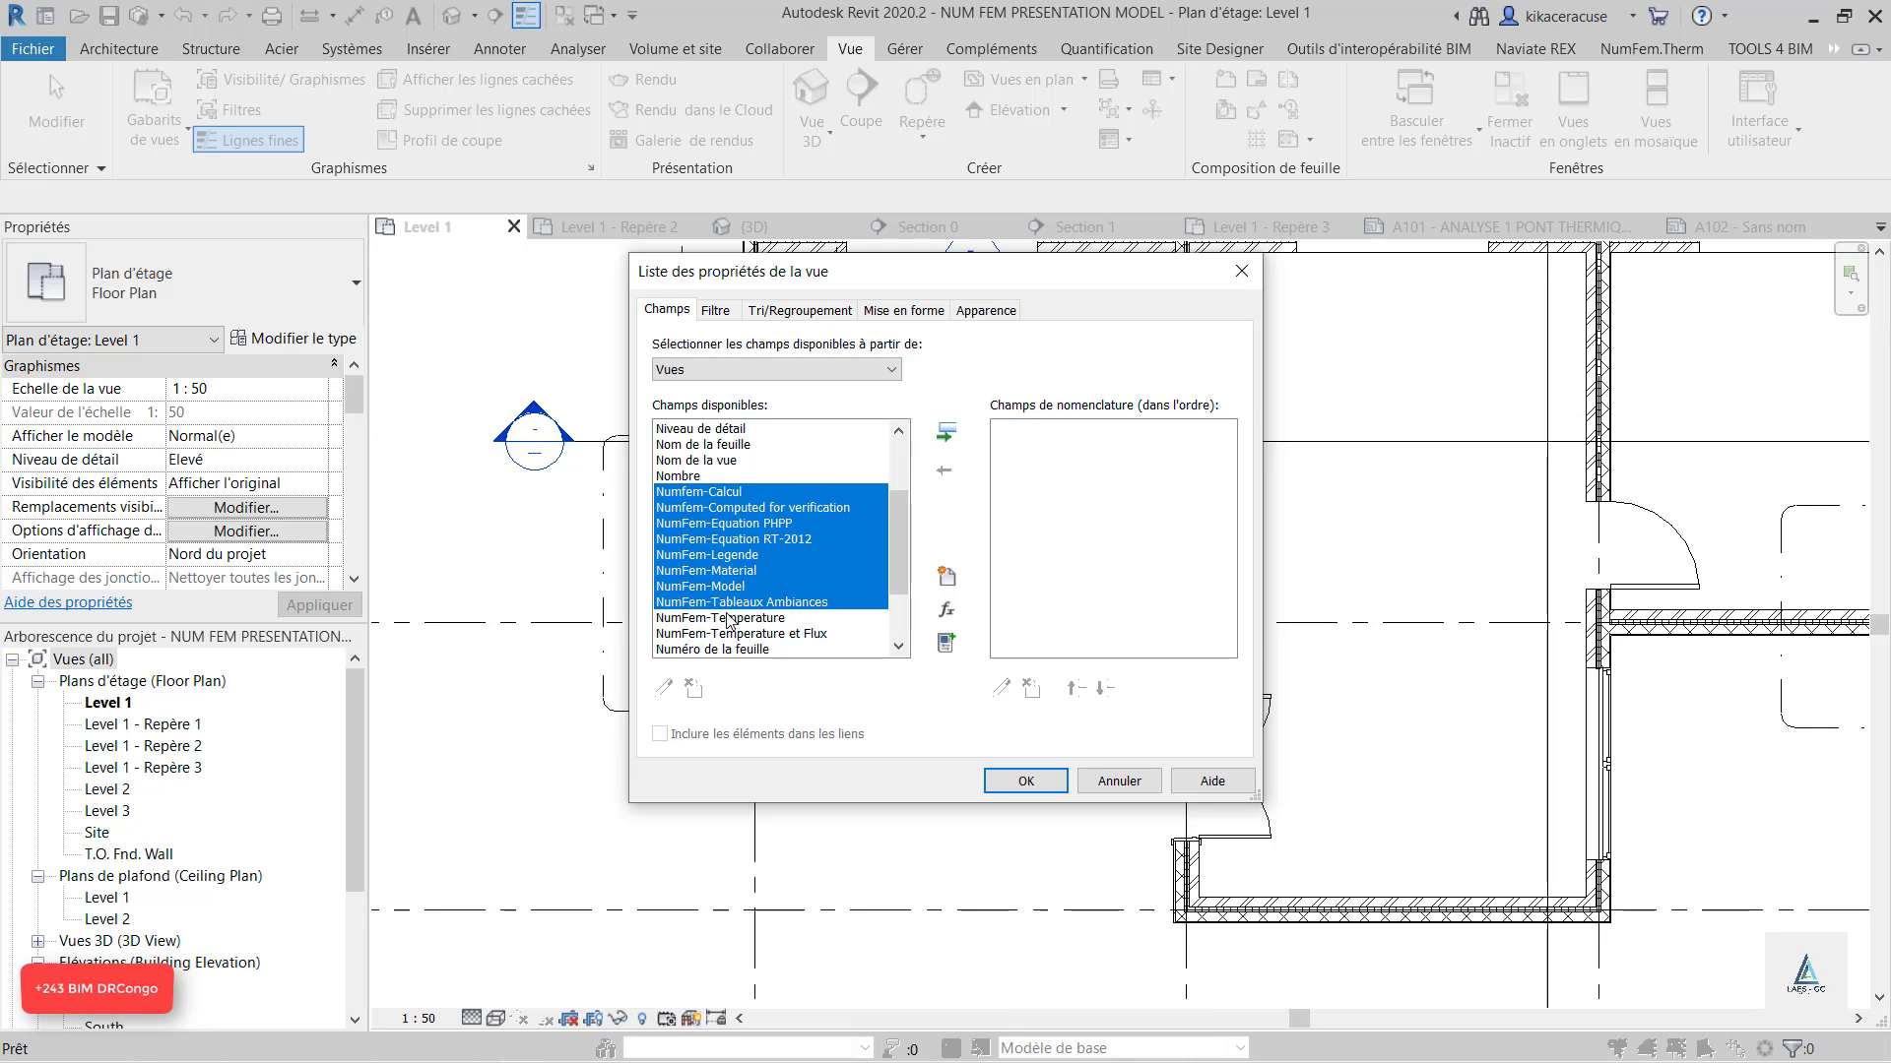
left_click(725, 618, "ctrl")
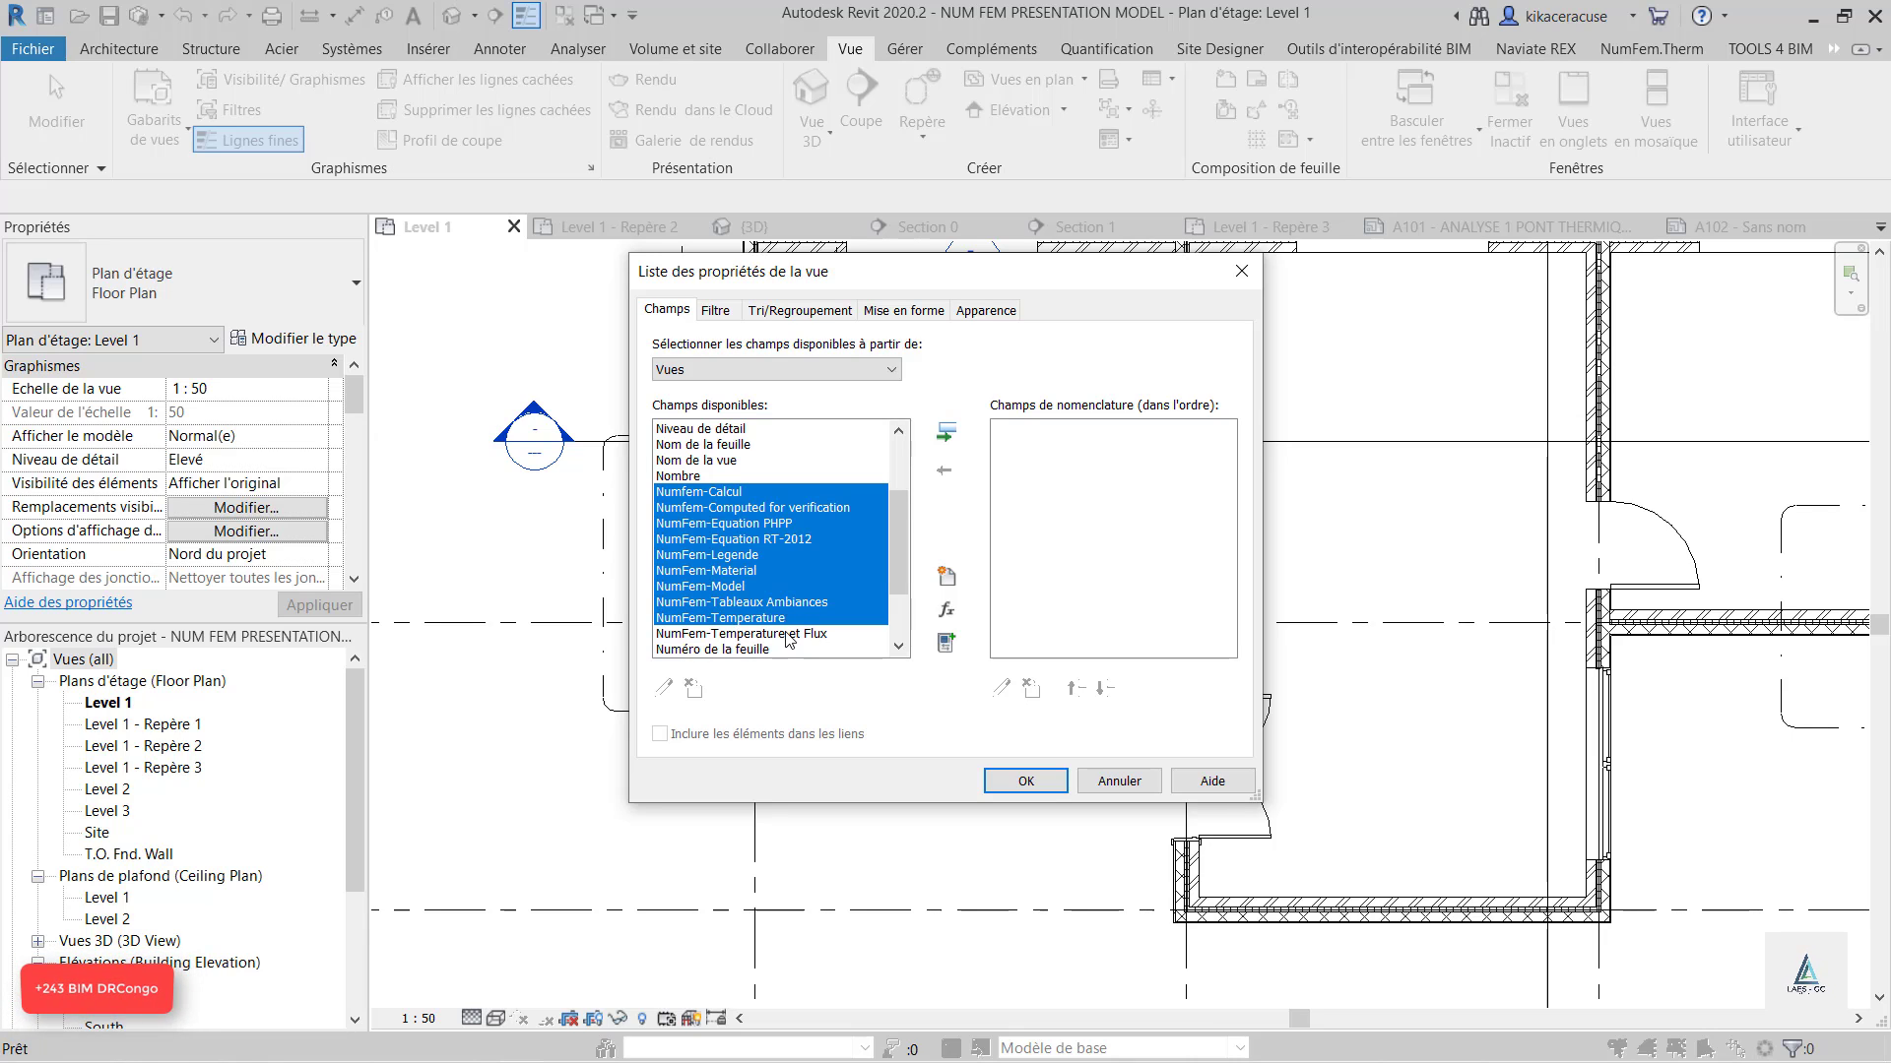
left_click(768, 634, "ctrl")
left_click_drag(892, 582, 908, 618)
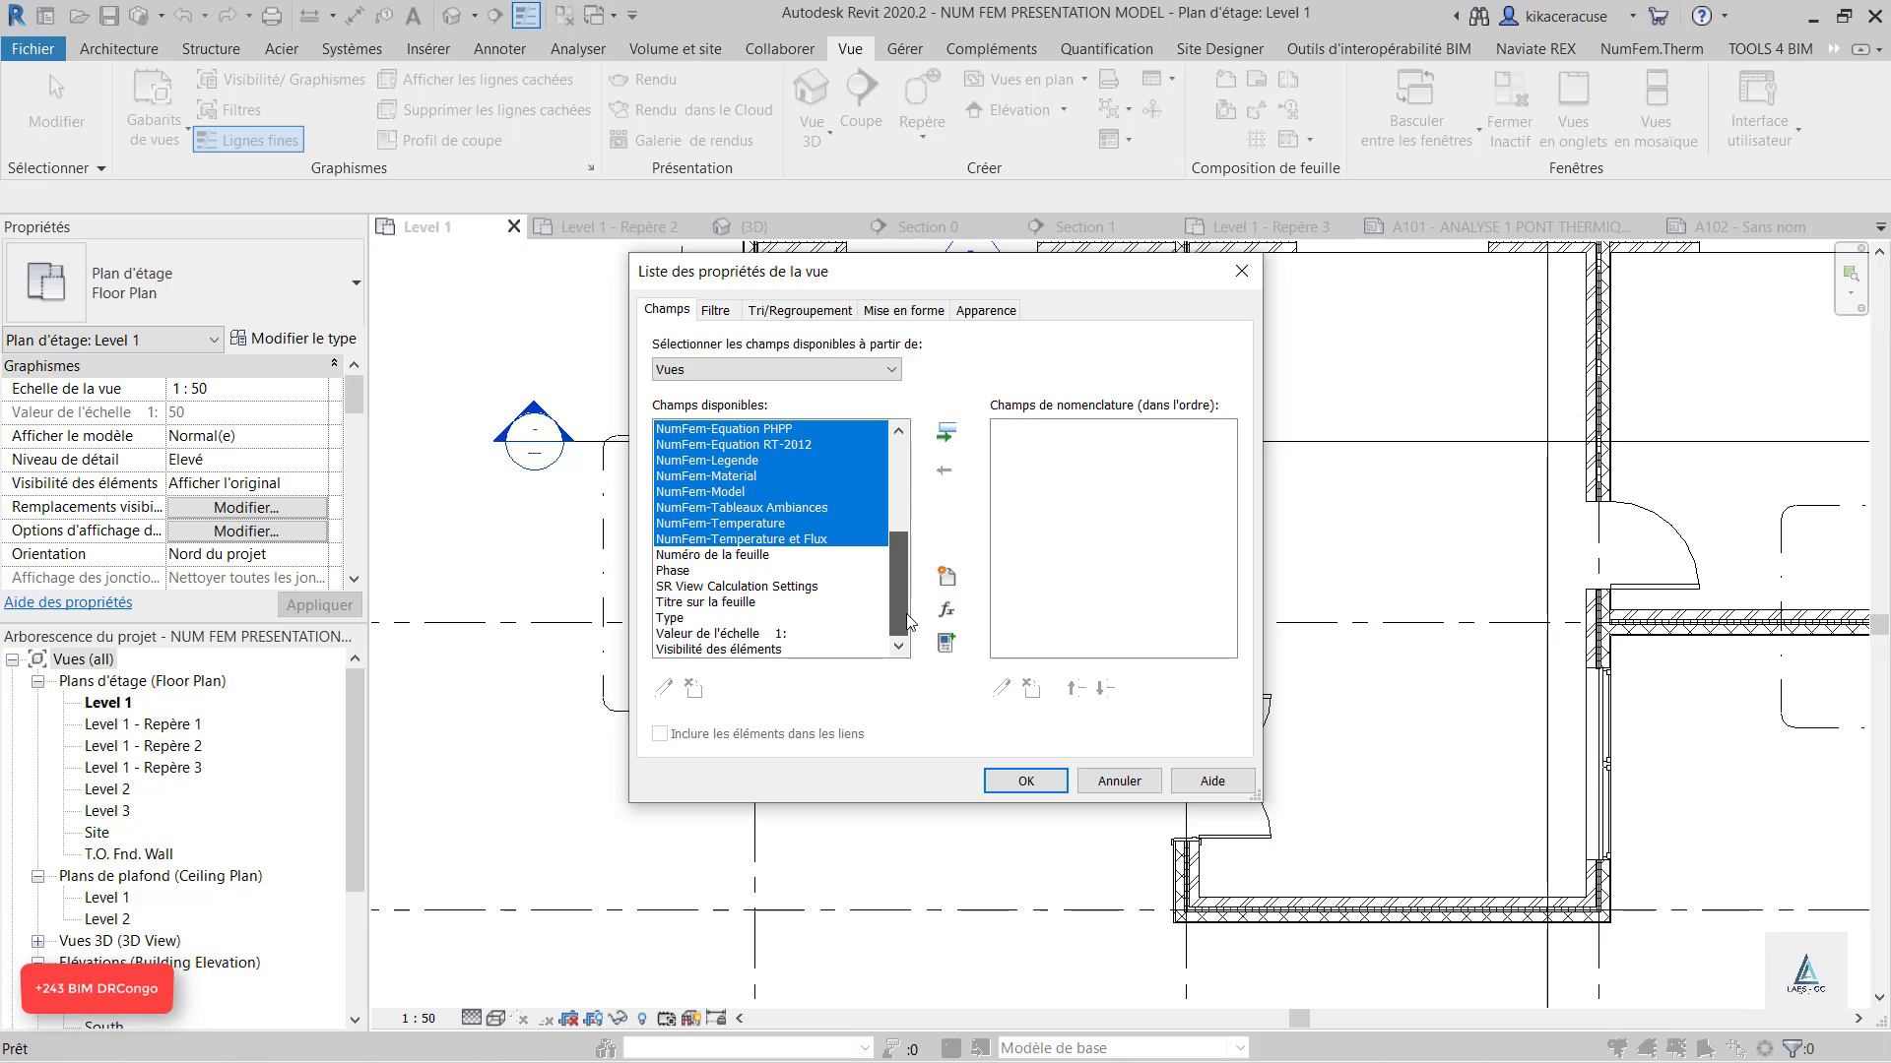
left_click_drag(907, 621, 916, 573)
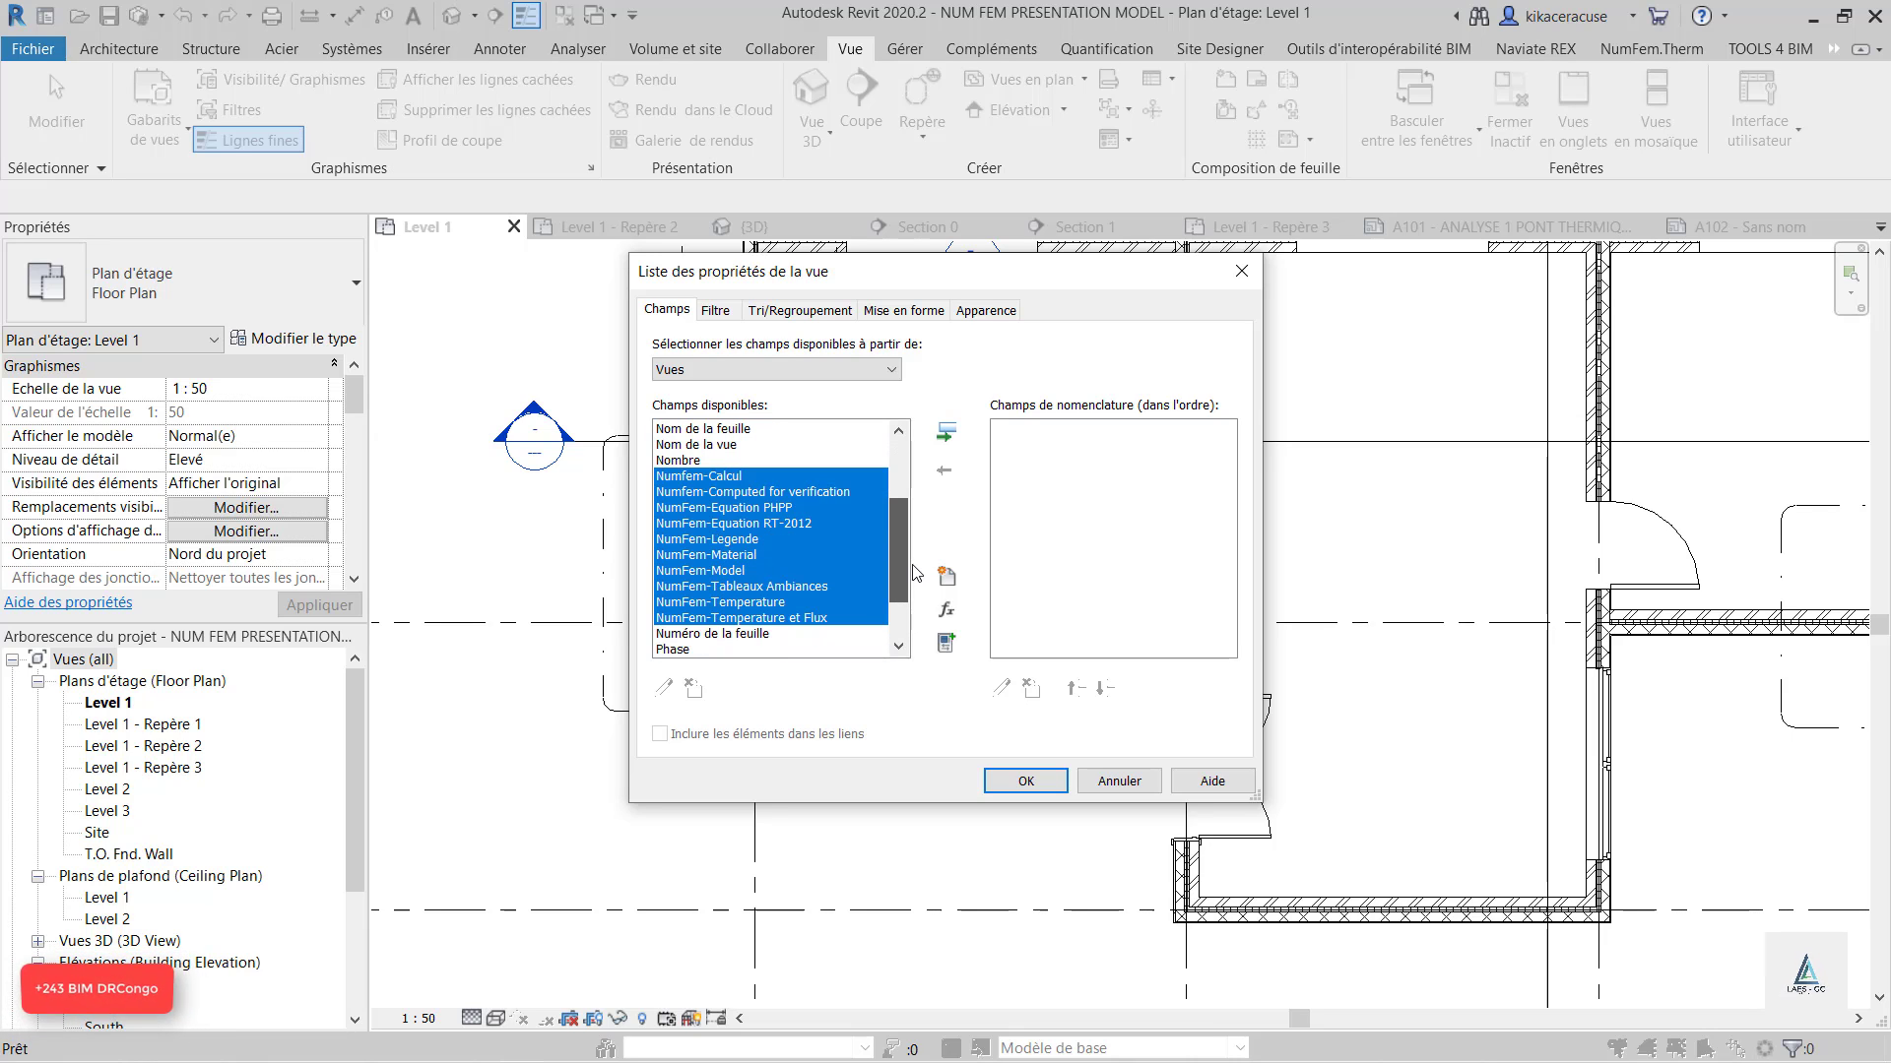
left_click(946, 434)
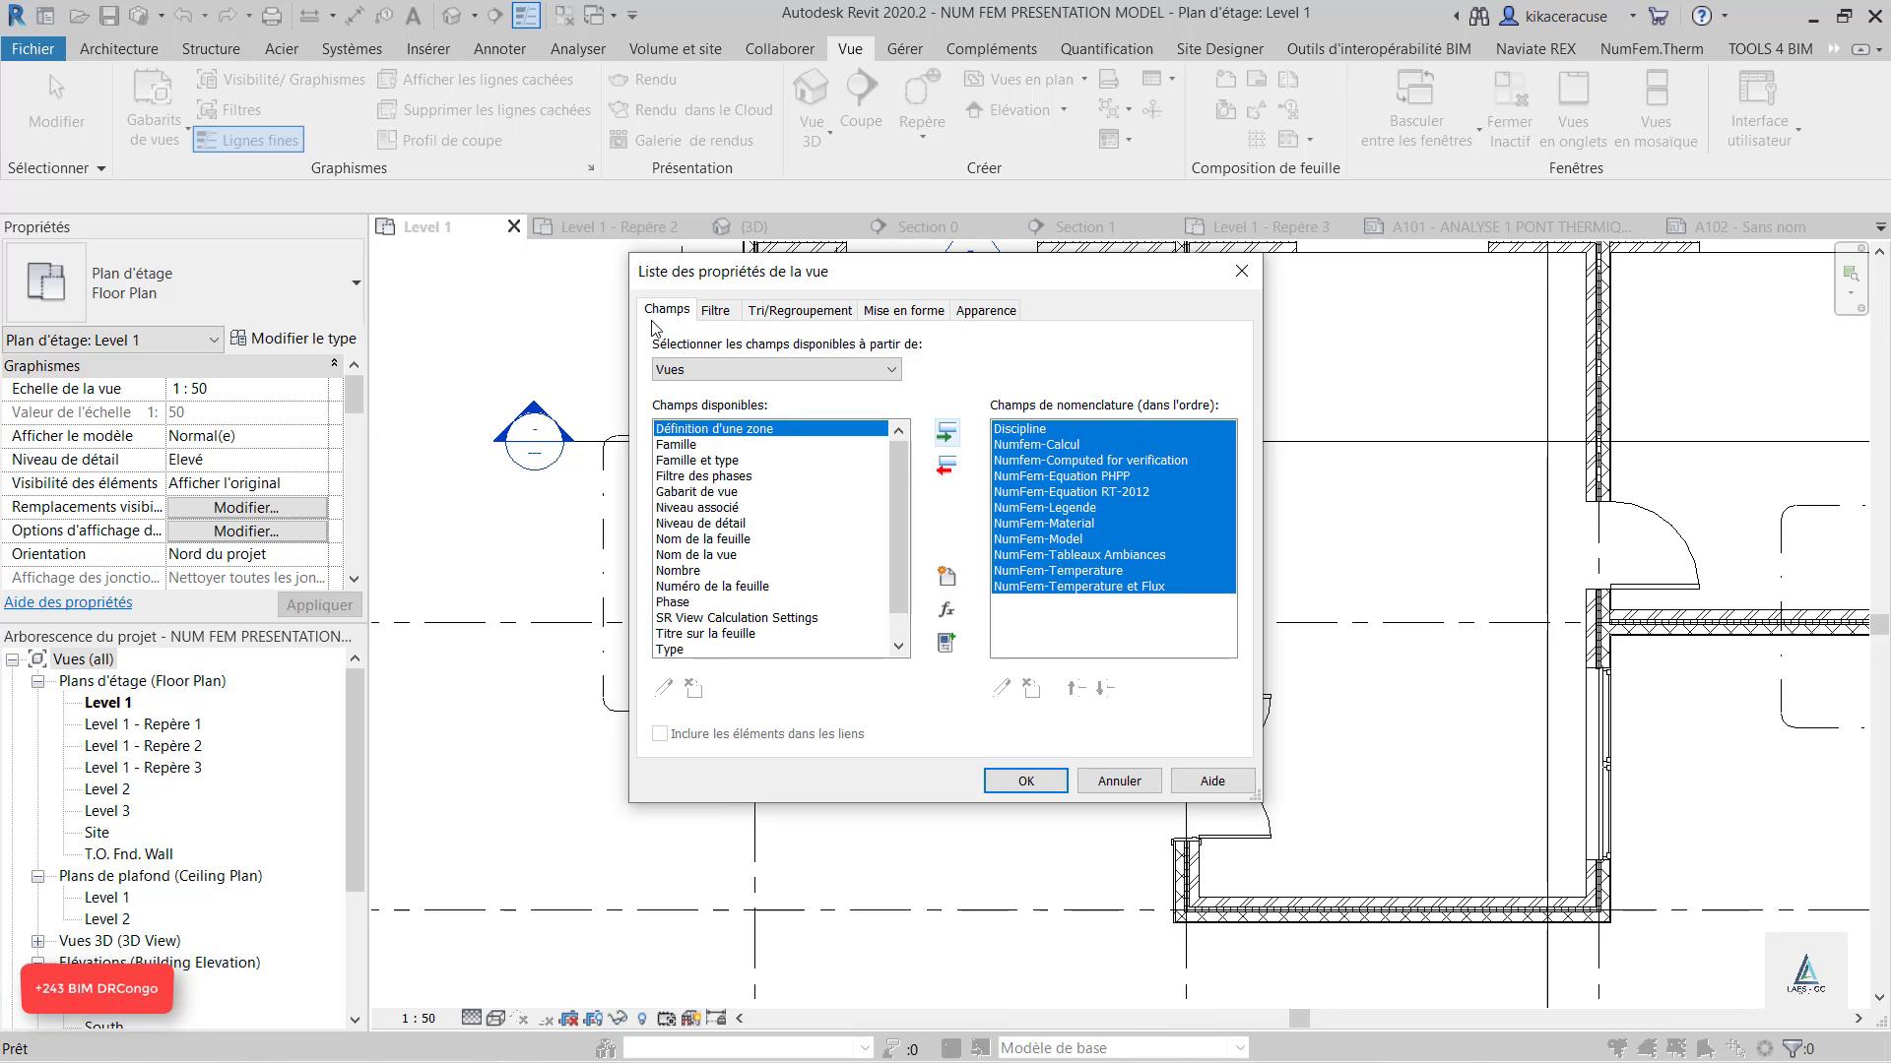
Generate the view list with the chosen fields, without adding any new parameter.
left_click(947, 575)
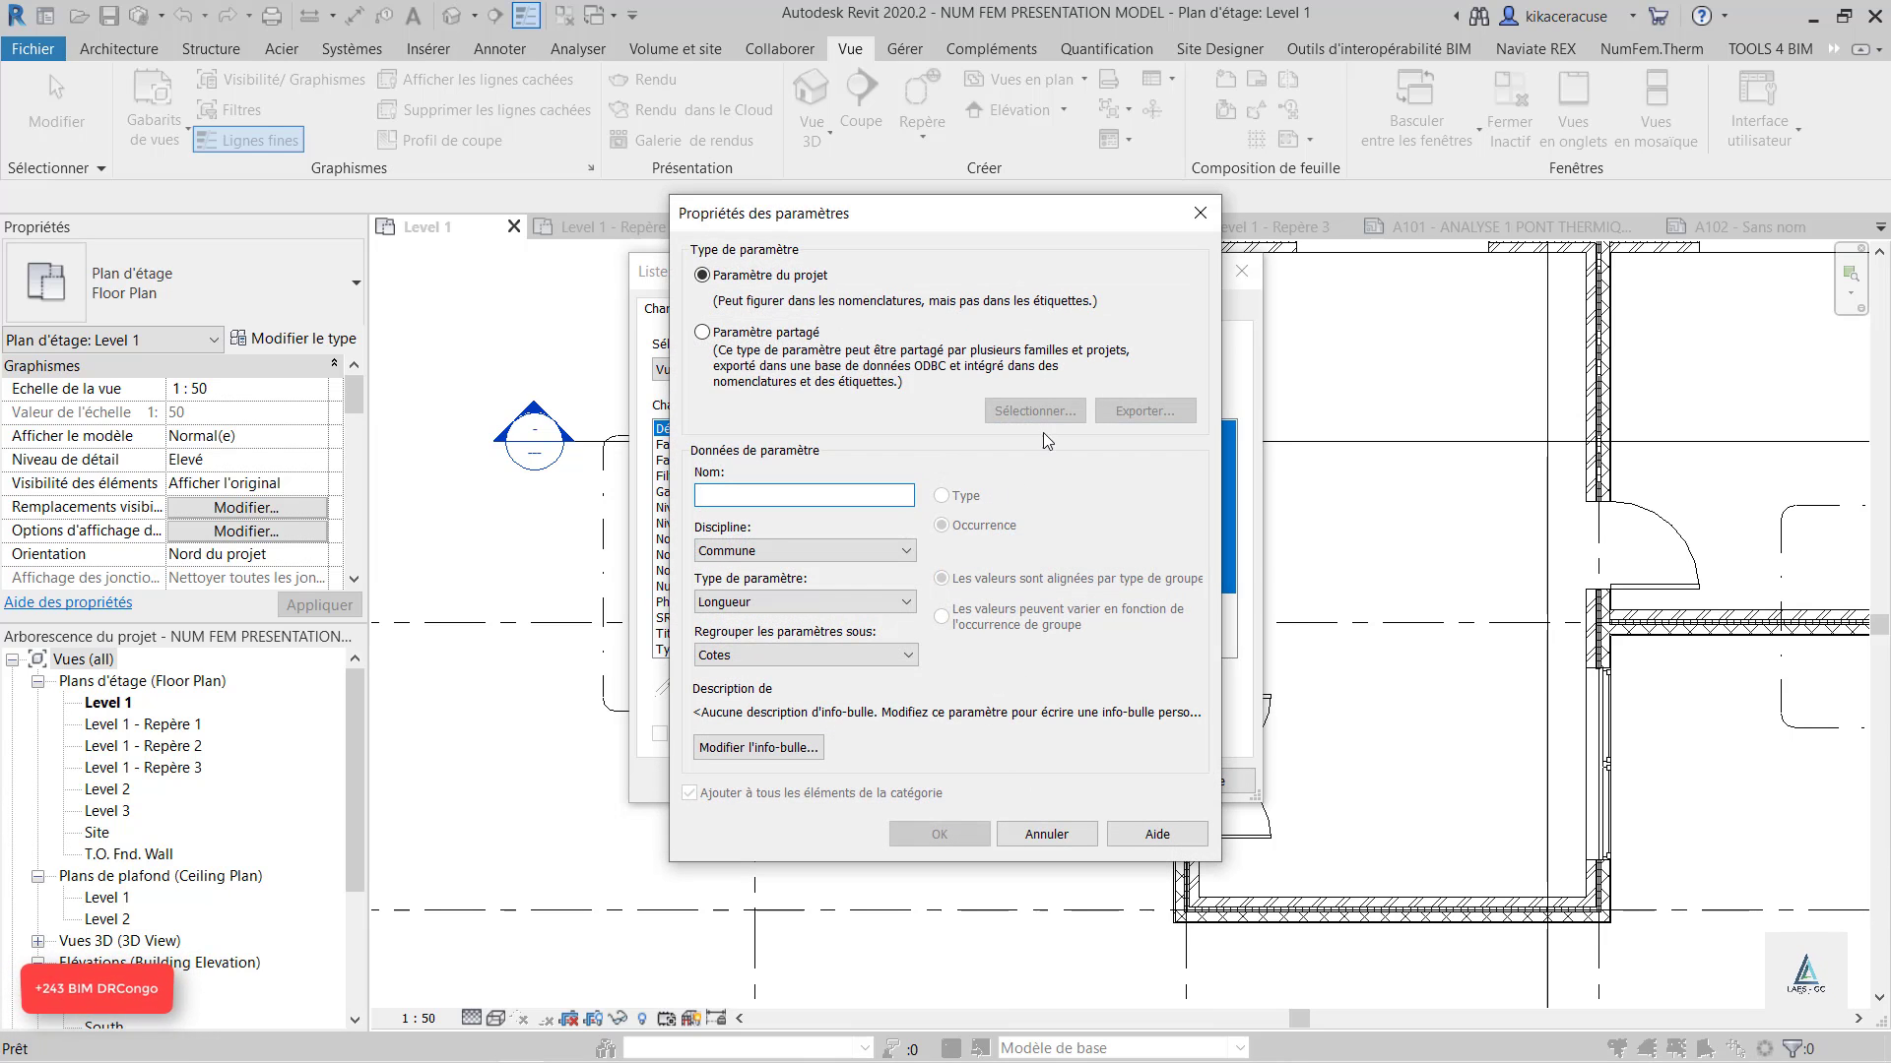
left_click(1197, 215)
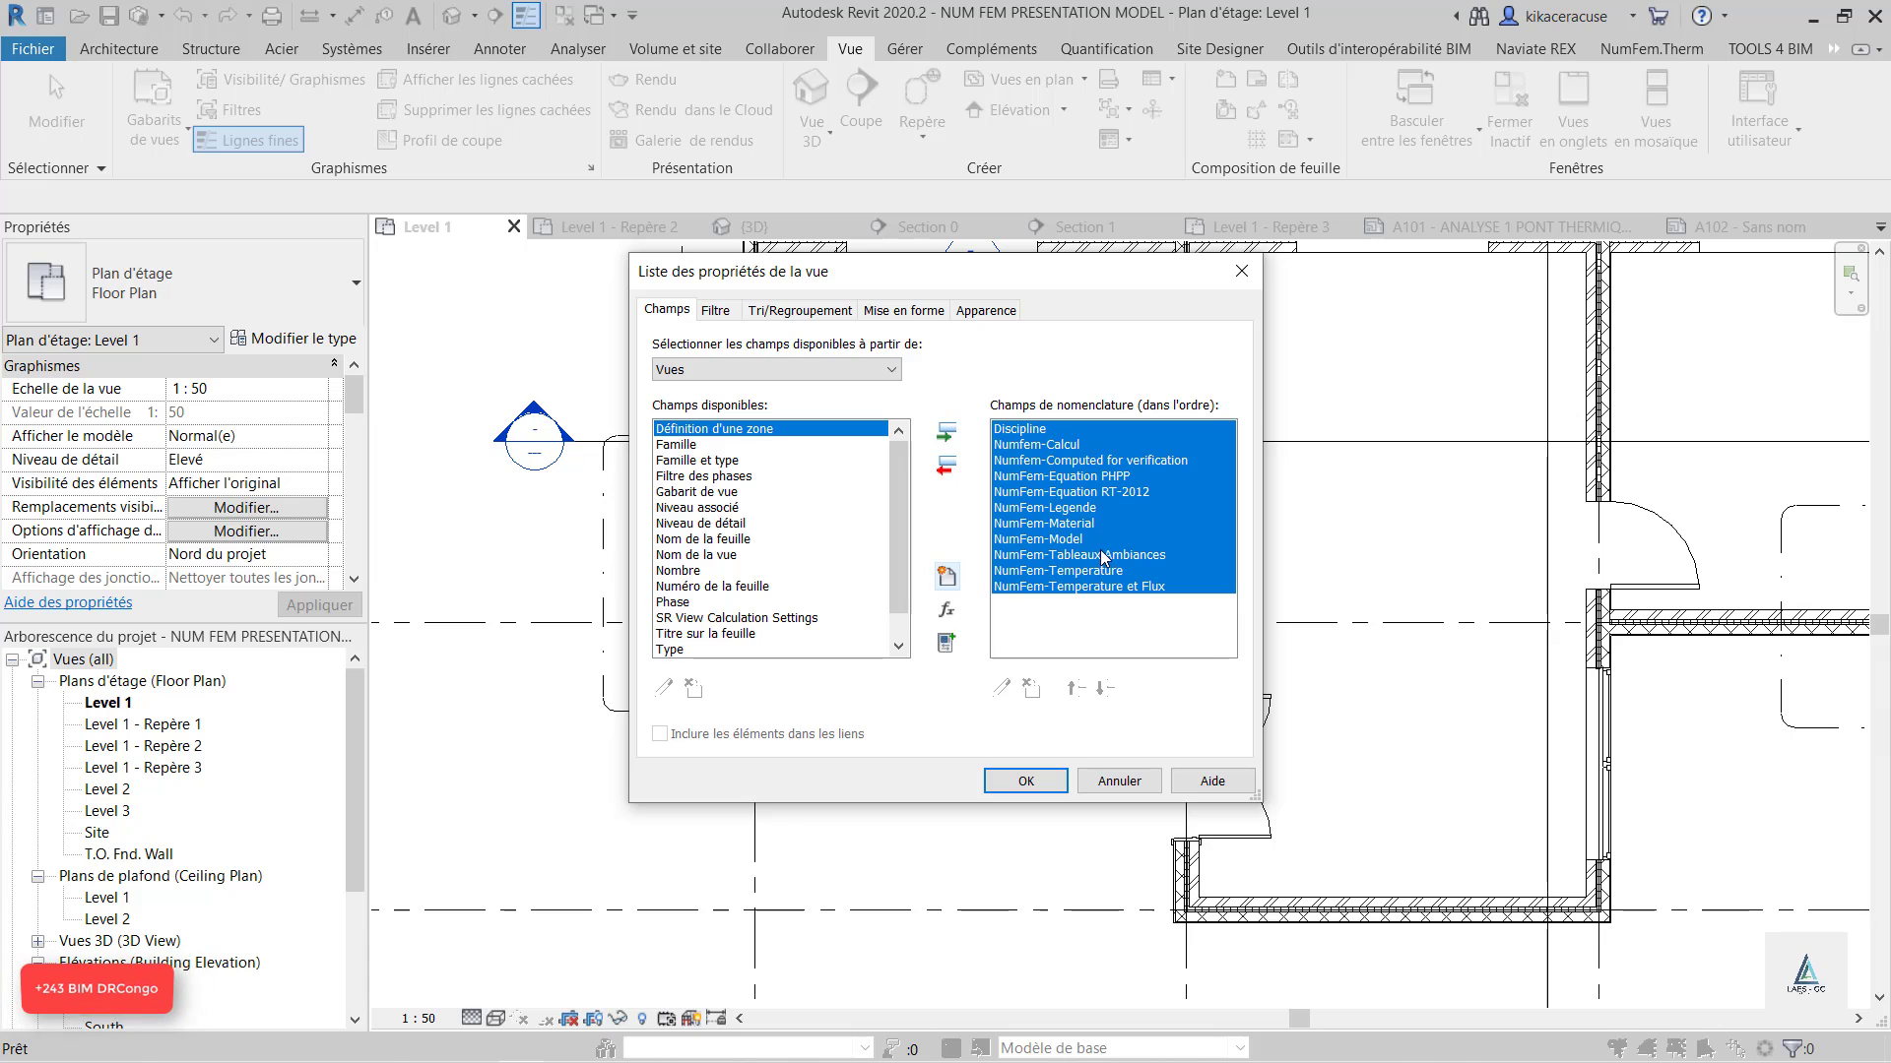
left_click(1036, 786)
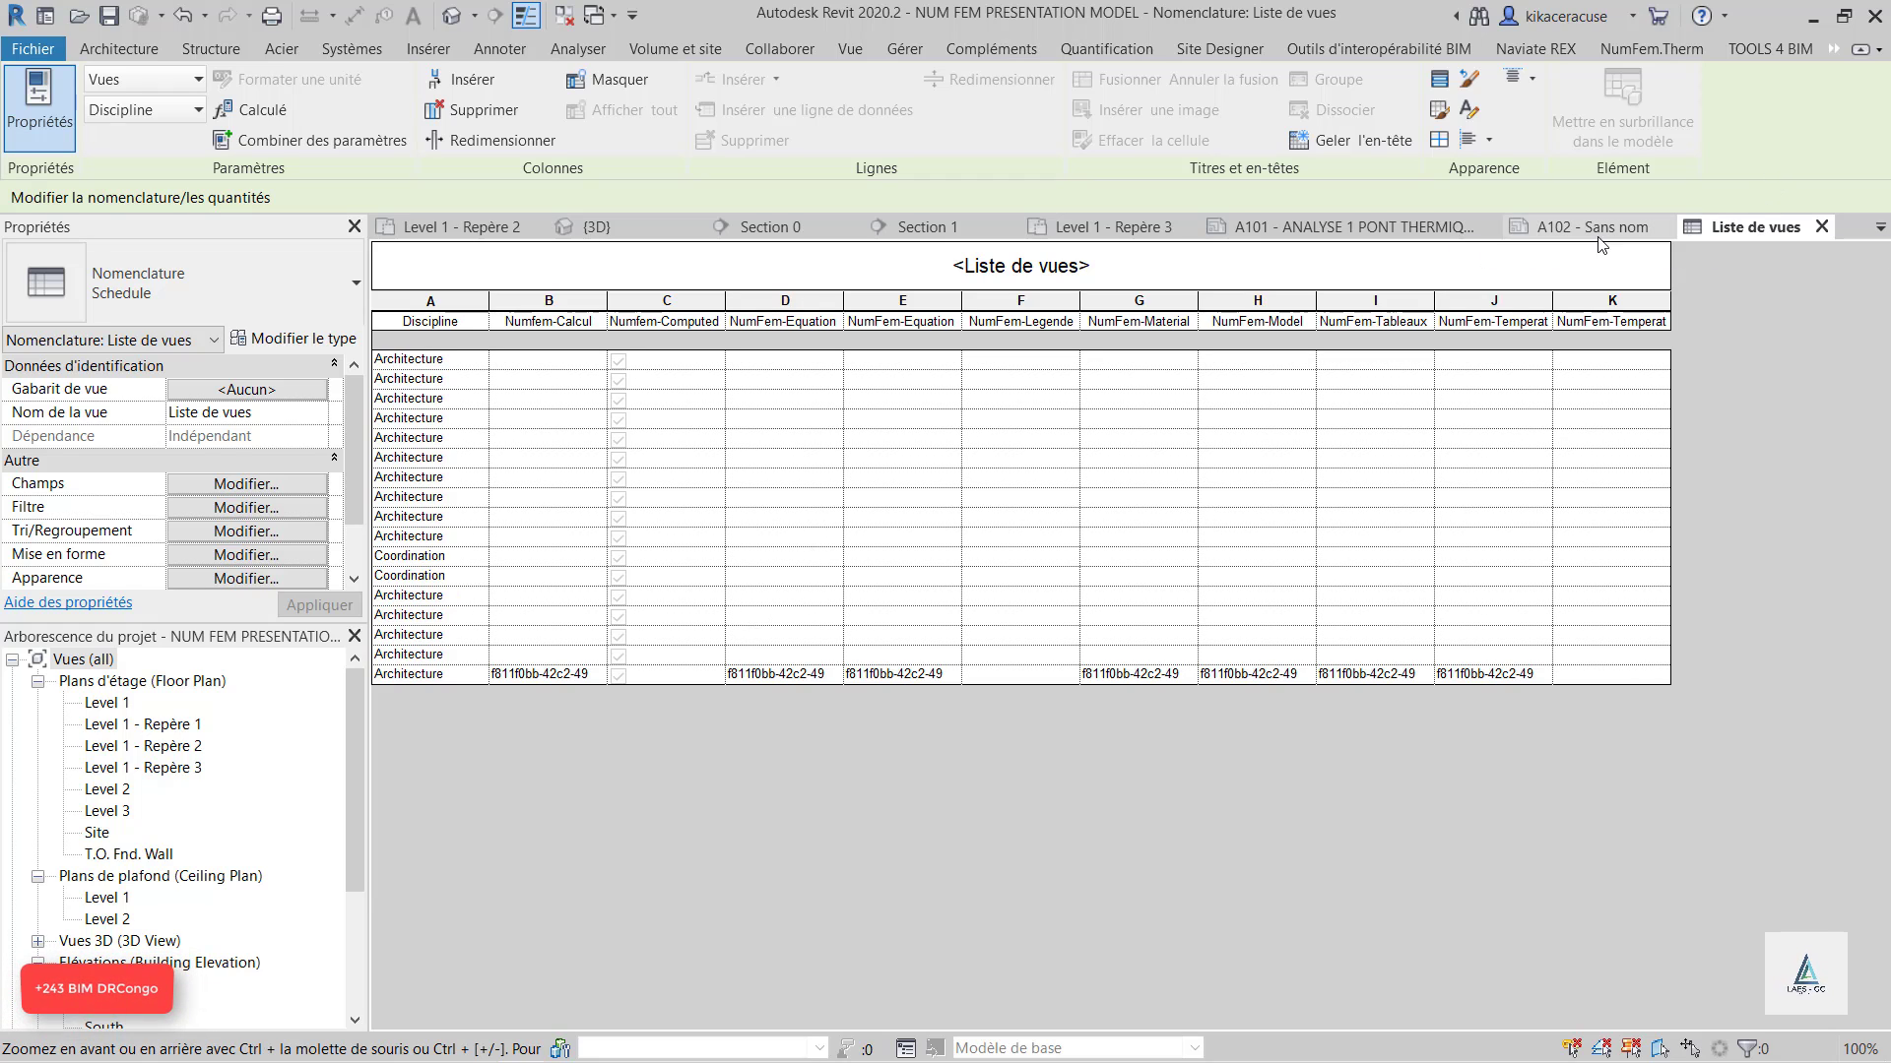
Return to sheet A102, then open the Level 1 - Repère 2 plan and examine its Numfem-Computed for verification property.
left_click(1574, 228)
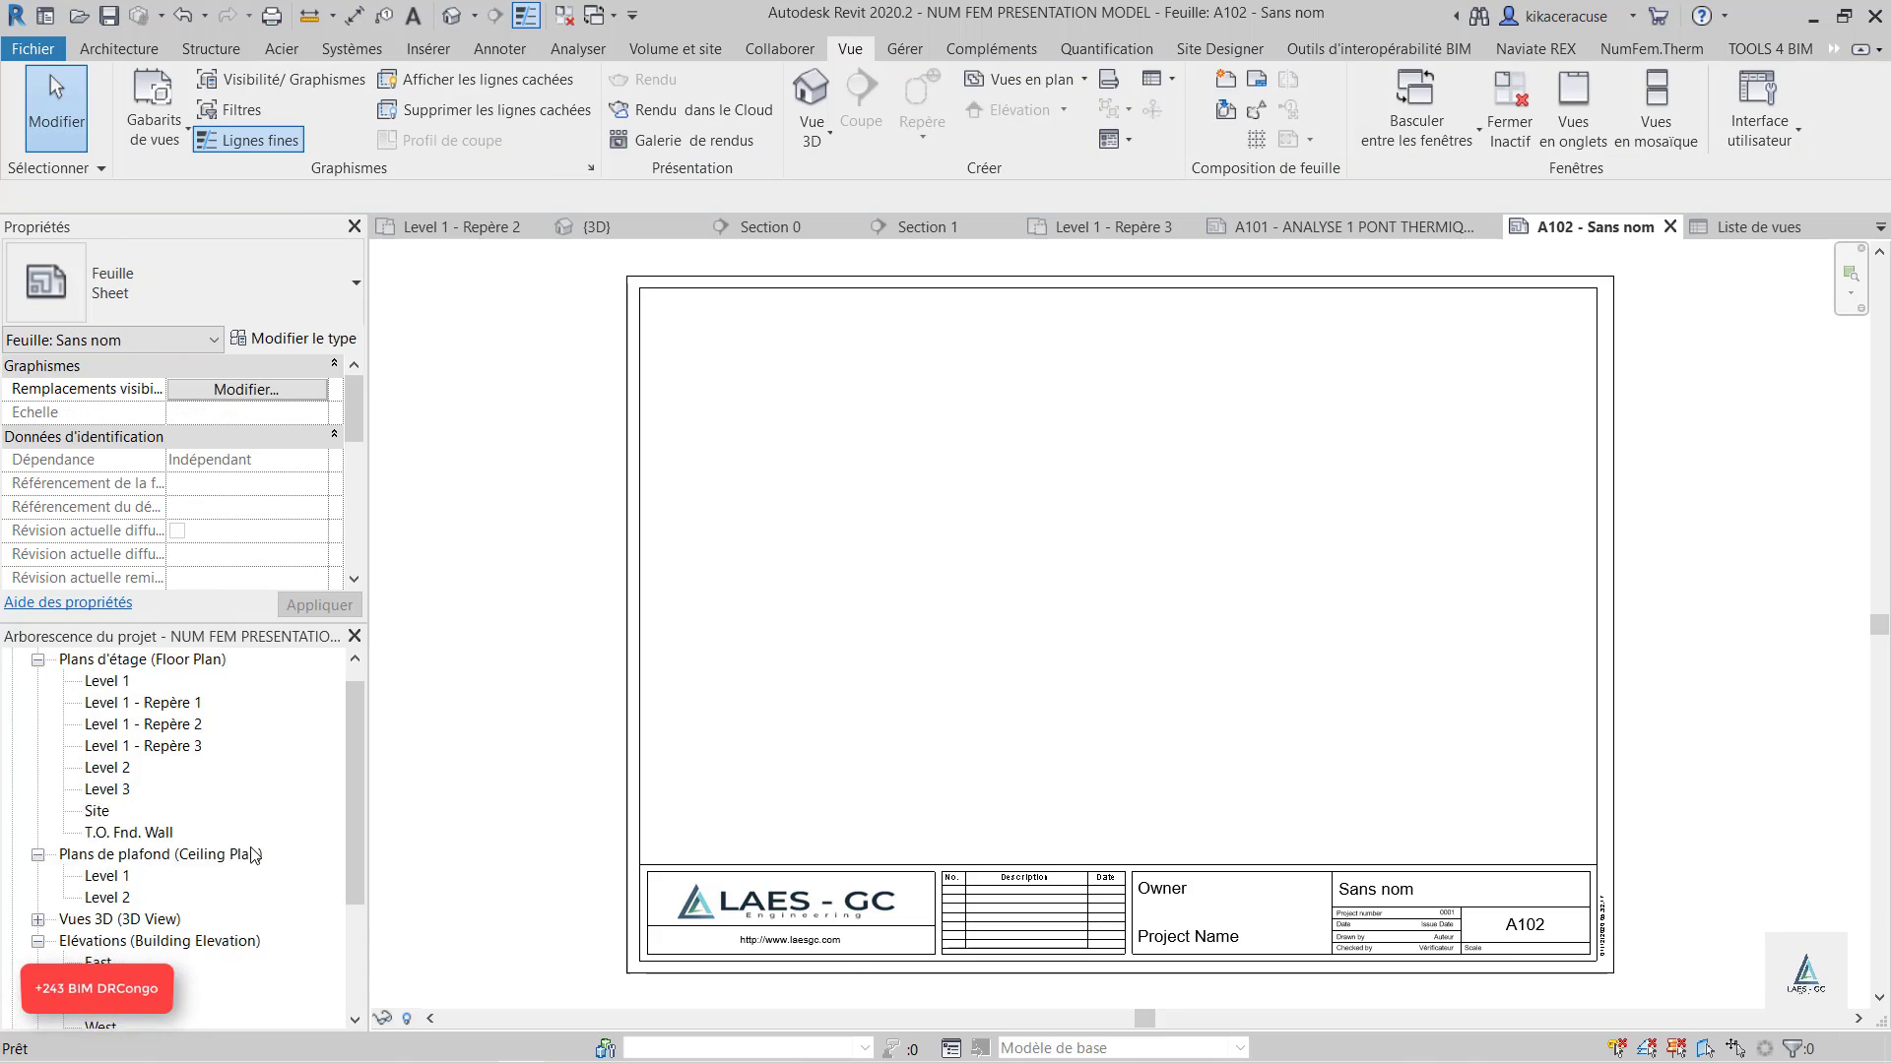
scroll(254, 854, "down", 3)
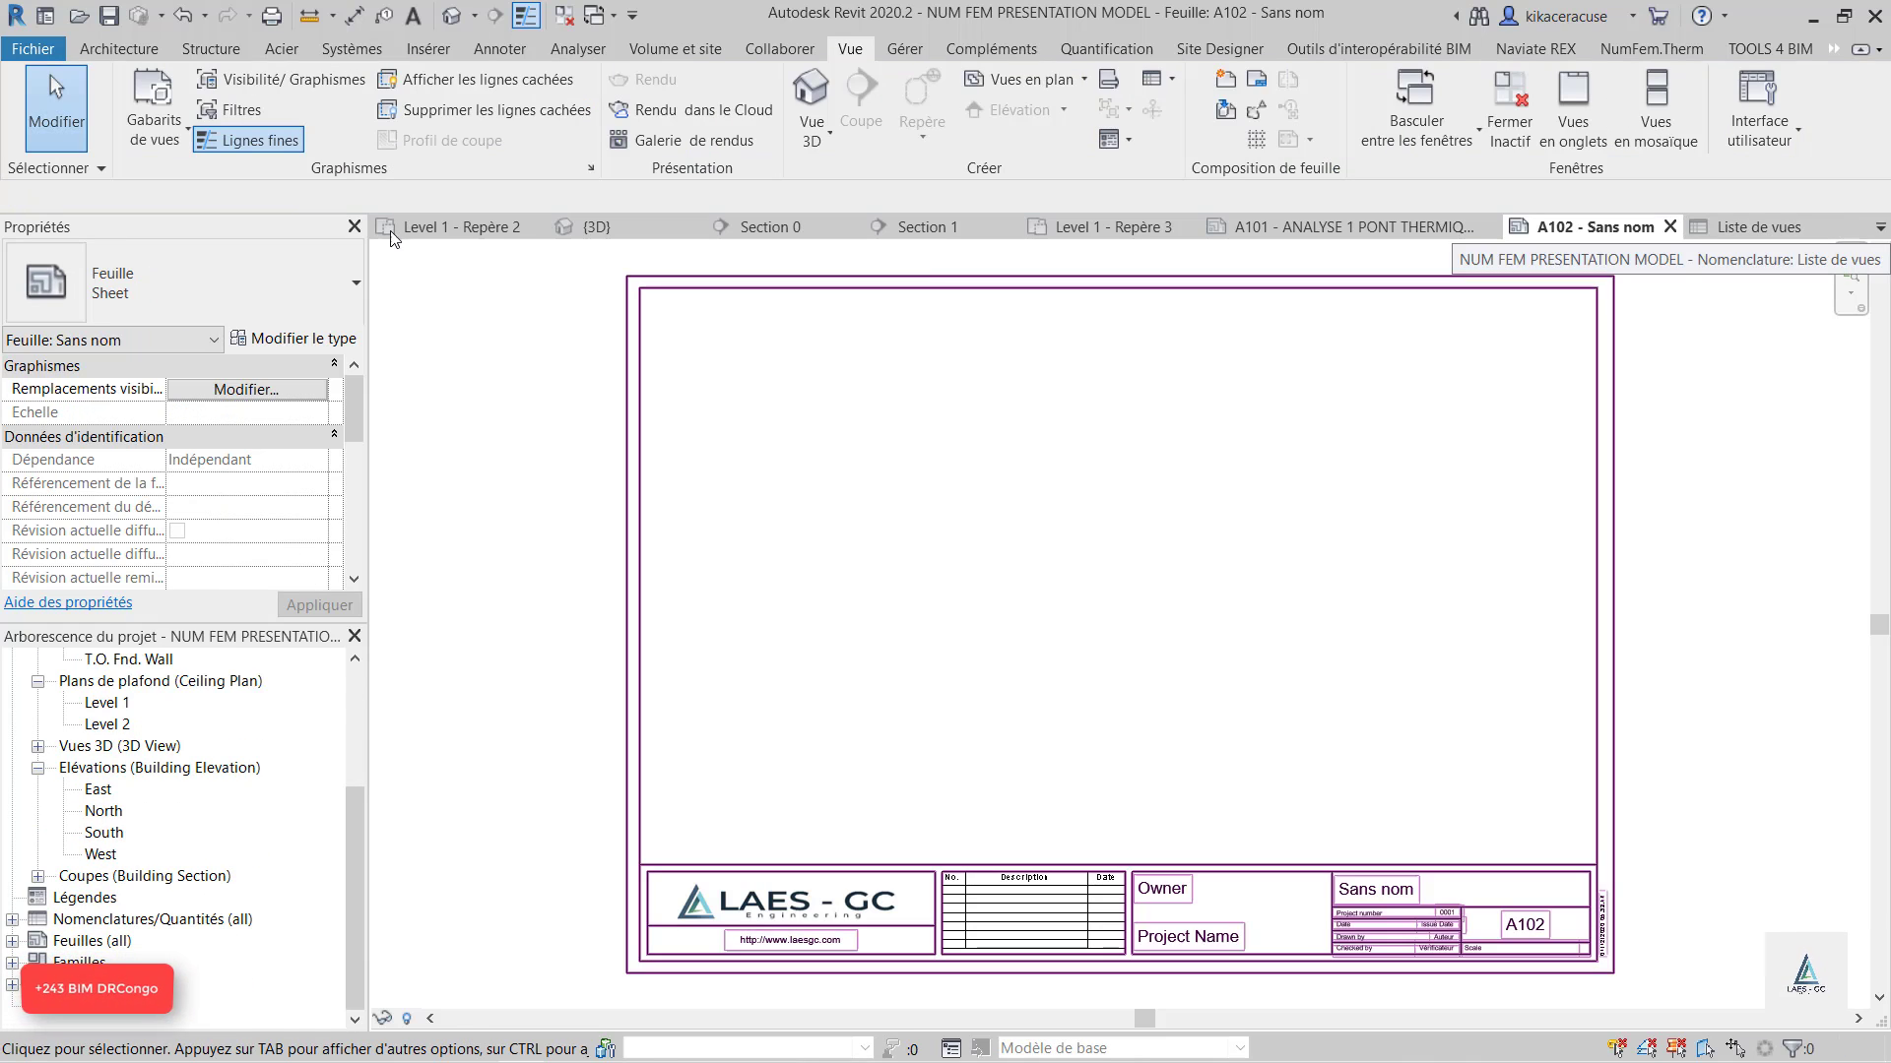
left_click(481, 232)
scroll(188, 458, "down", 5)
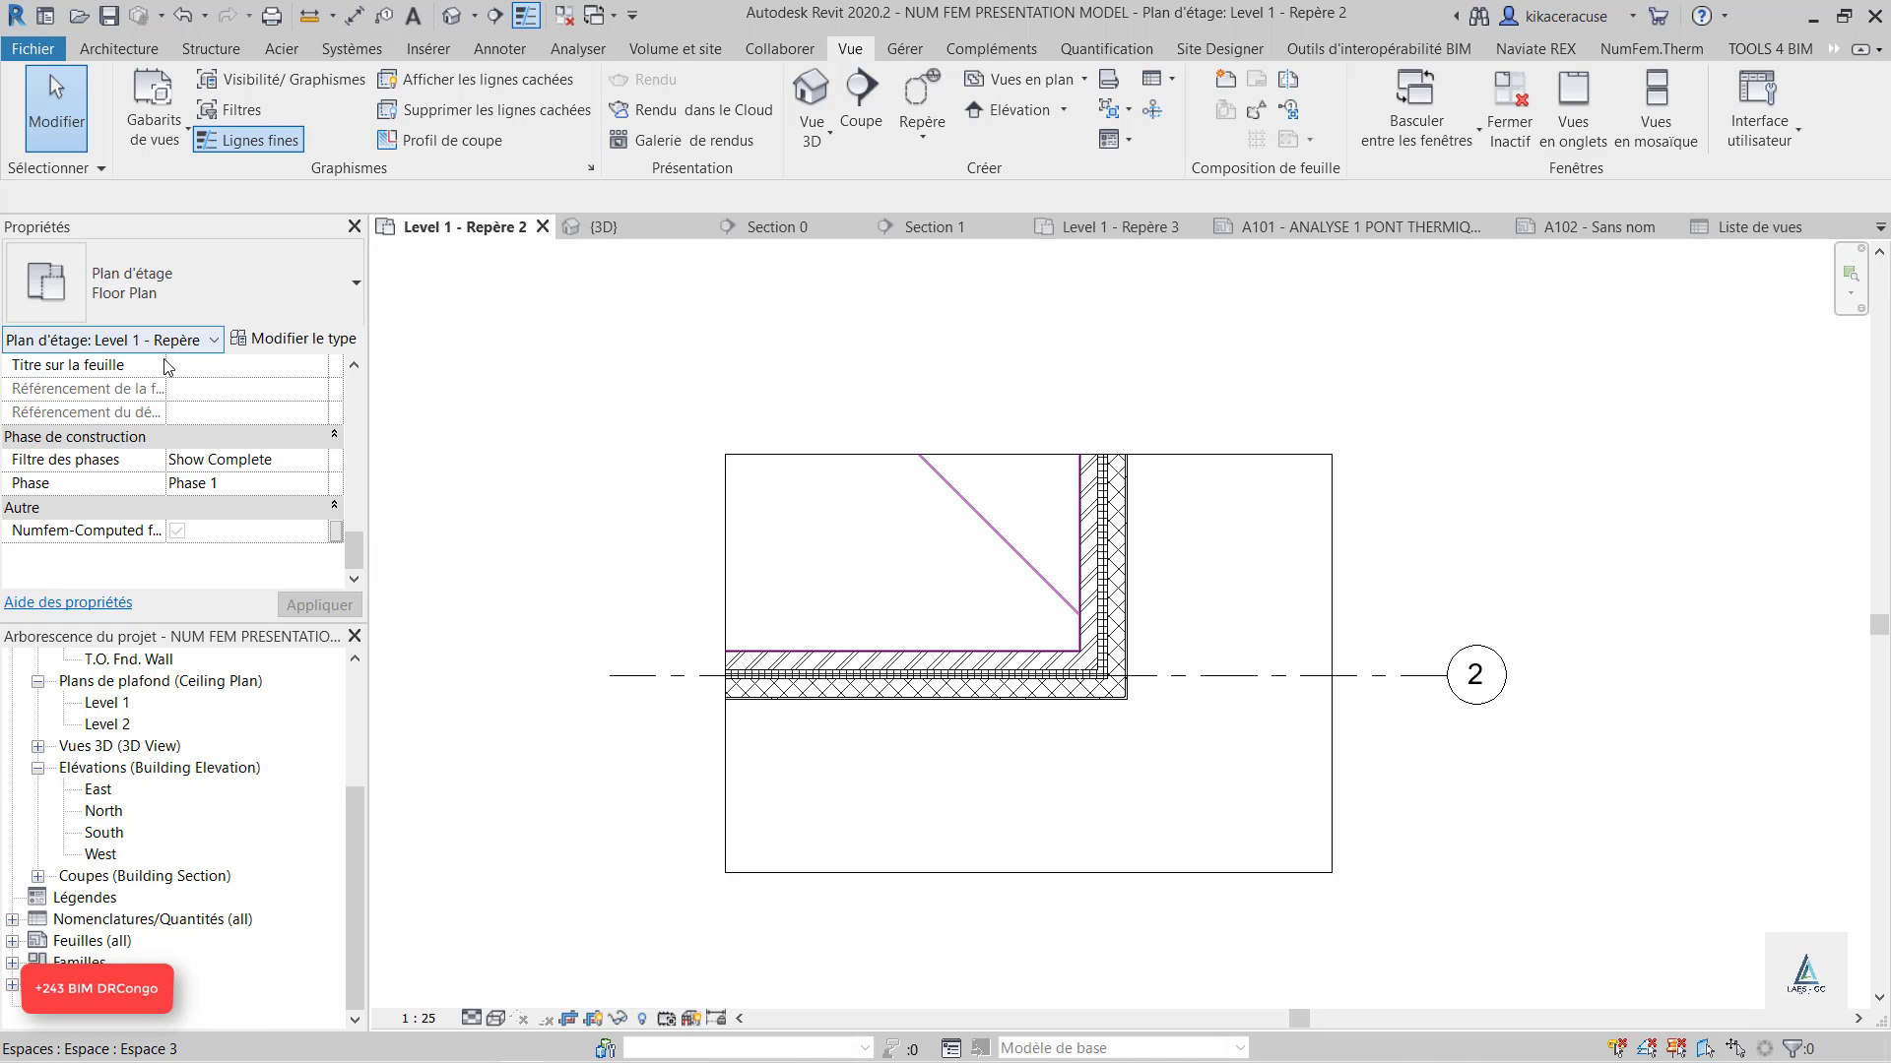
Widen the property-name column, then enable Numfem-Computed for verification on the Level 1 - Repère 2 plan and apply it.
left_click_drag(165, 365, 198, 370)
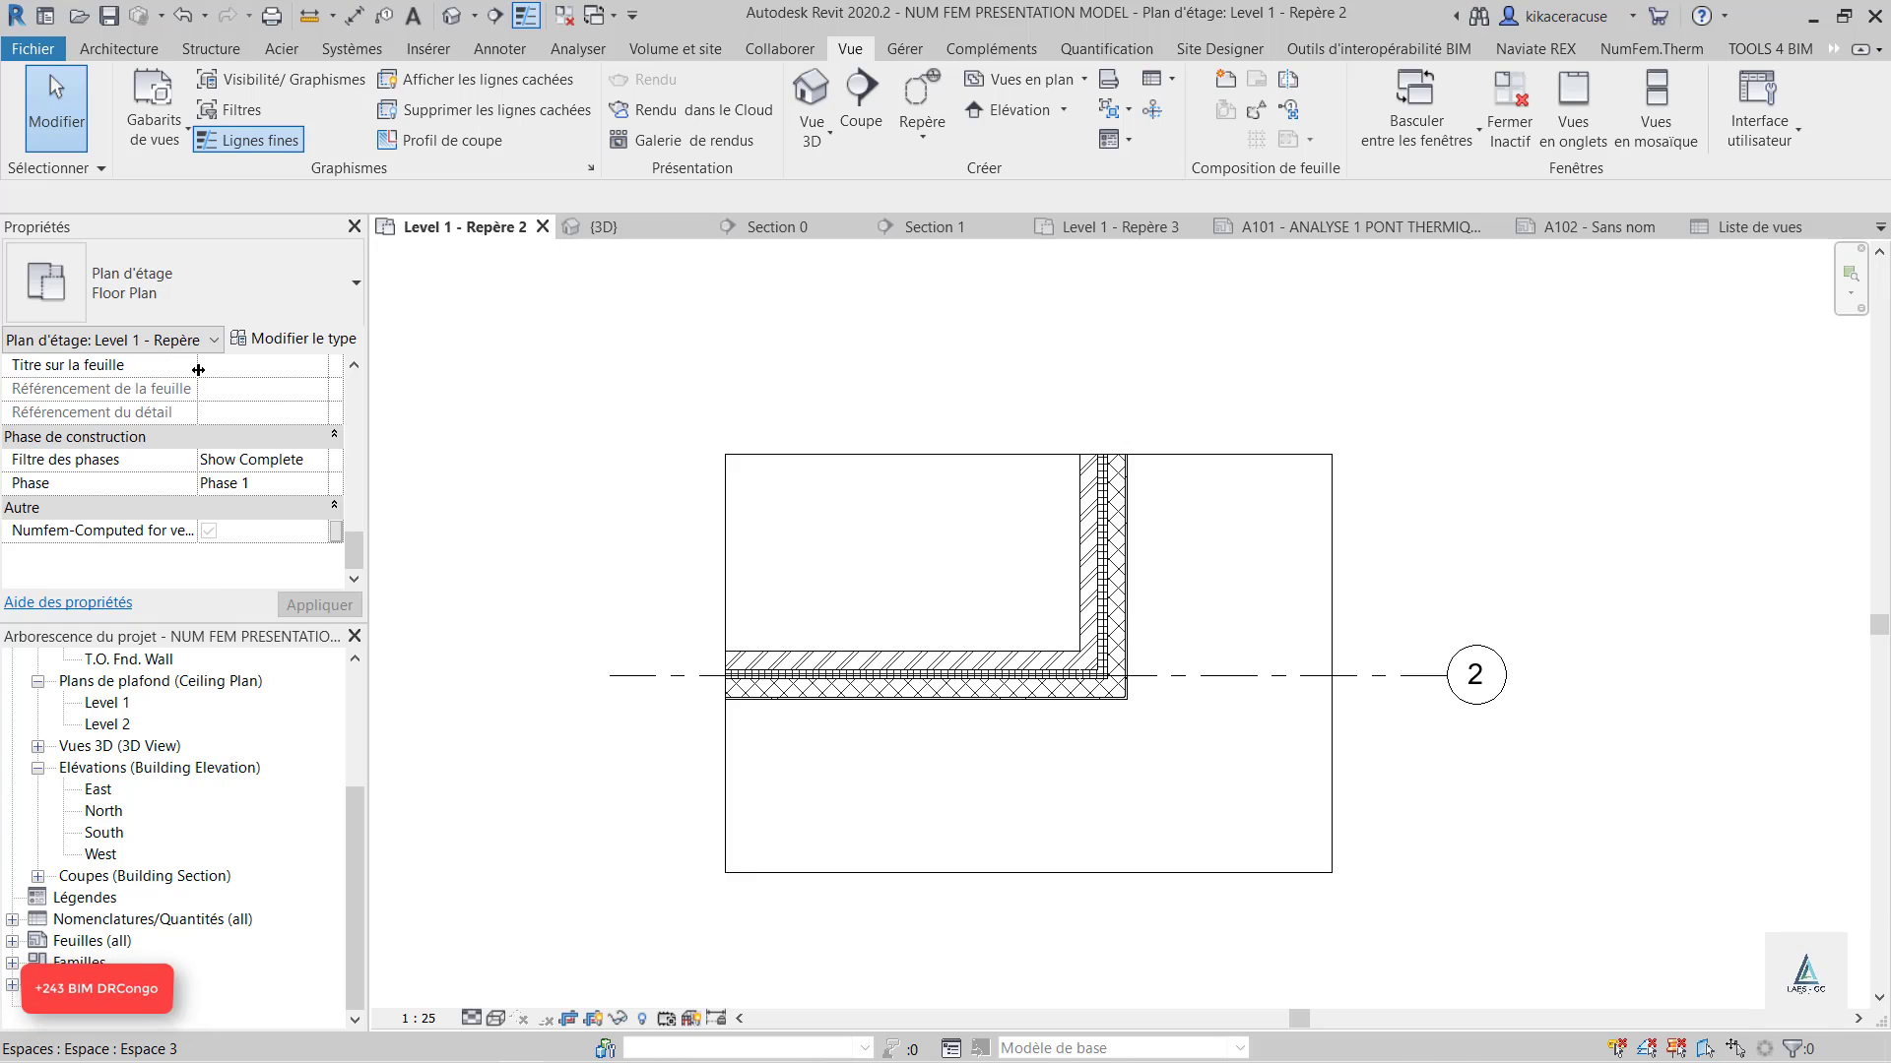
left_click(205, 372)
left_click_drag(198, 394, 230, 394)
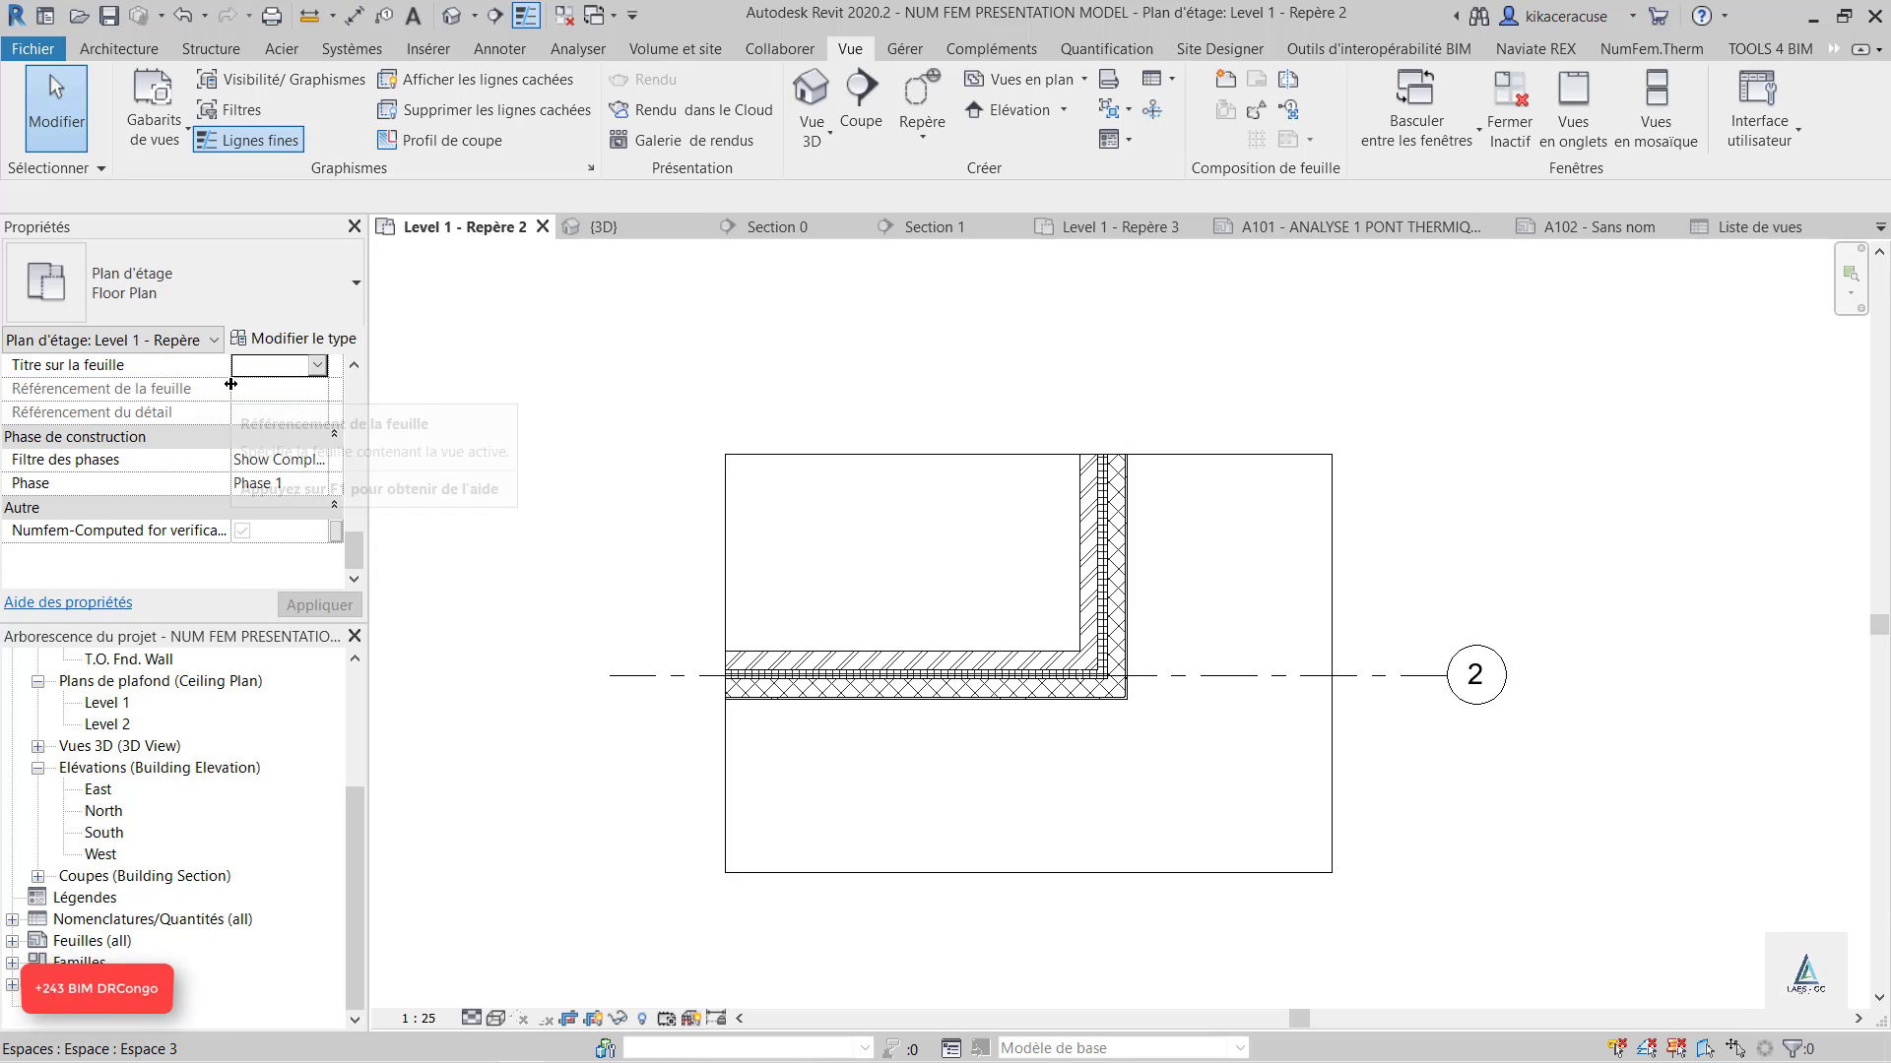
left_click(242, 534)
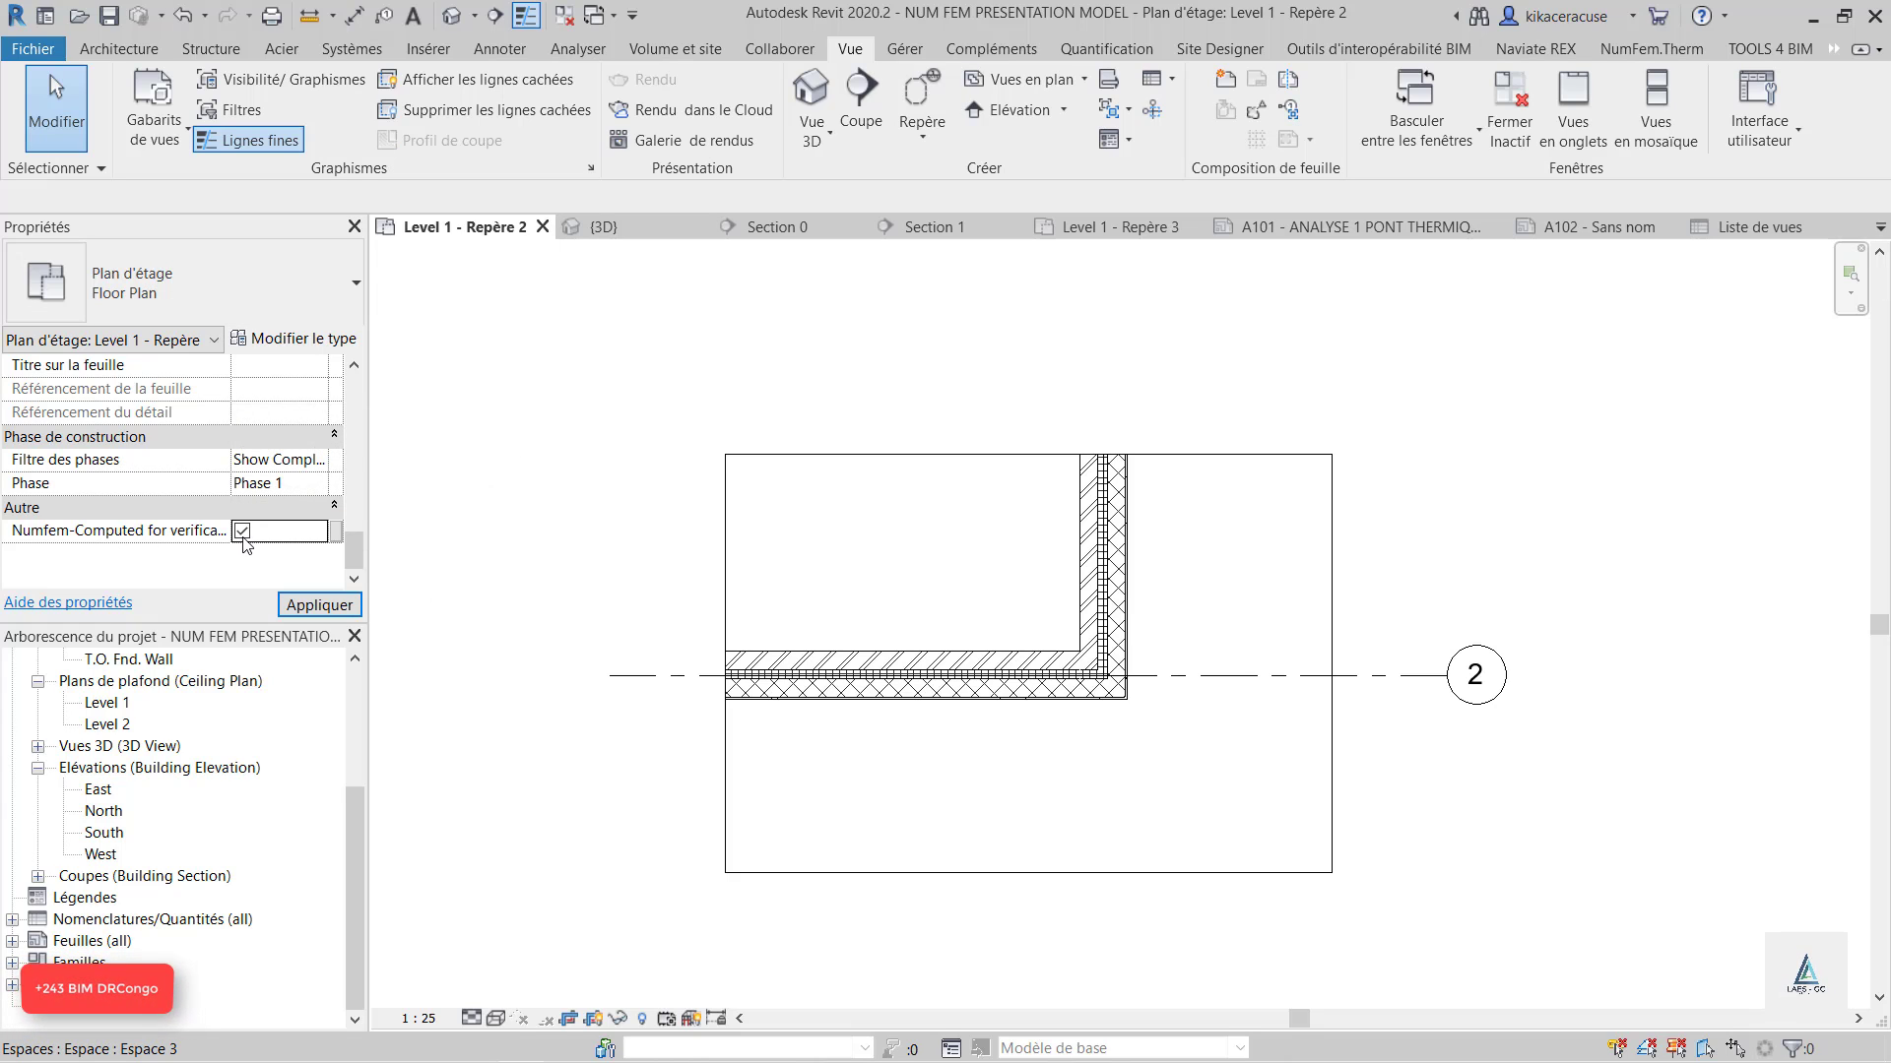
left_click(243, 533)
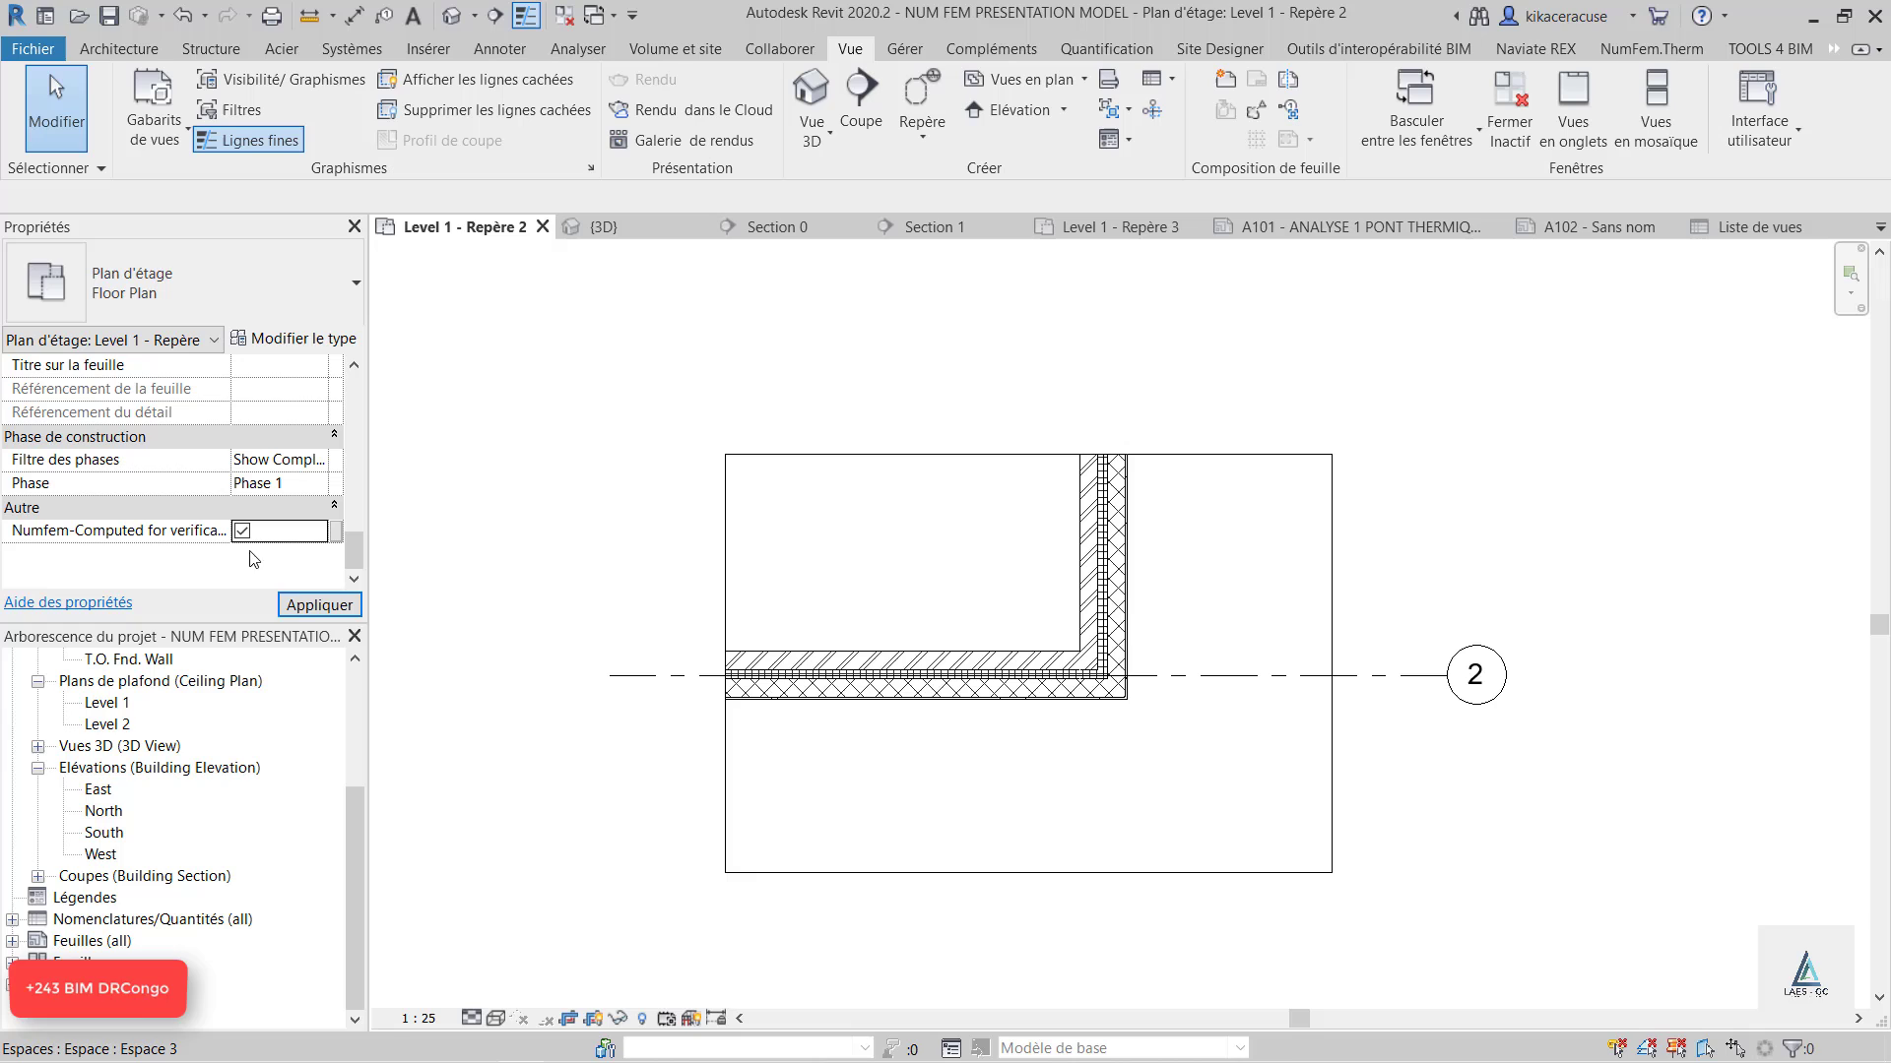
left_click(315, 606)
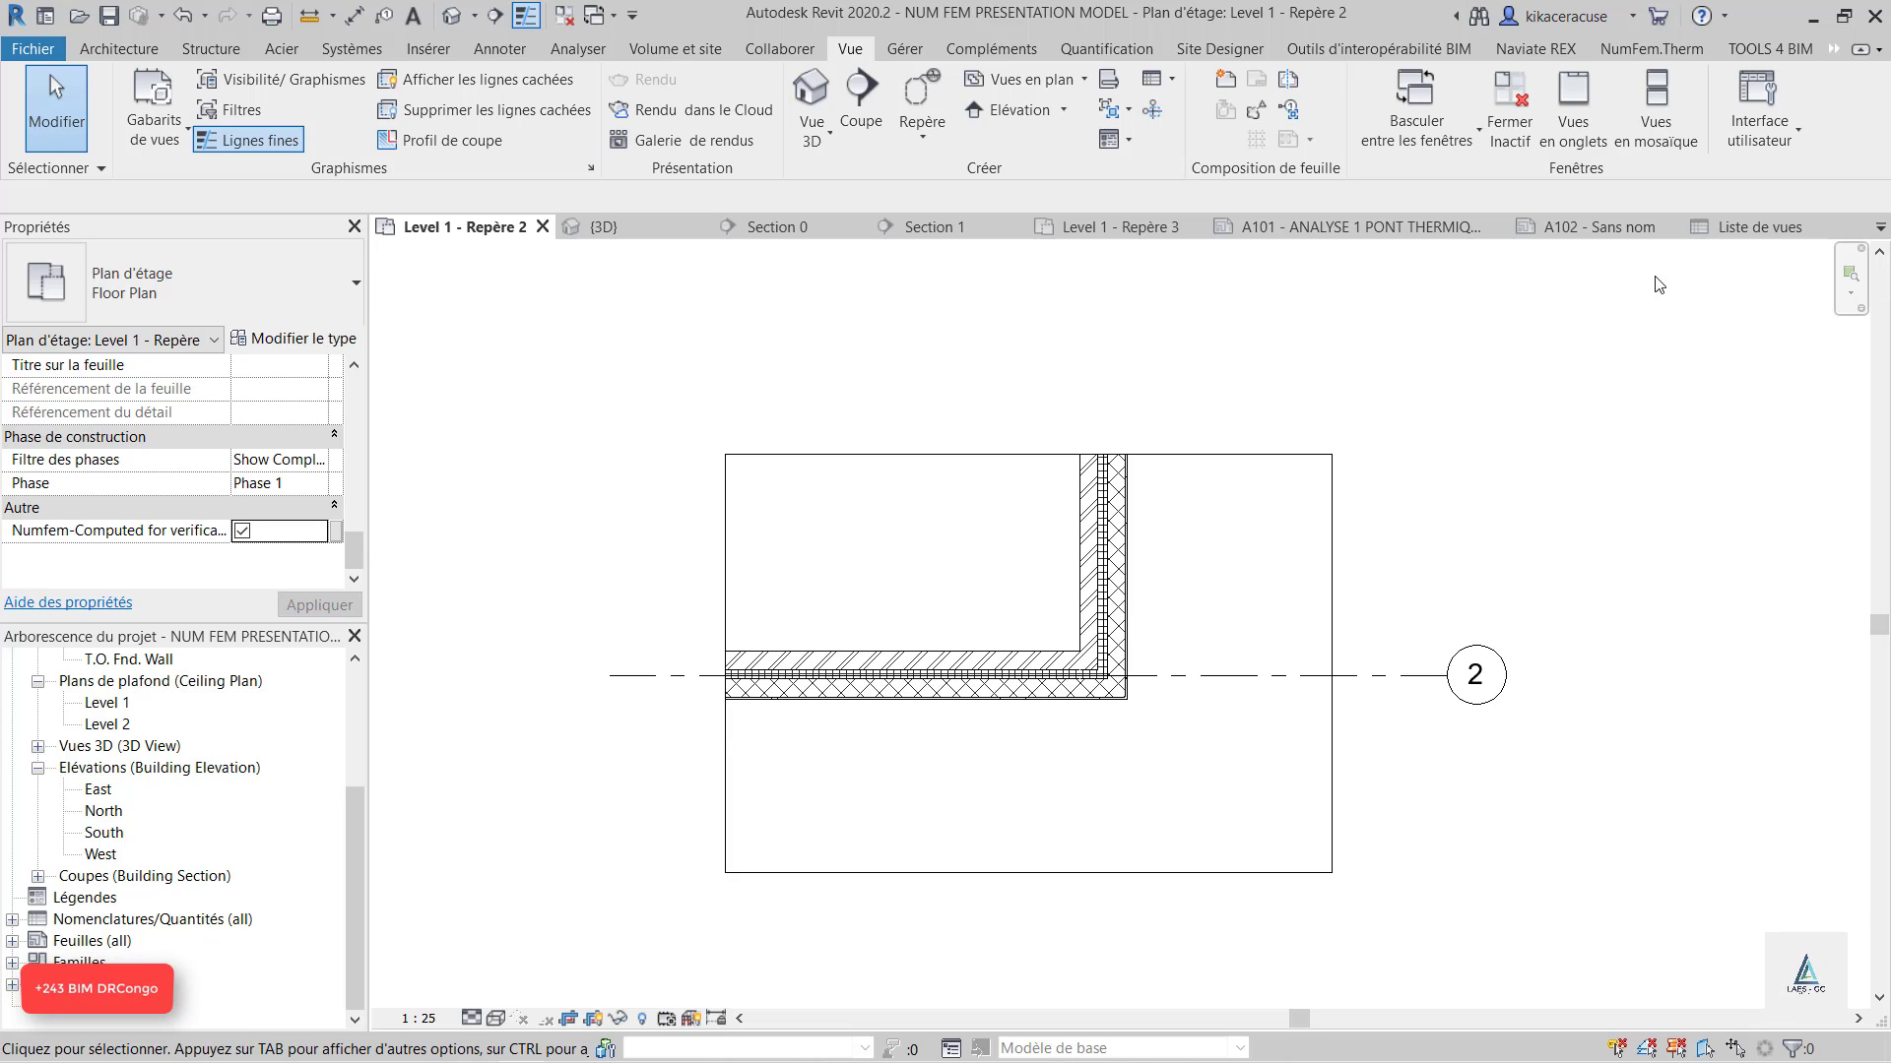
Return to sheet A102 and select Liste de vues among the project's Nomenclatures/Quantités.
left_click(1587, 227)
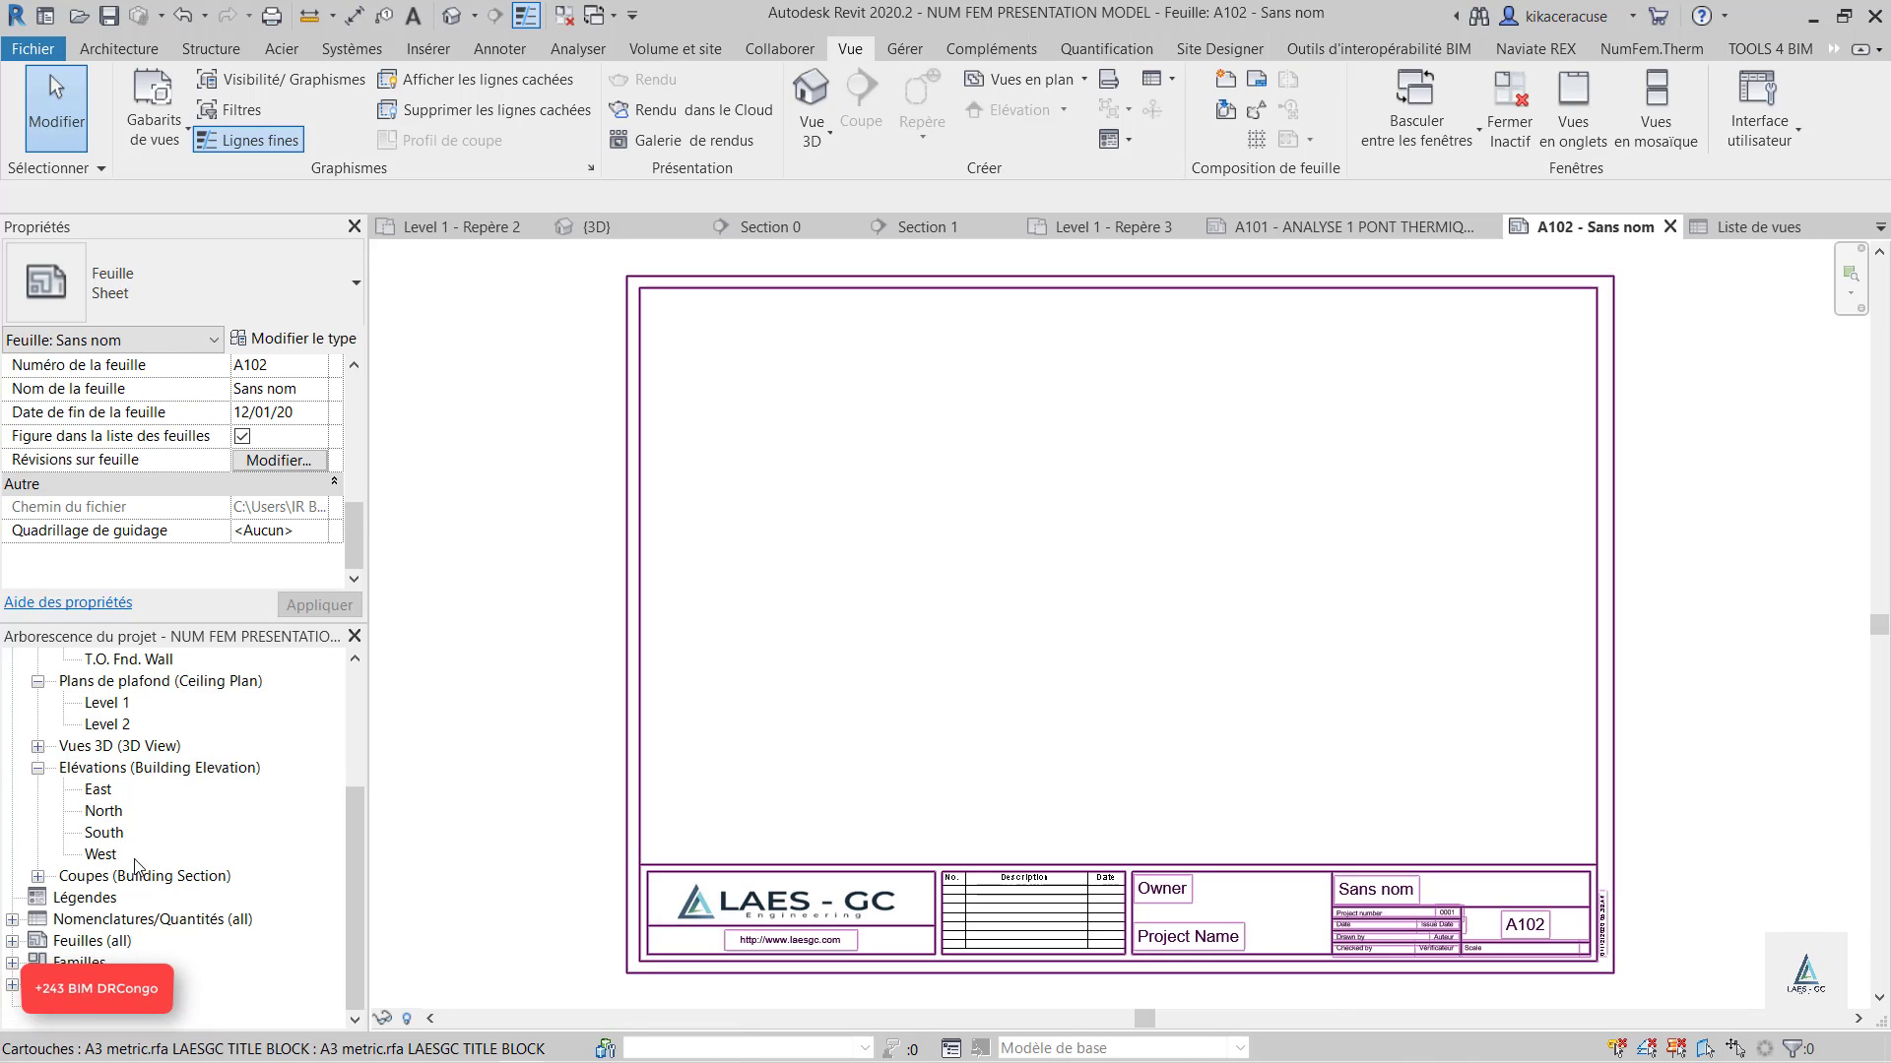
left_click(14, 924)
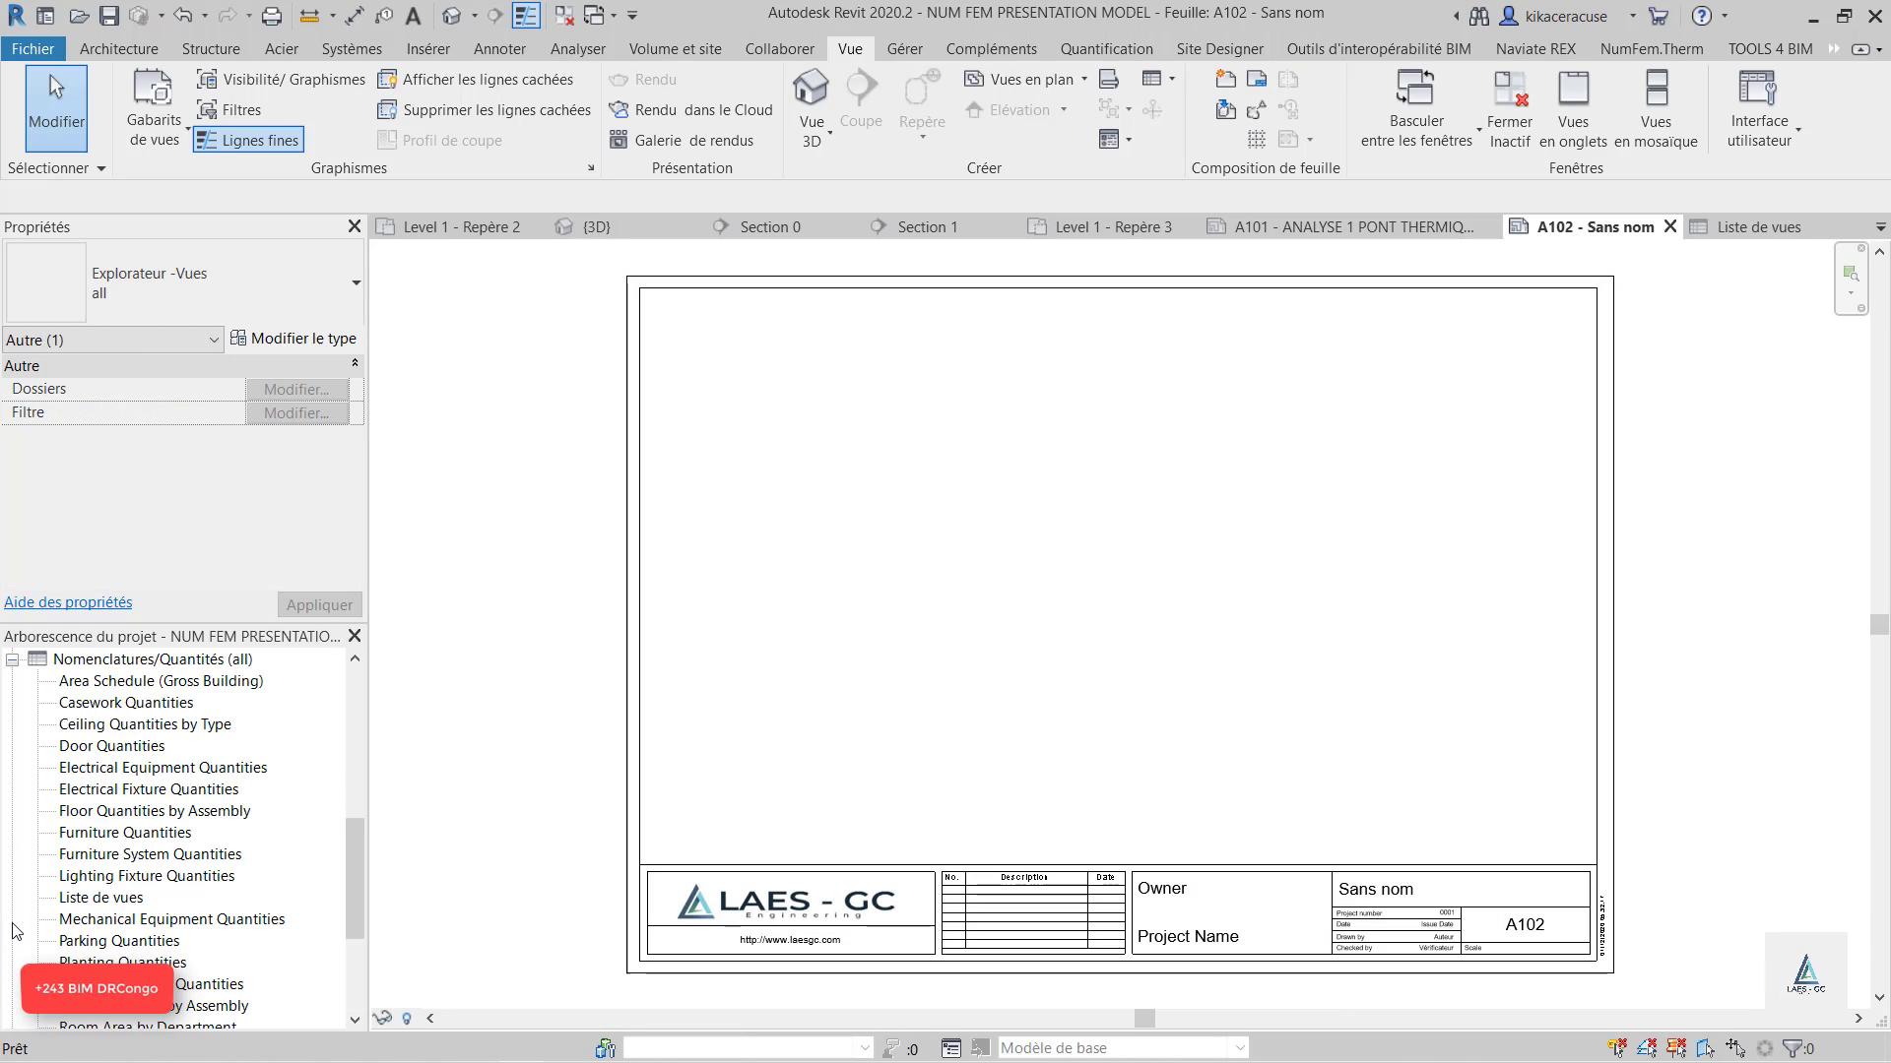
scroll(160, 844, "down", 3)
scroll(161, 844, "up", 4)
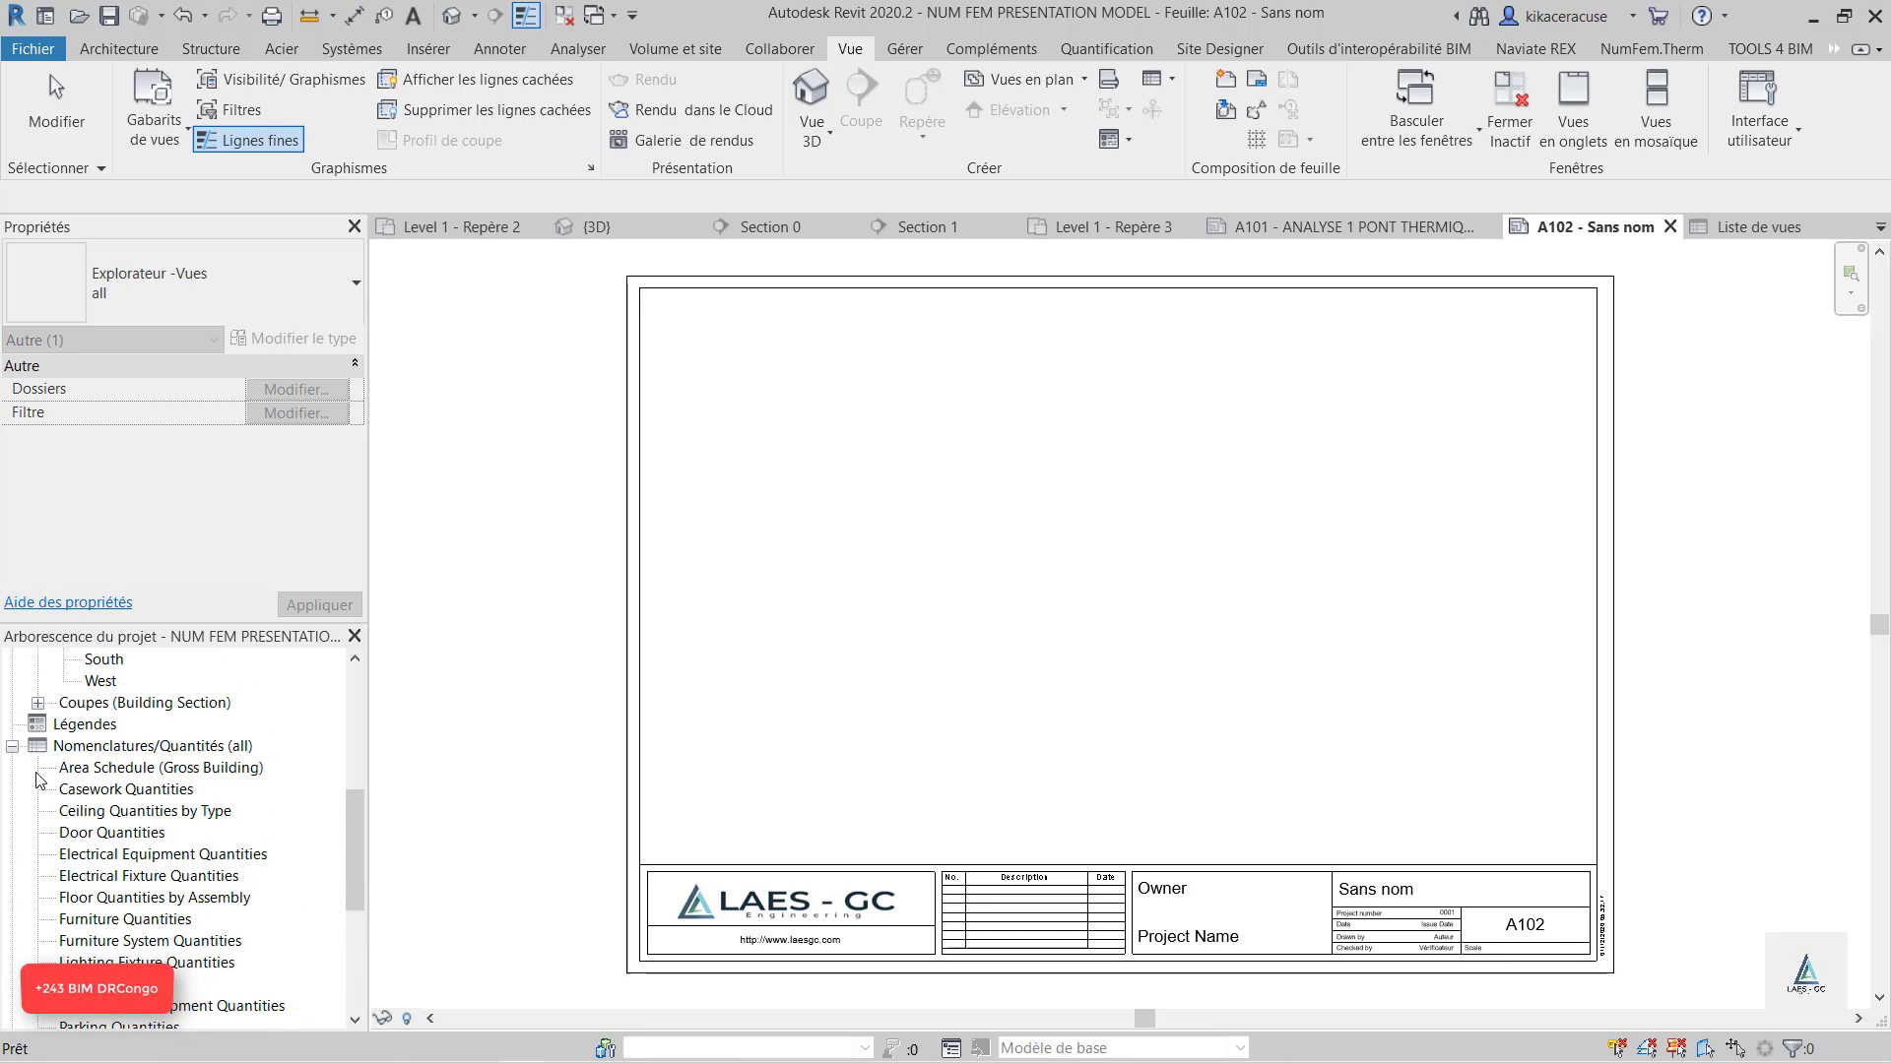
left_click(13, 748)
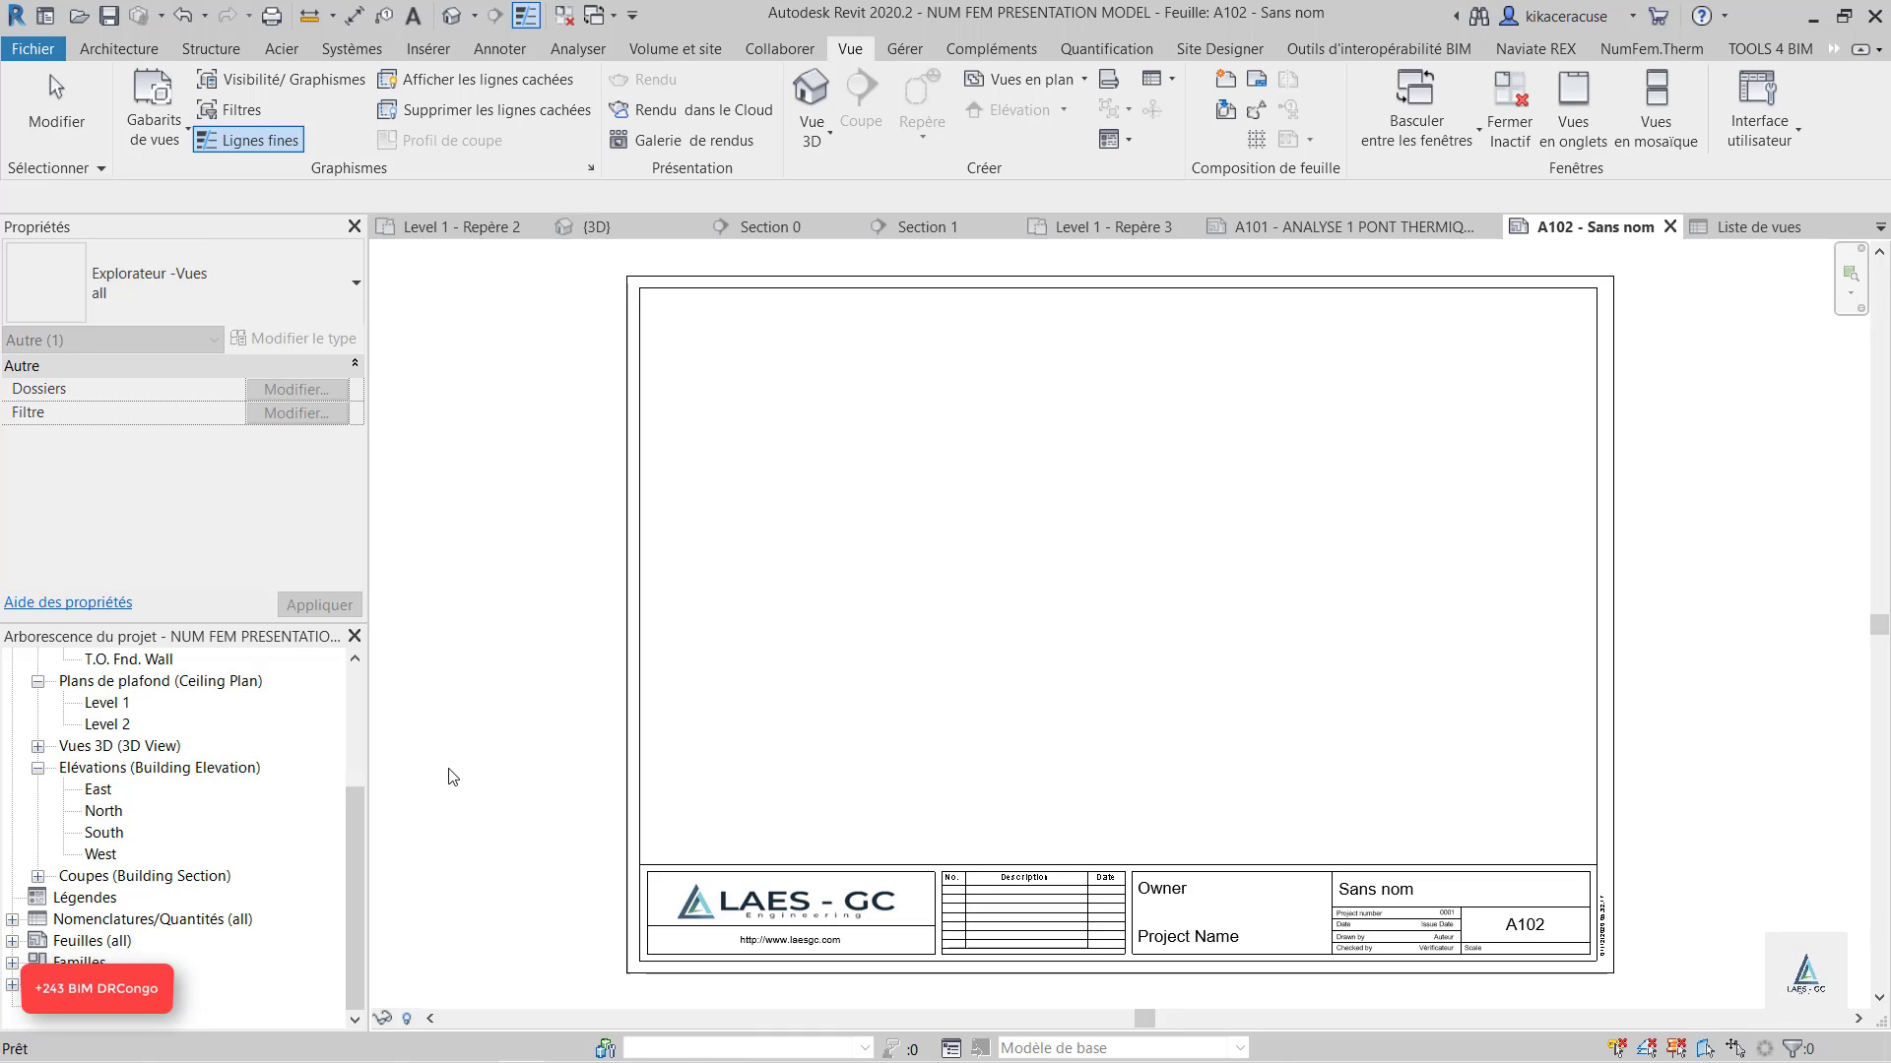
left_click(12, 919)
scroll(197, 880, "down", 4)
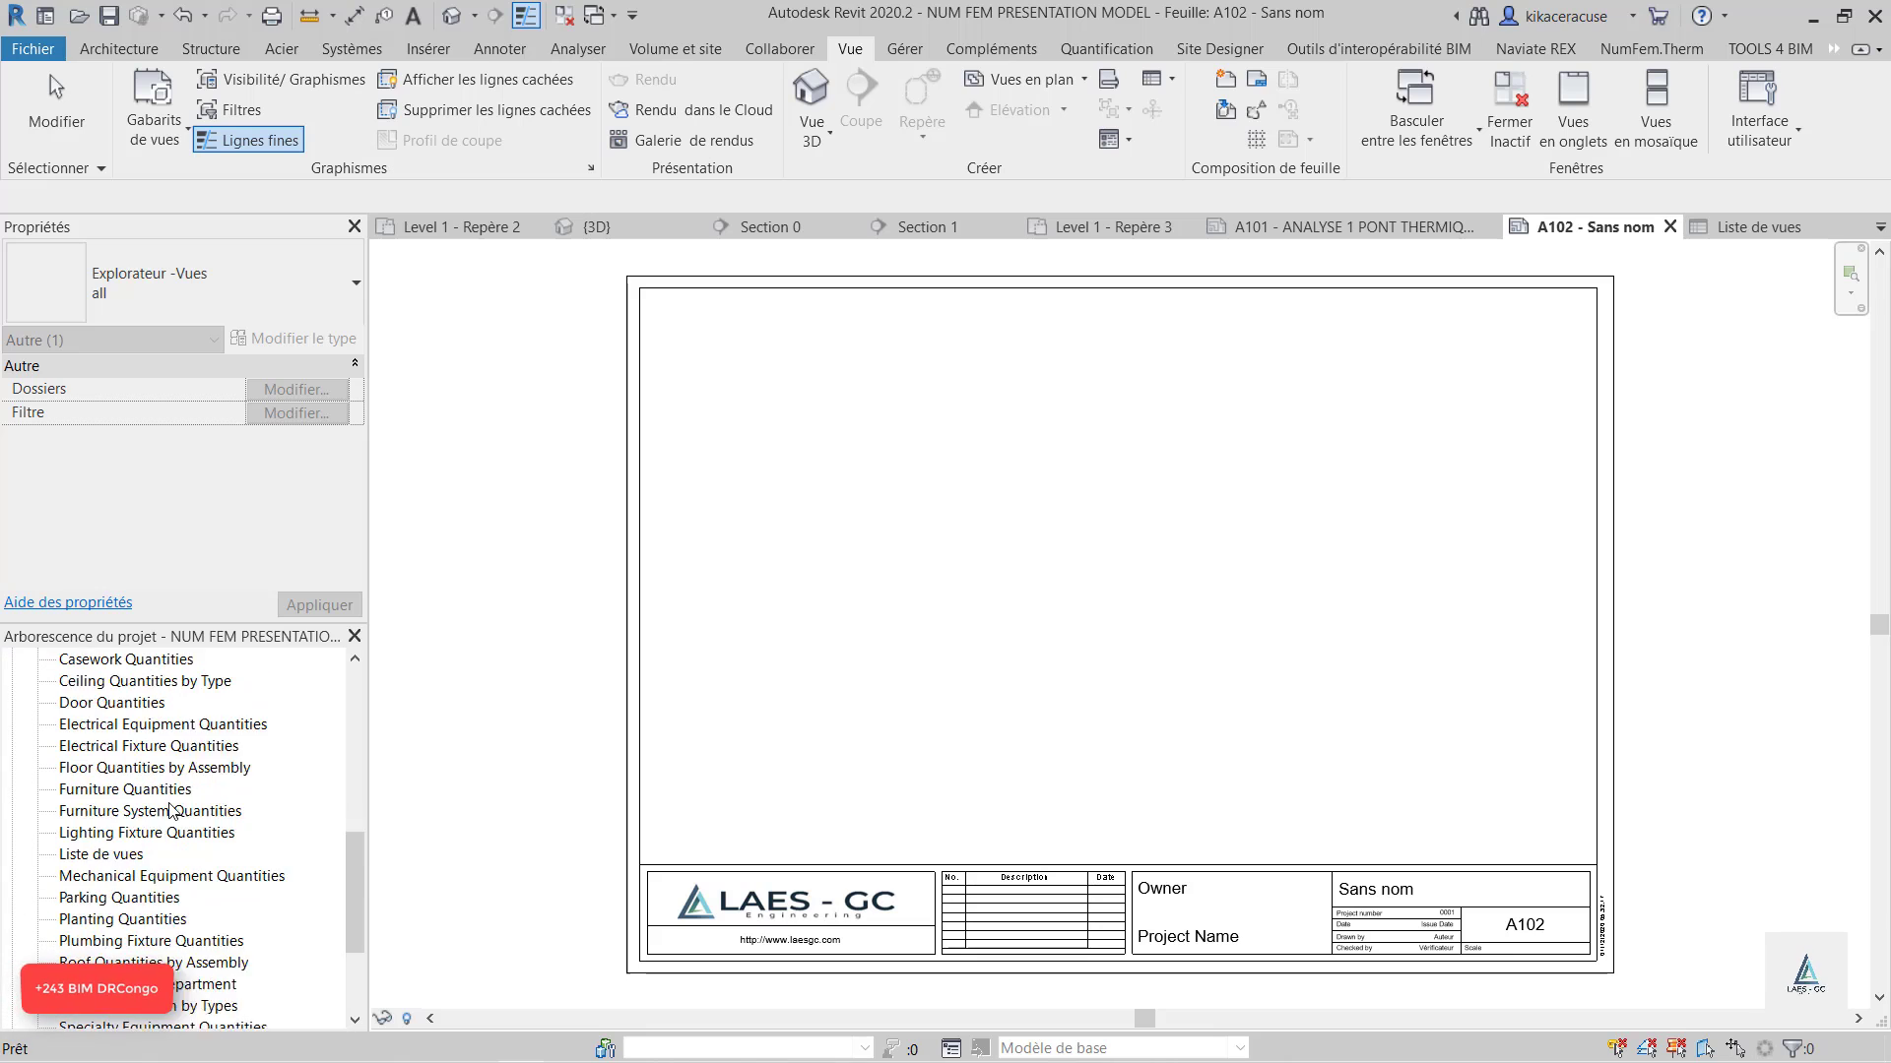
scroll(198, 880, "up", 1)
scroll(197, 880, "up", 2)
left_click(151, 790)
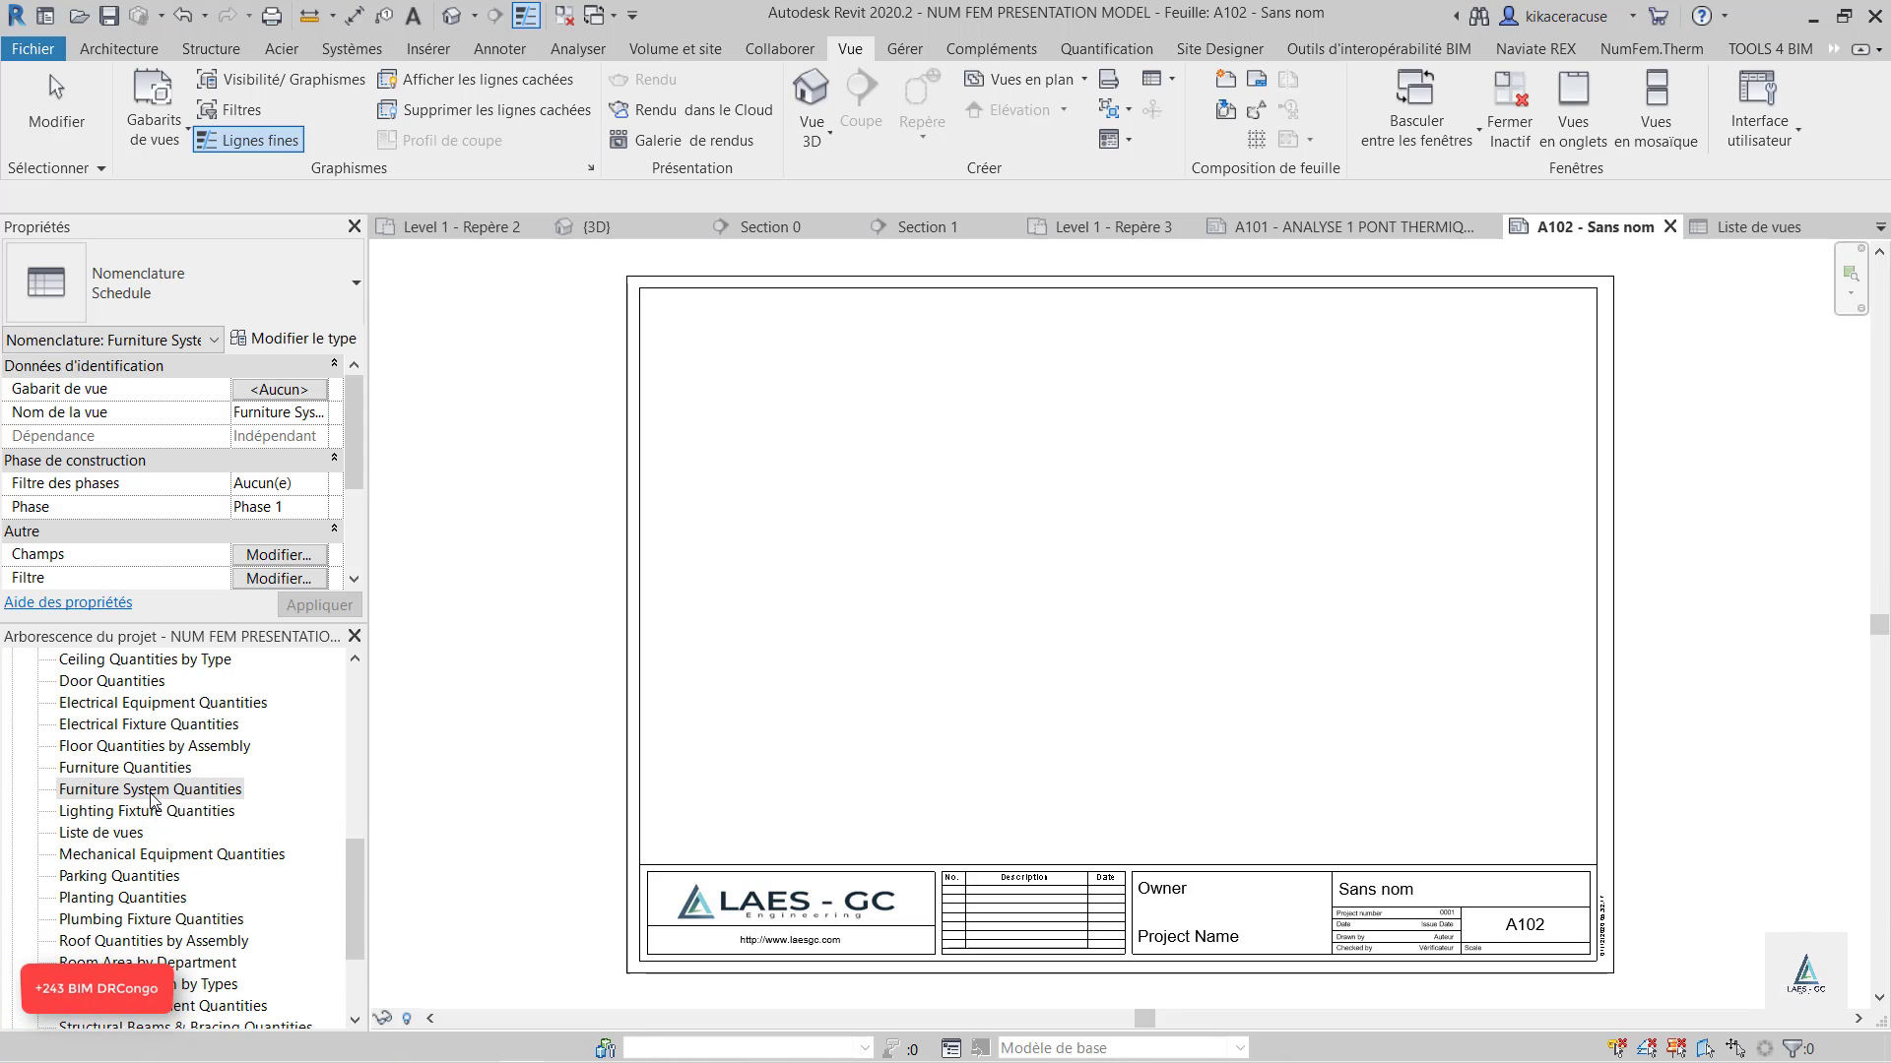
left_click(115, 836)
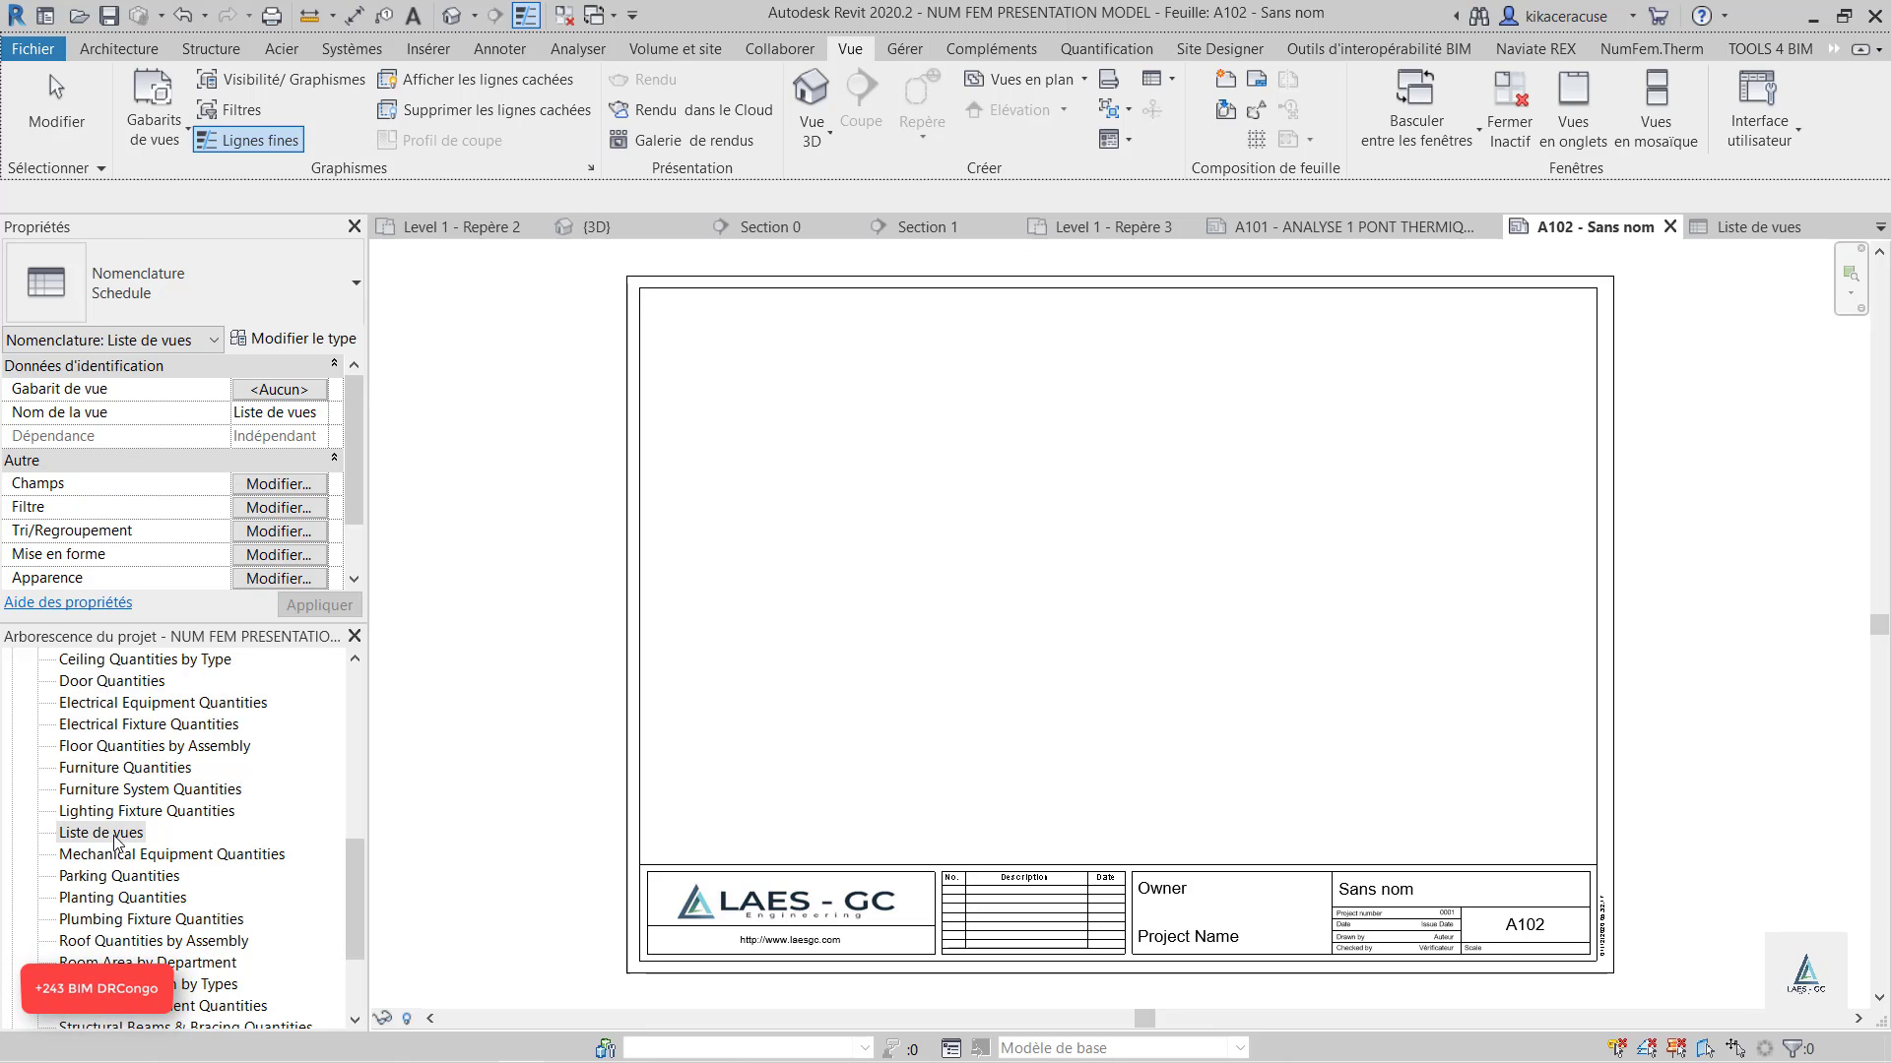
Place the Liste de vues schedule on sheet A102 and examine its rows and NumFem columns.
scroll(115, 839, "up", 2)
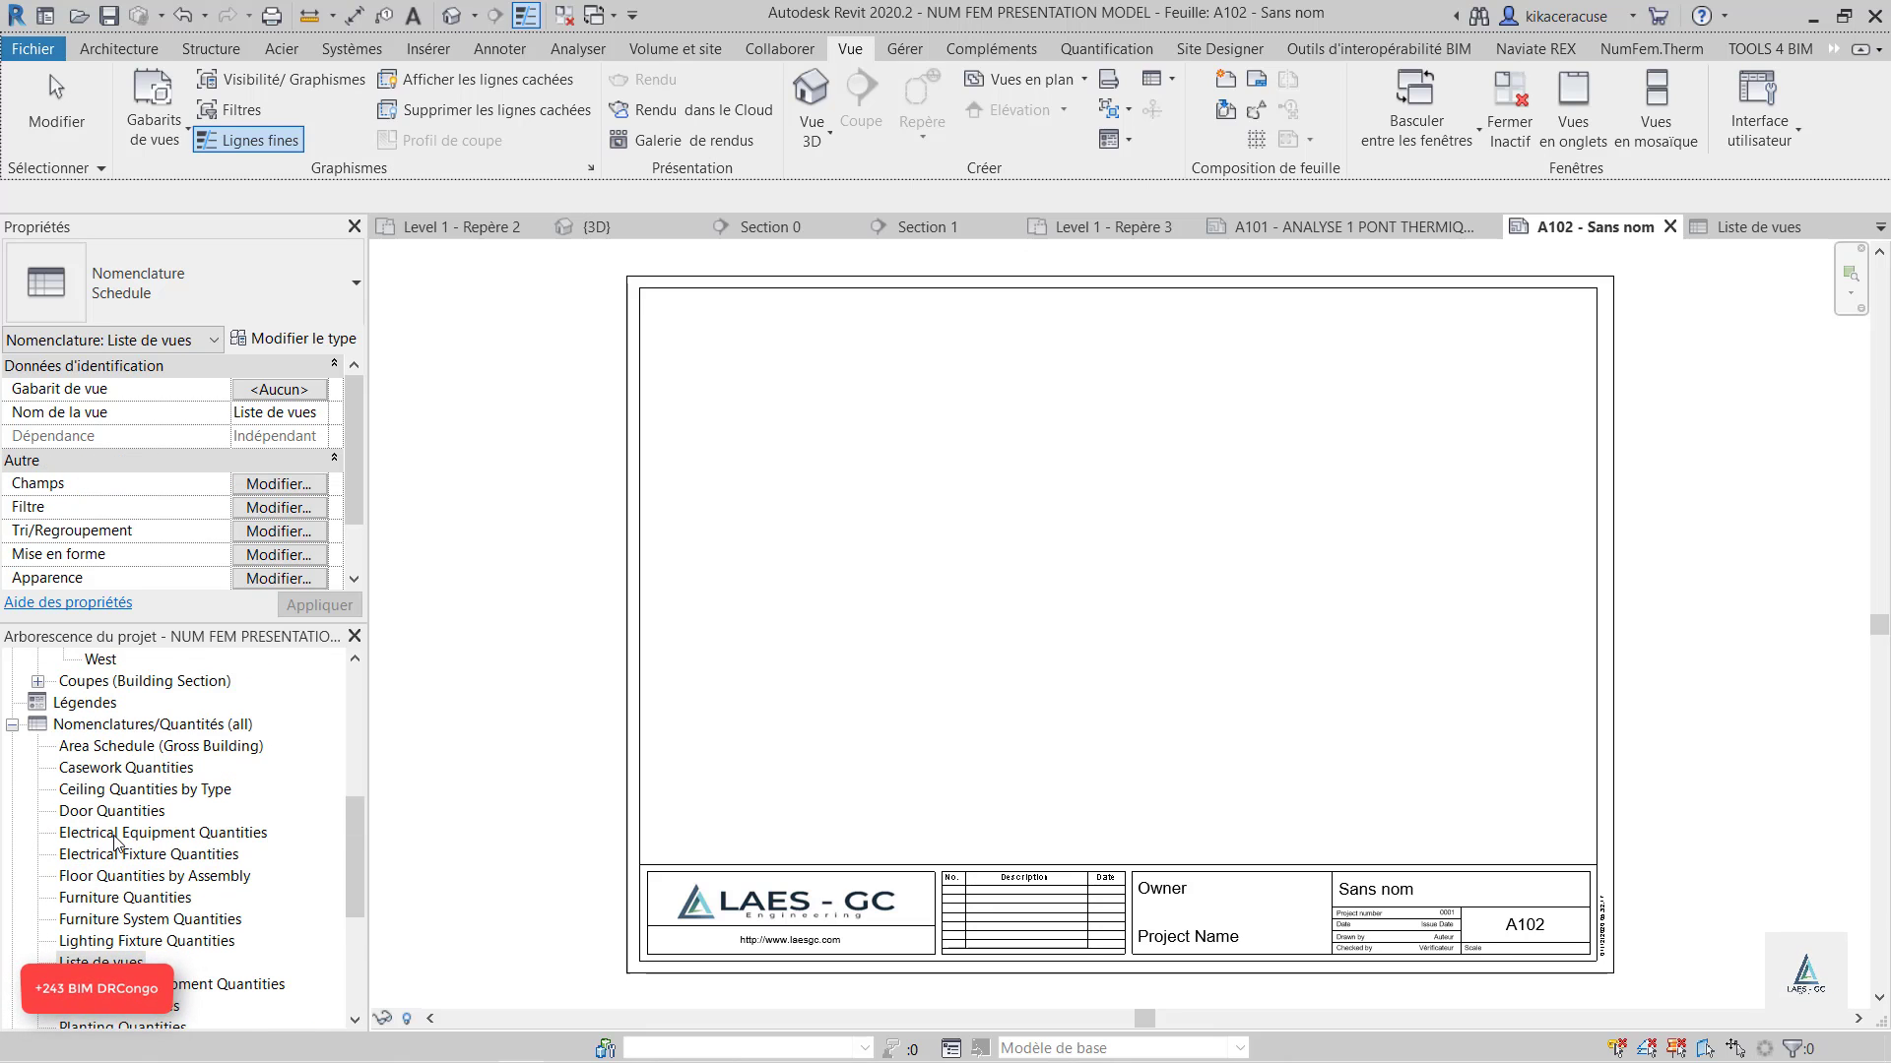
scroll(115, 839, "down", 2)
left_click_drag(98, 891, 1364, 526)
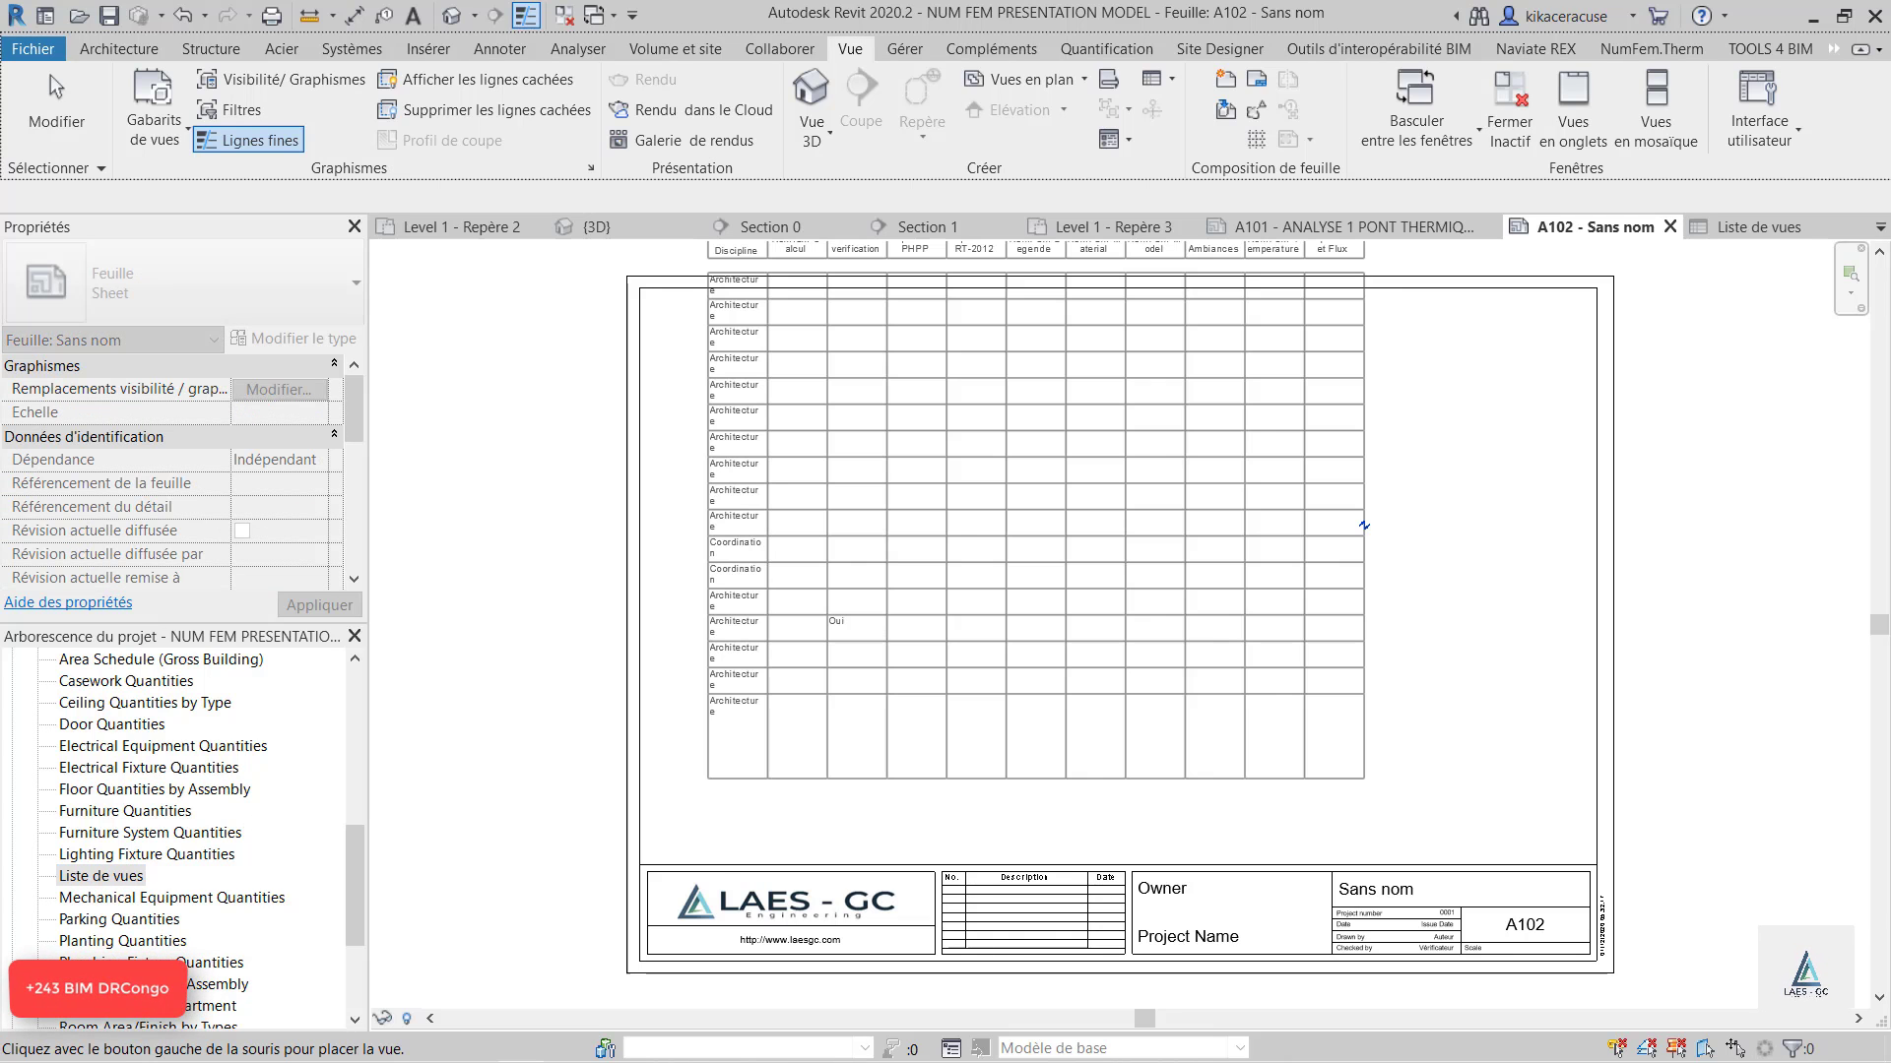
left_click(1045, 605)
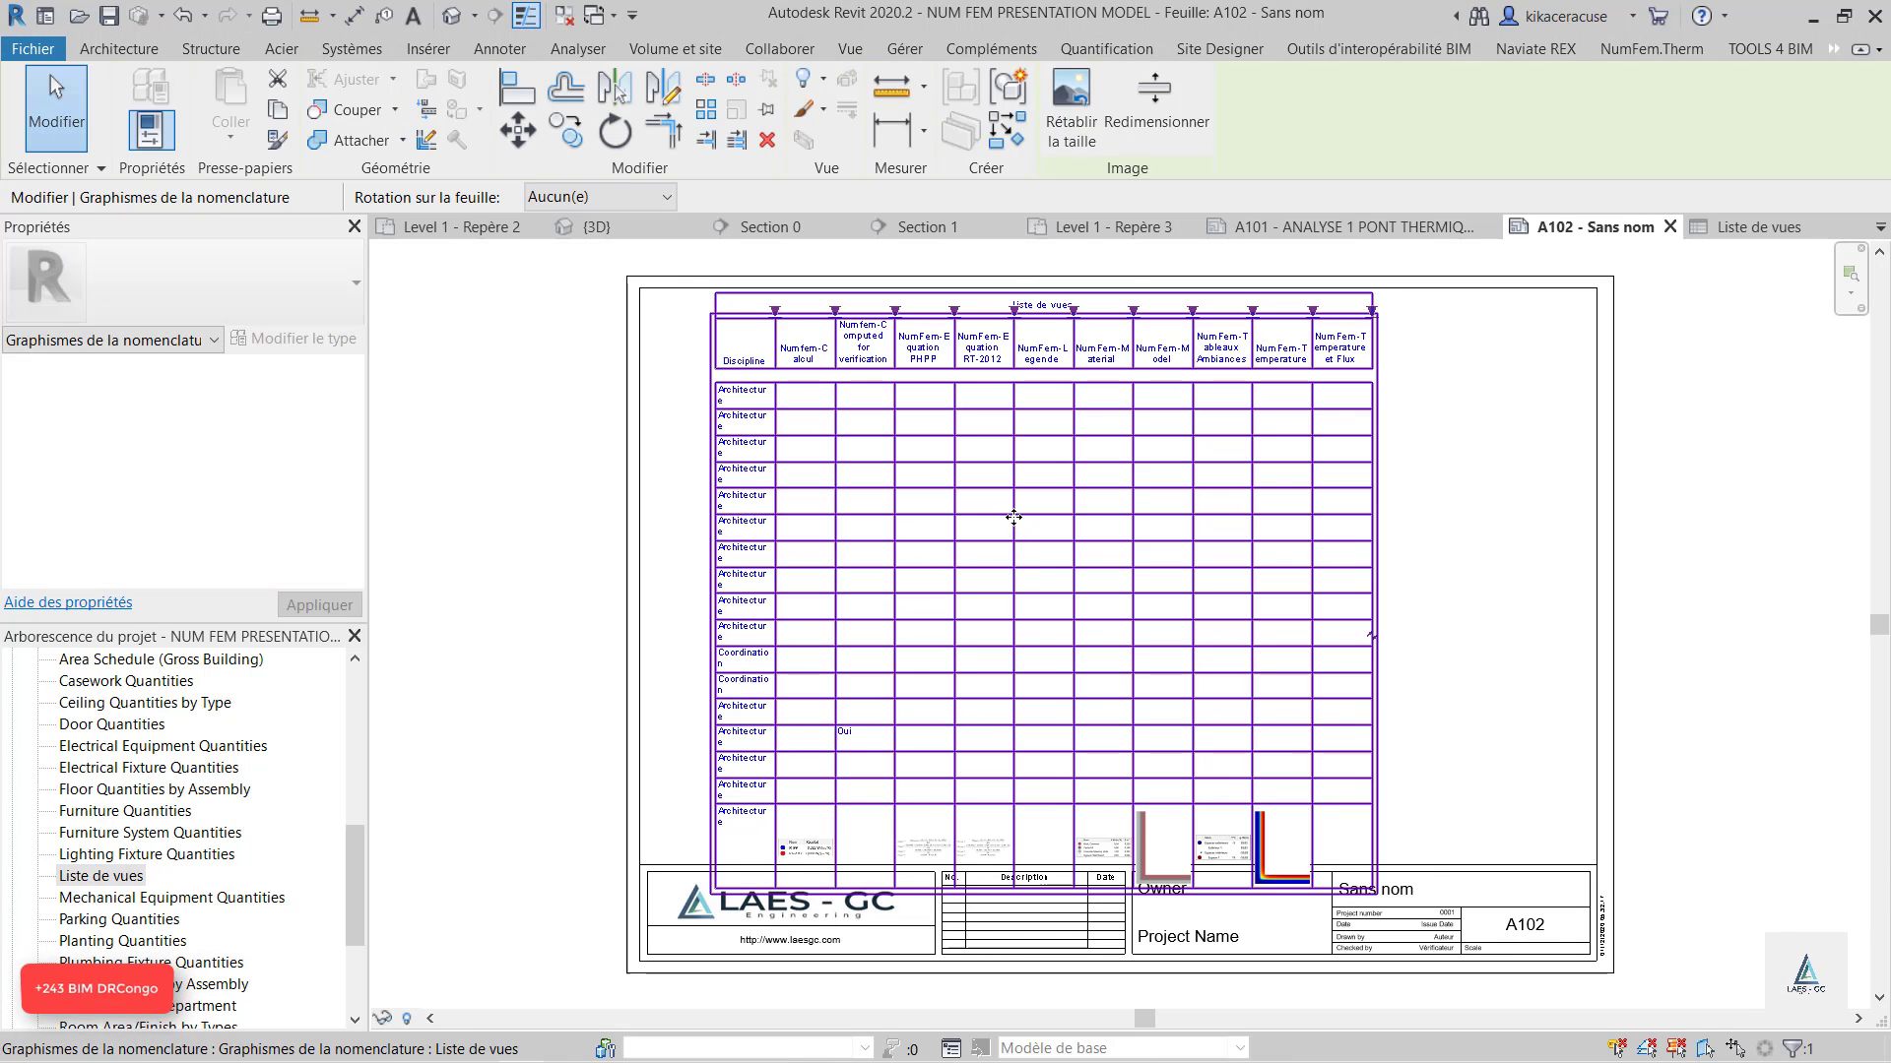
scroll(1013, 517, "down", 2)
scroll(1076, 523, "up", 2)
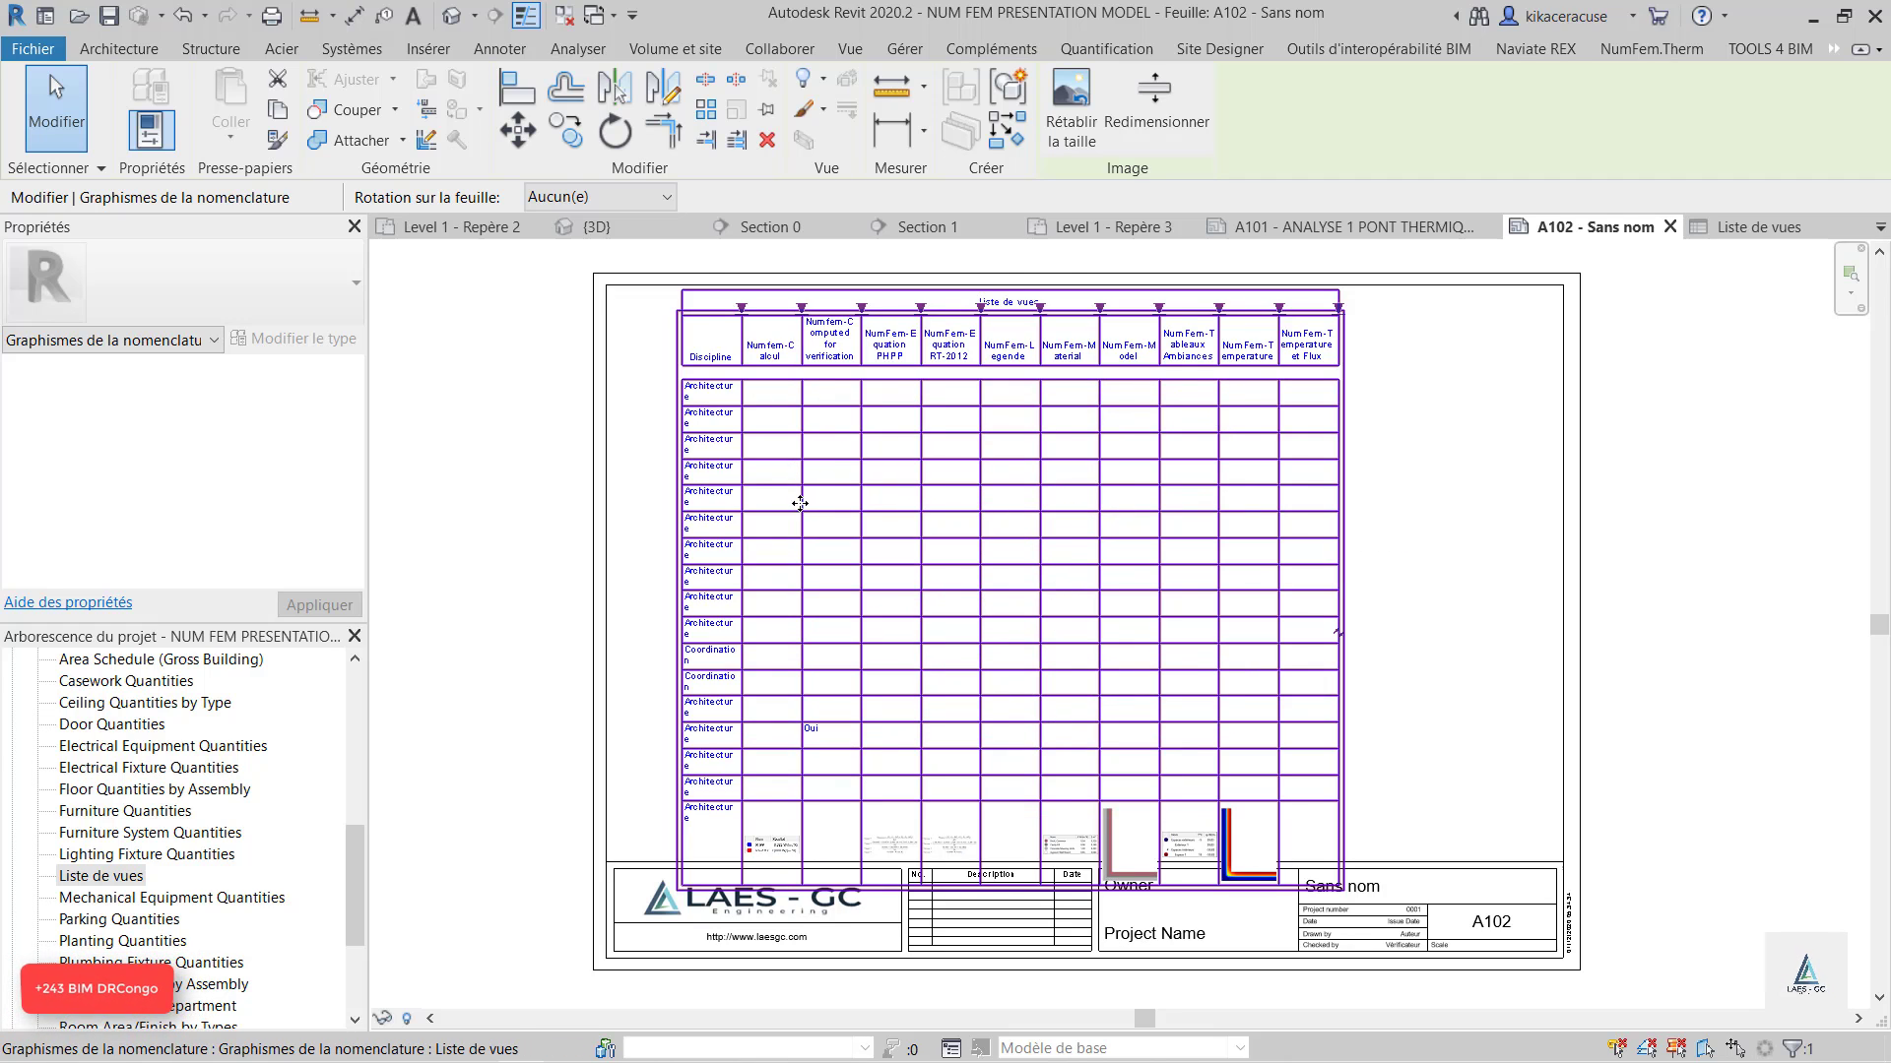
scroll(774, 505, "up", 4)
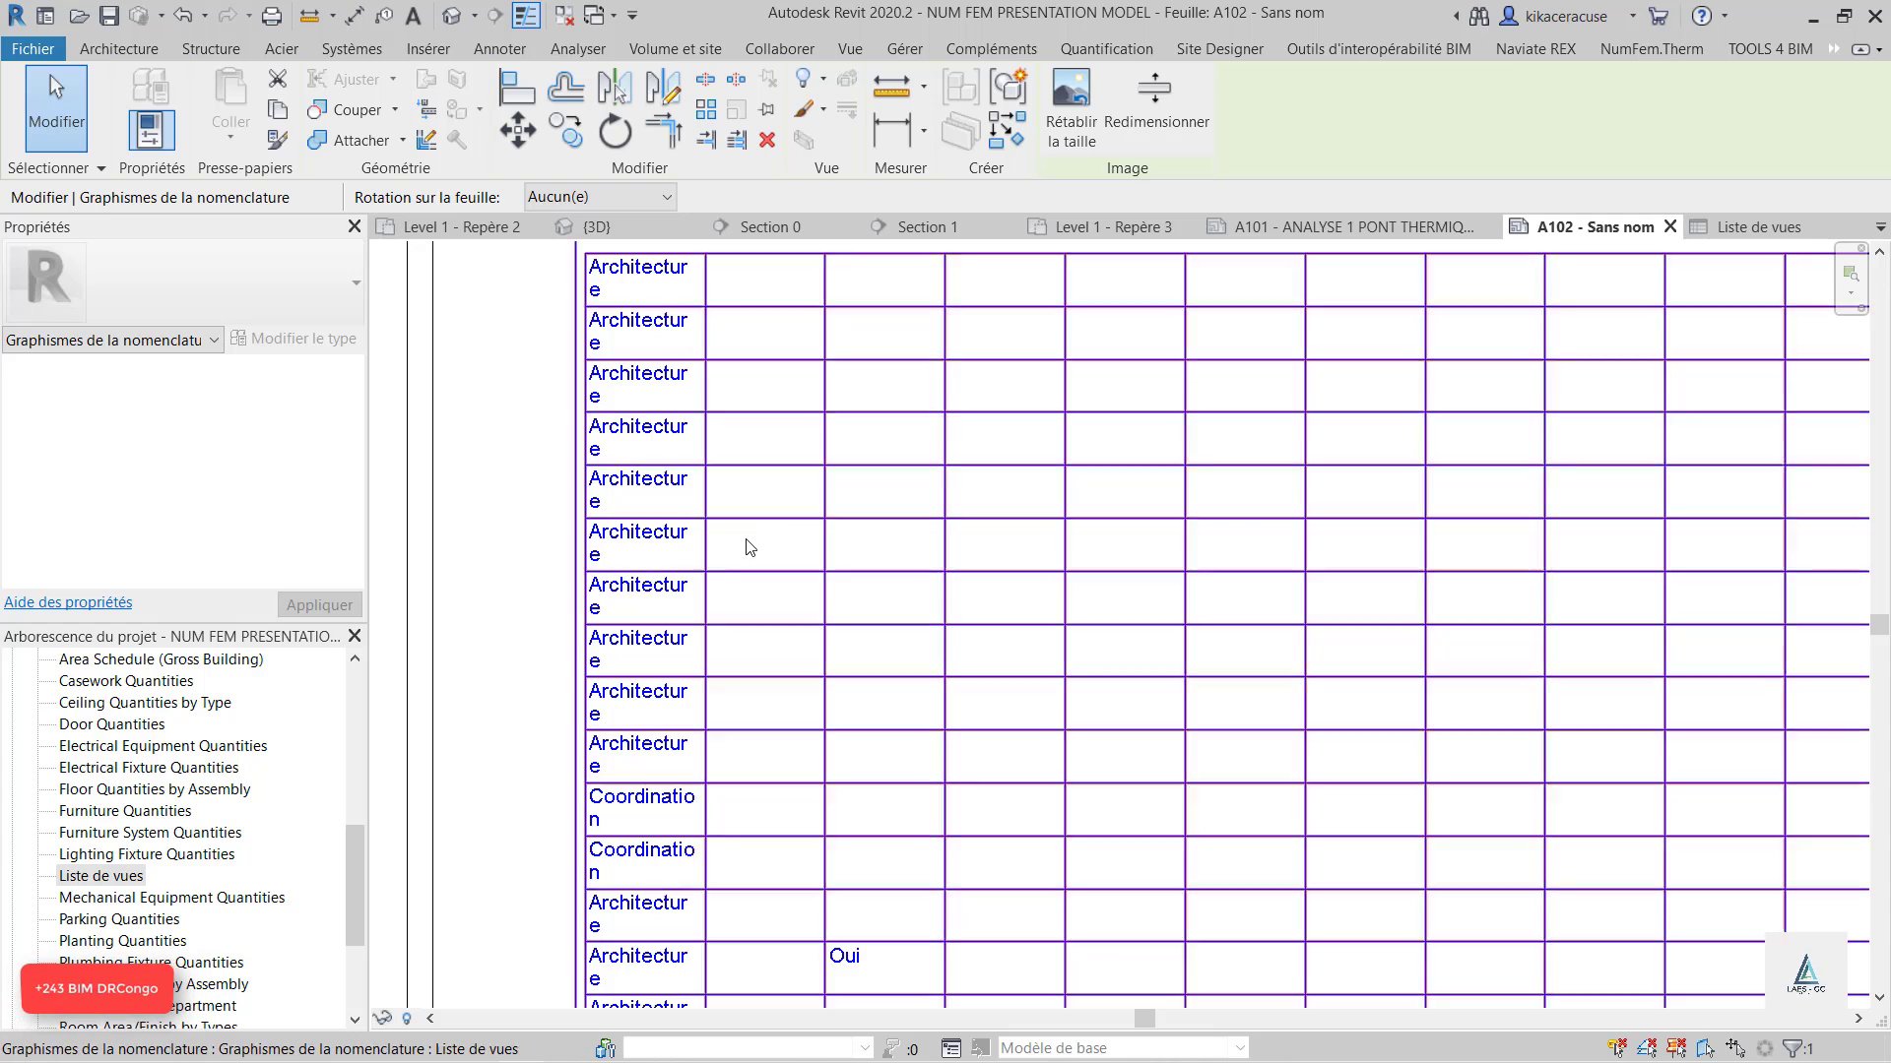
scroll(743, 547, "down", 2)
scroll(744, 550, "down", 3)
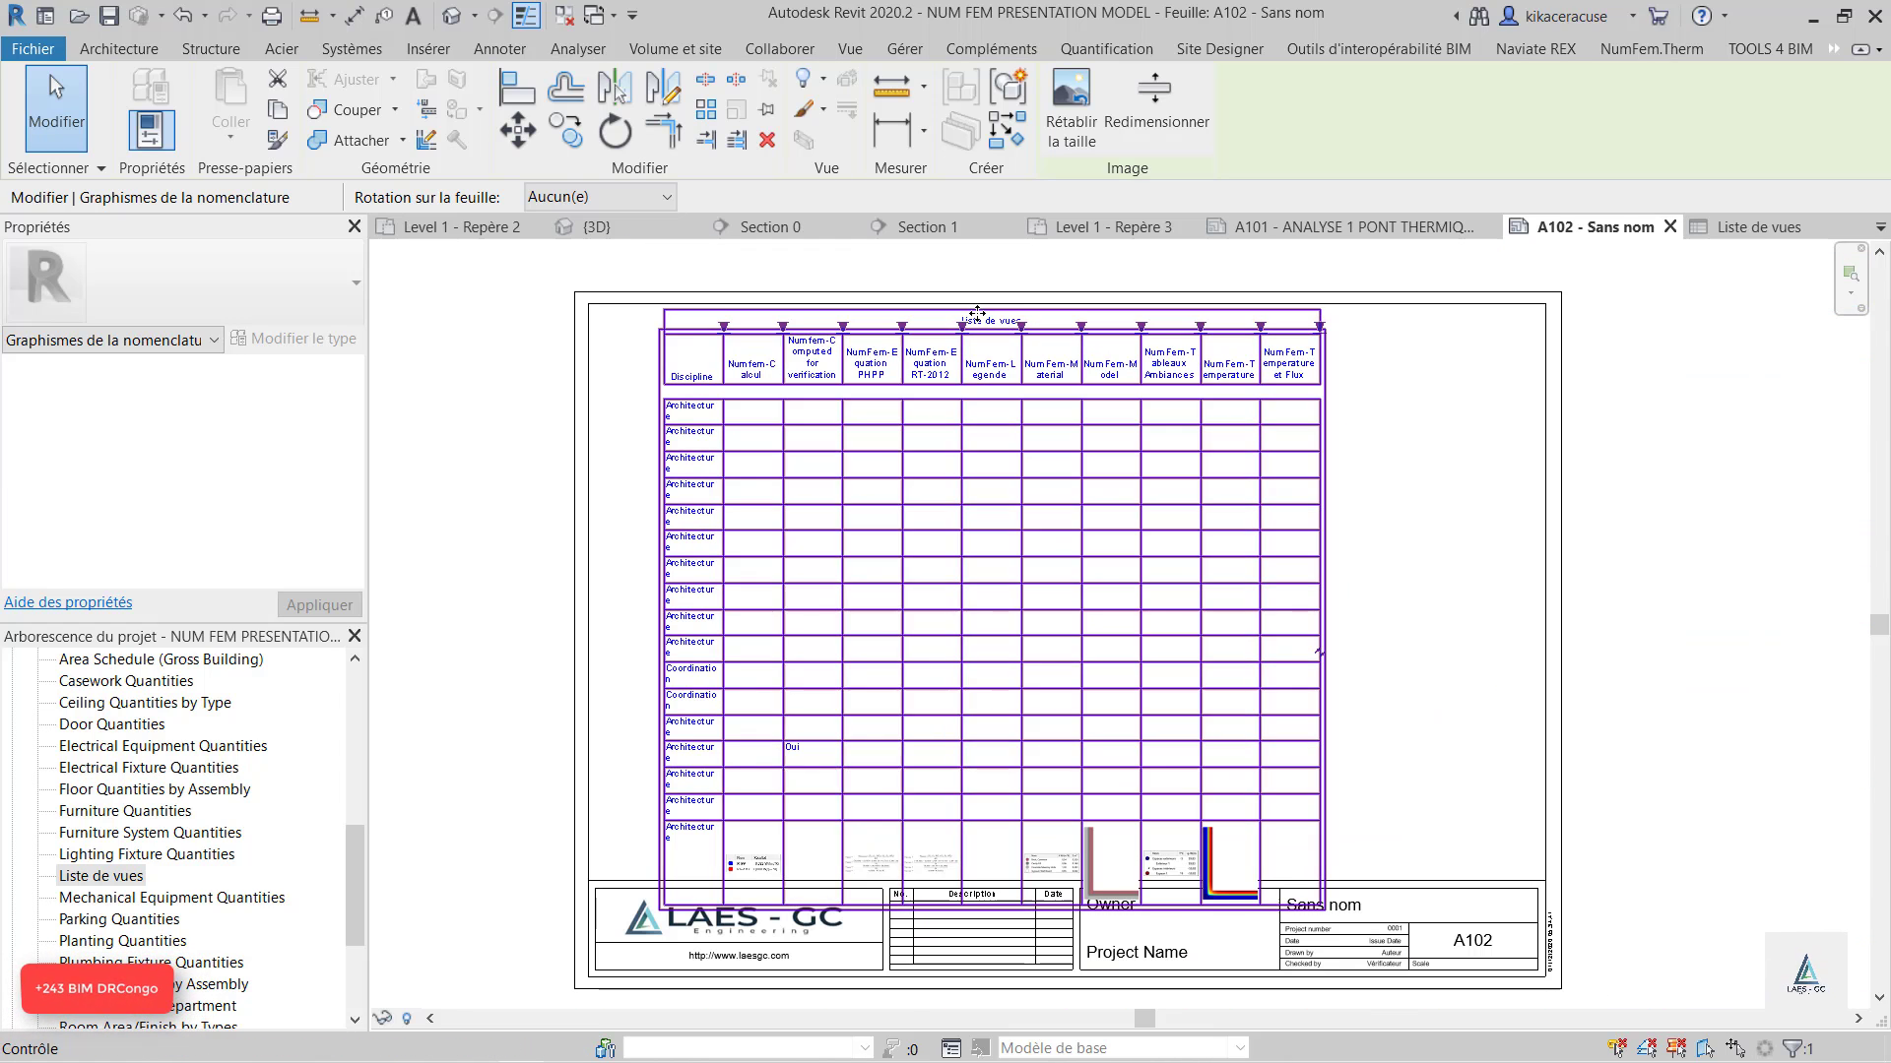
Widen the NumFem-Equation RT-2012 column of the placed list, then delete the list from sheet A102.
left_click_drag(962, 326, 965, 425)
scroll(975, 898, "up", 4)
scroll(972, 875, "down", 4)
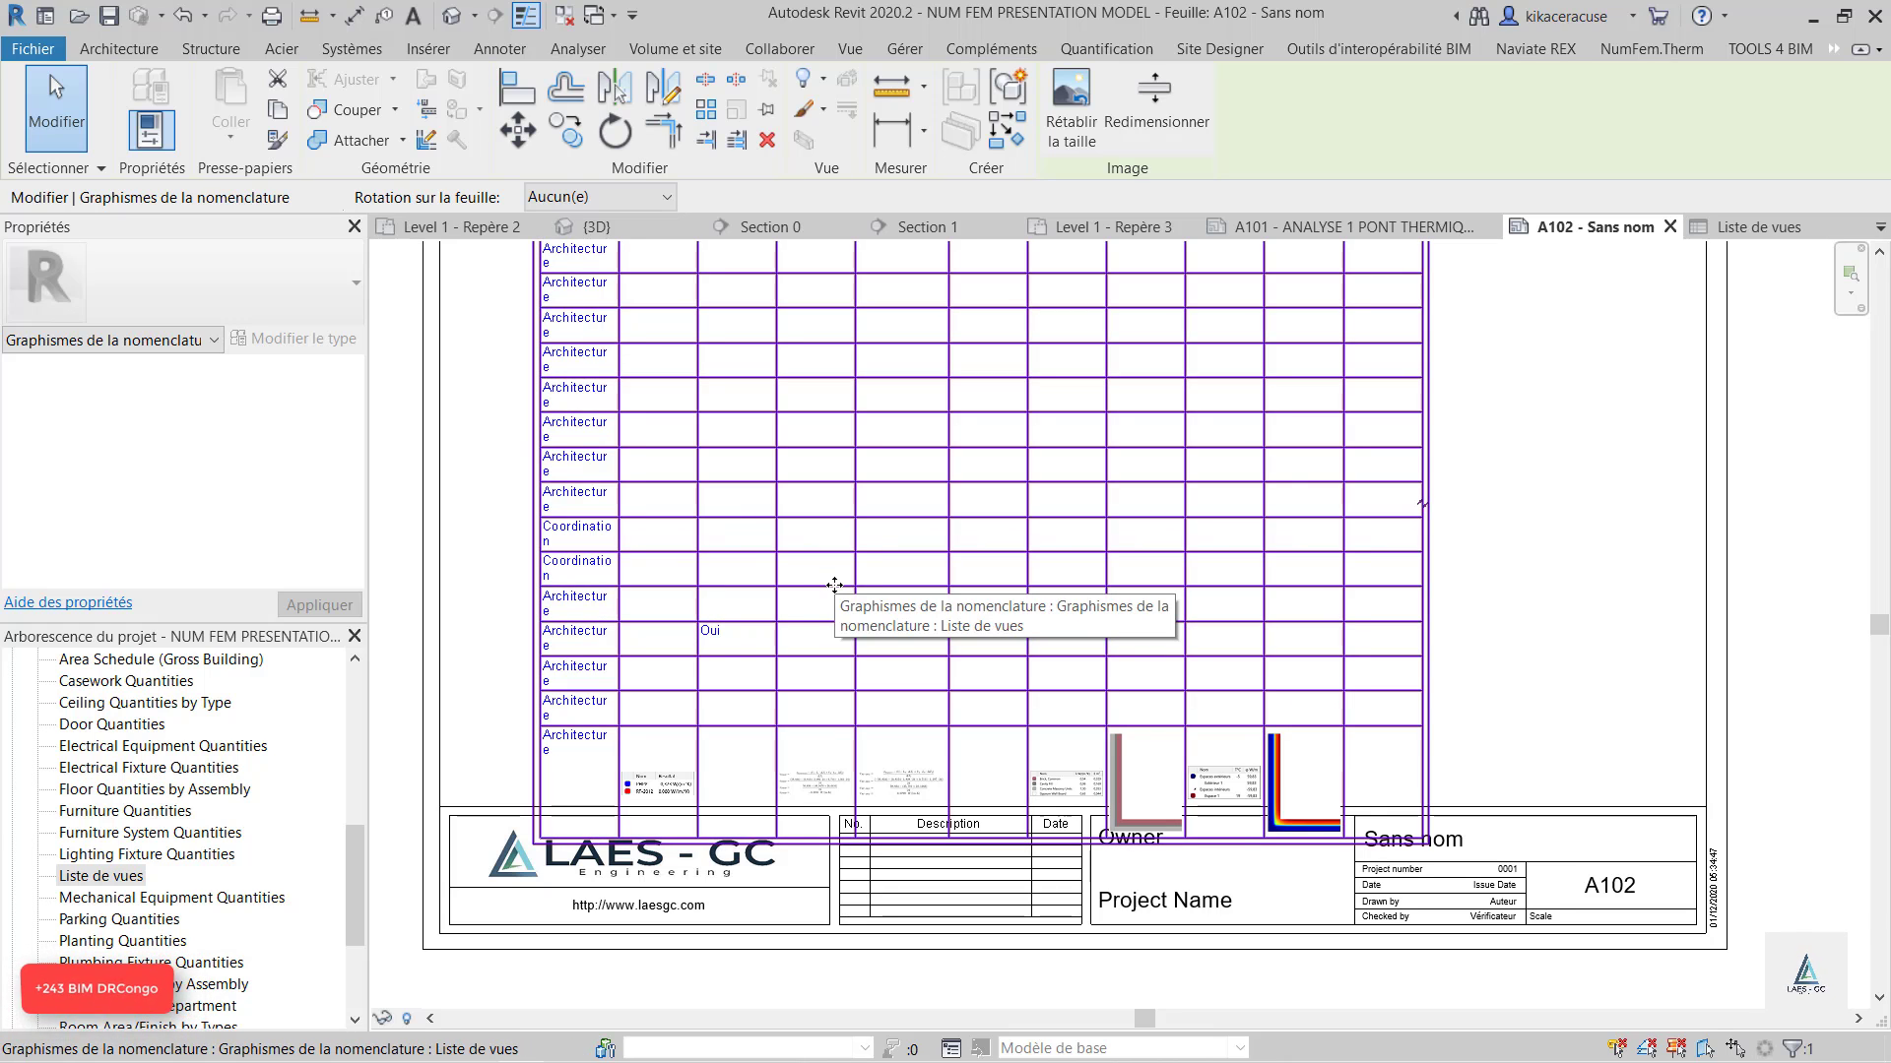
scroll(981, 645, "down", 2)
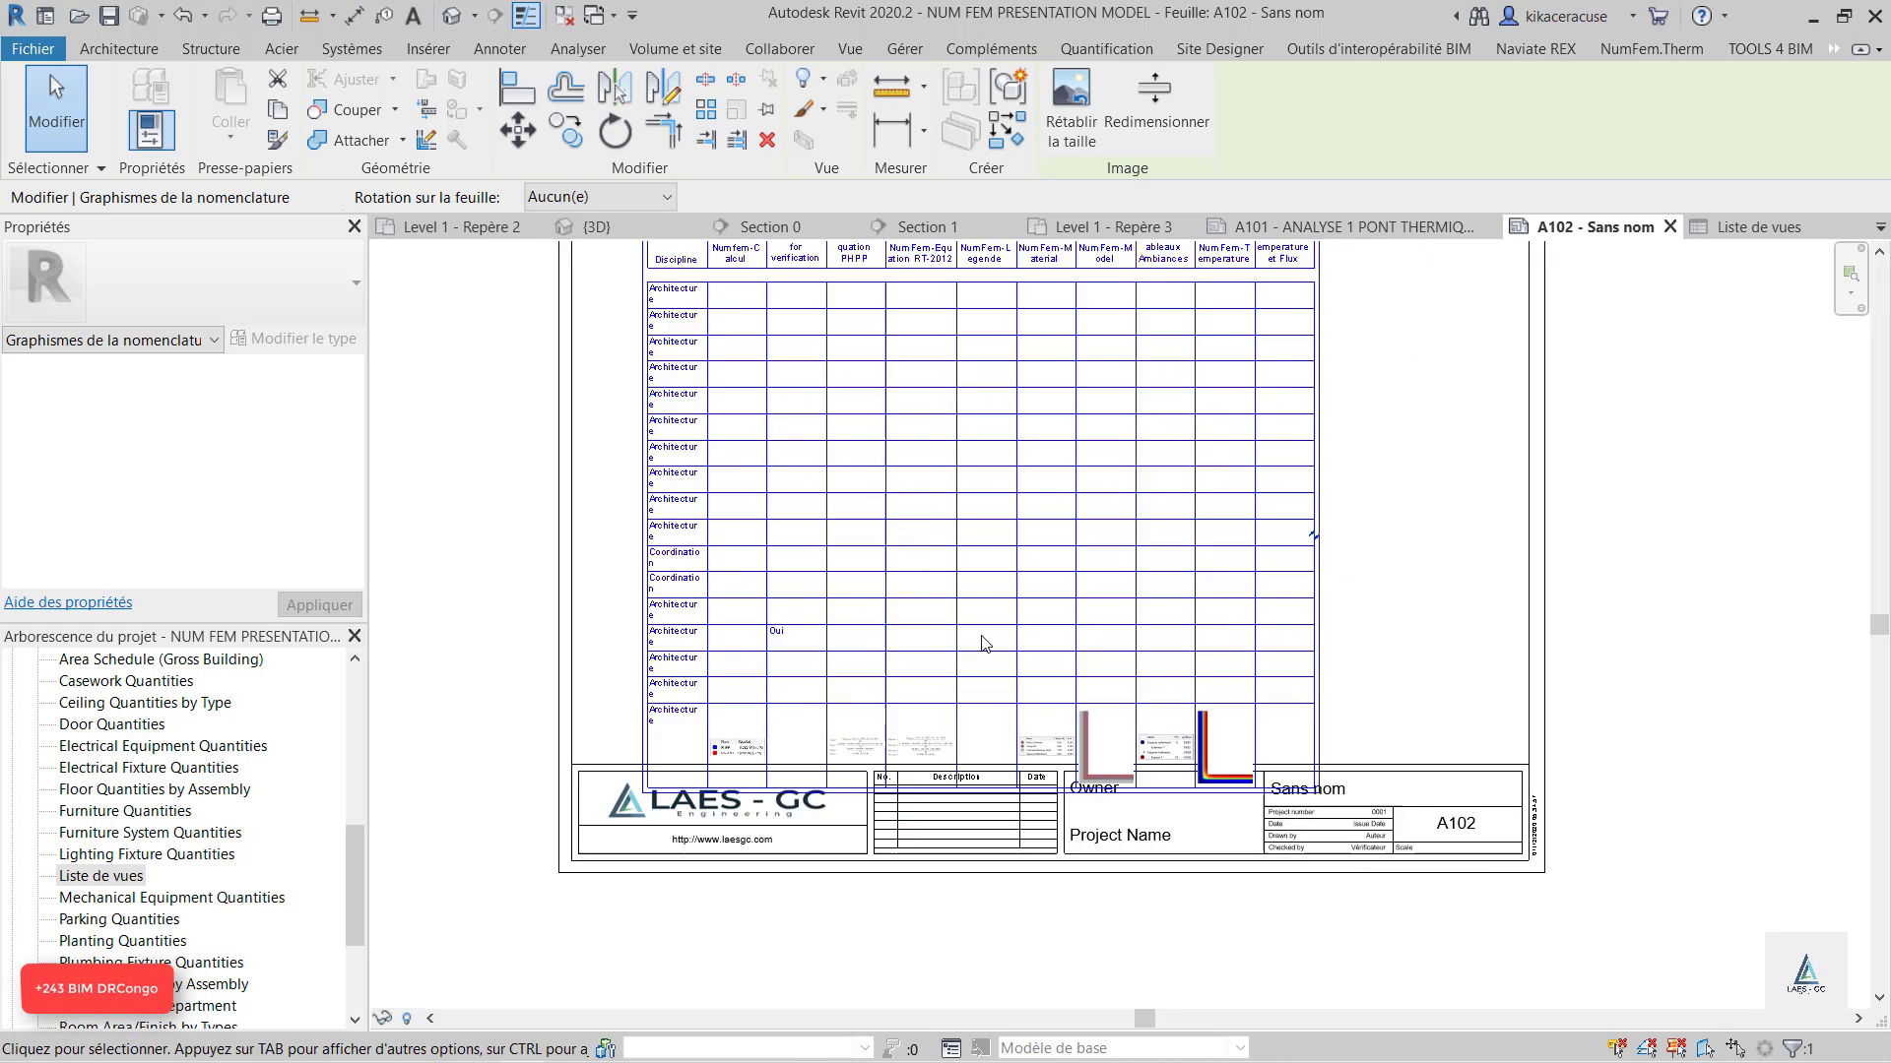
key("Delete")
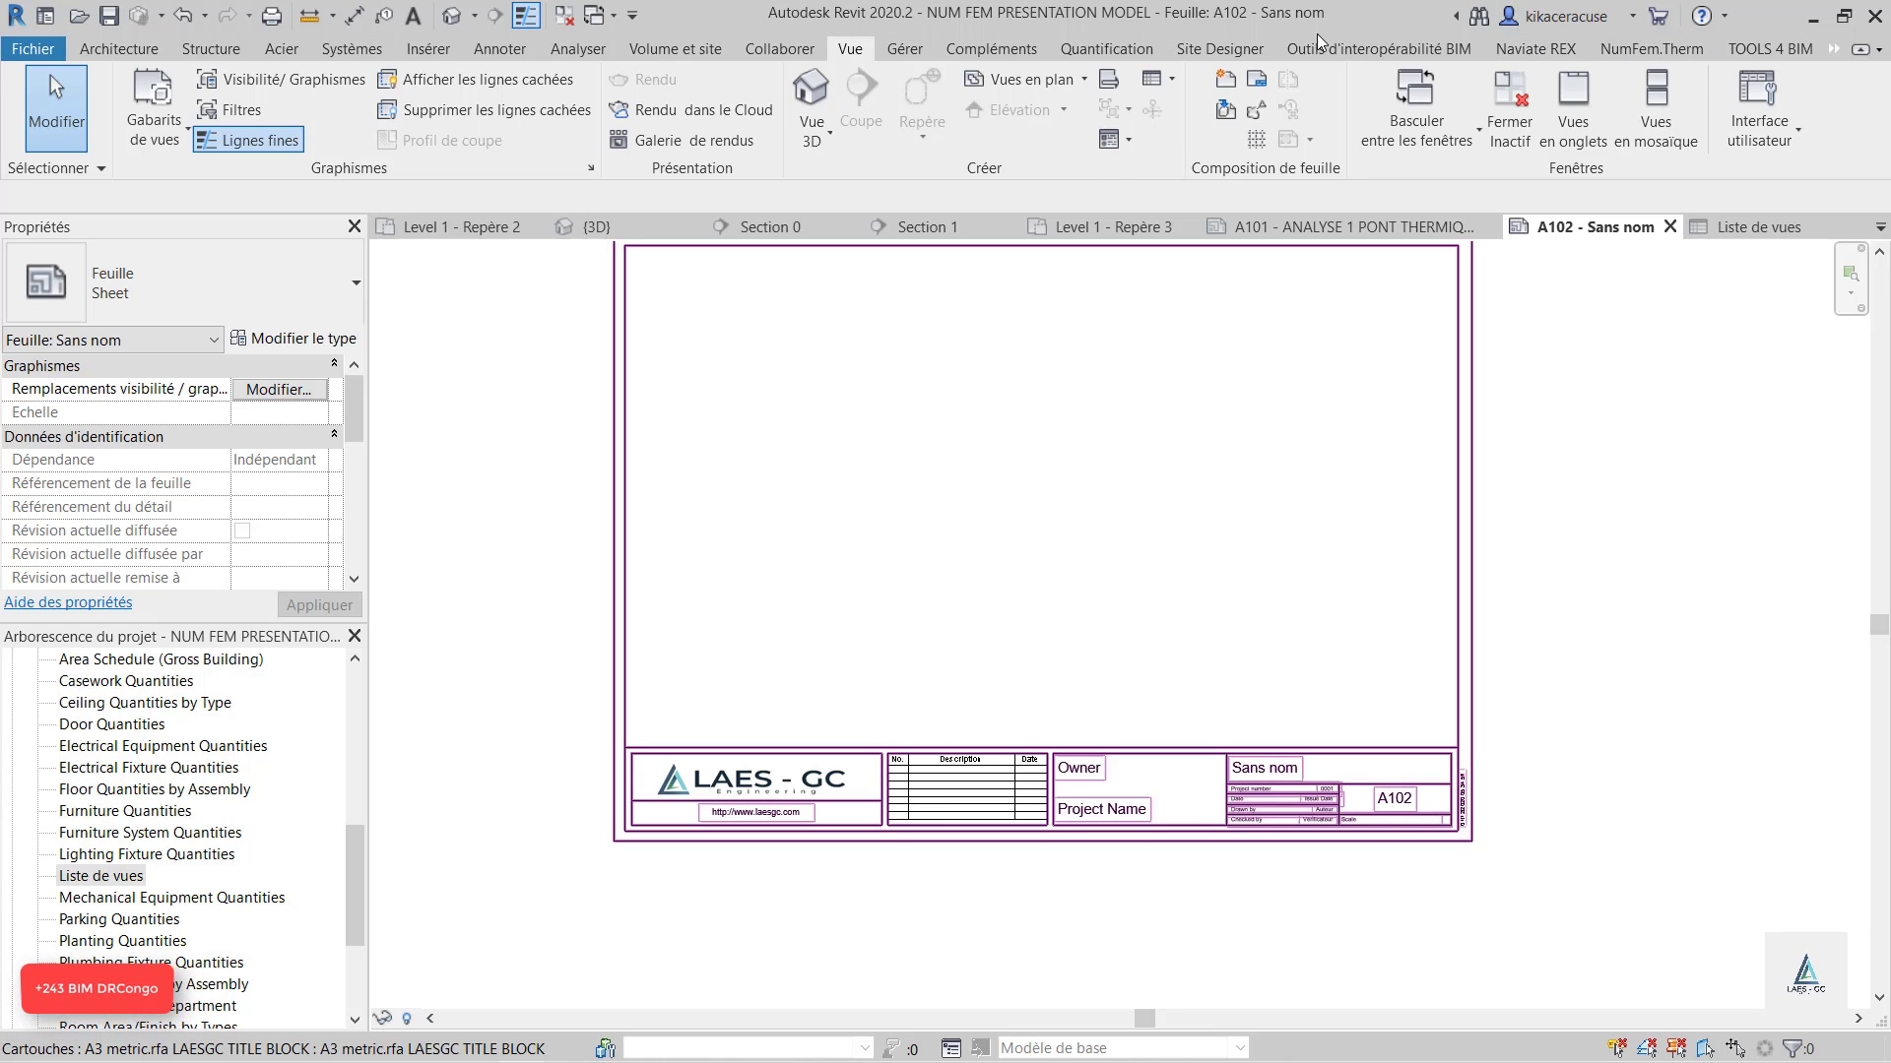
Examine the definition of the Numfem-Computed for verification project parameter and close it without changes.
left_click(905, 51)
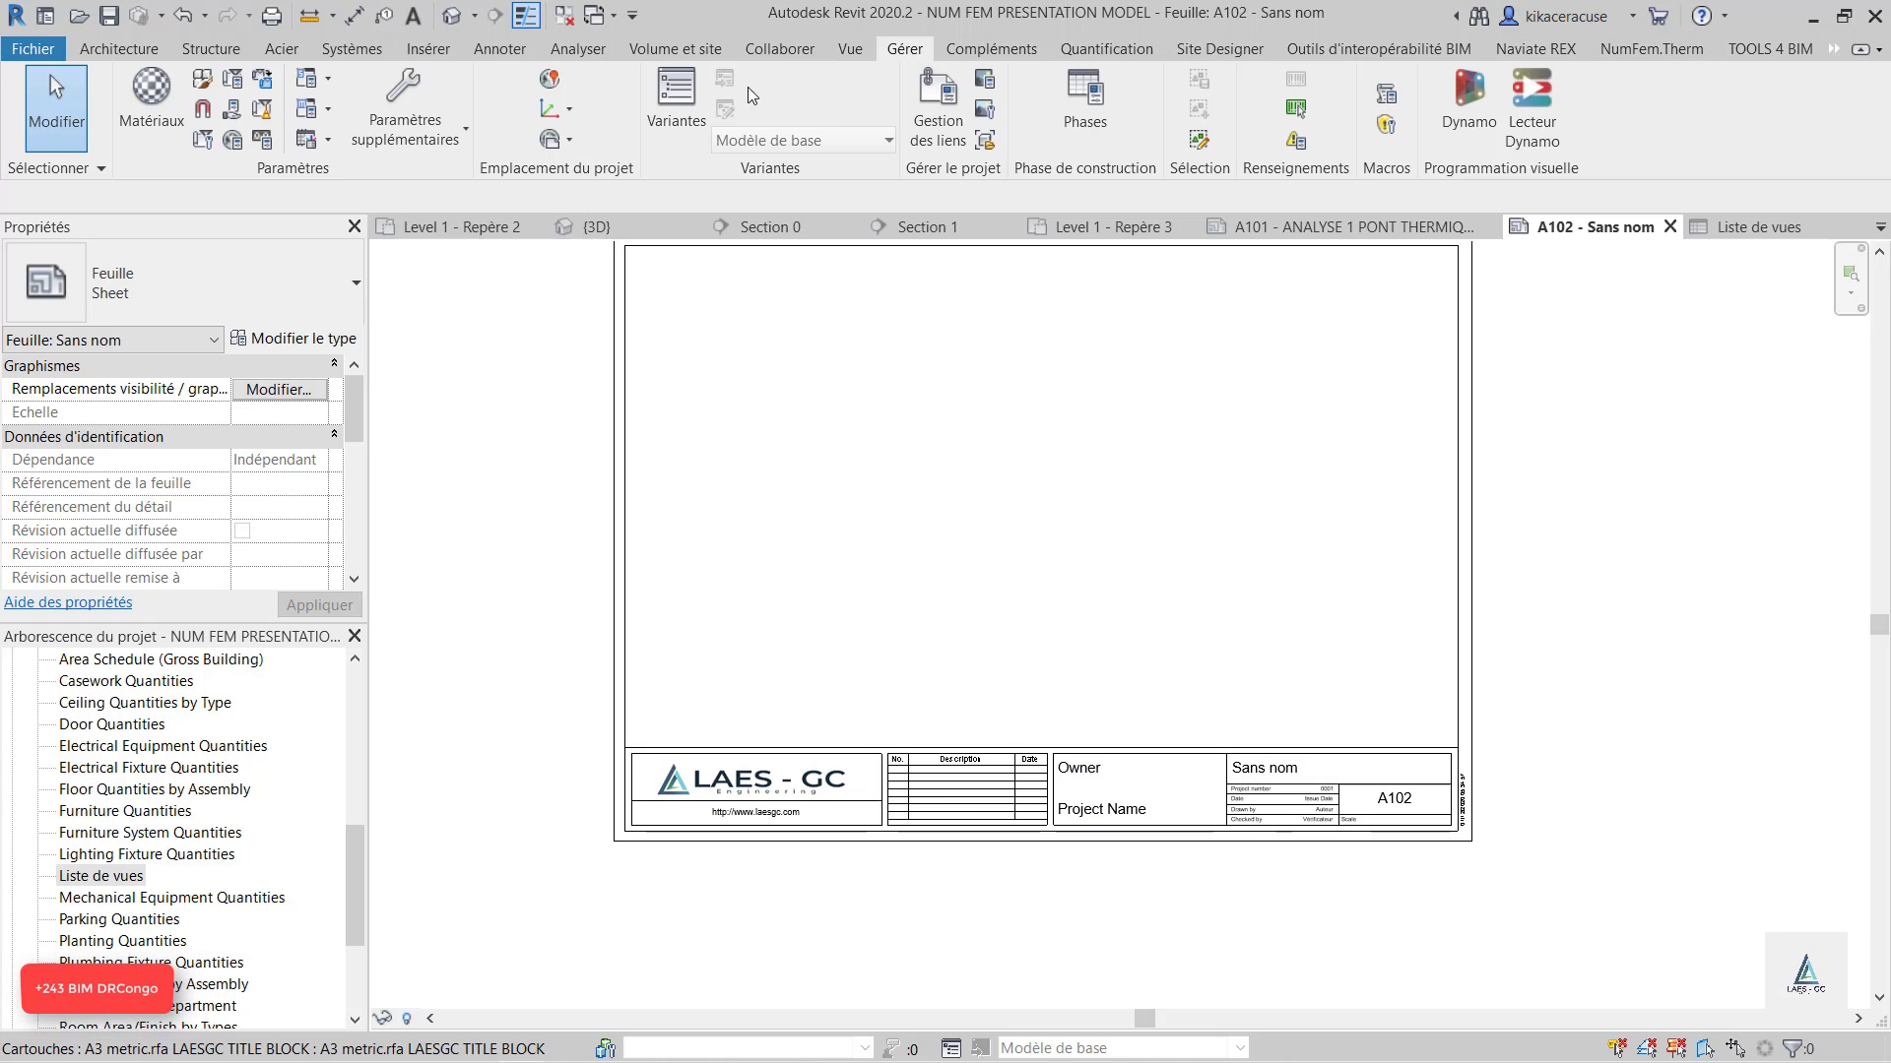
left_click(231, 87)
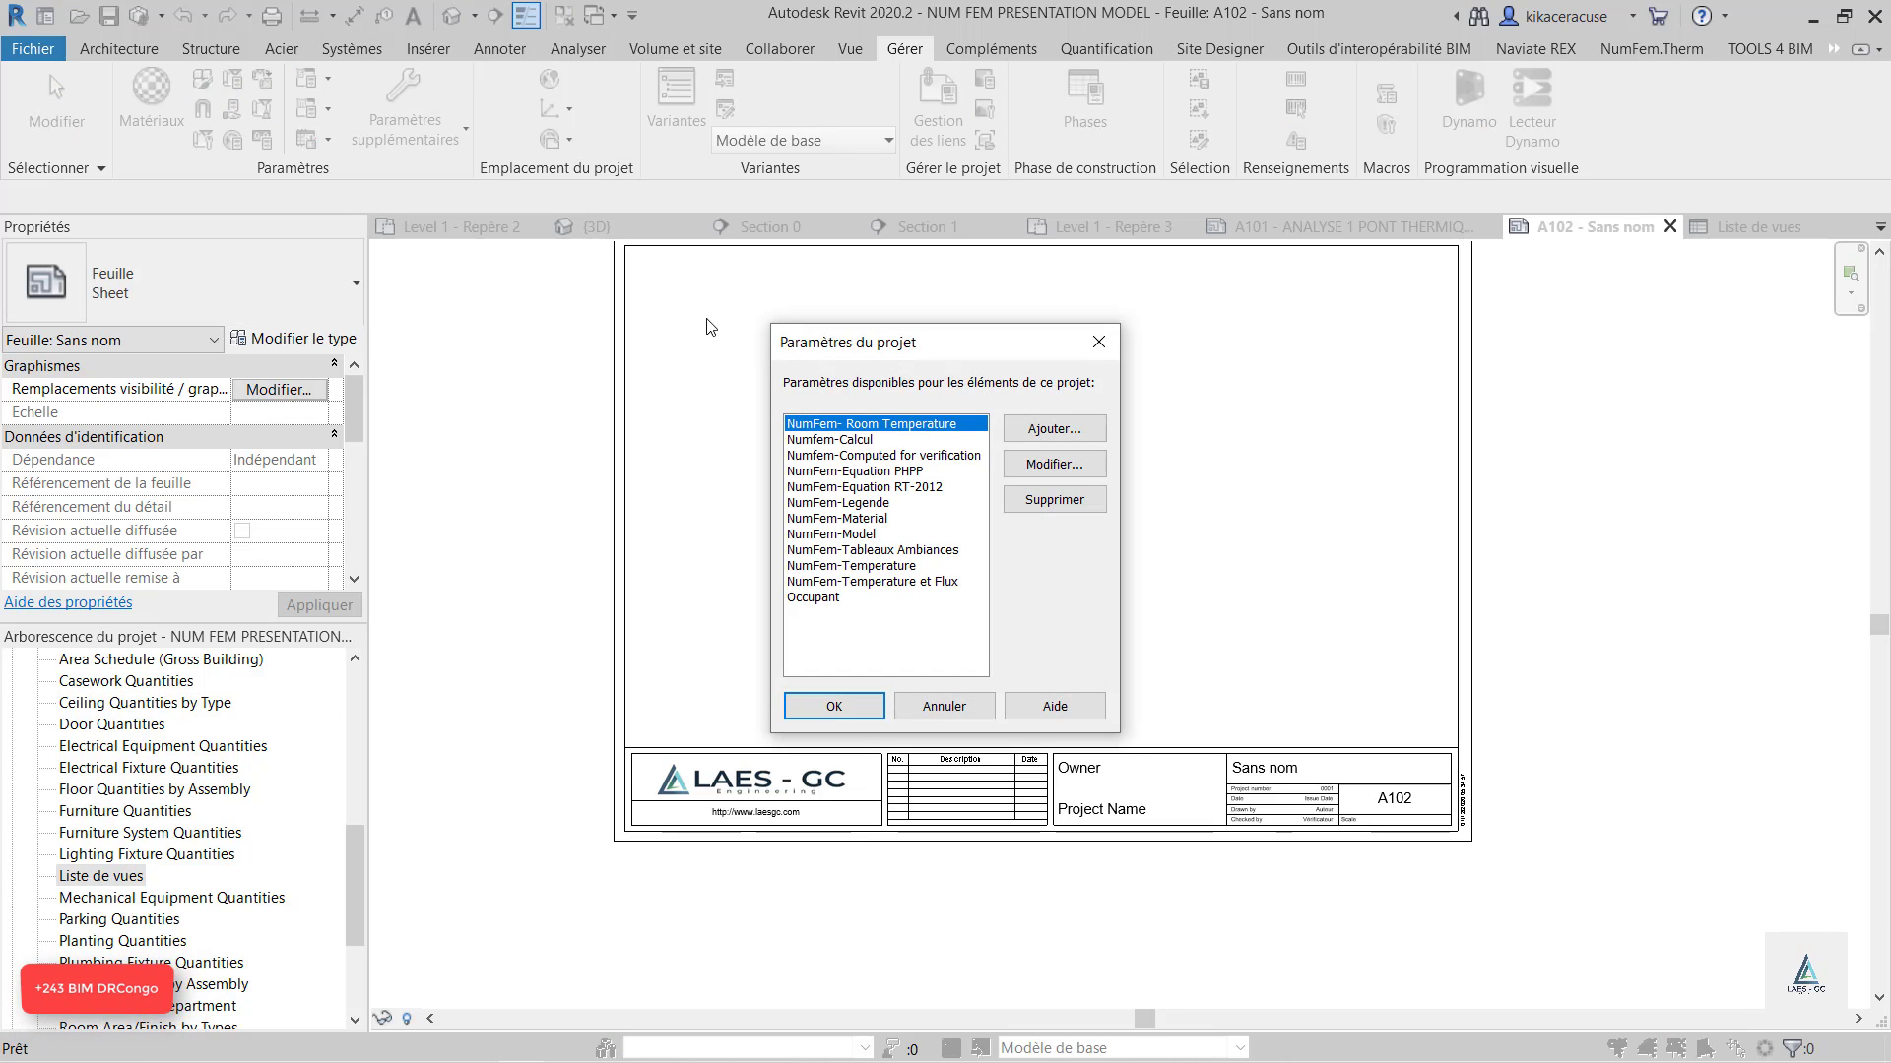
left_click(908, 457)
left_click(1078, 464)
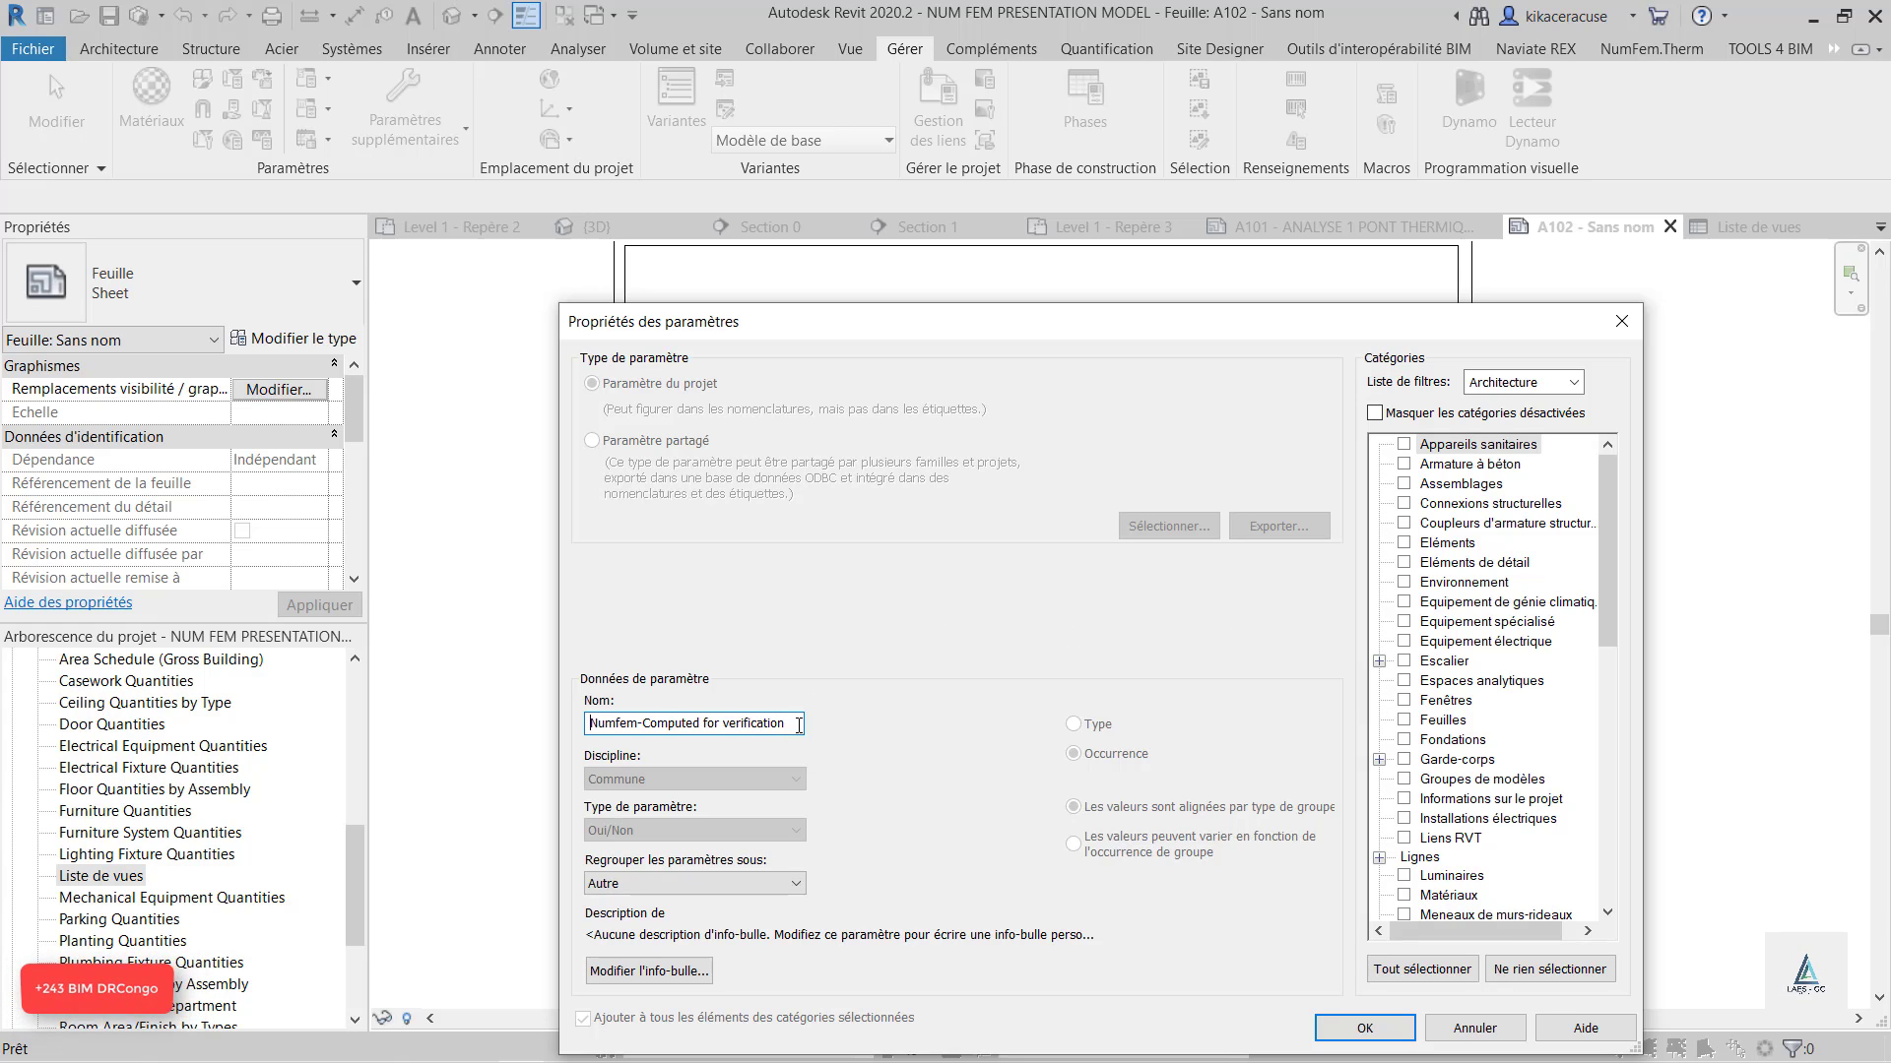
left_click(1622, 321)
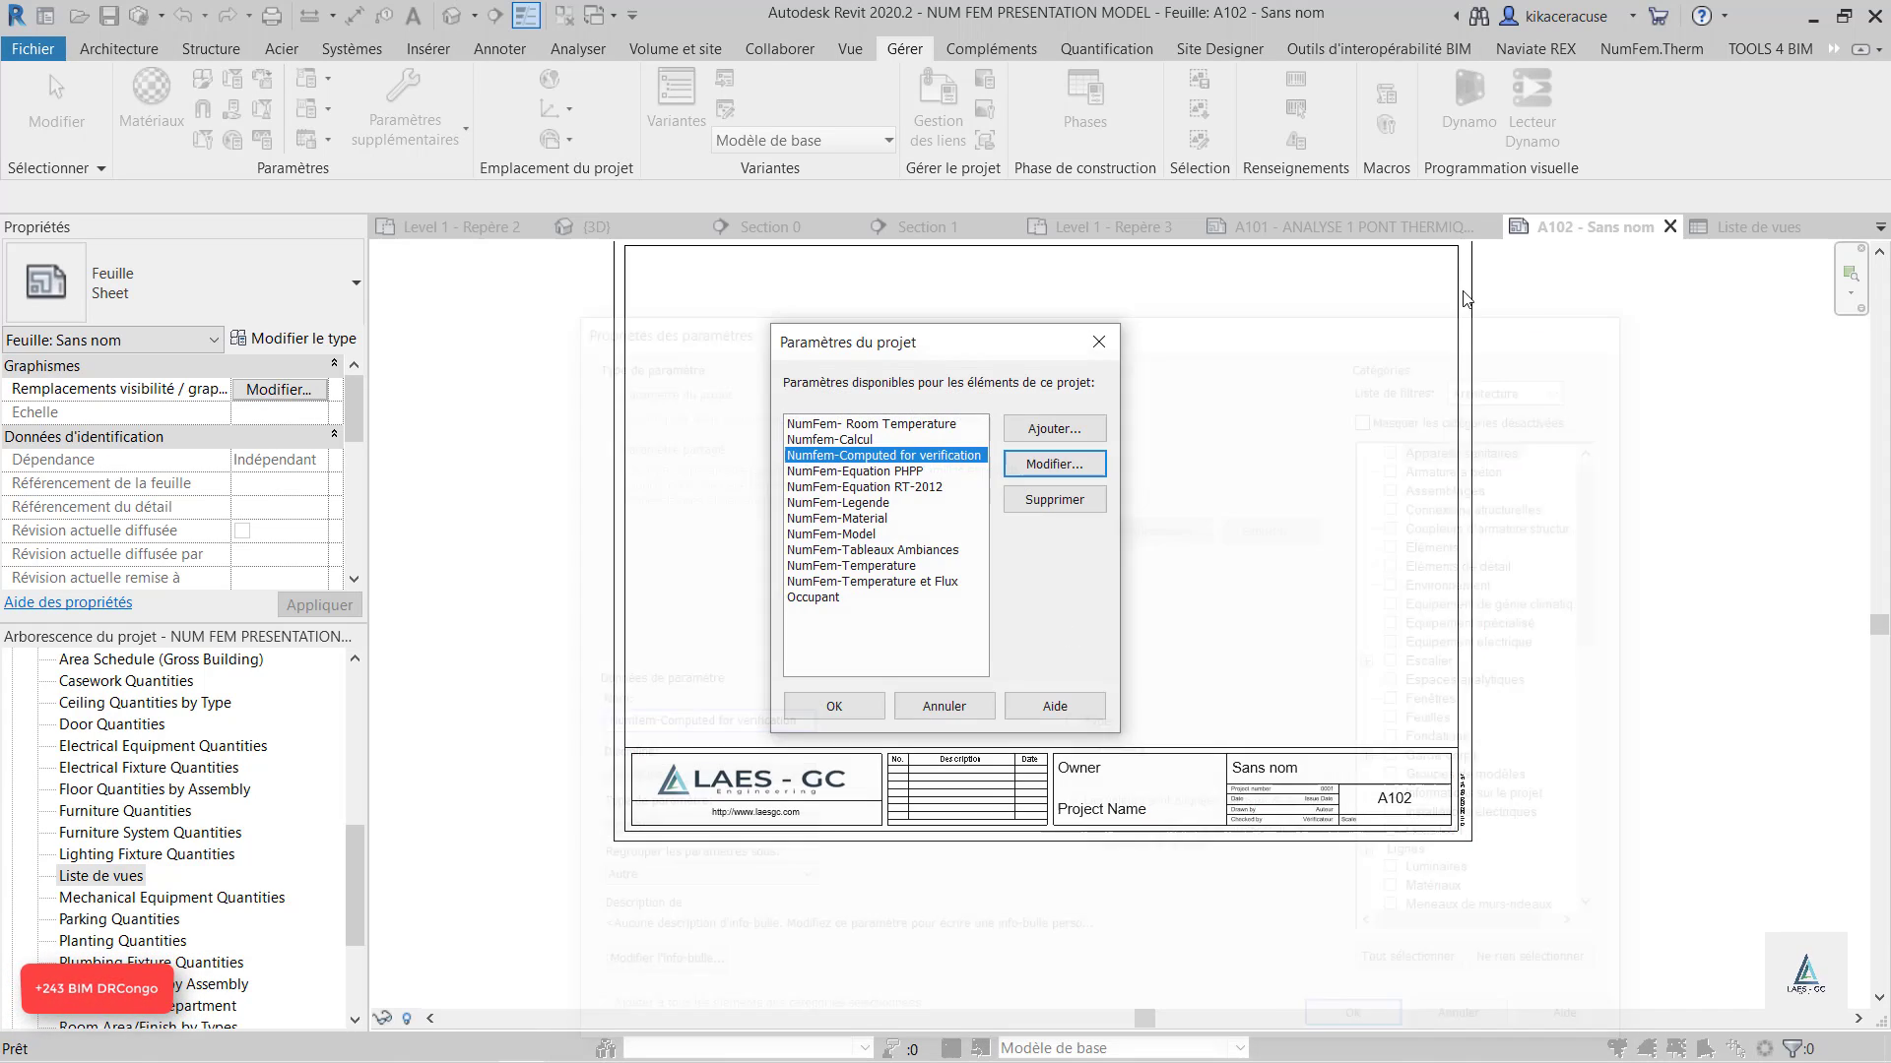
left_click(1072, 440)
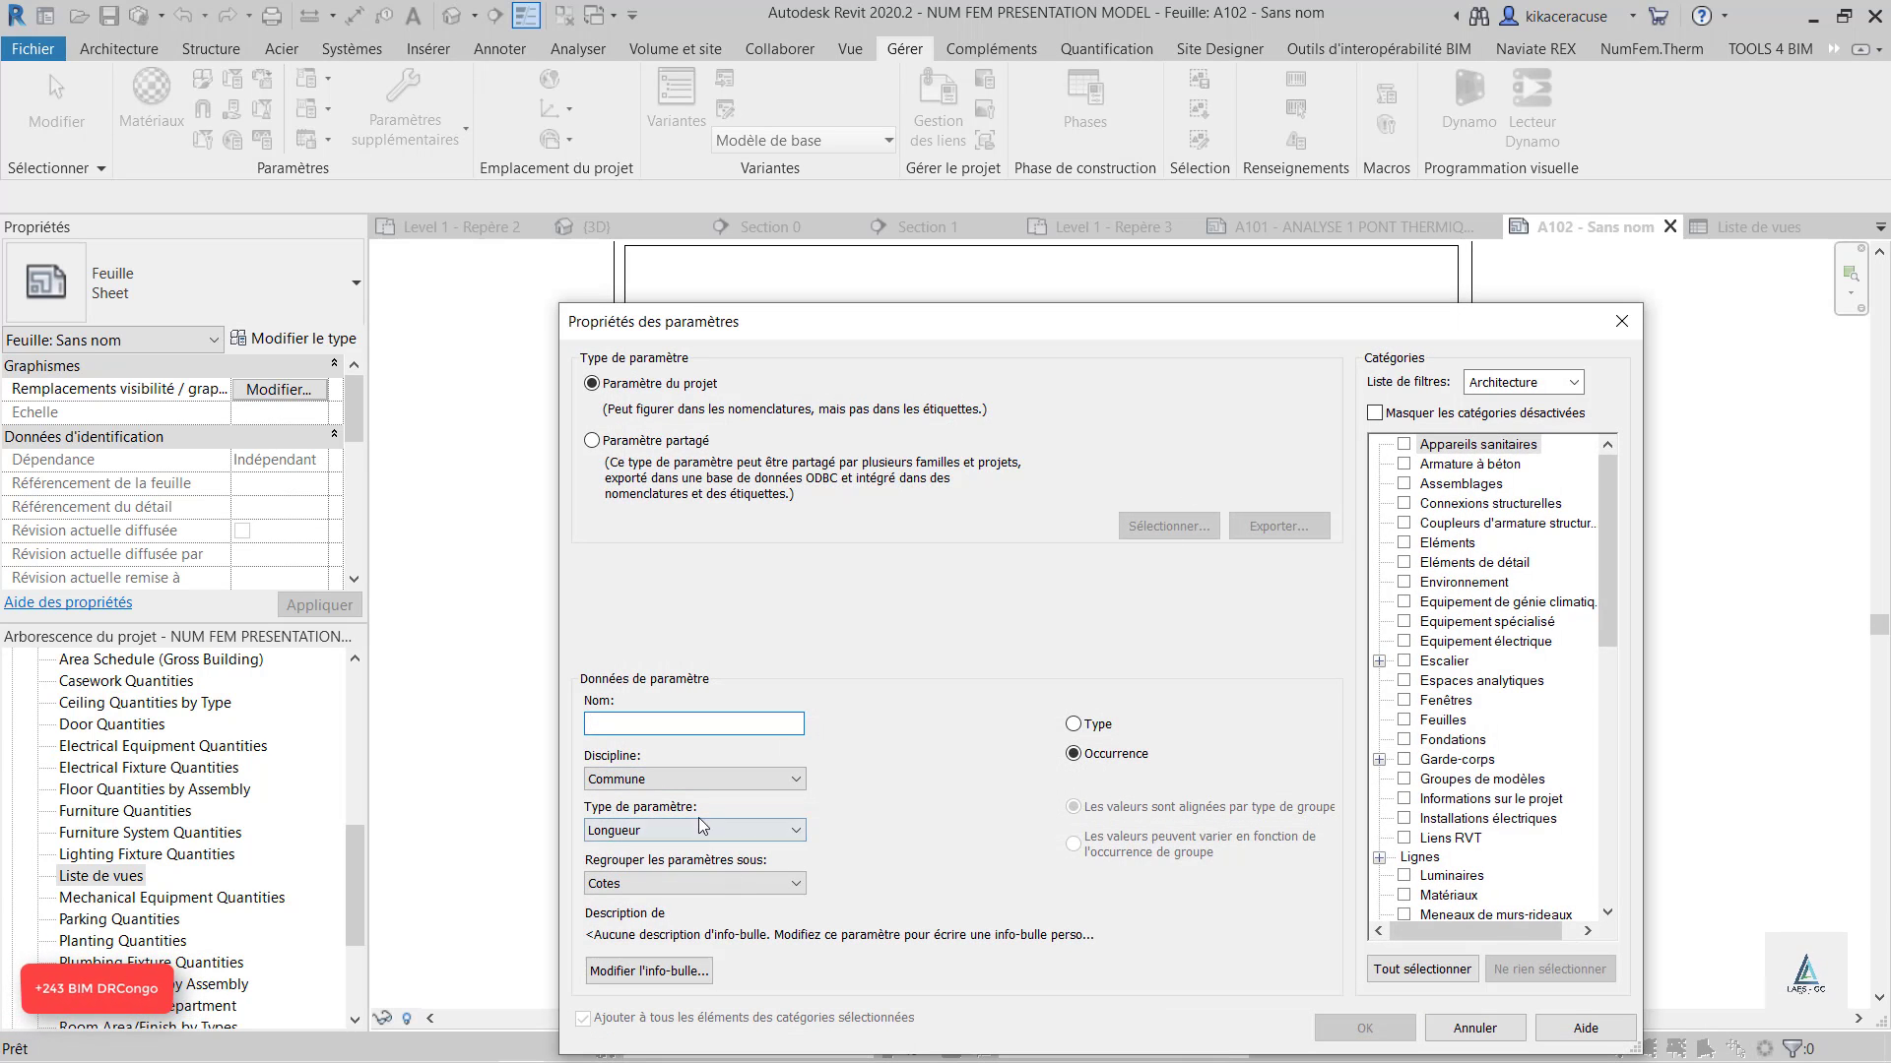
left_click(688, 784)
left_click(679, 805)
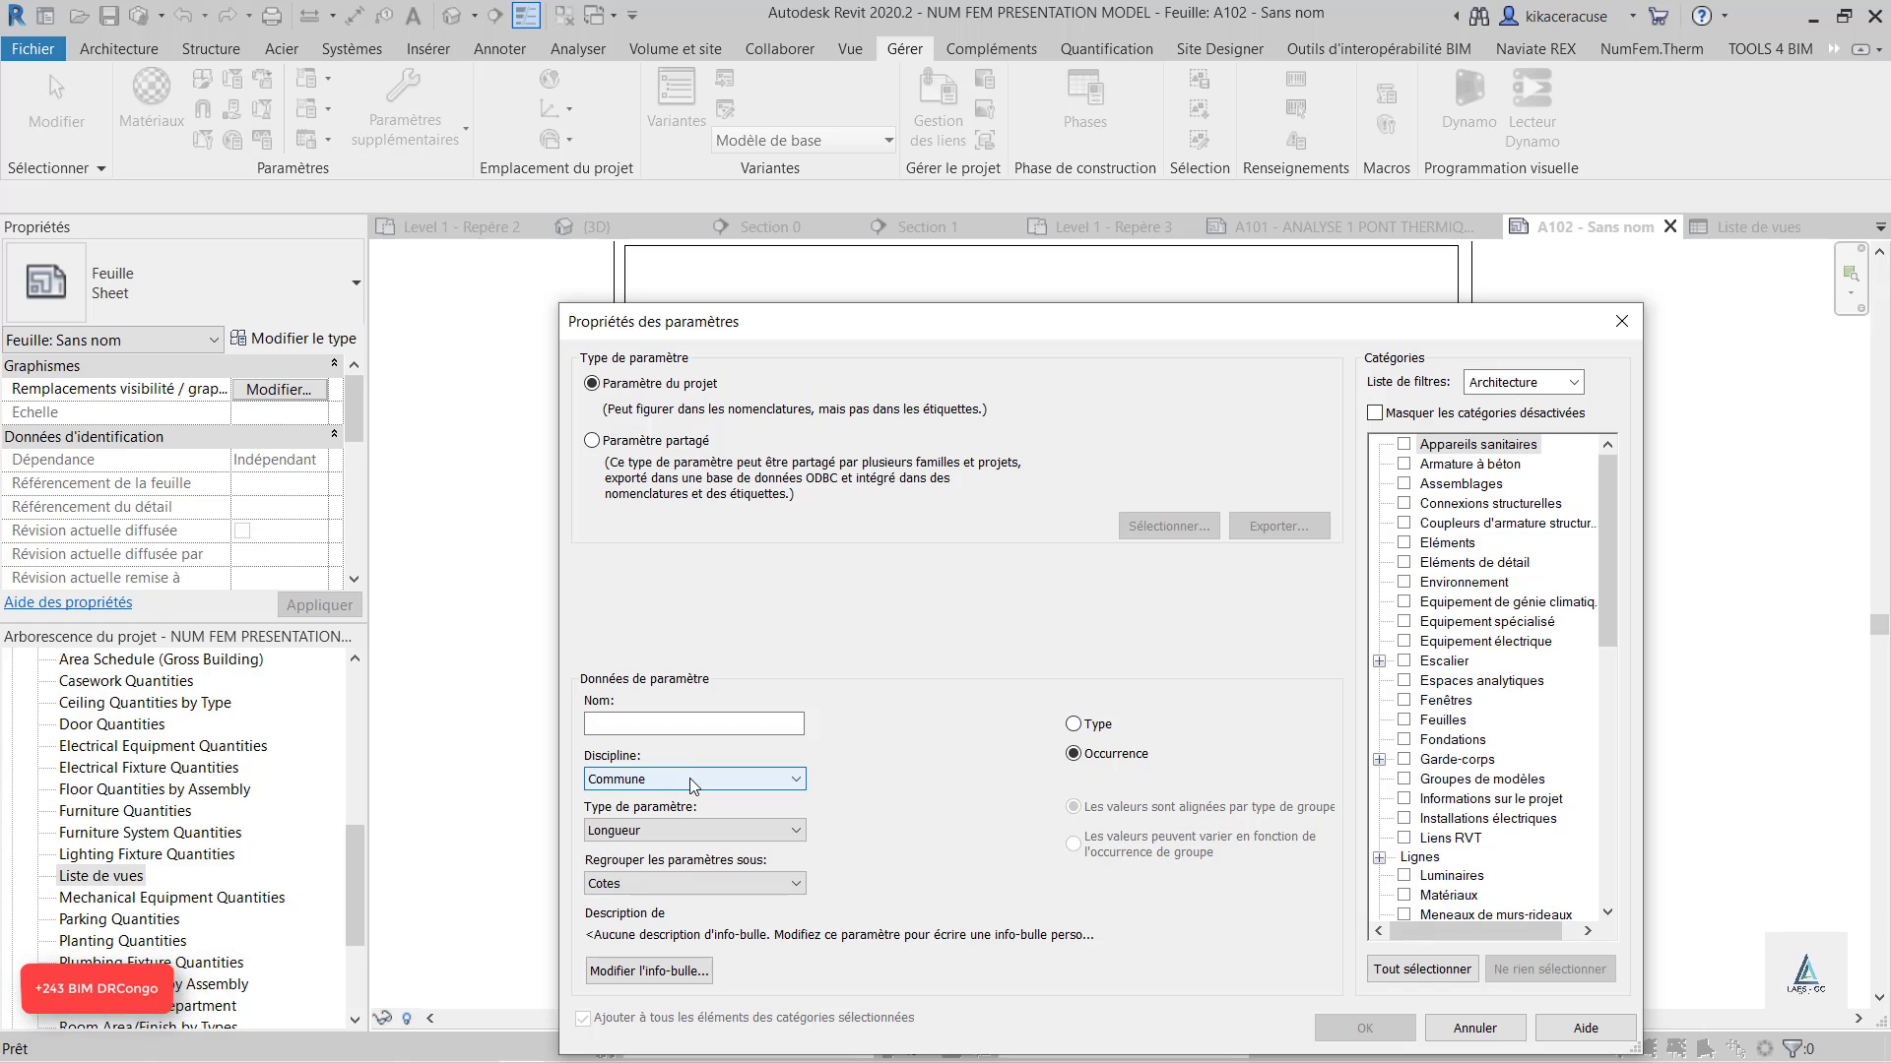
left_click(693, 778)
left_click(903, 693)
left_click(1654, 333)
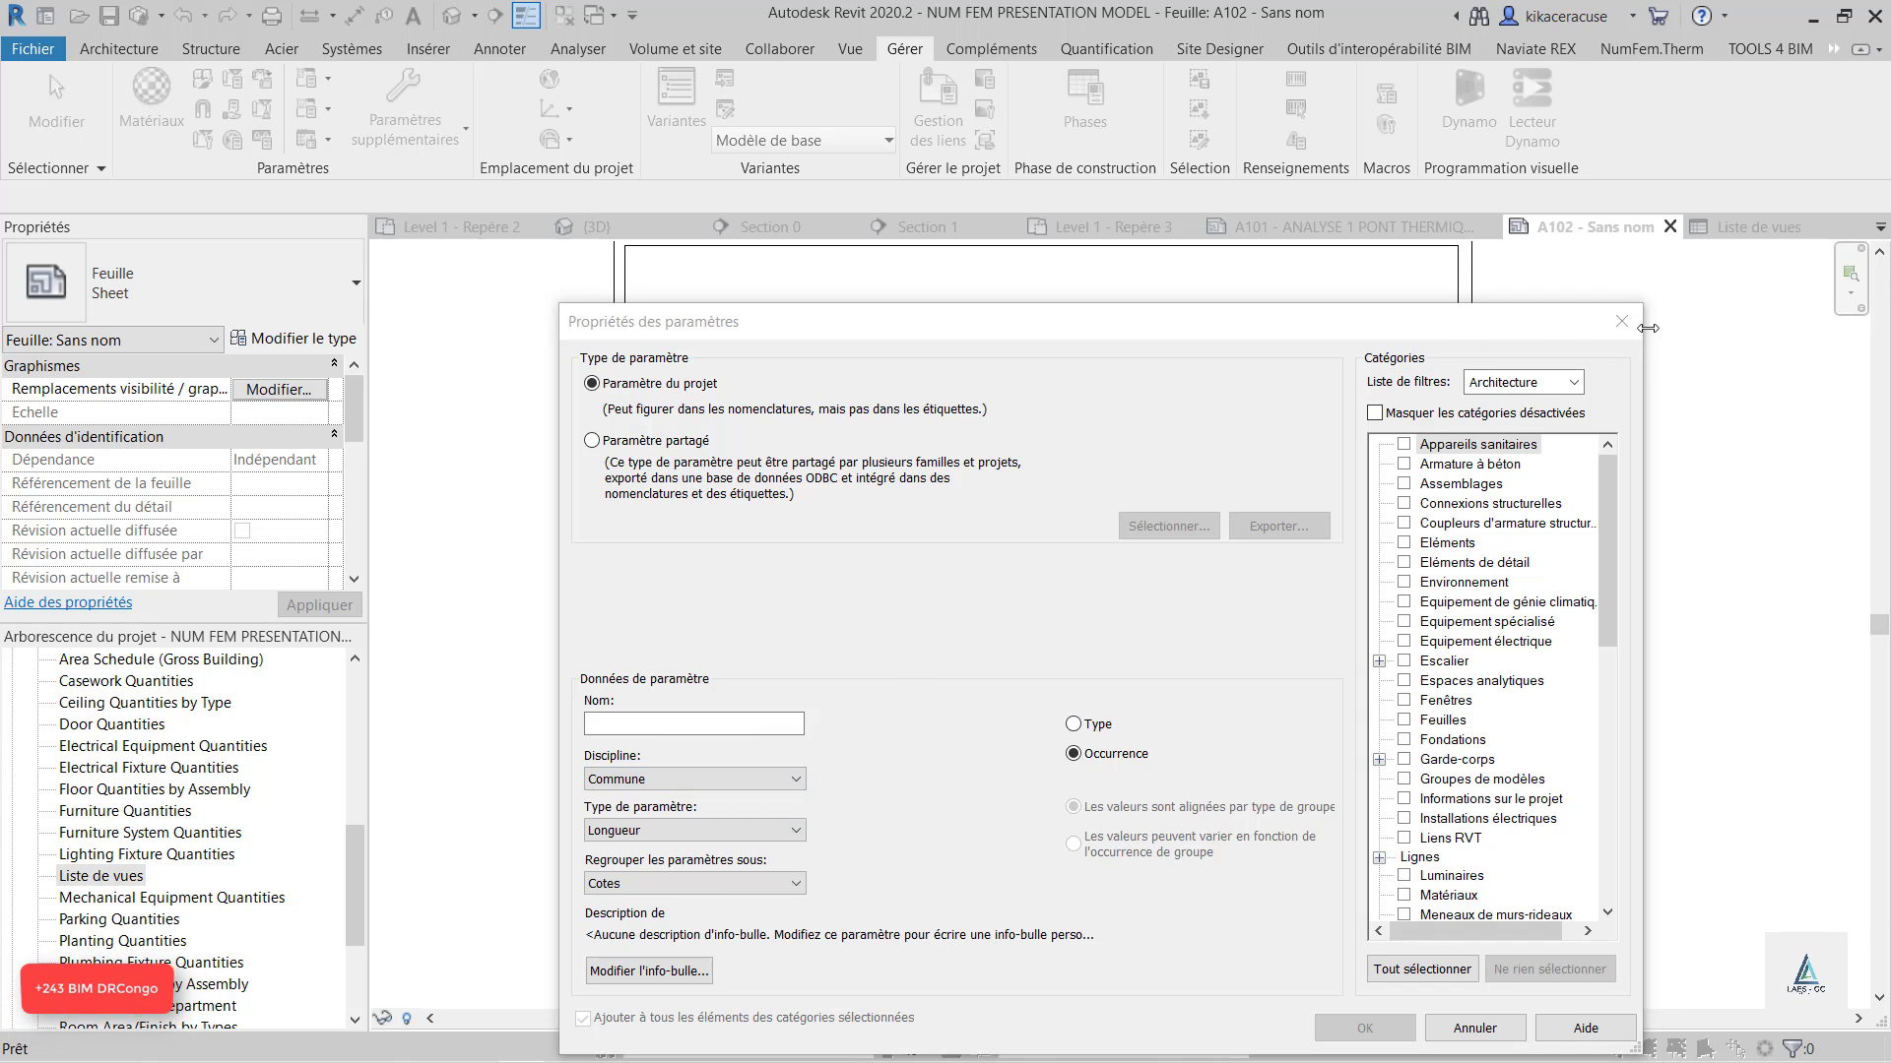
left_click(1634, 325)
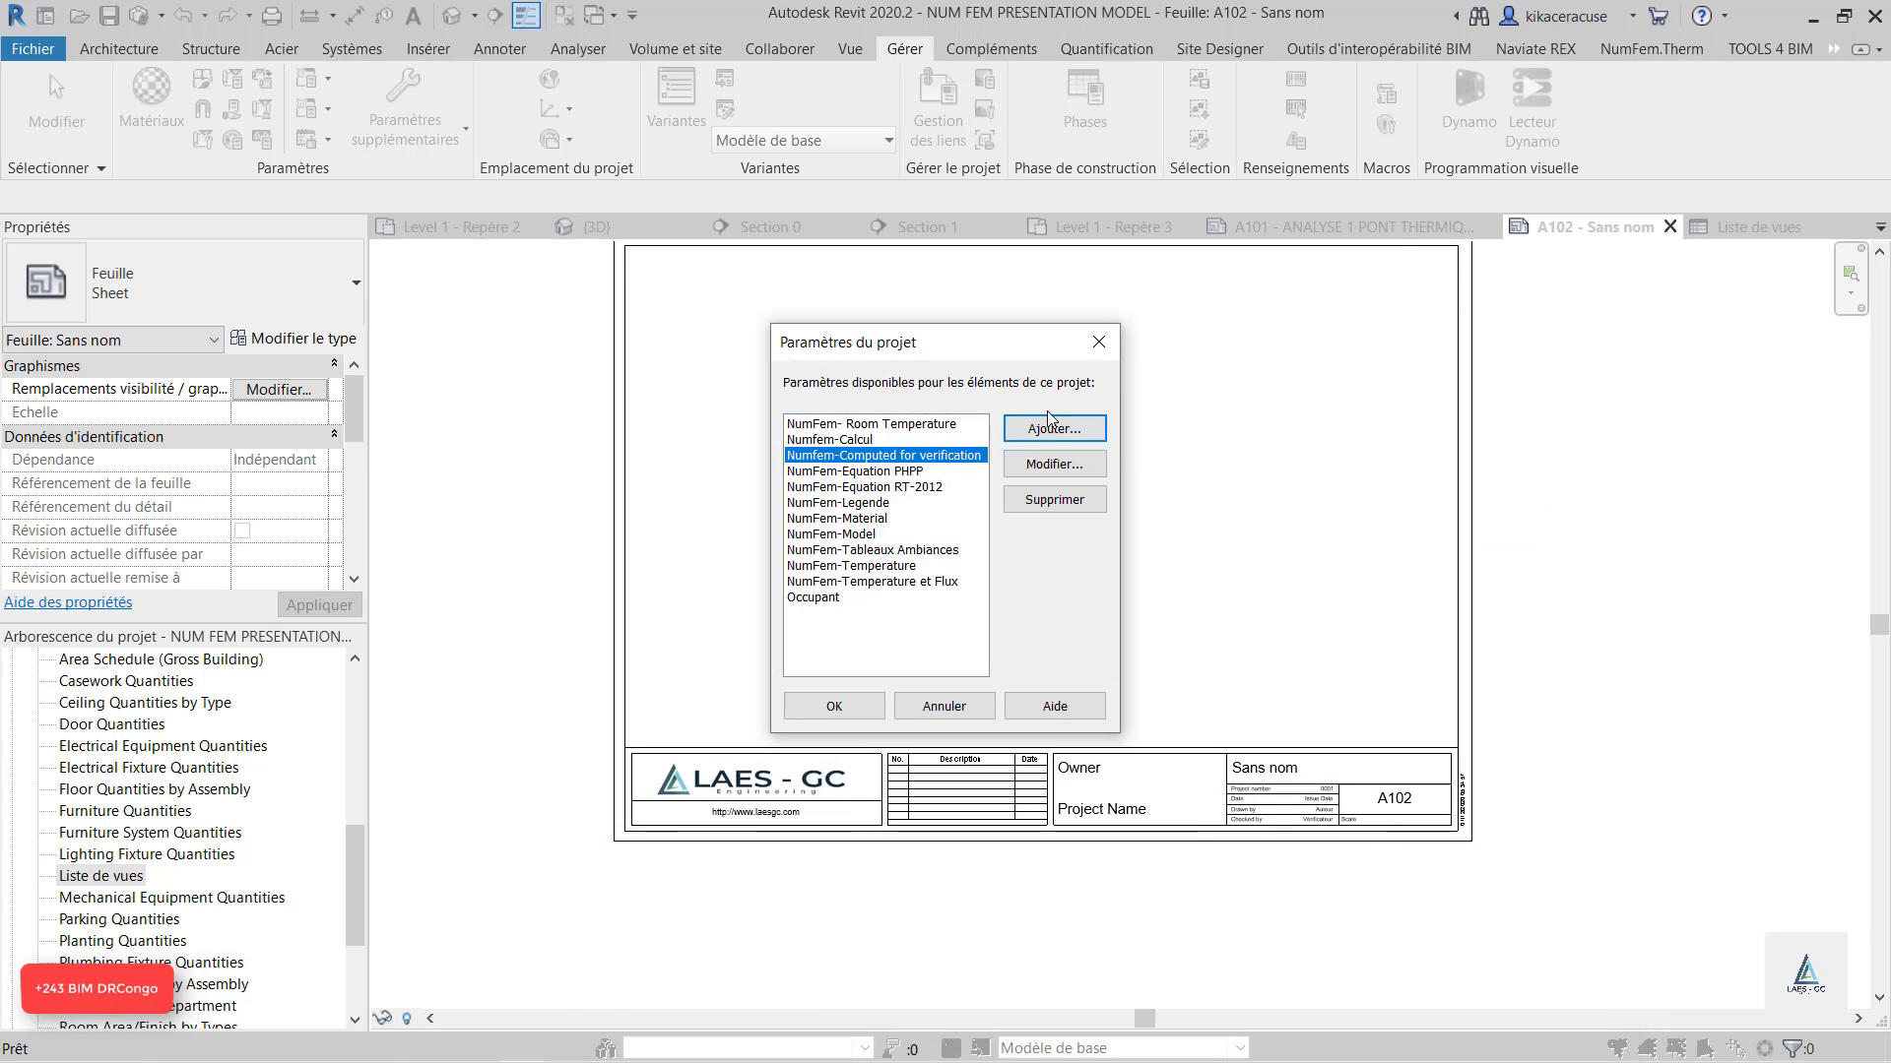
left_click(1099, 342)
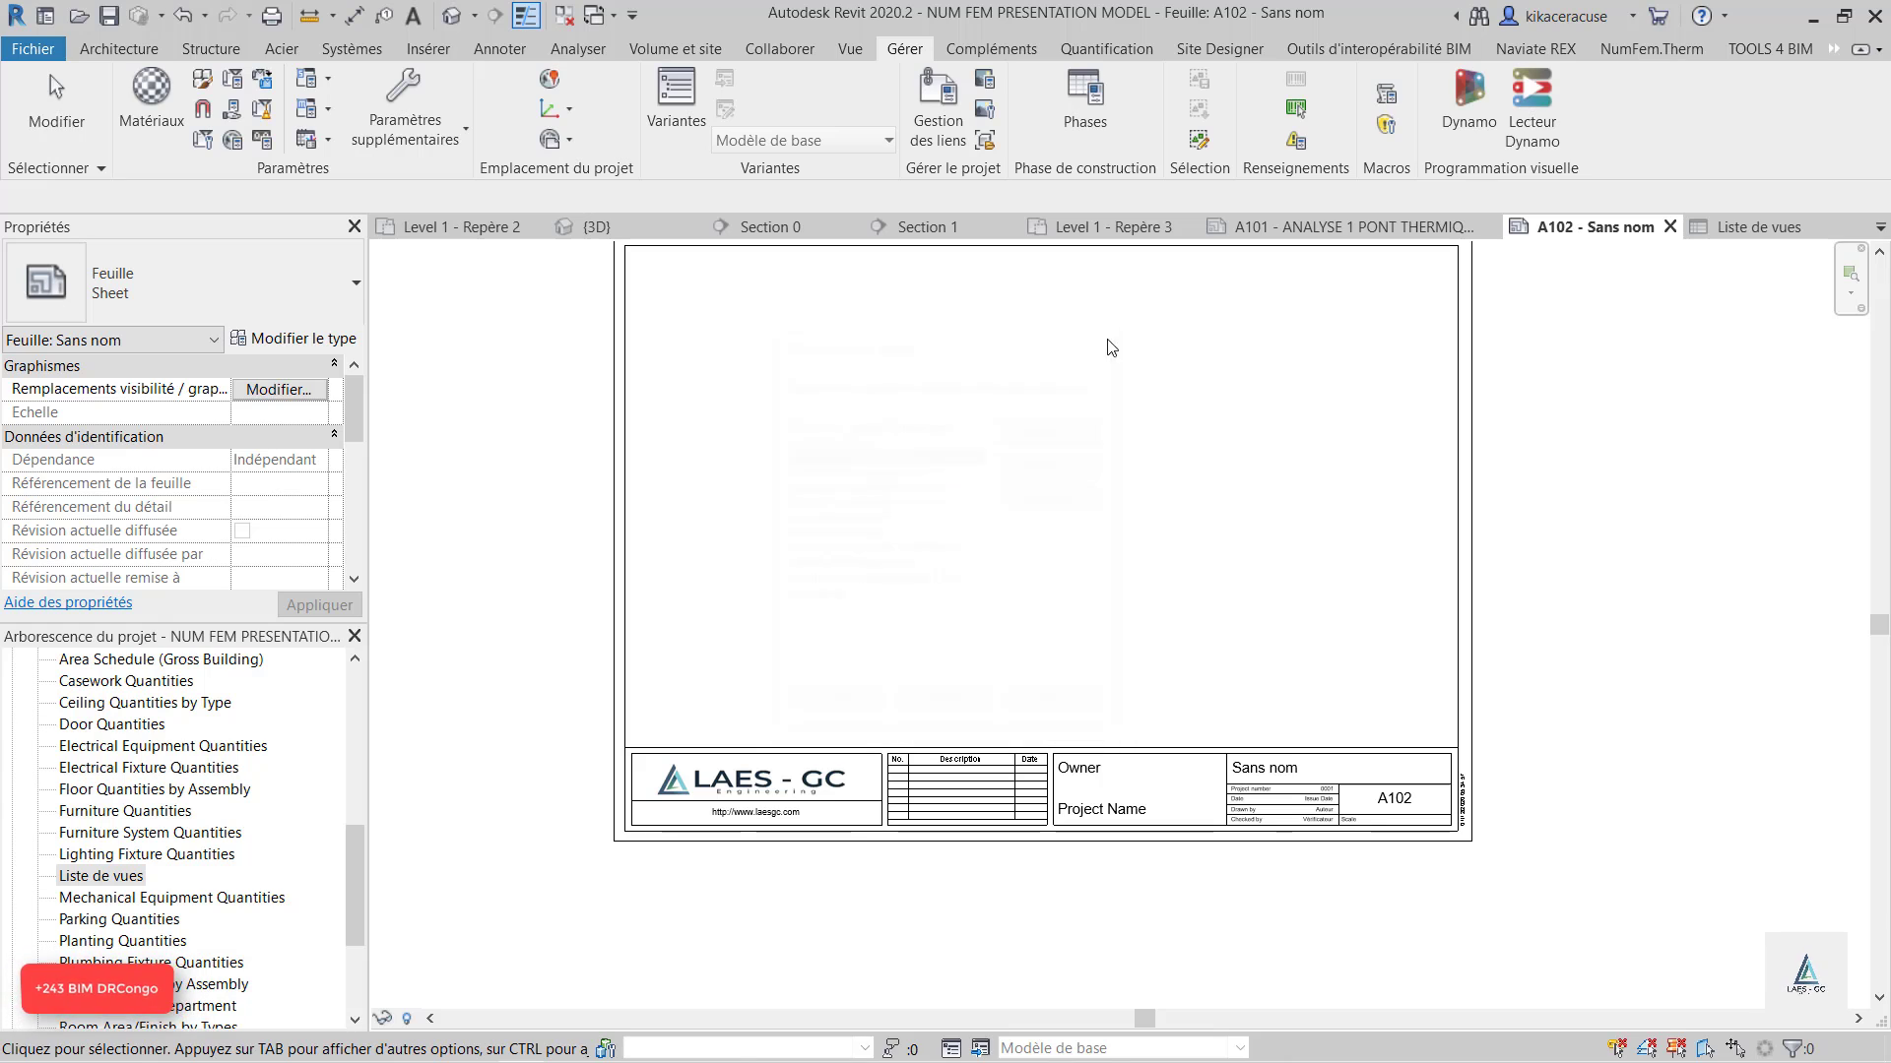
left_click(98, 876)
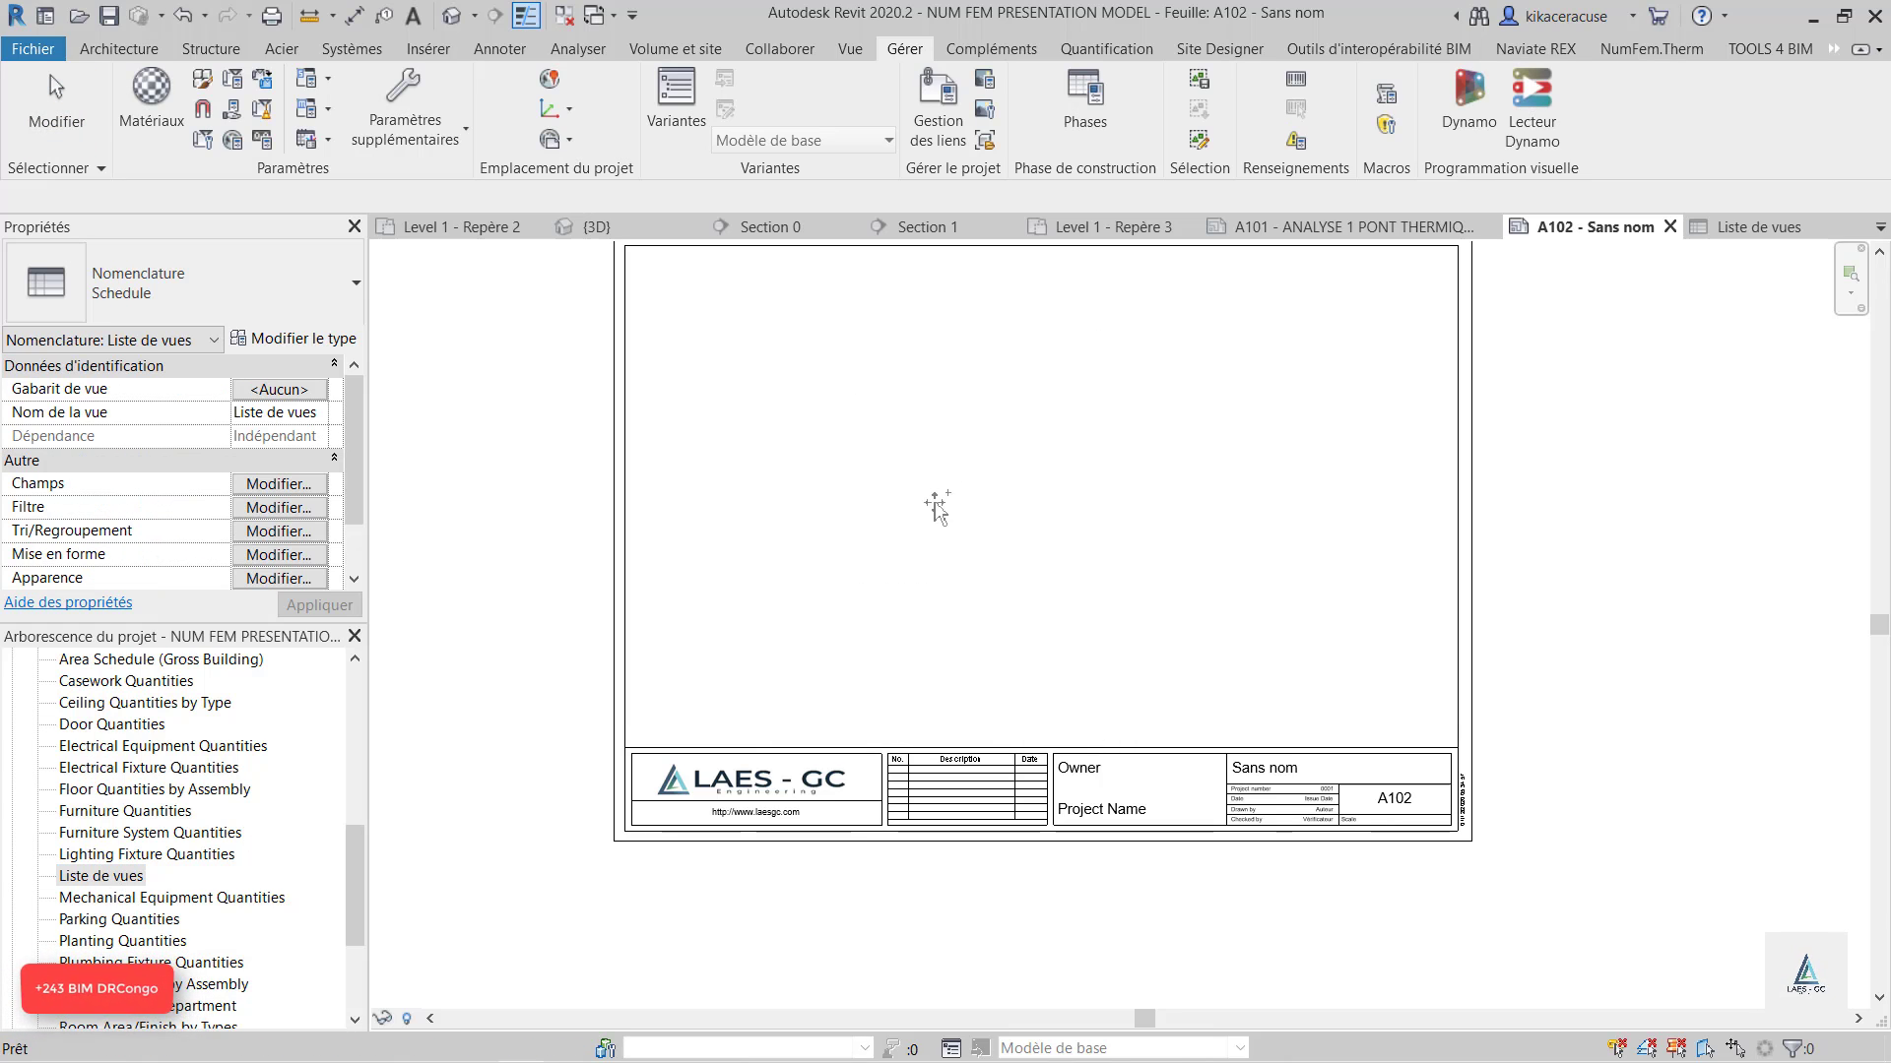
left_click_drag(1102, 447, 1098, 442)
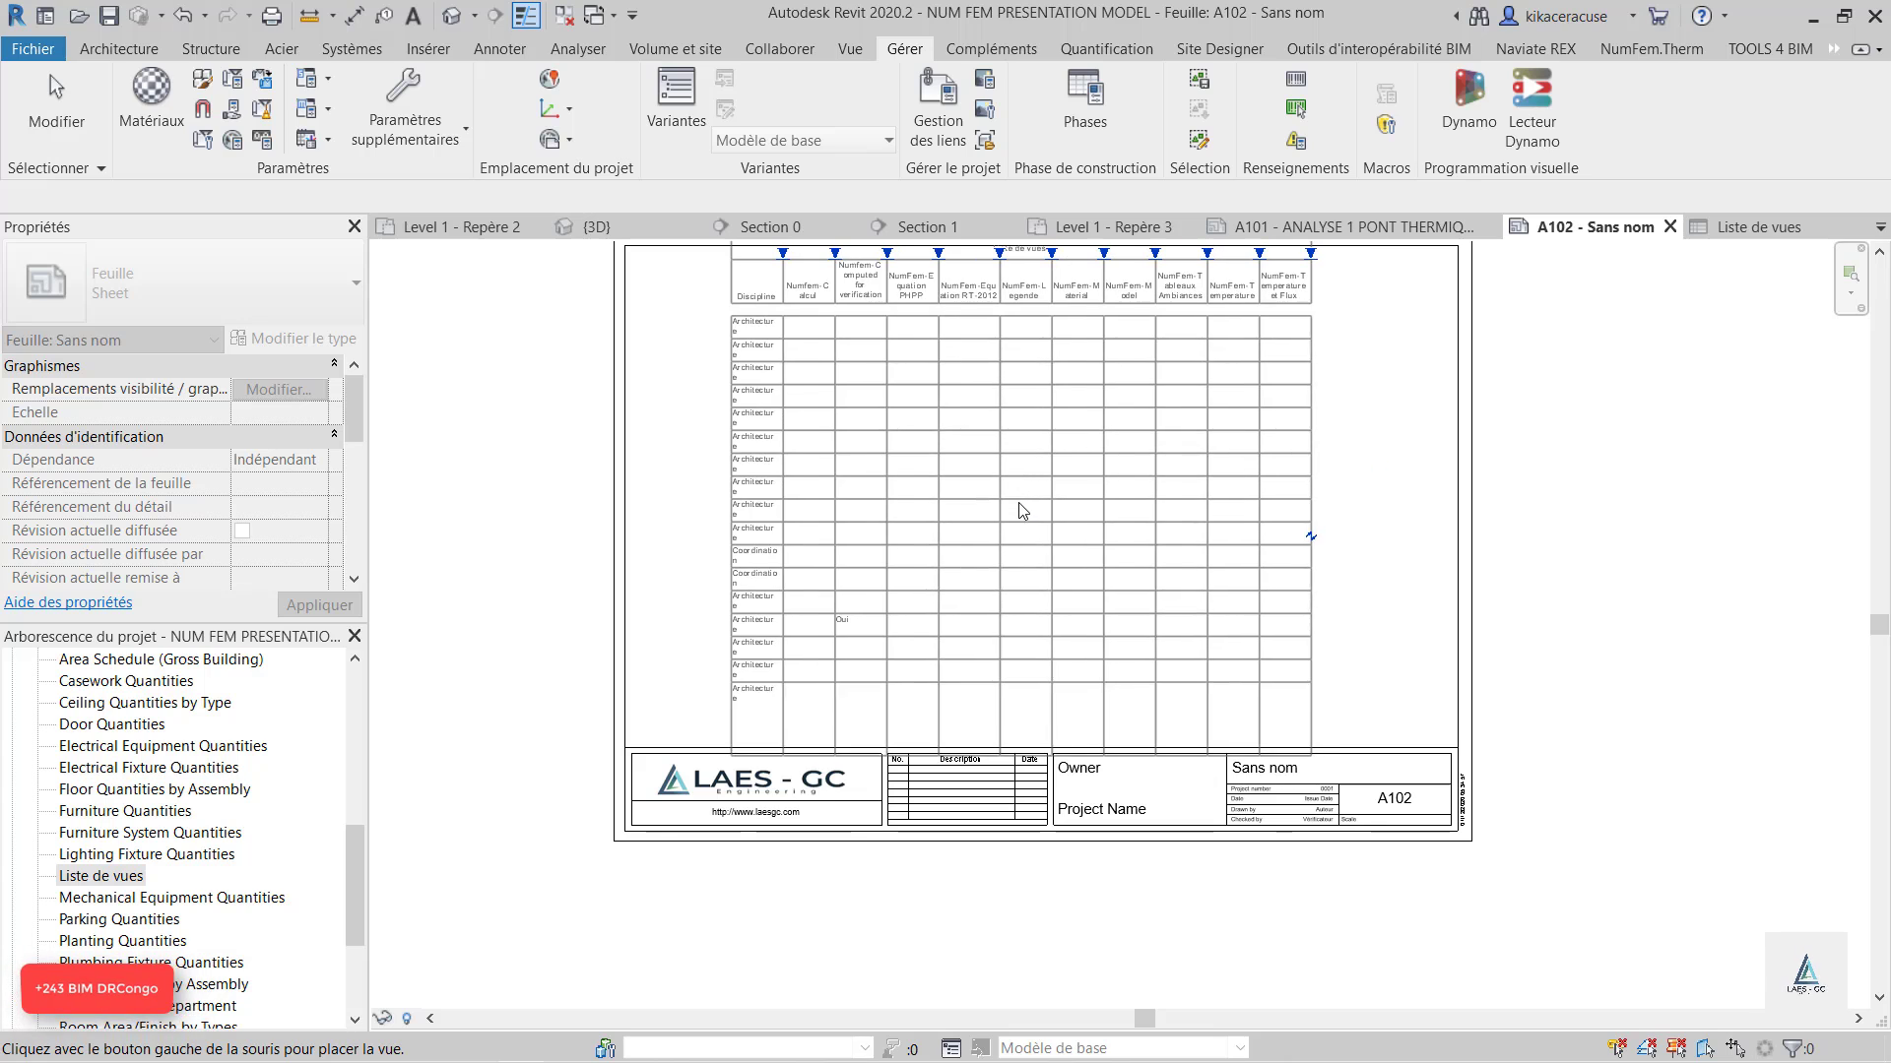
key("Escape")
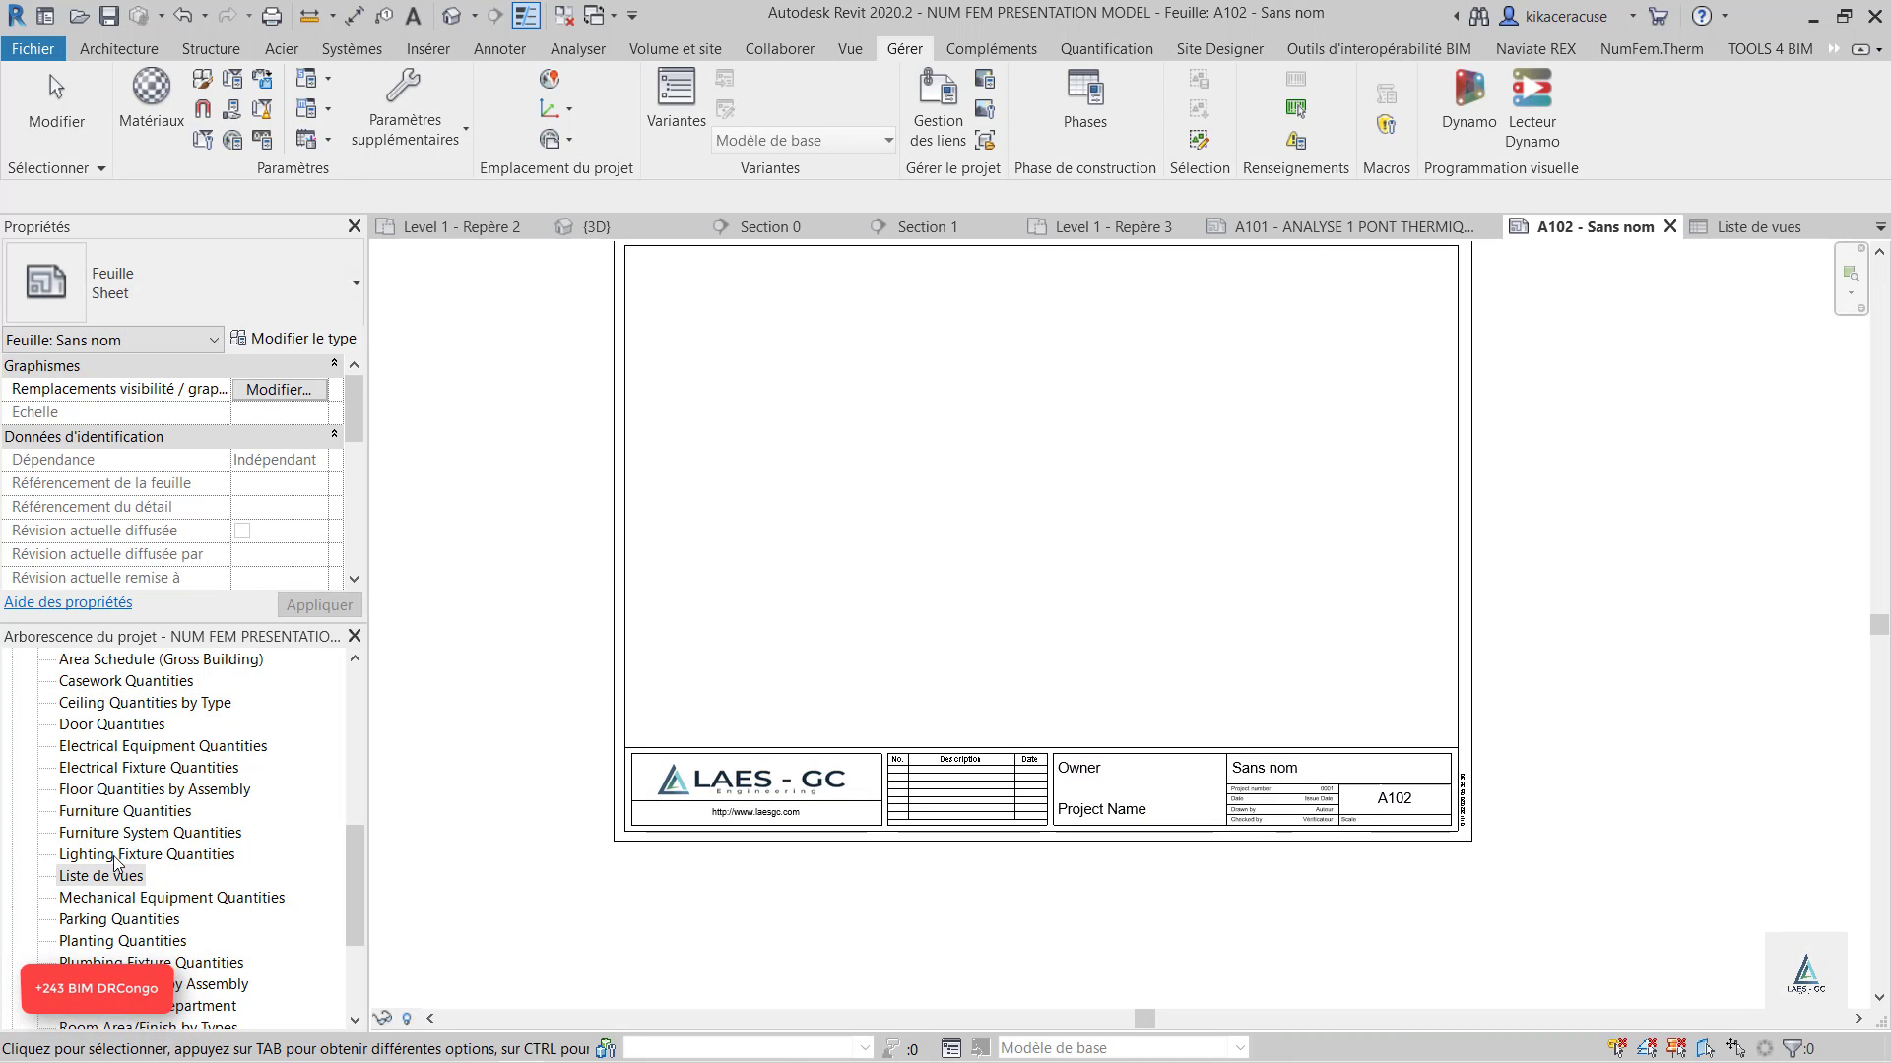
Delete the Liste de vues schedule from the project.
right_click(109, 877)
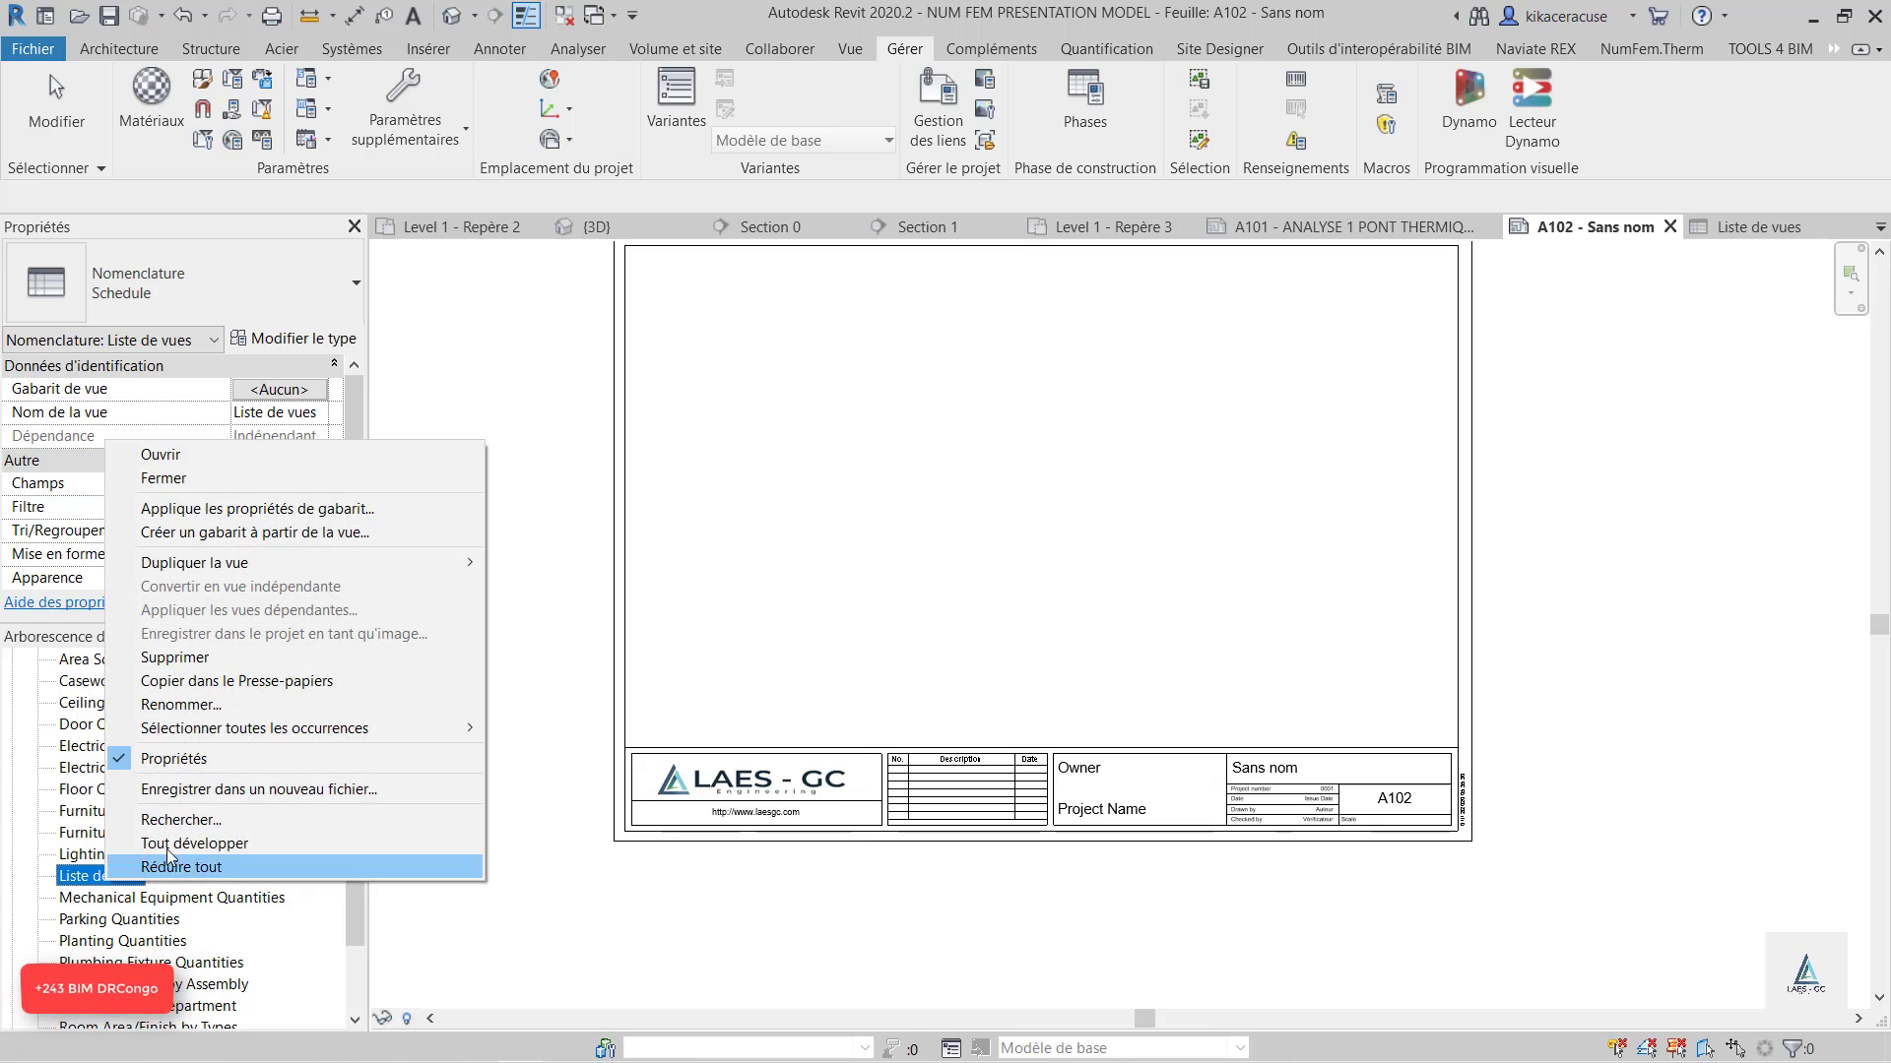
left_click(237, 658)
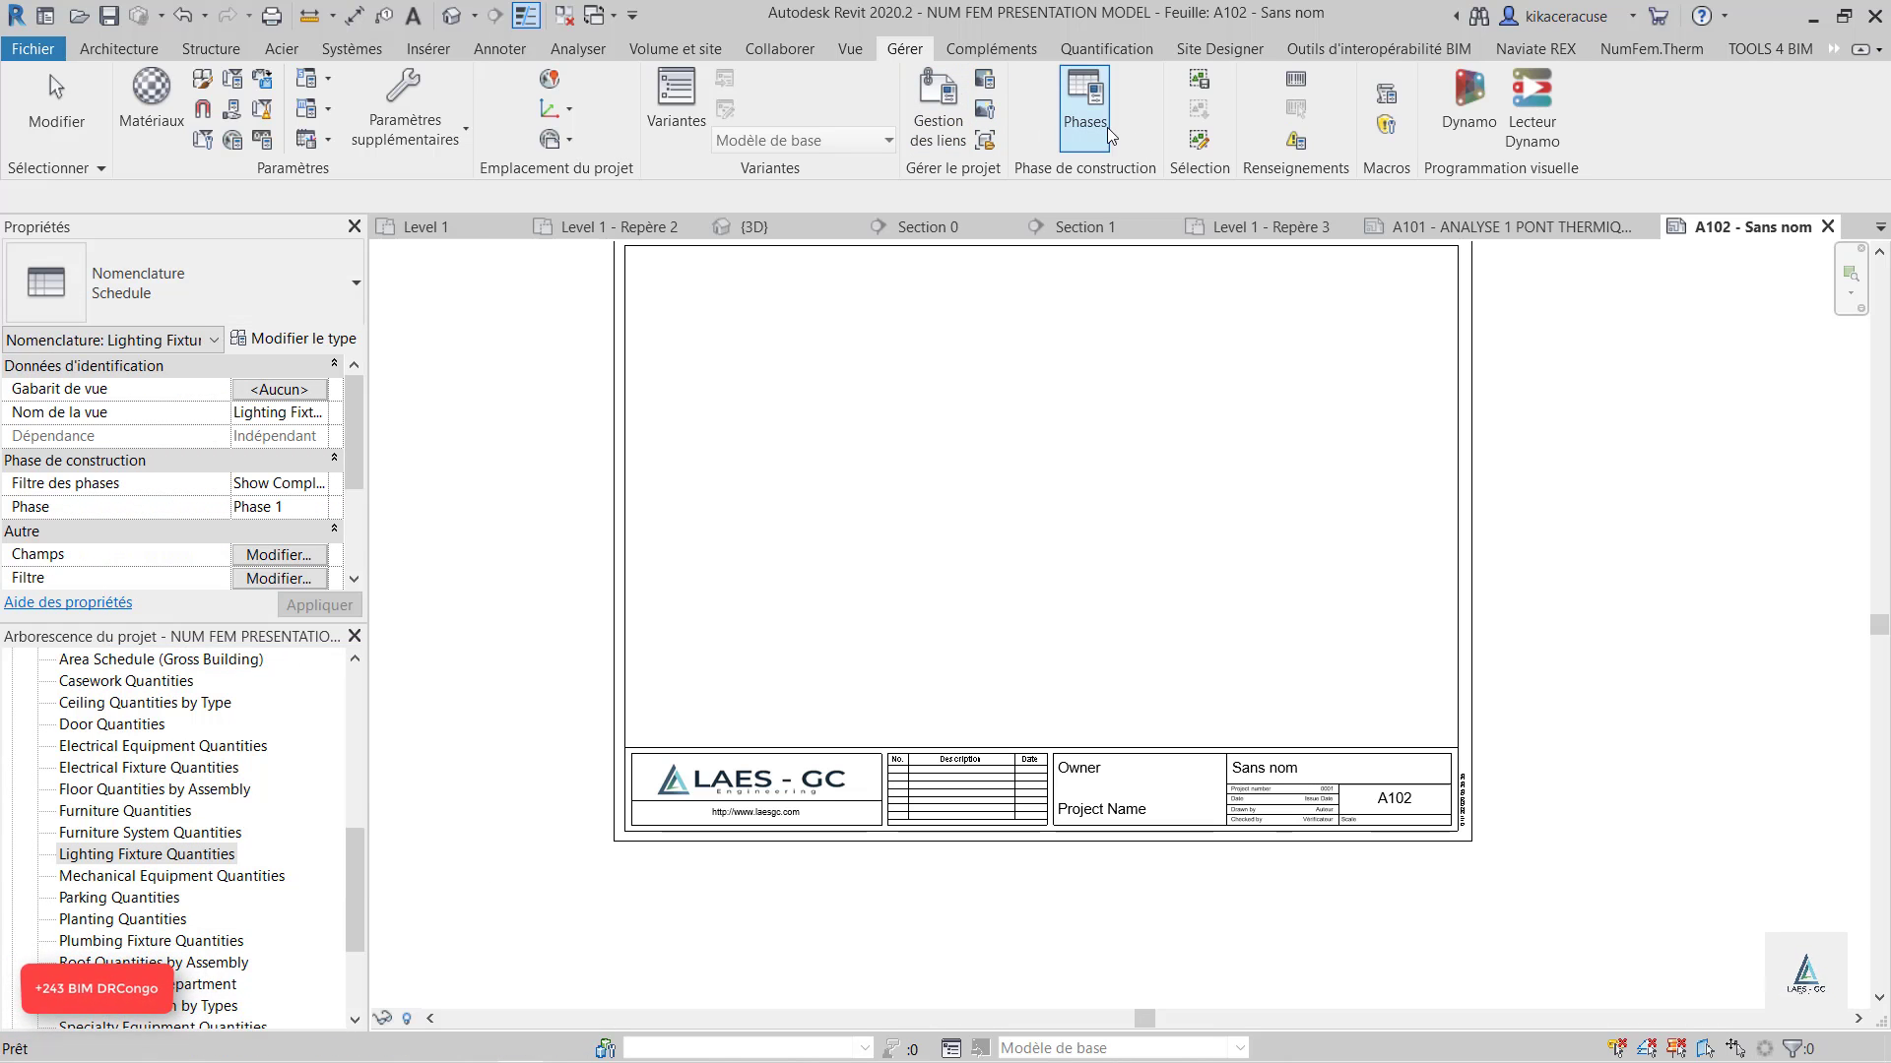
Try to create a view list from the NumFem fields, Numfem-Calcul through NumFem-Temperature et Flux.
left_click(862, 49)
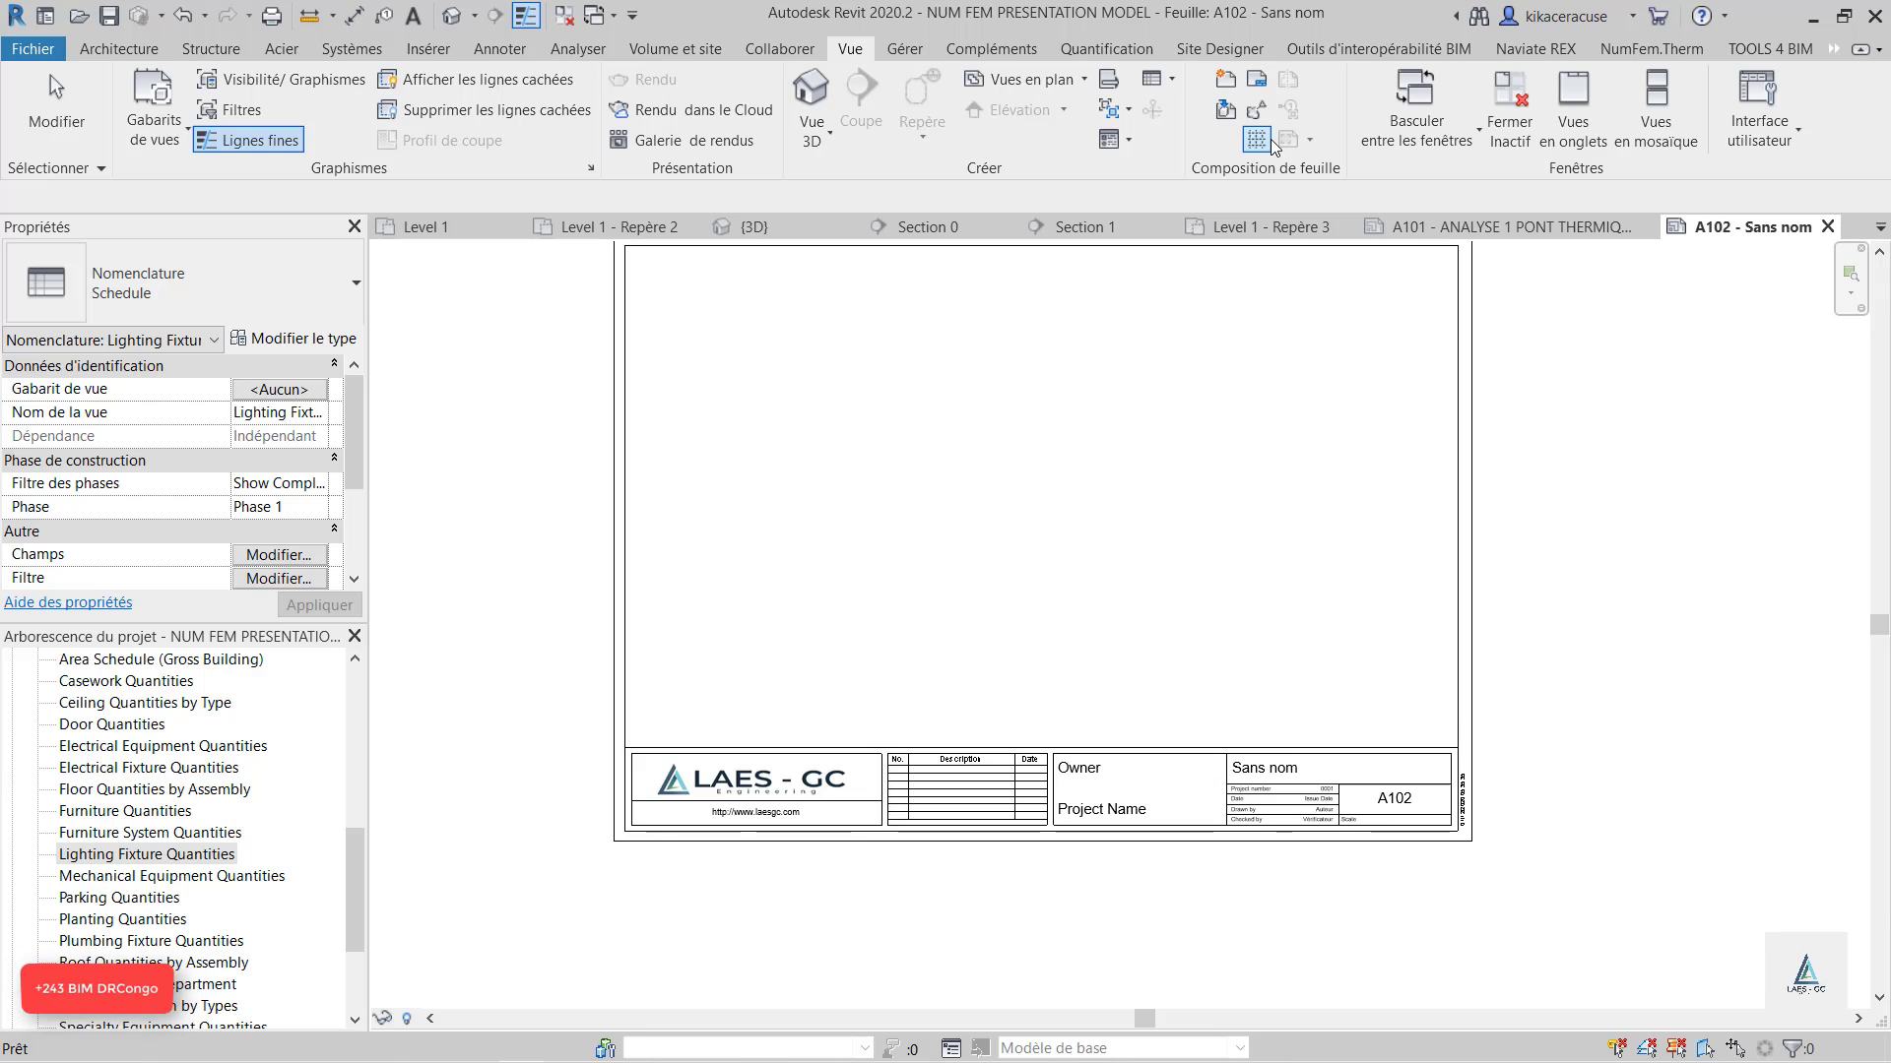
left_click(1159, 78)
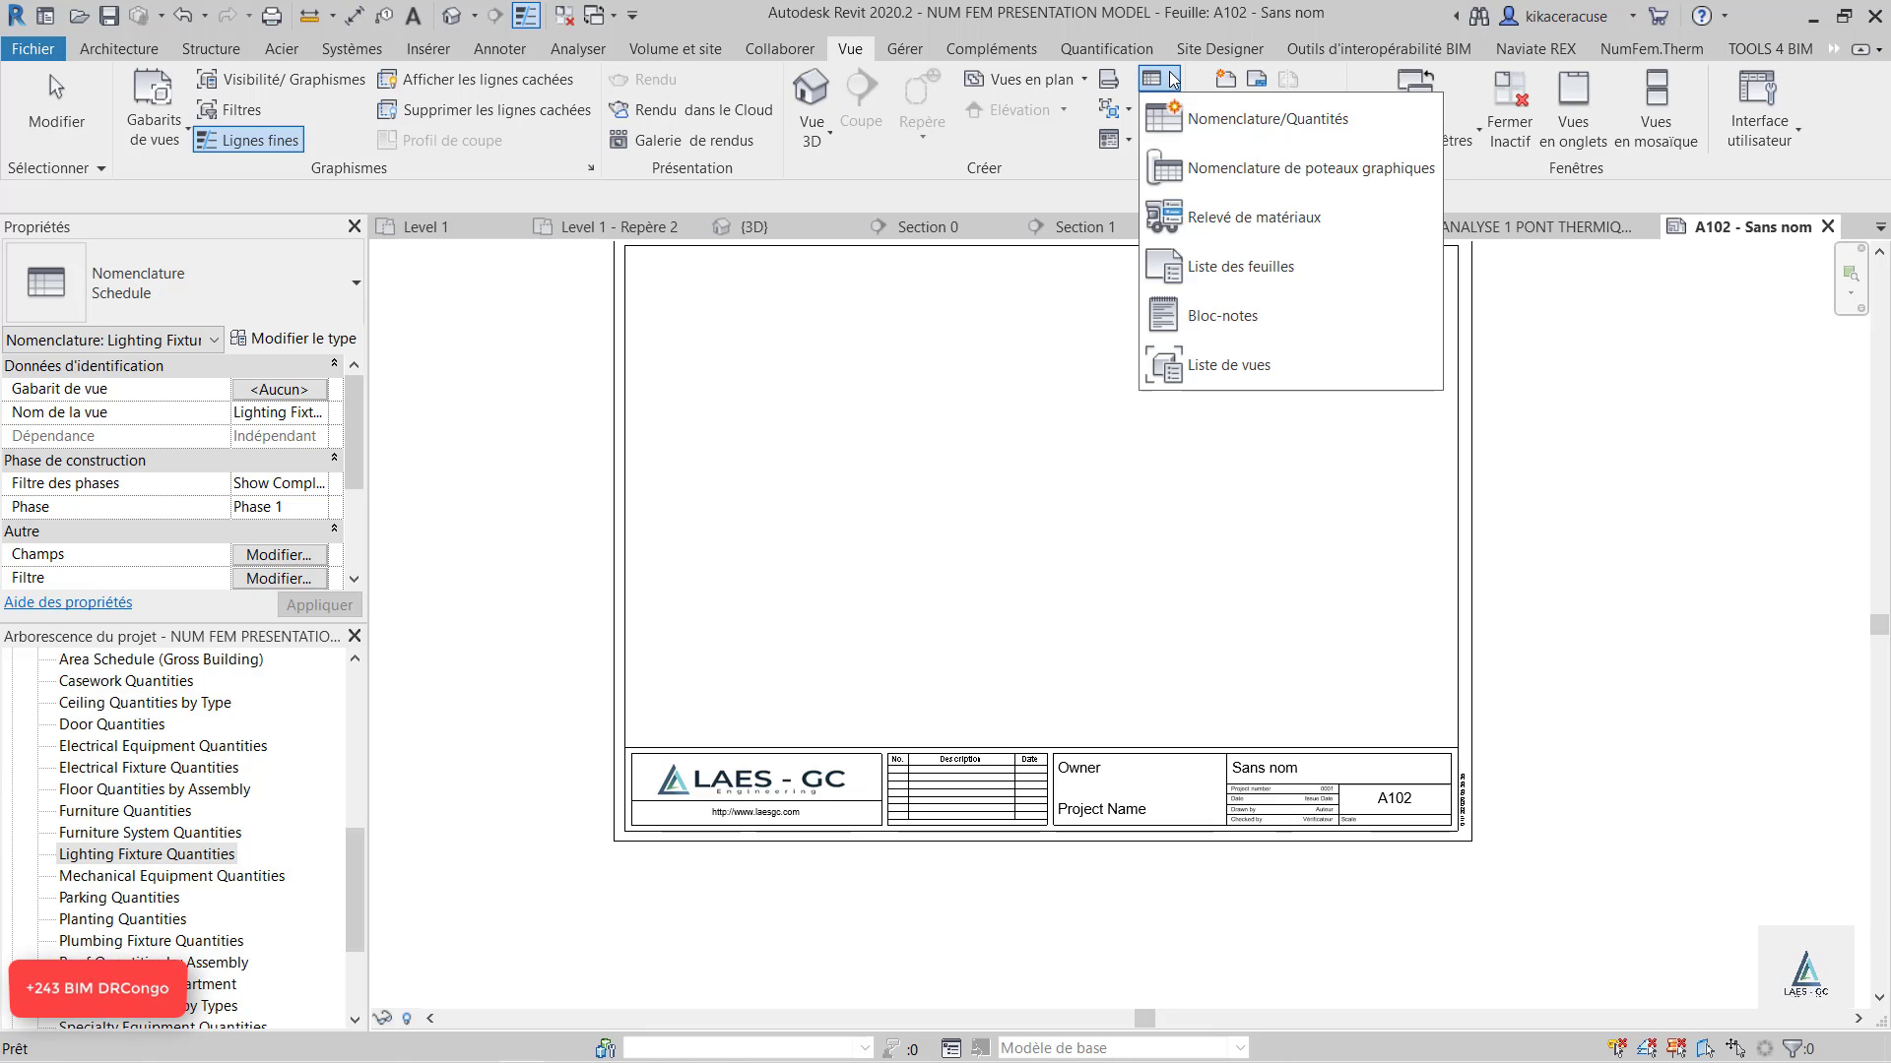
left_click(1235, 359)
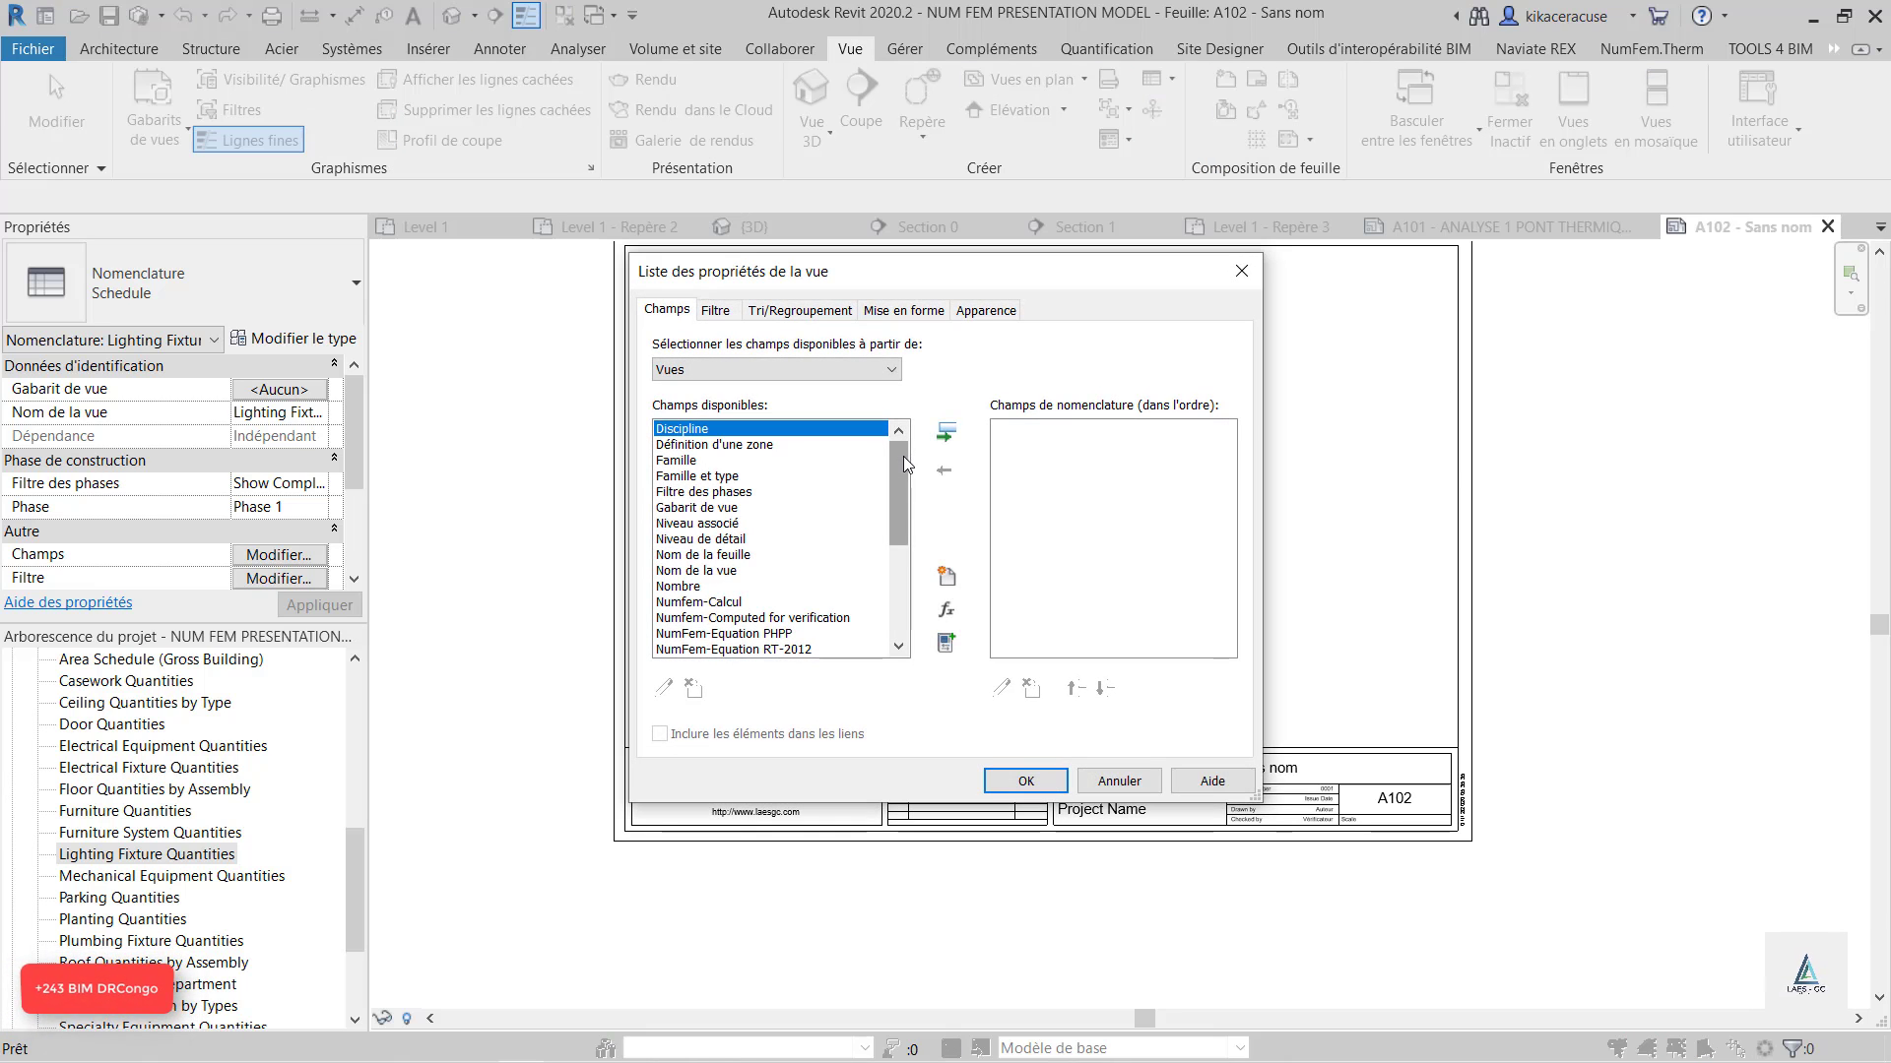
left_click_drag(906, 465, 904, 538)
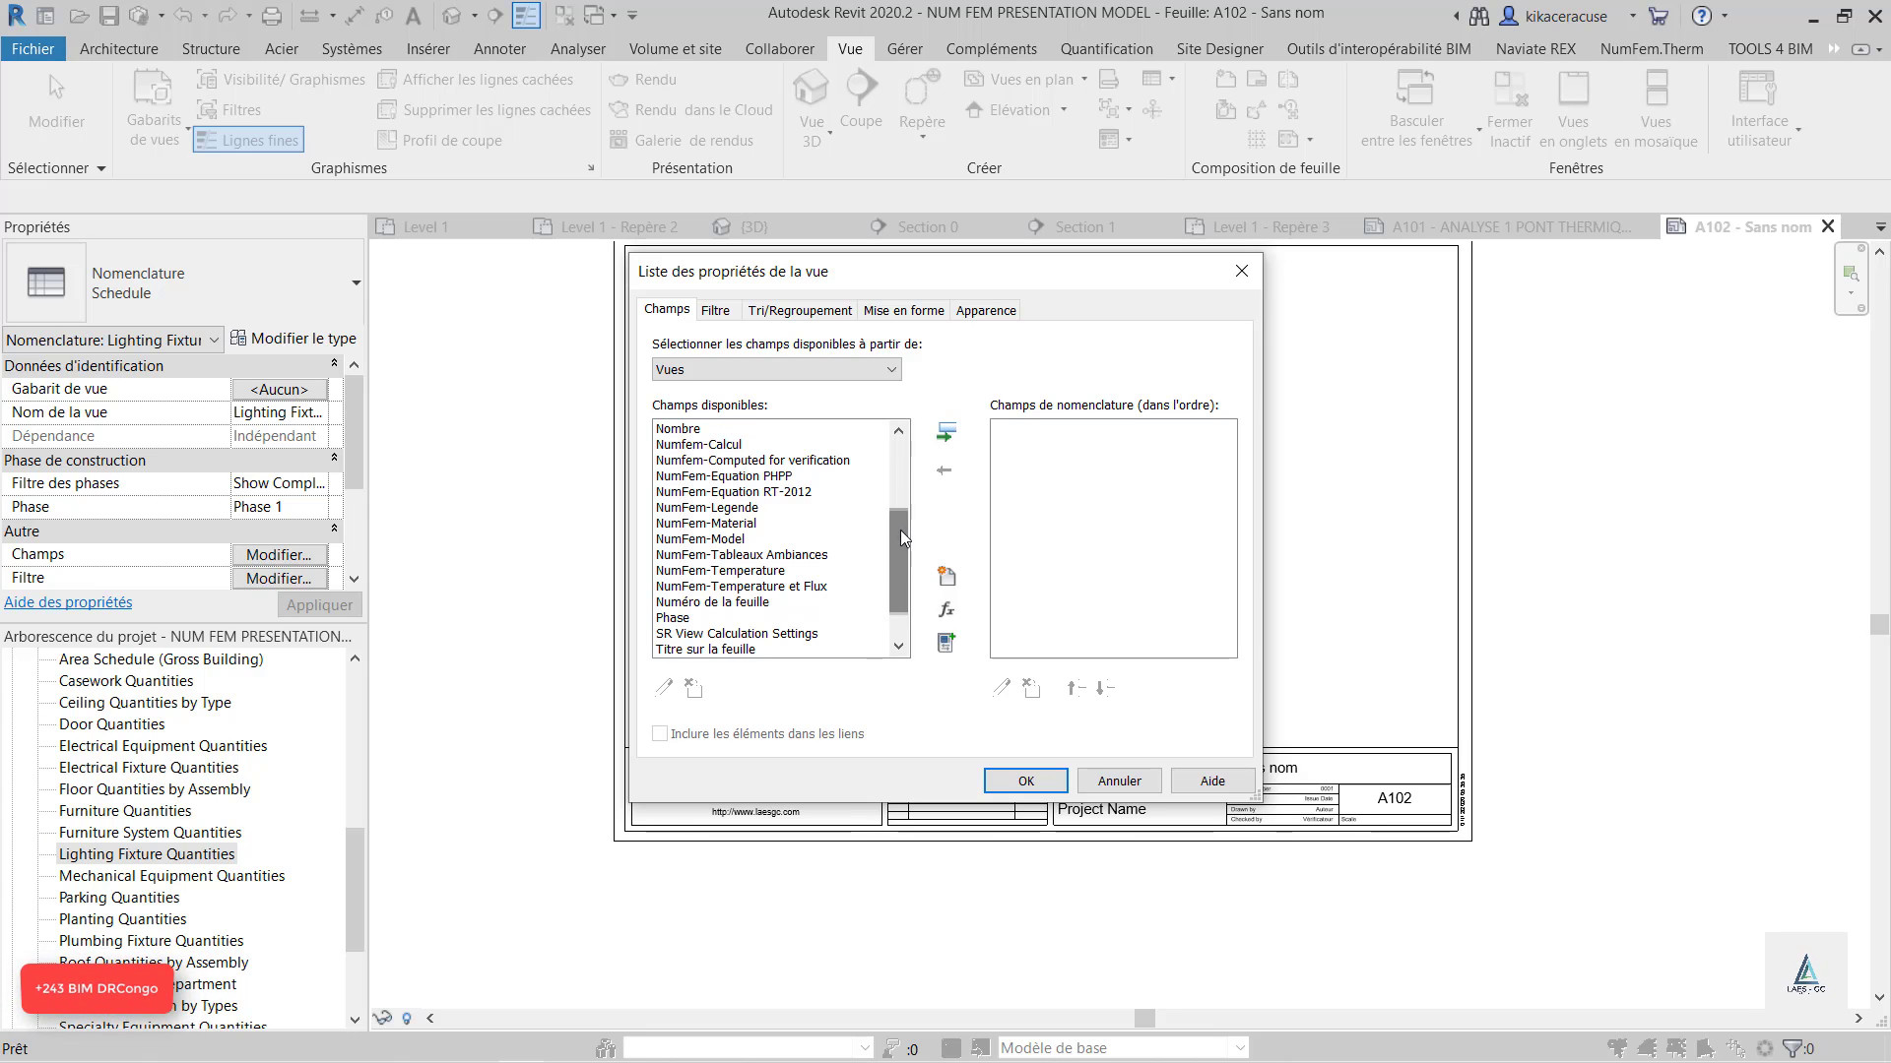
left_click_drag(714, 445, 751, 591)
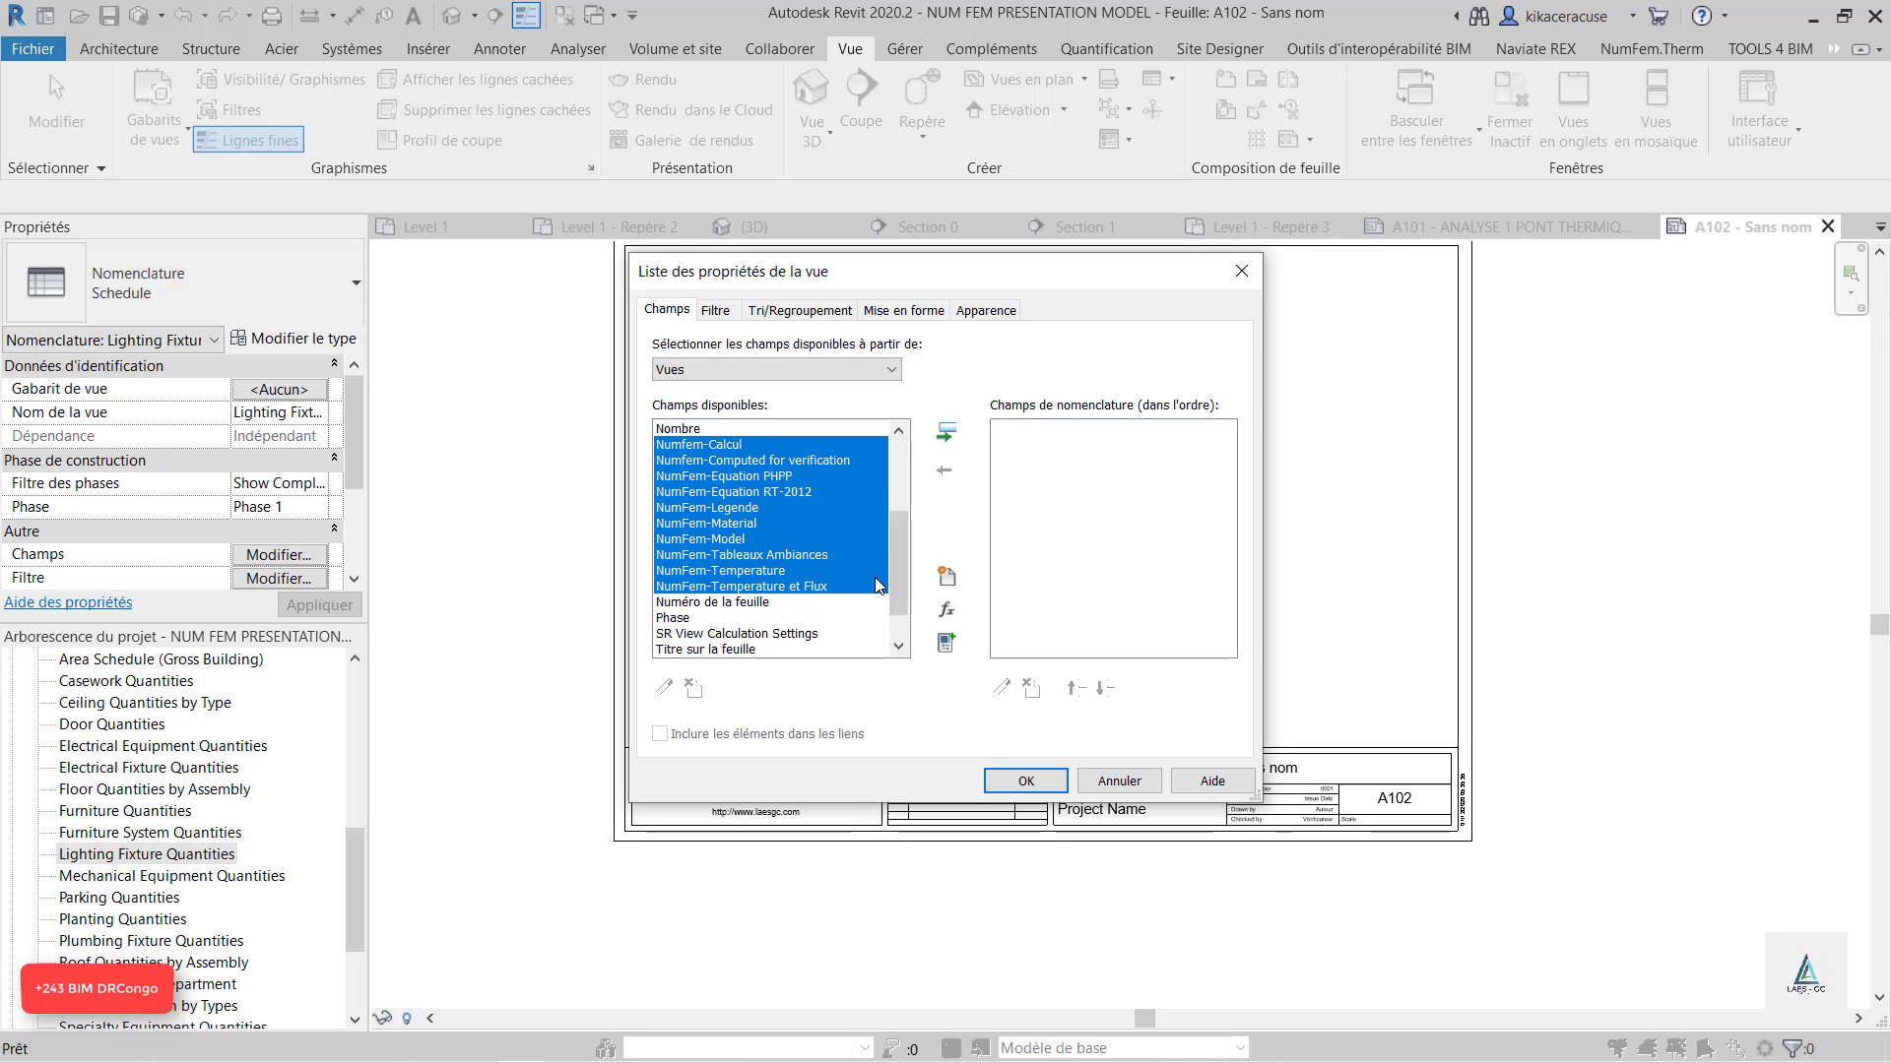
scroll(903, 632, "down", 1)
scroll(906, 610, "up", 3)
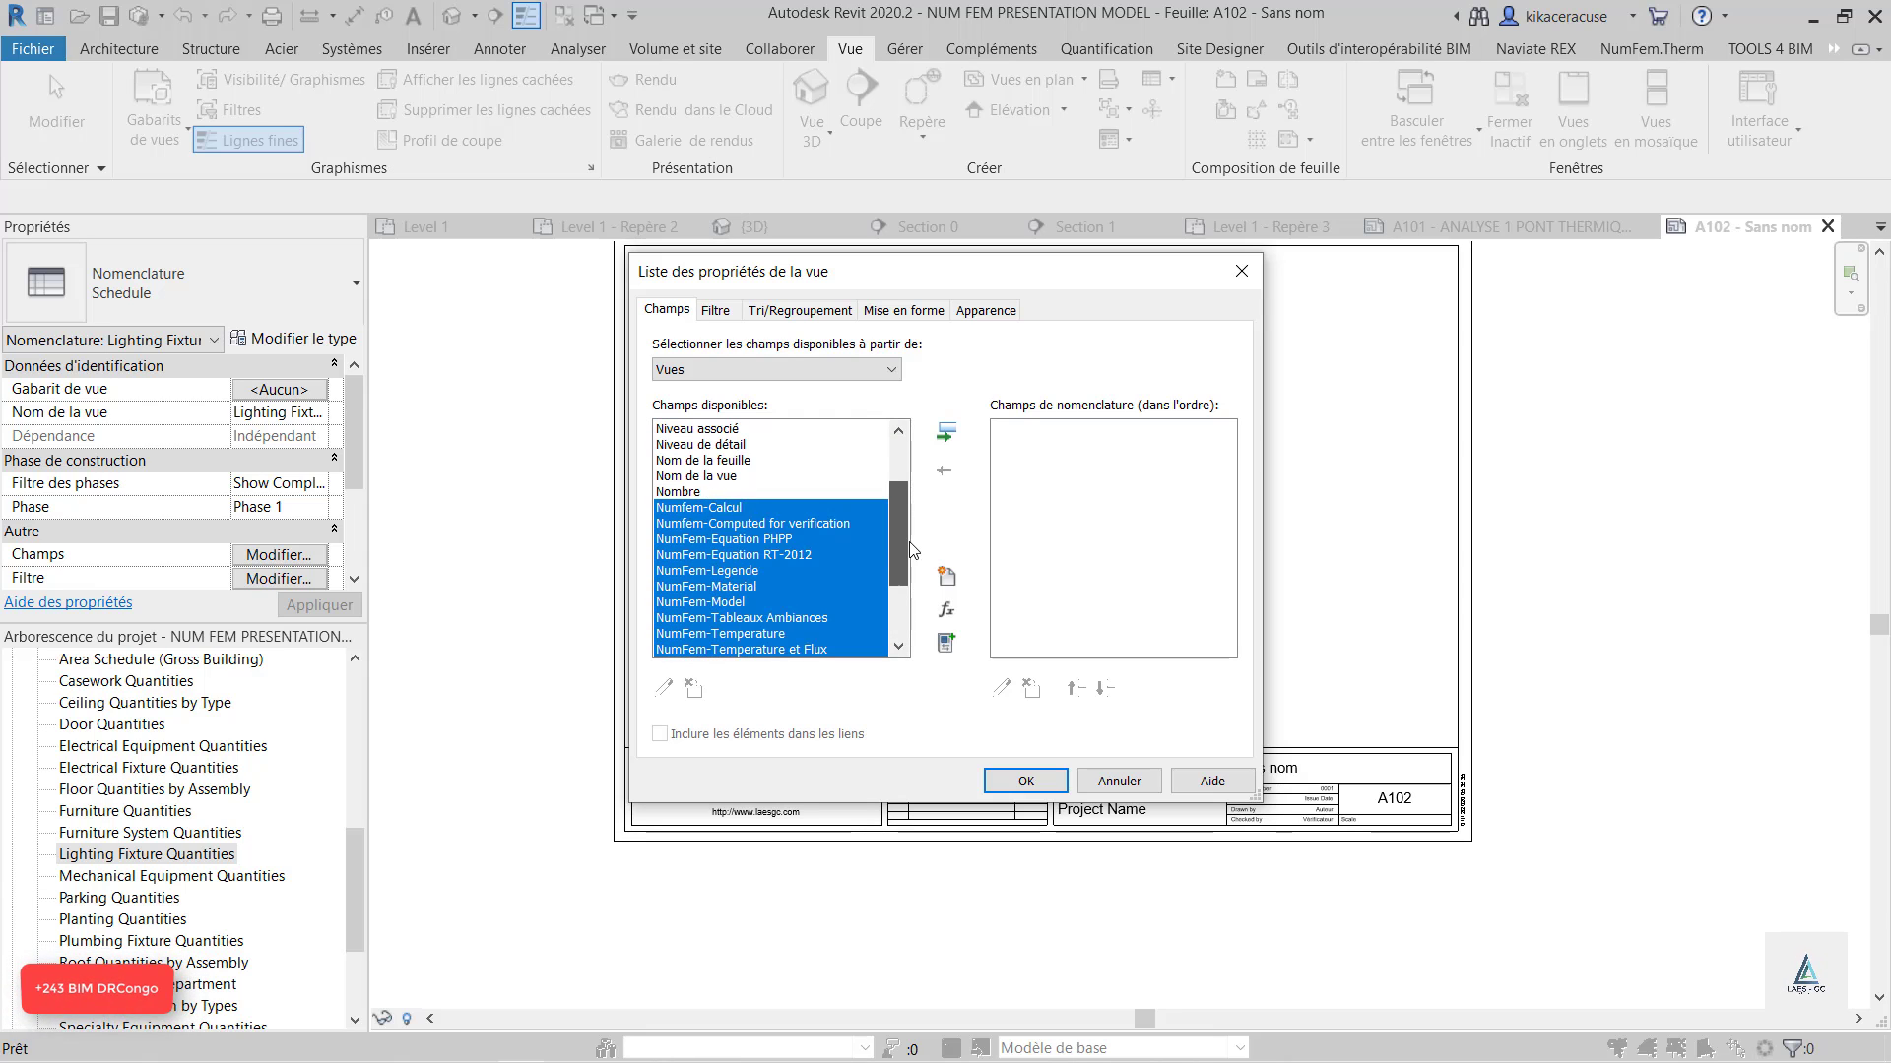
scroll(906, 611, "down", 2)
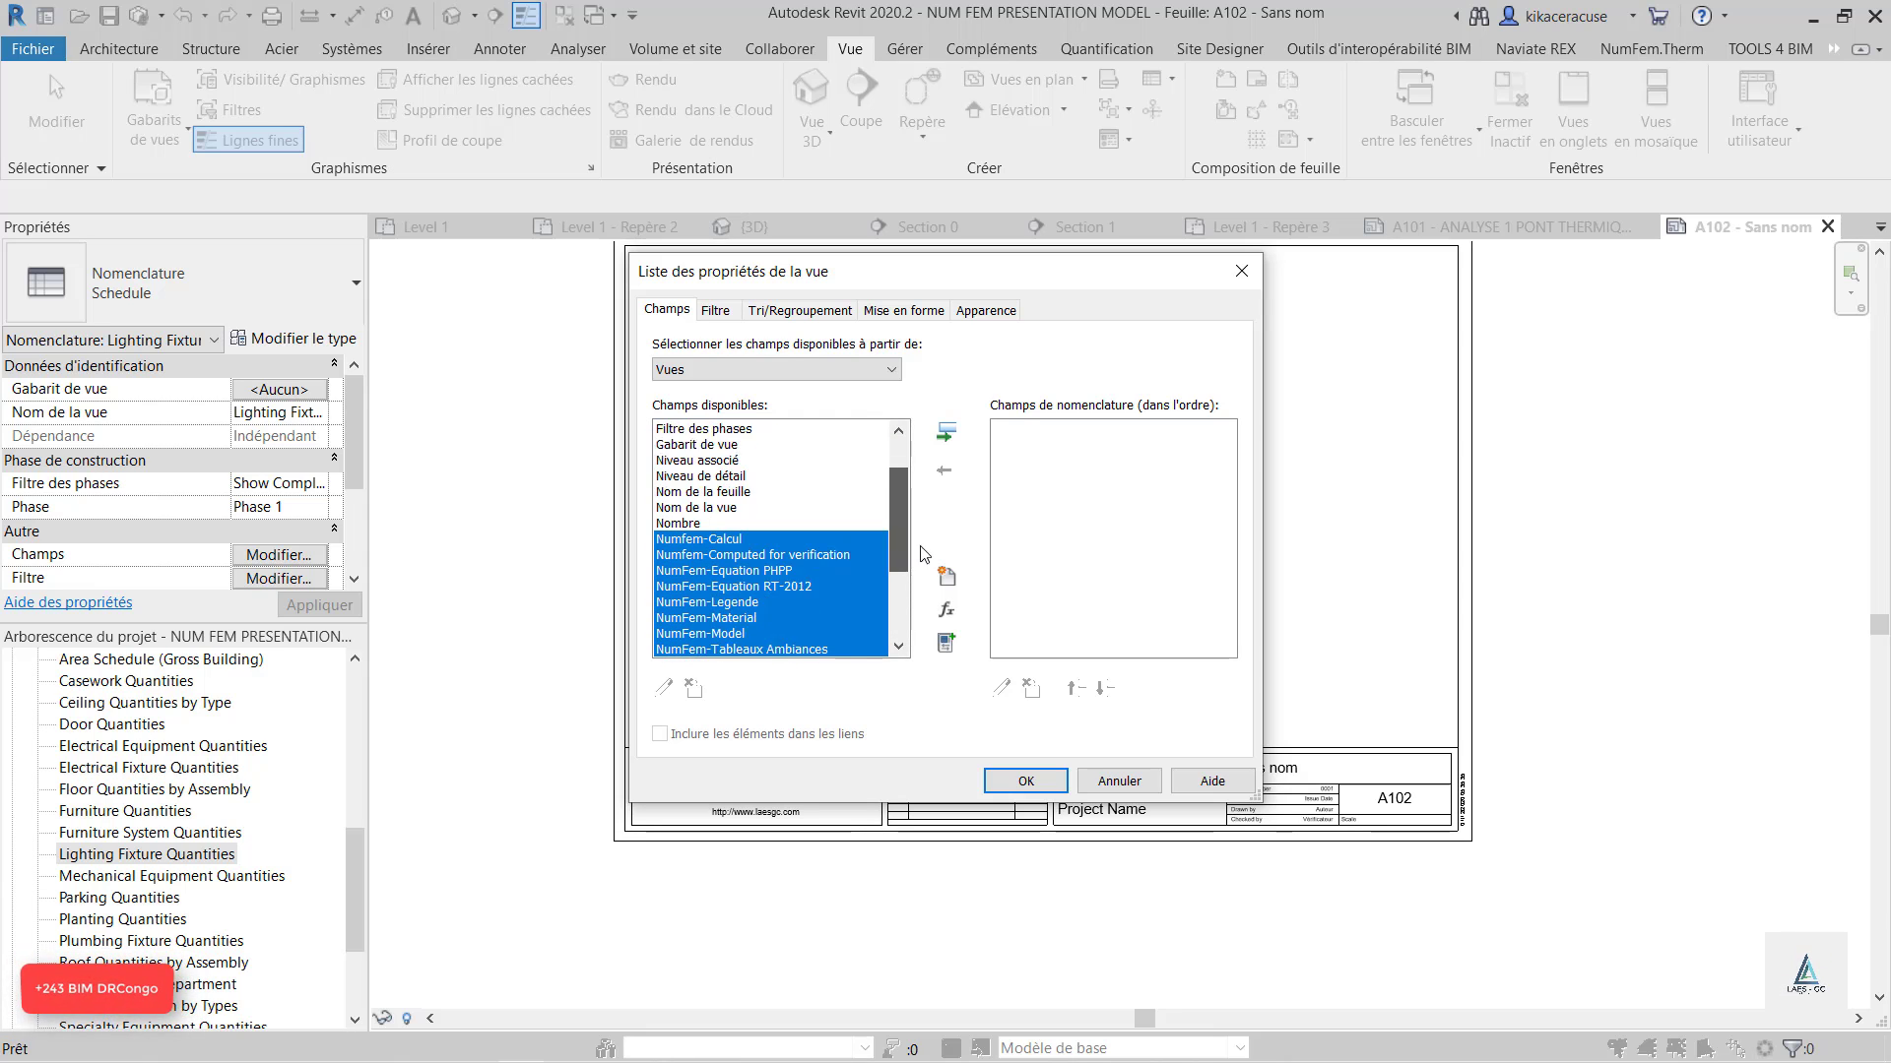
left_click(1025, 780)
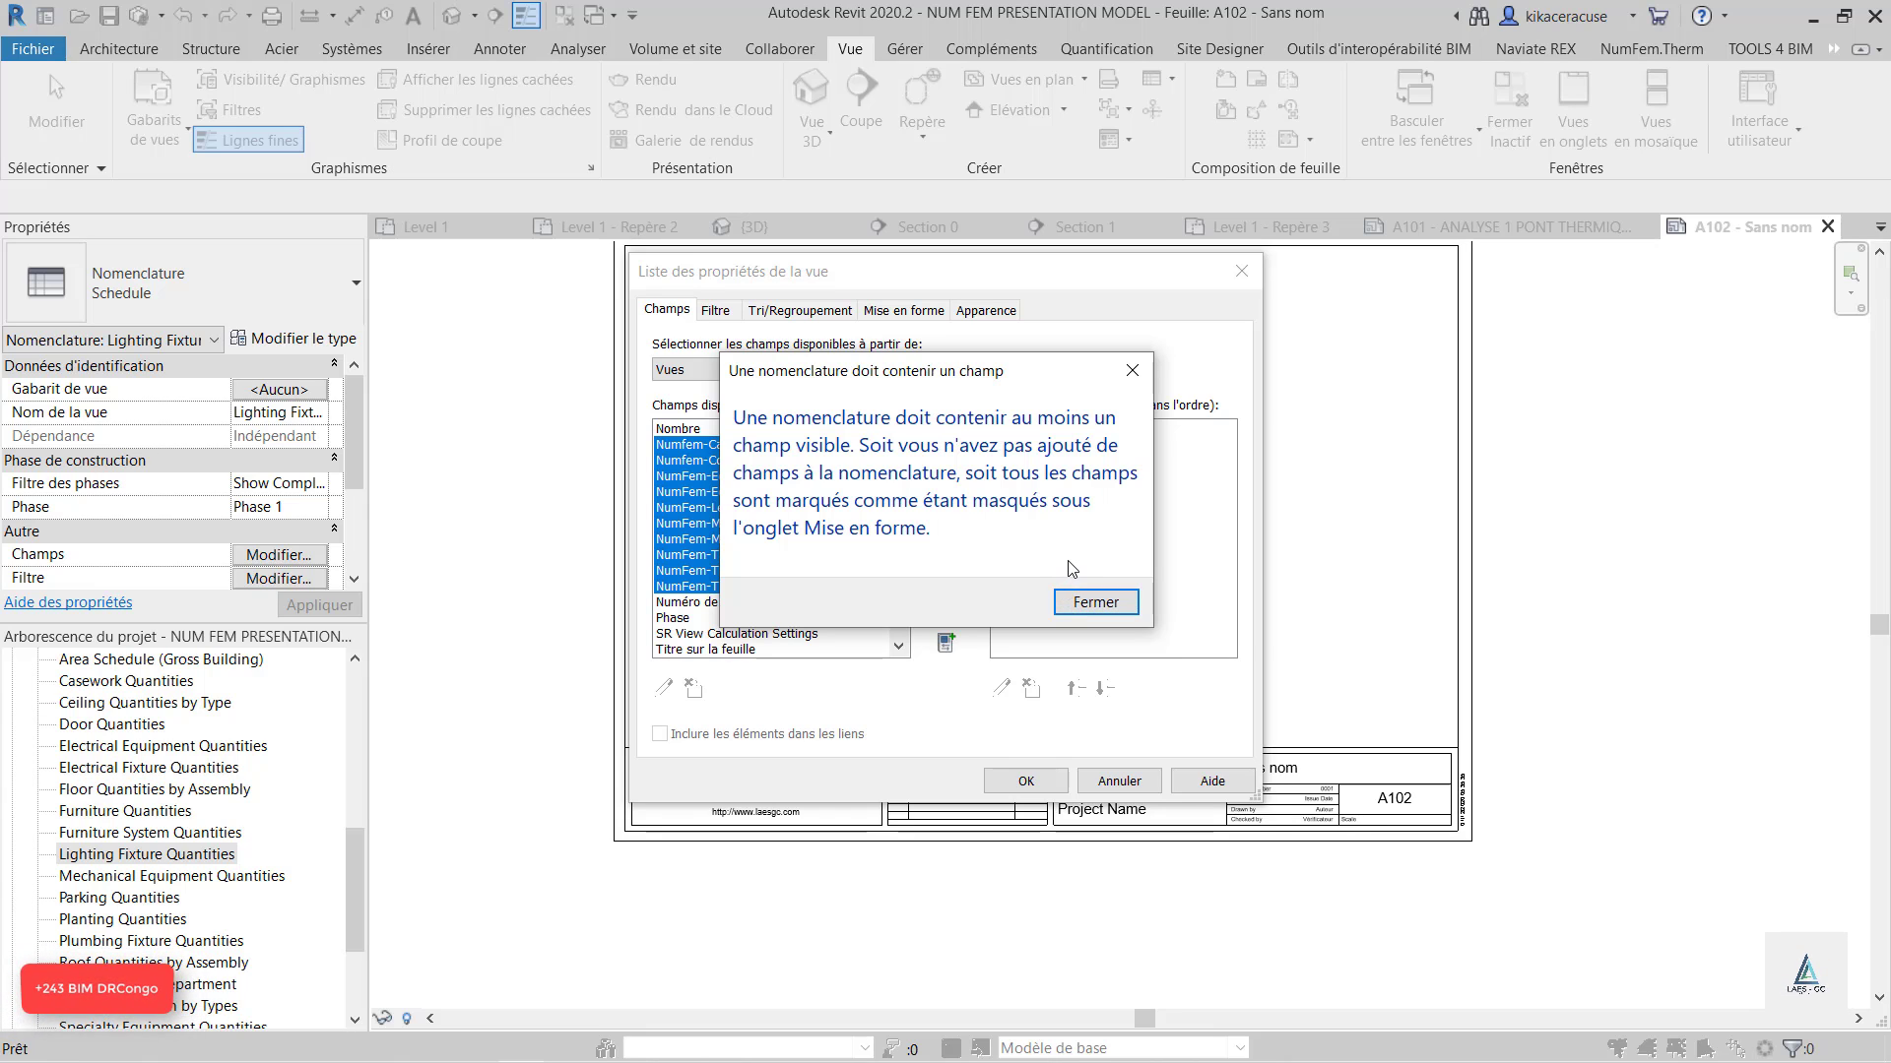
left_click(1078, 601)
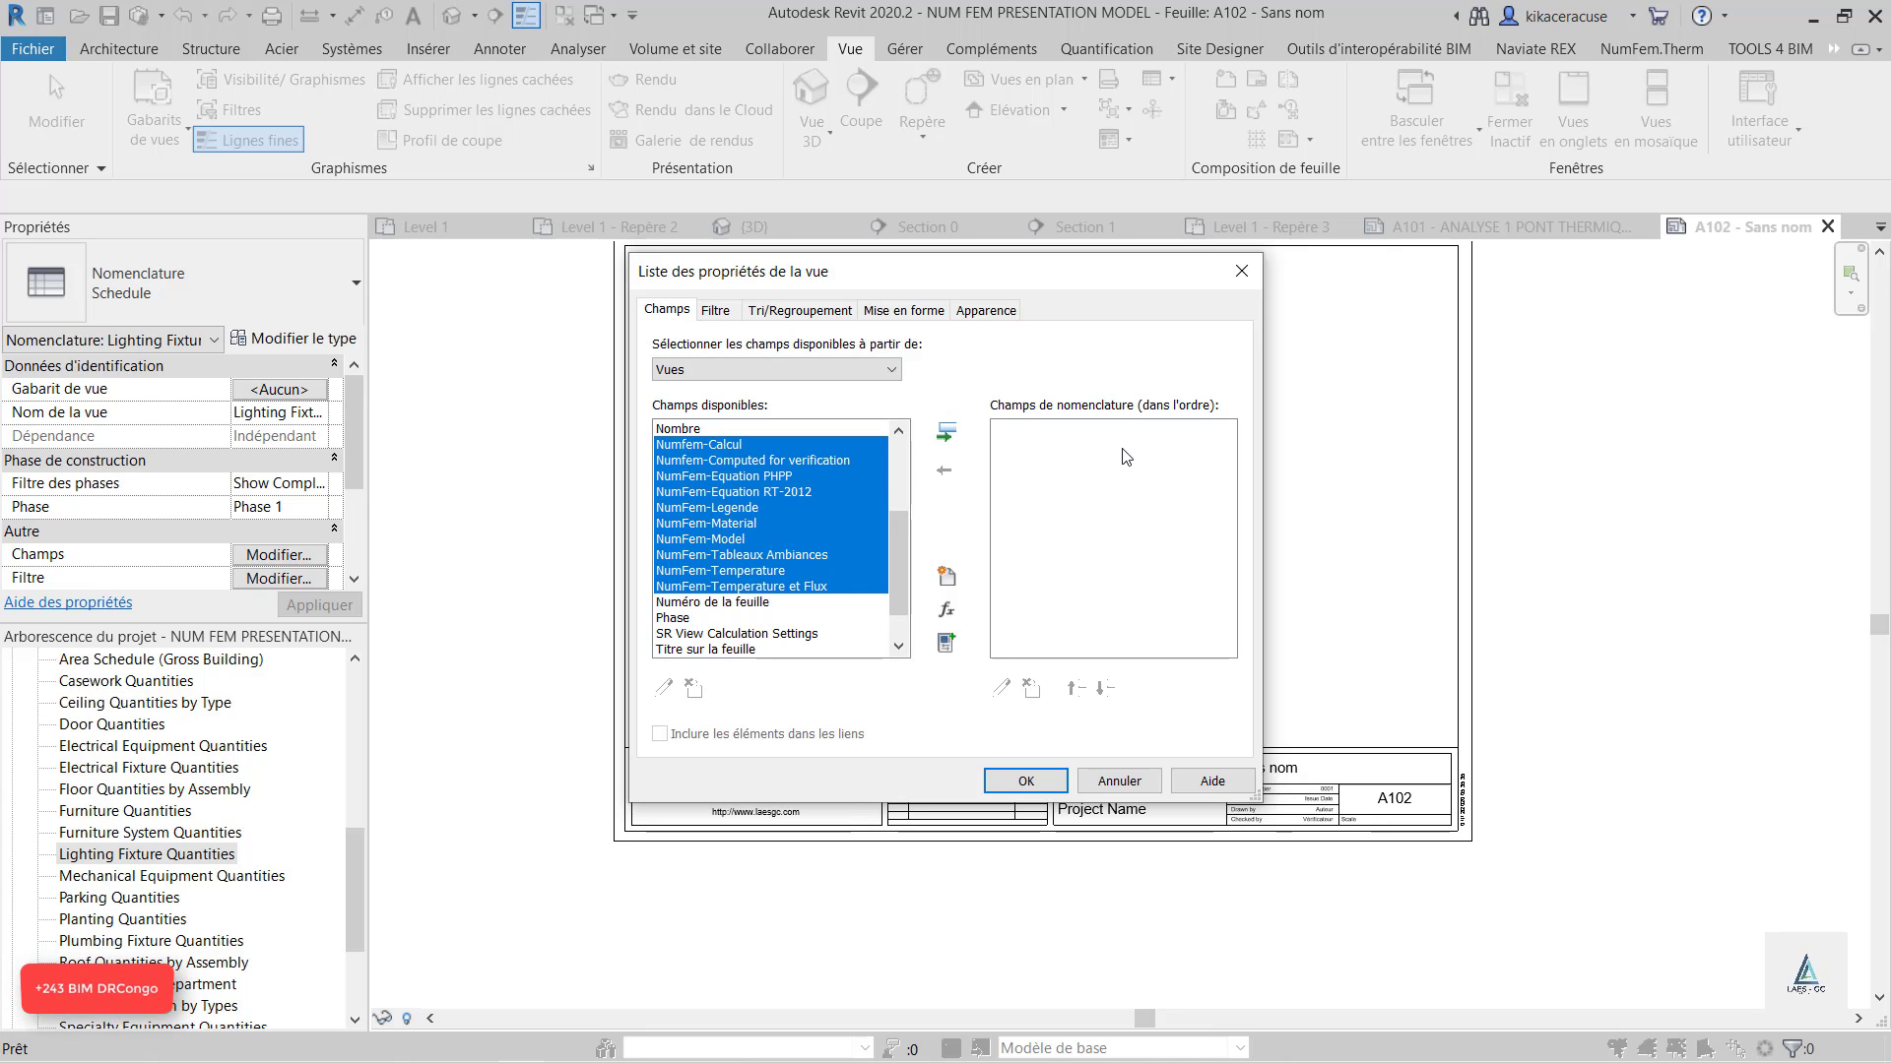
Look through the filter, sorting and formatting settings of the new view list, then cancel its creation.
left_click(725, 312)
left_click(793, 313)
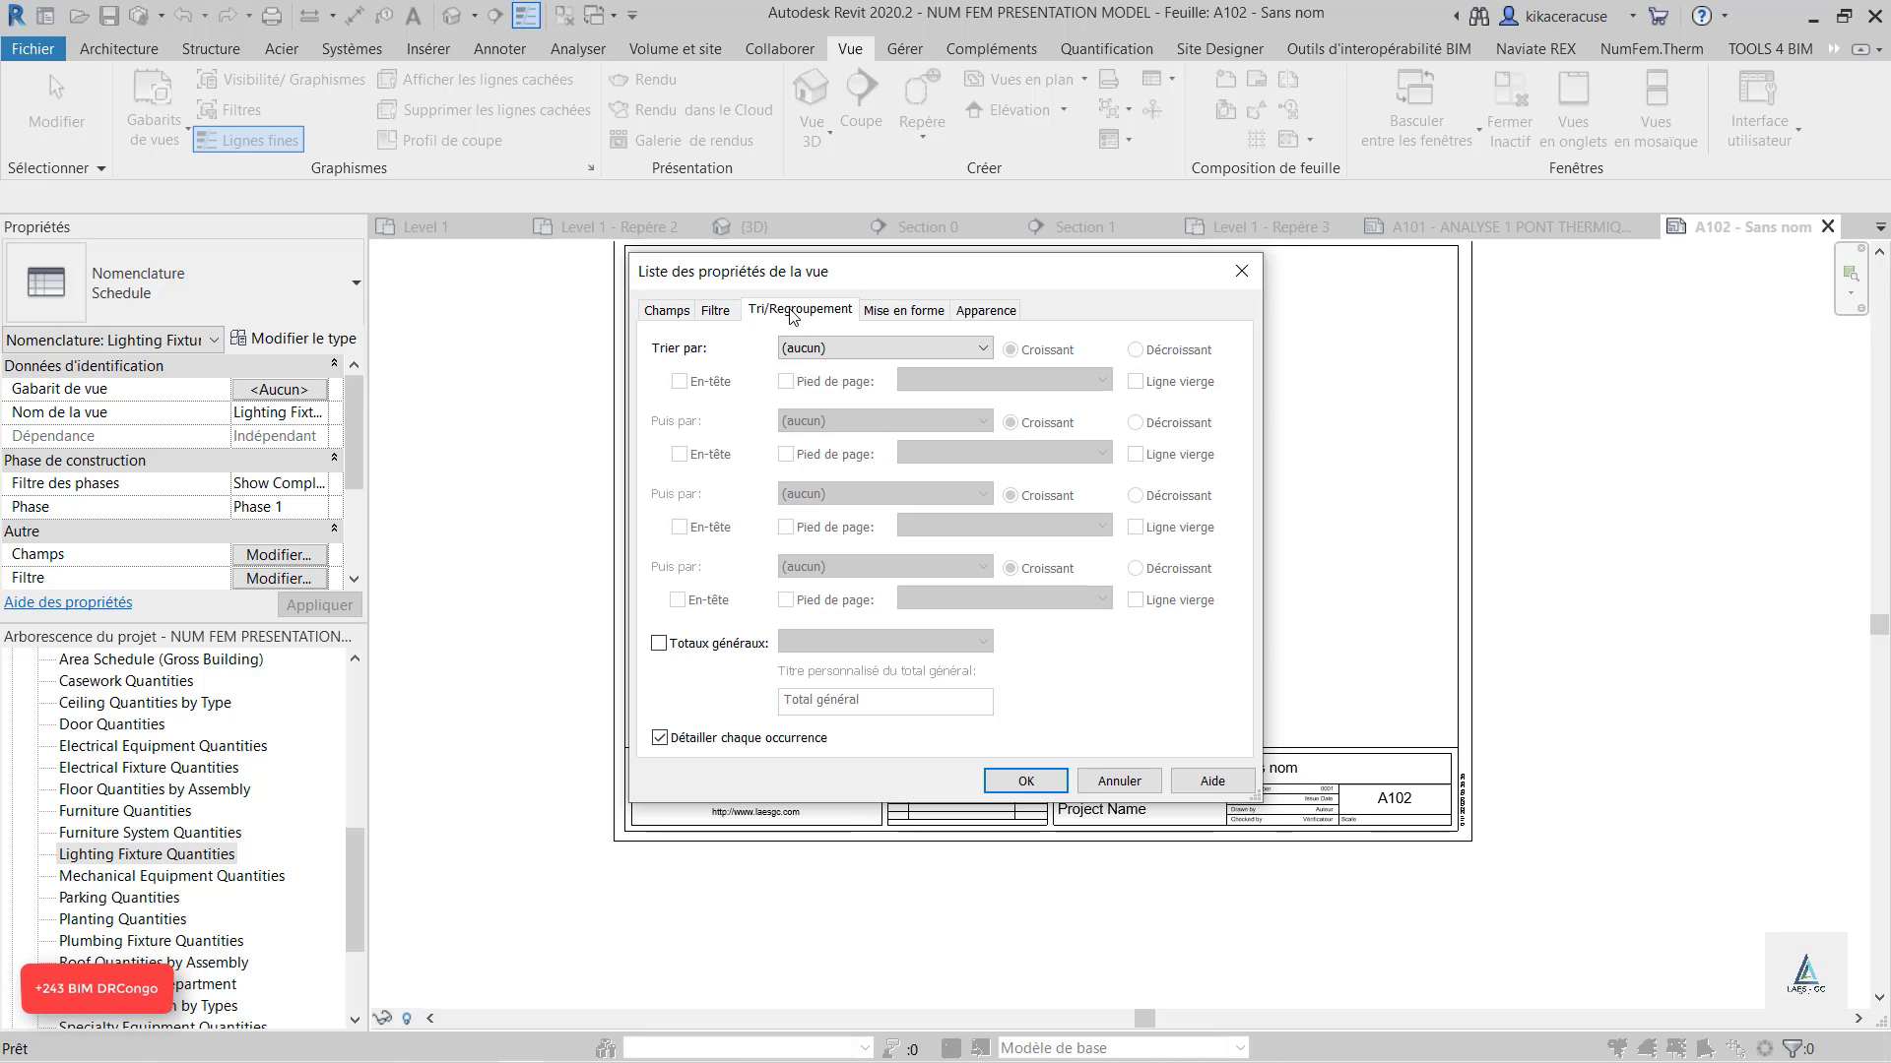
left_click(819, 347)
left_click(827, 365)
left_click(920, 313)
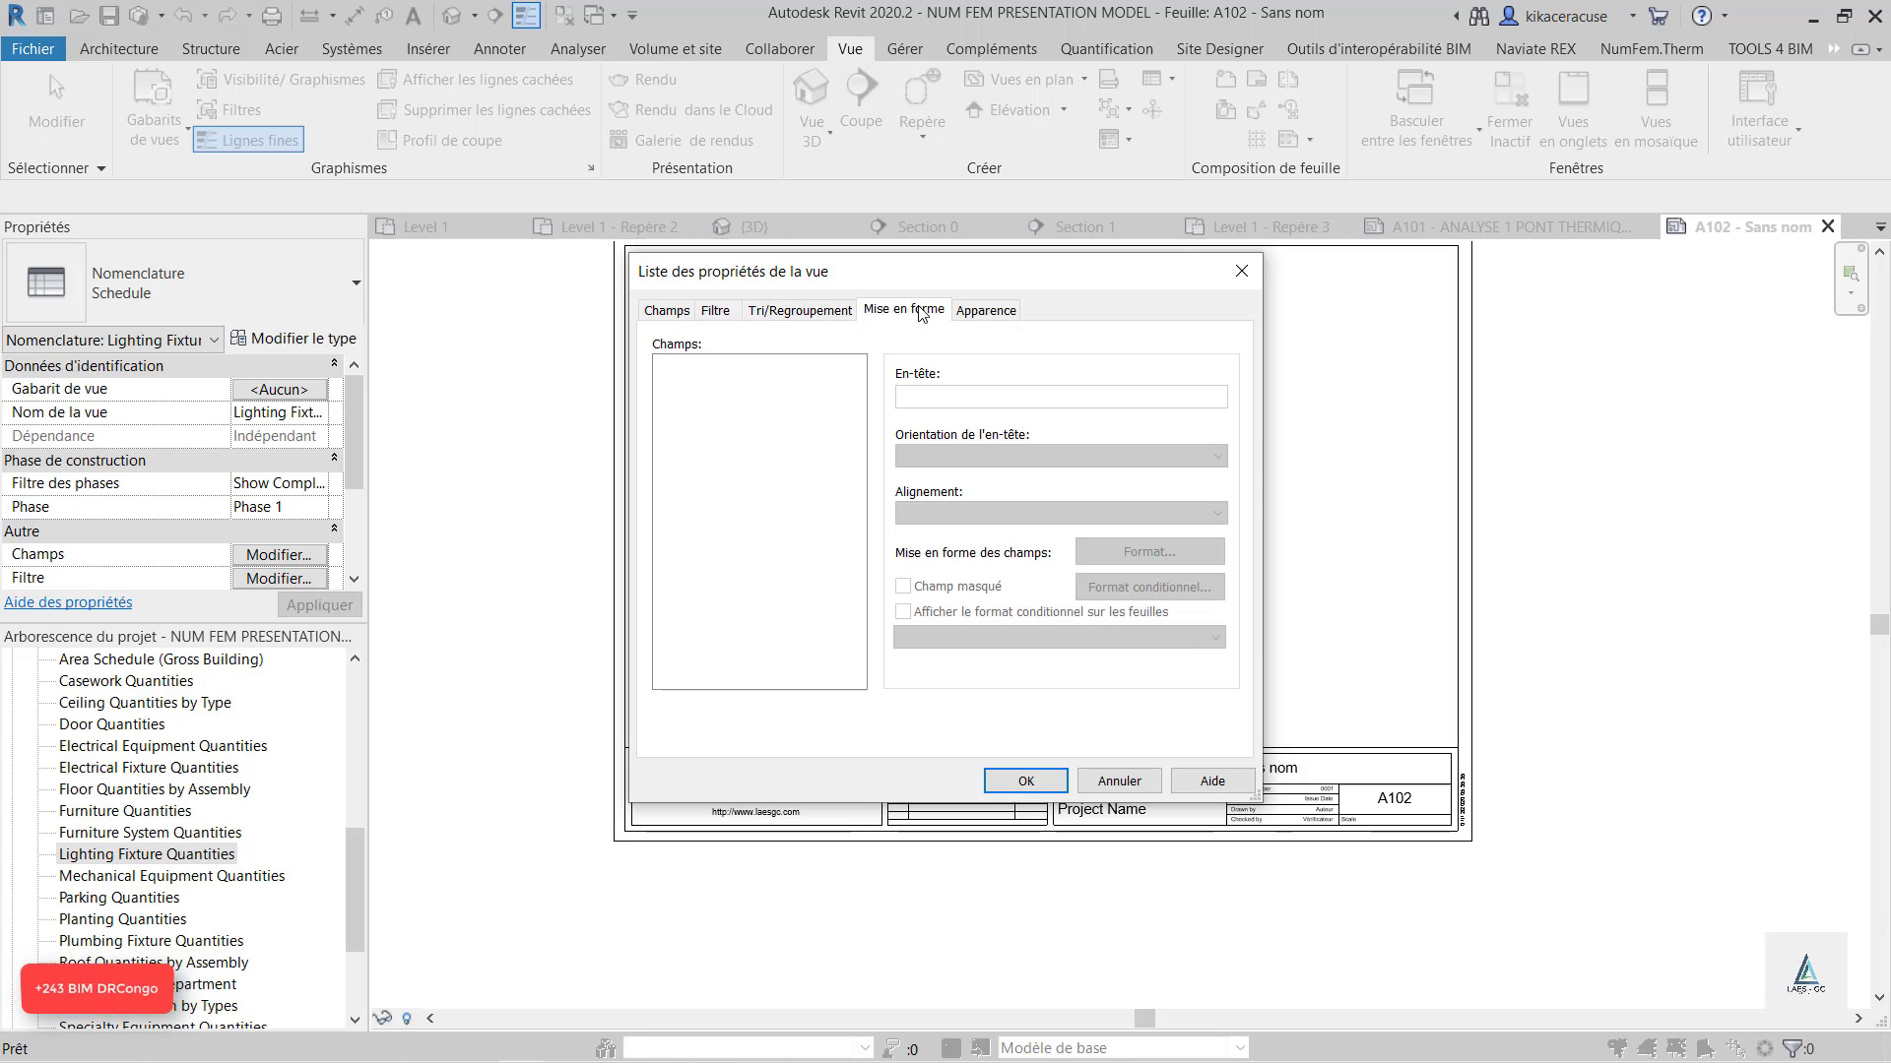
left_click(716, 311)
left_click(676, 313)
left_click(1241, 271)
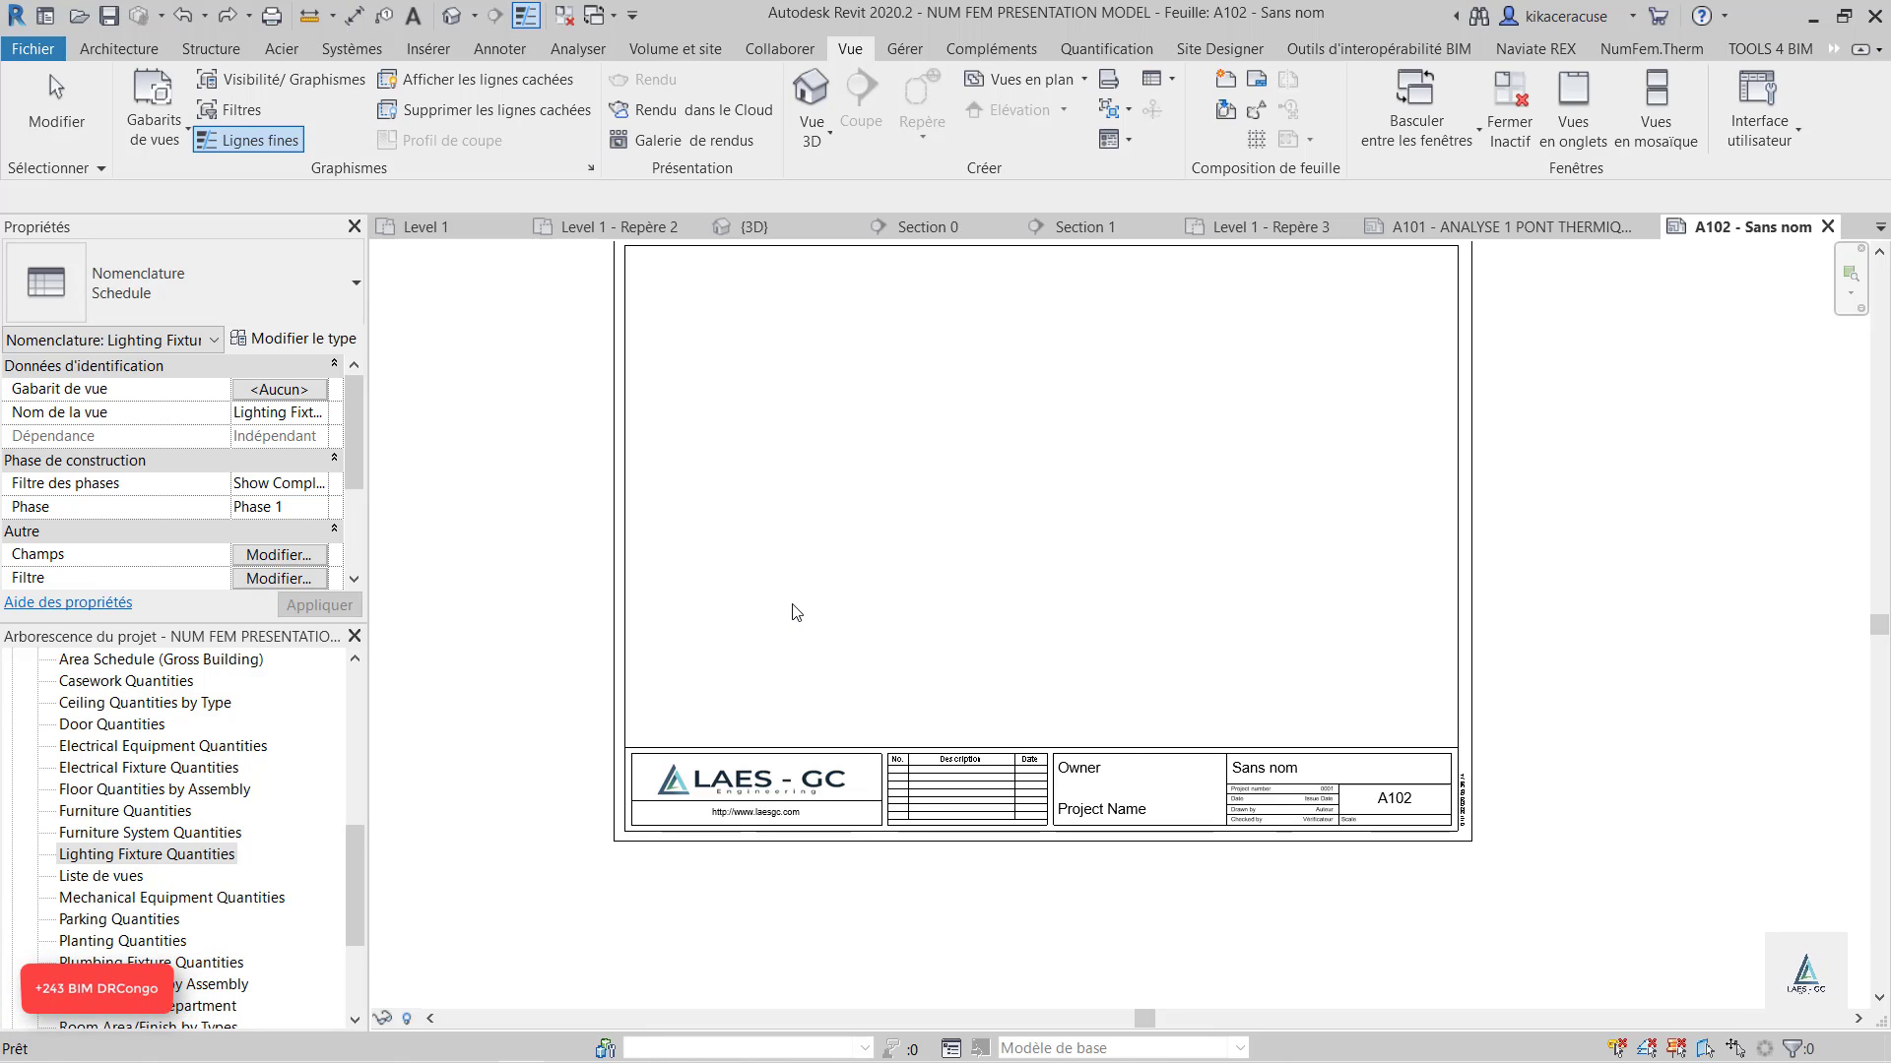
Undo the deletions of the Liste de vues schedule from the project and from sheet A102.
scroll(1050, 683, "up", 5)
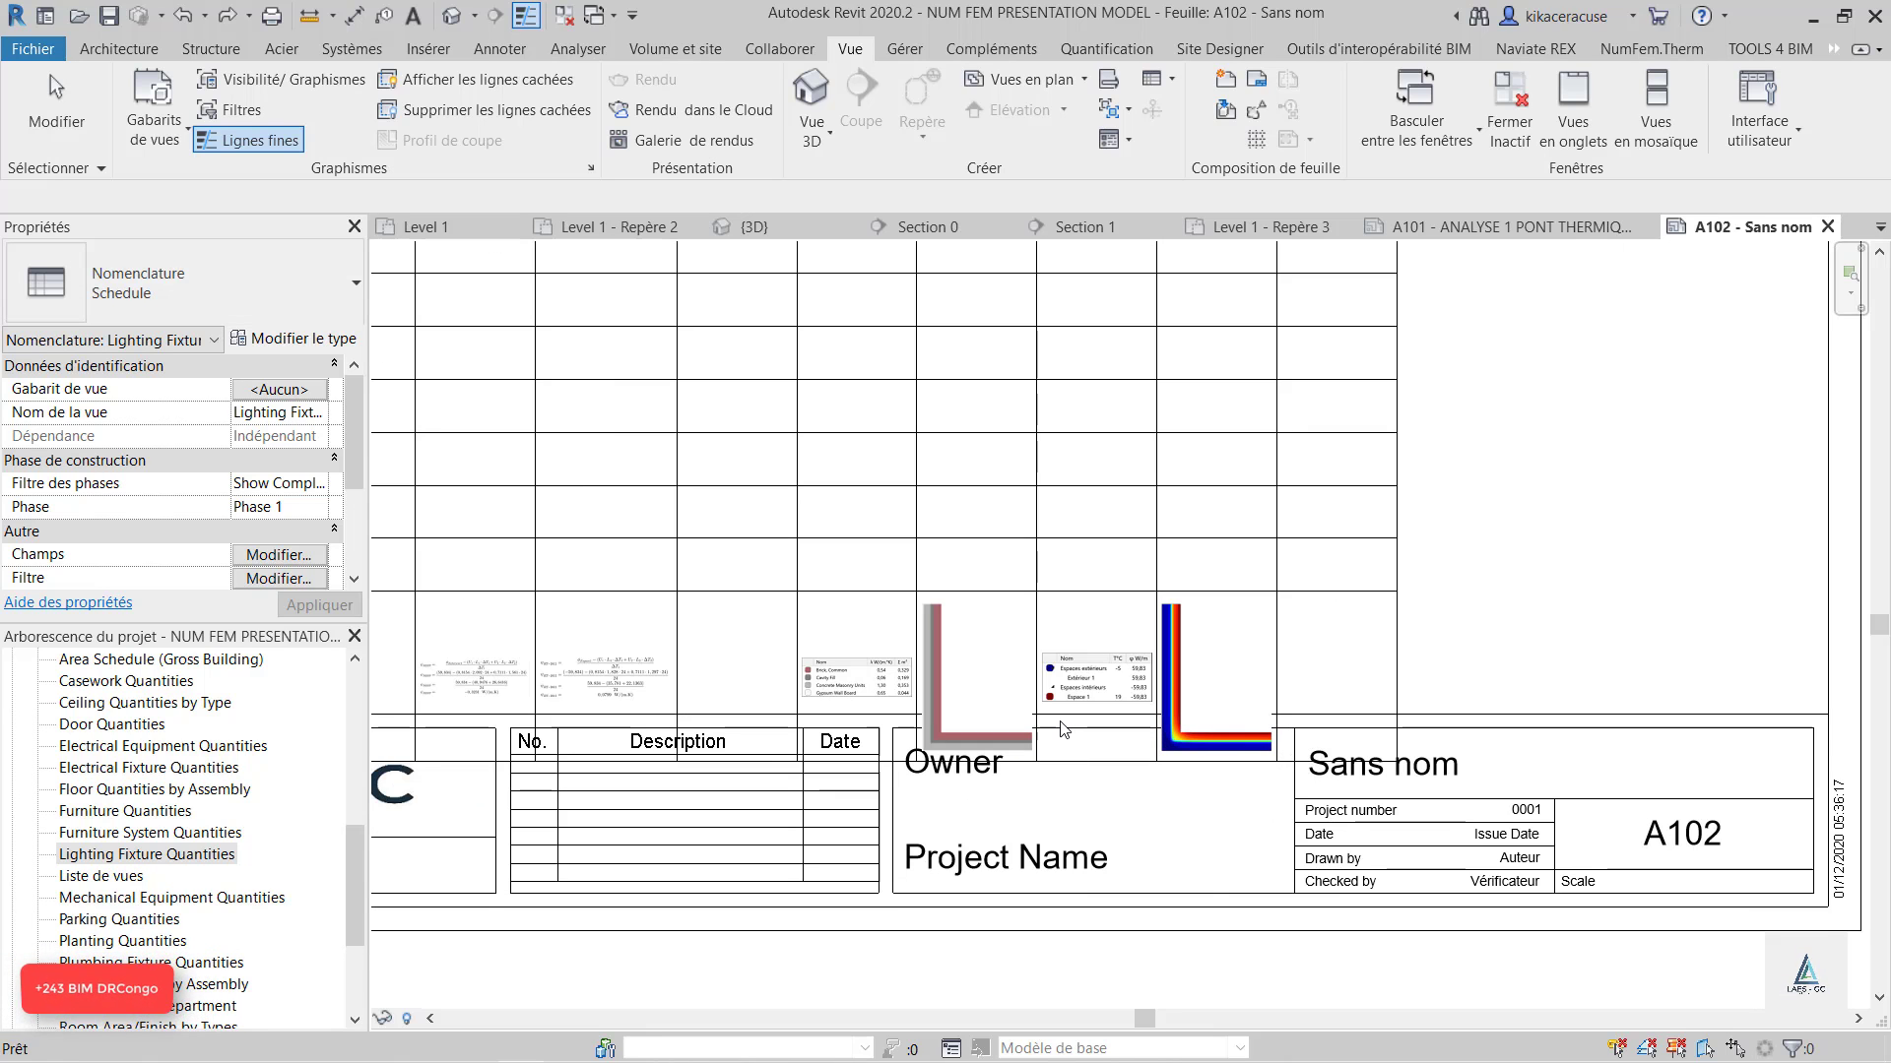
scroll(1294, 669, "down", 6)
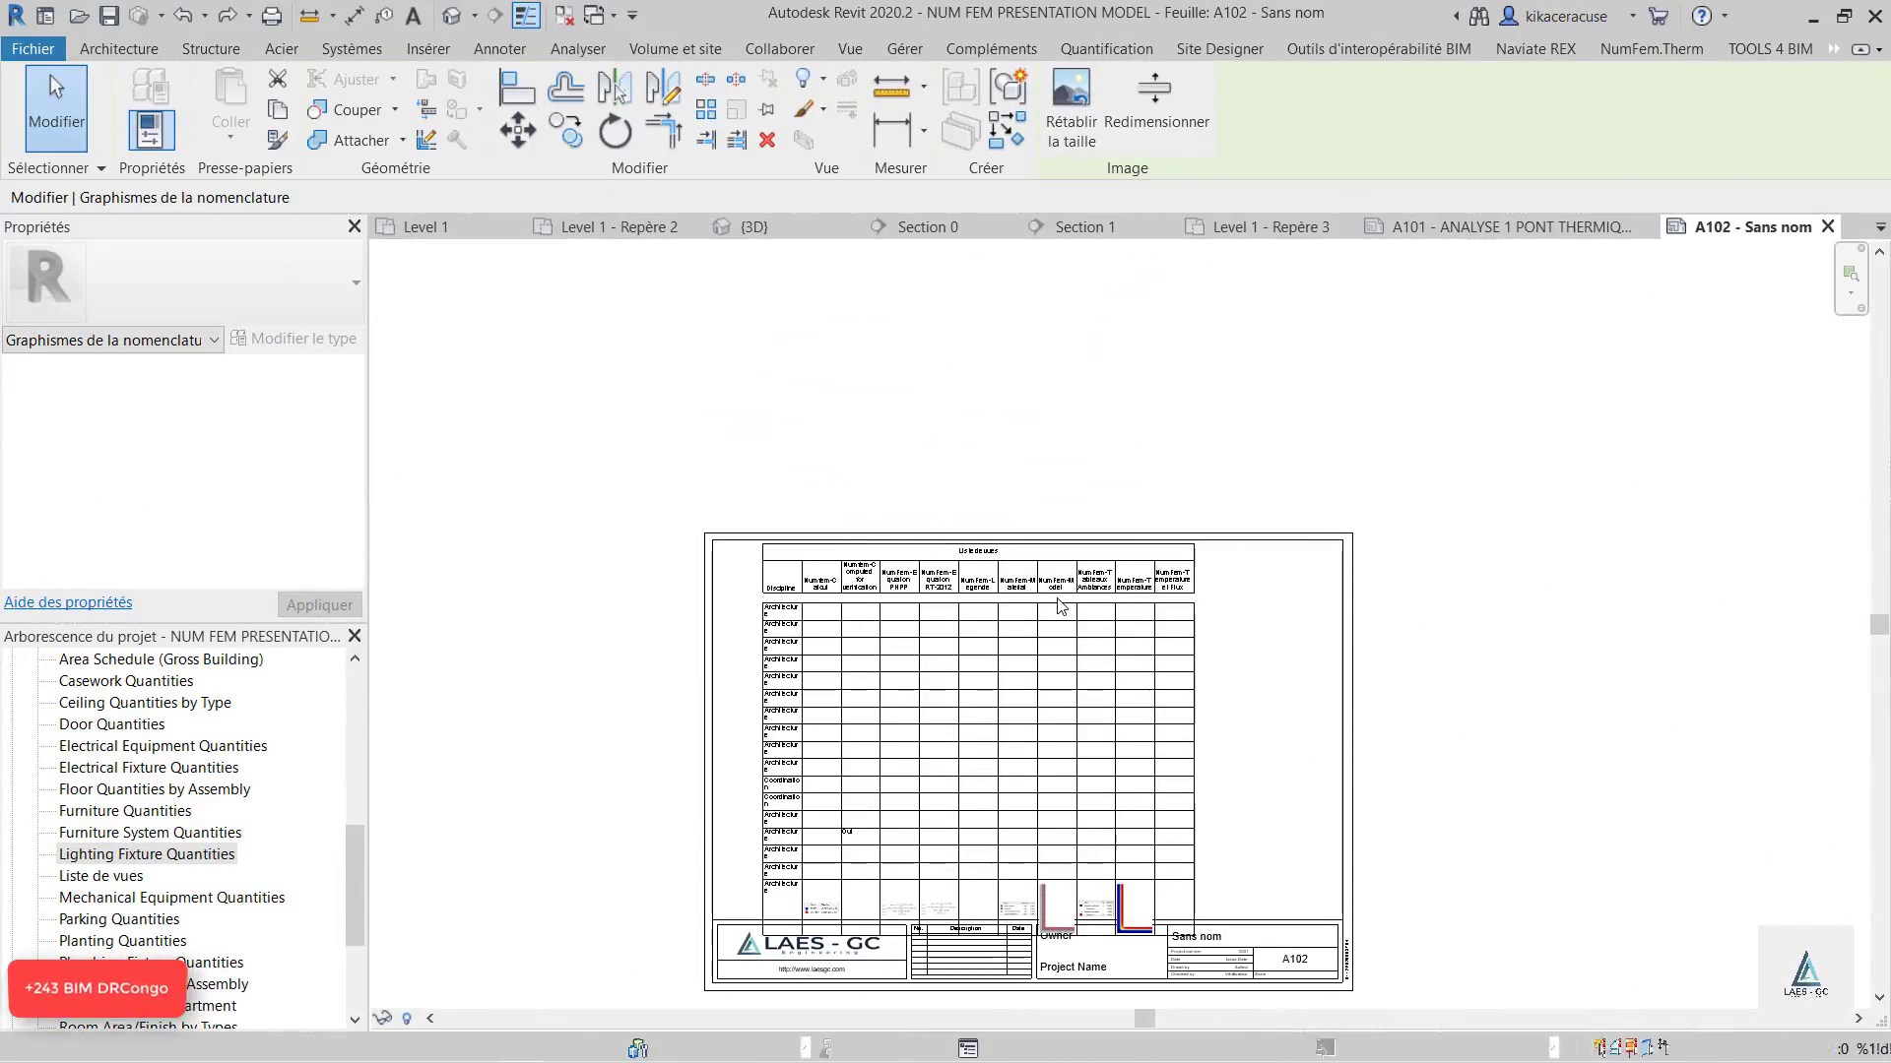
scroll(829, 310, "down", 4)
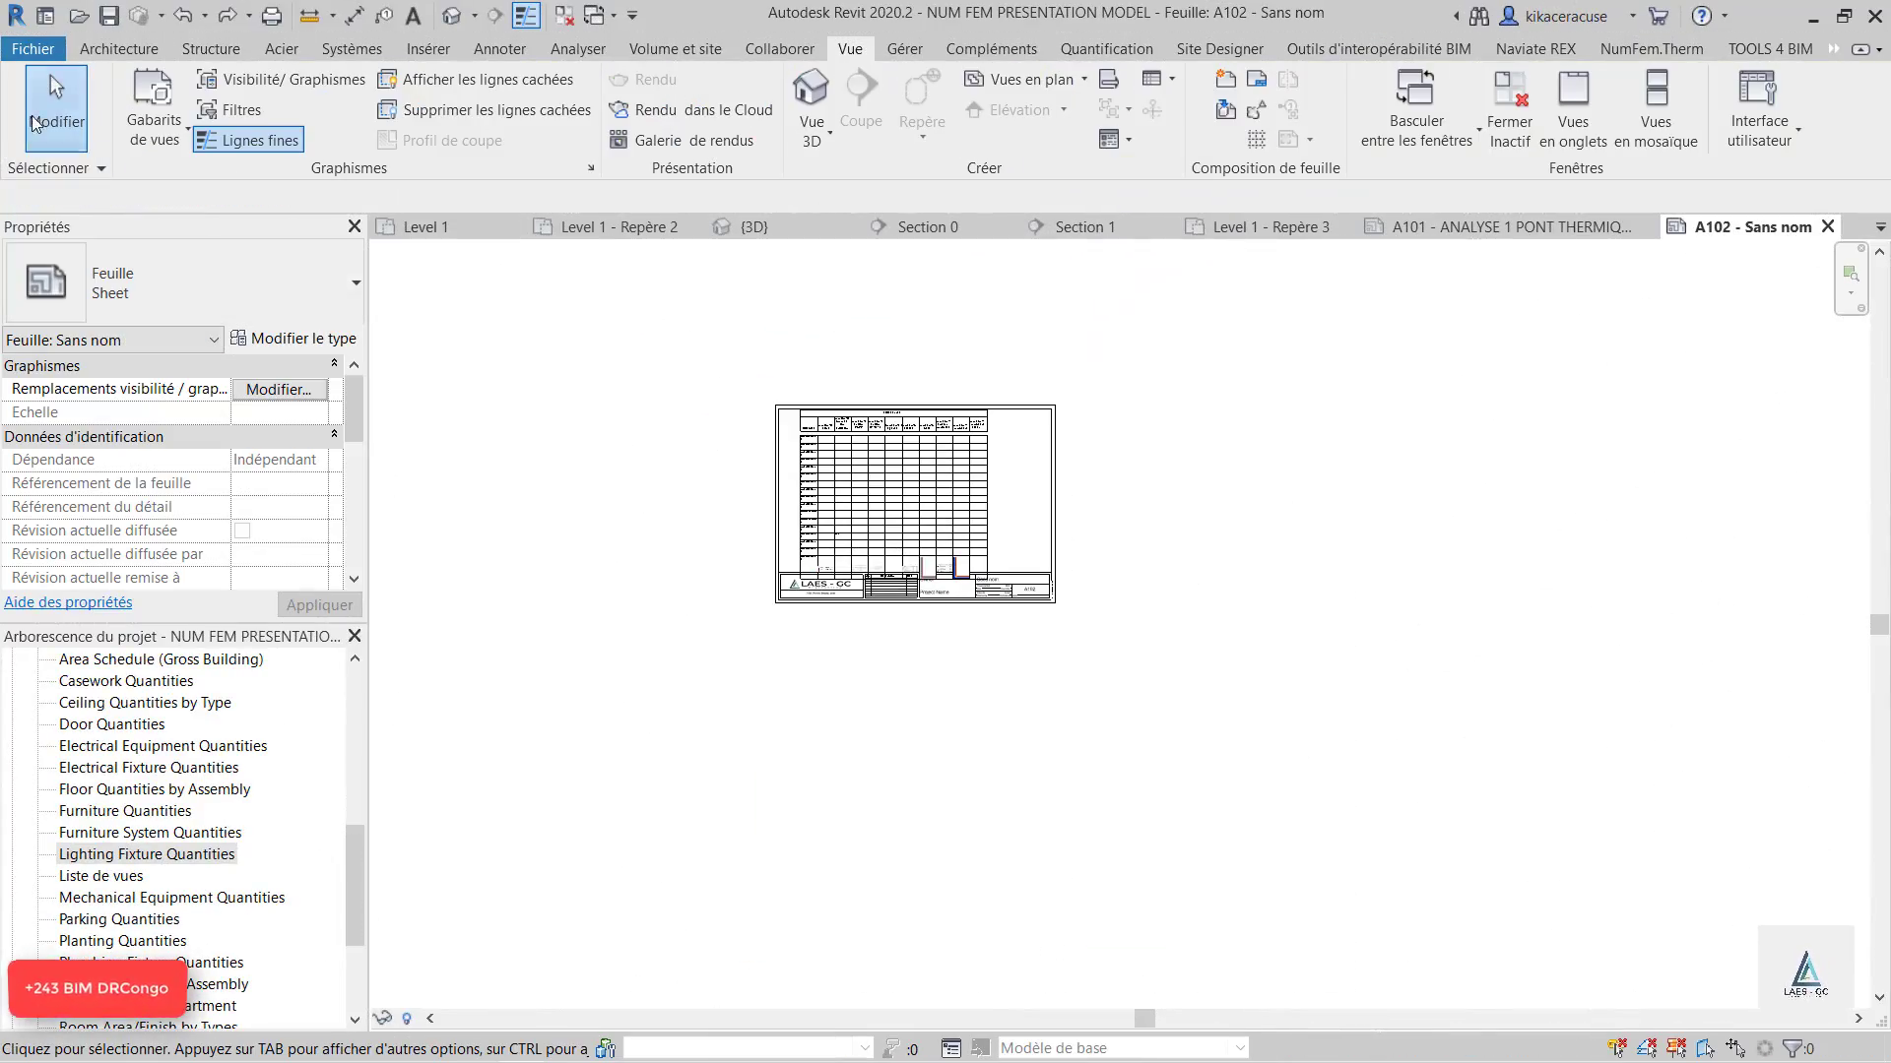
Create a new project based on the Gabarit de construction template.
left_click(50, 17)
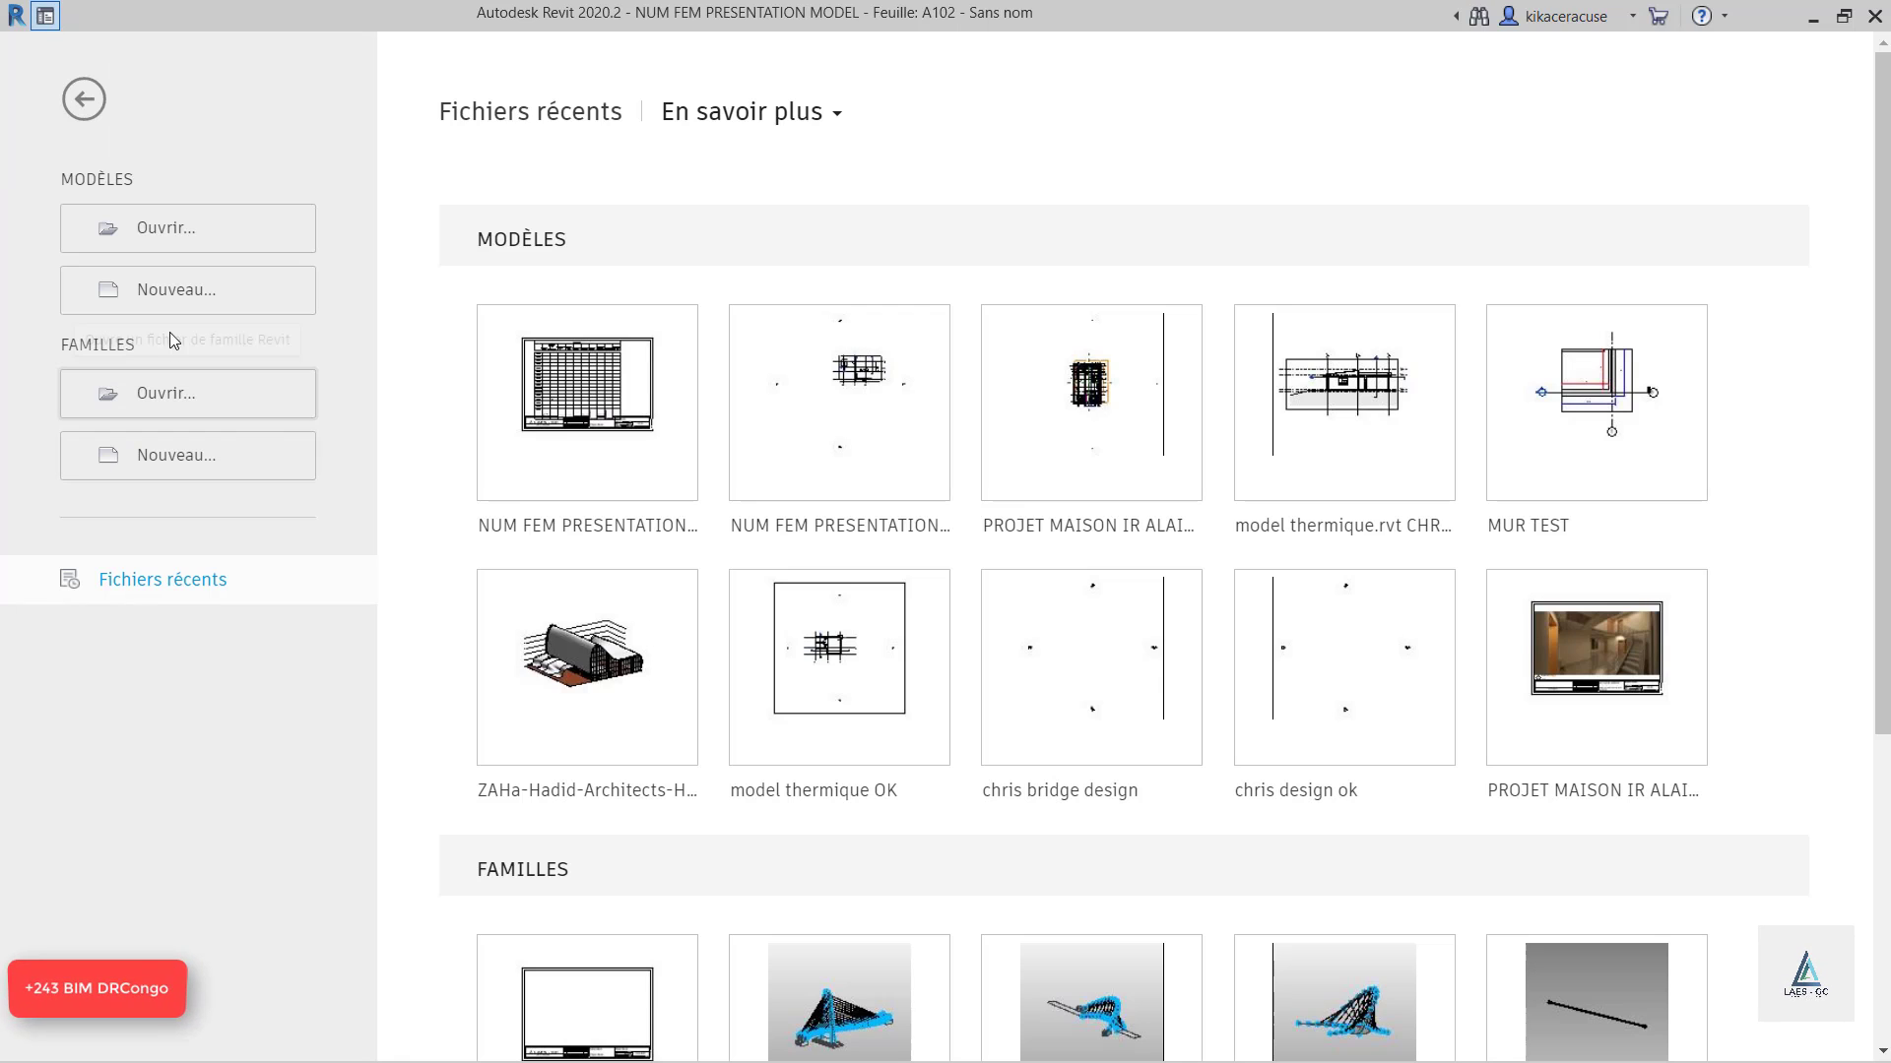
scroll(484, 491, "down", 5)
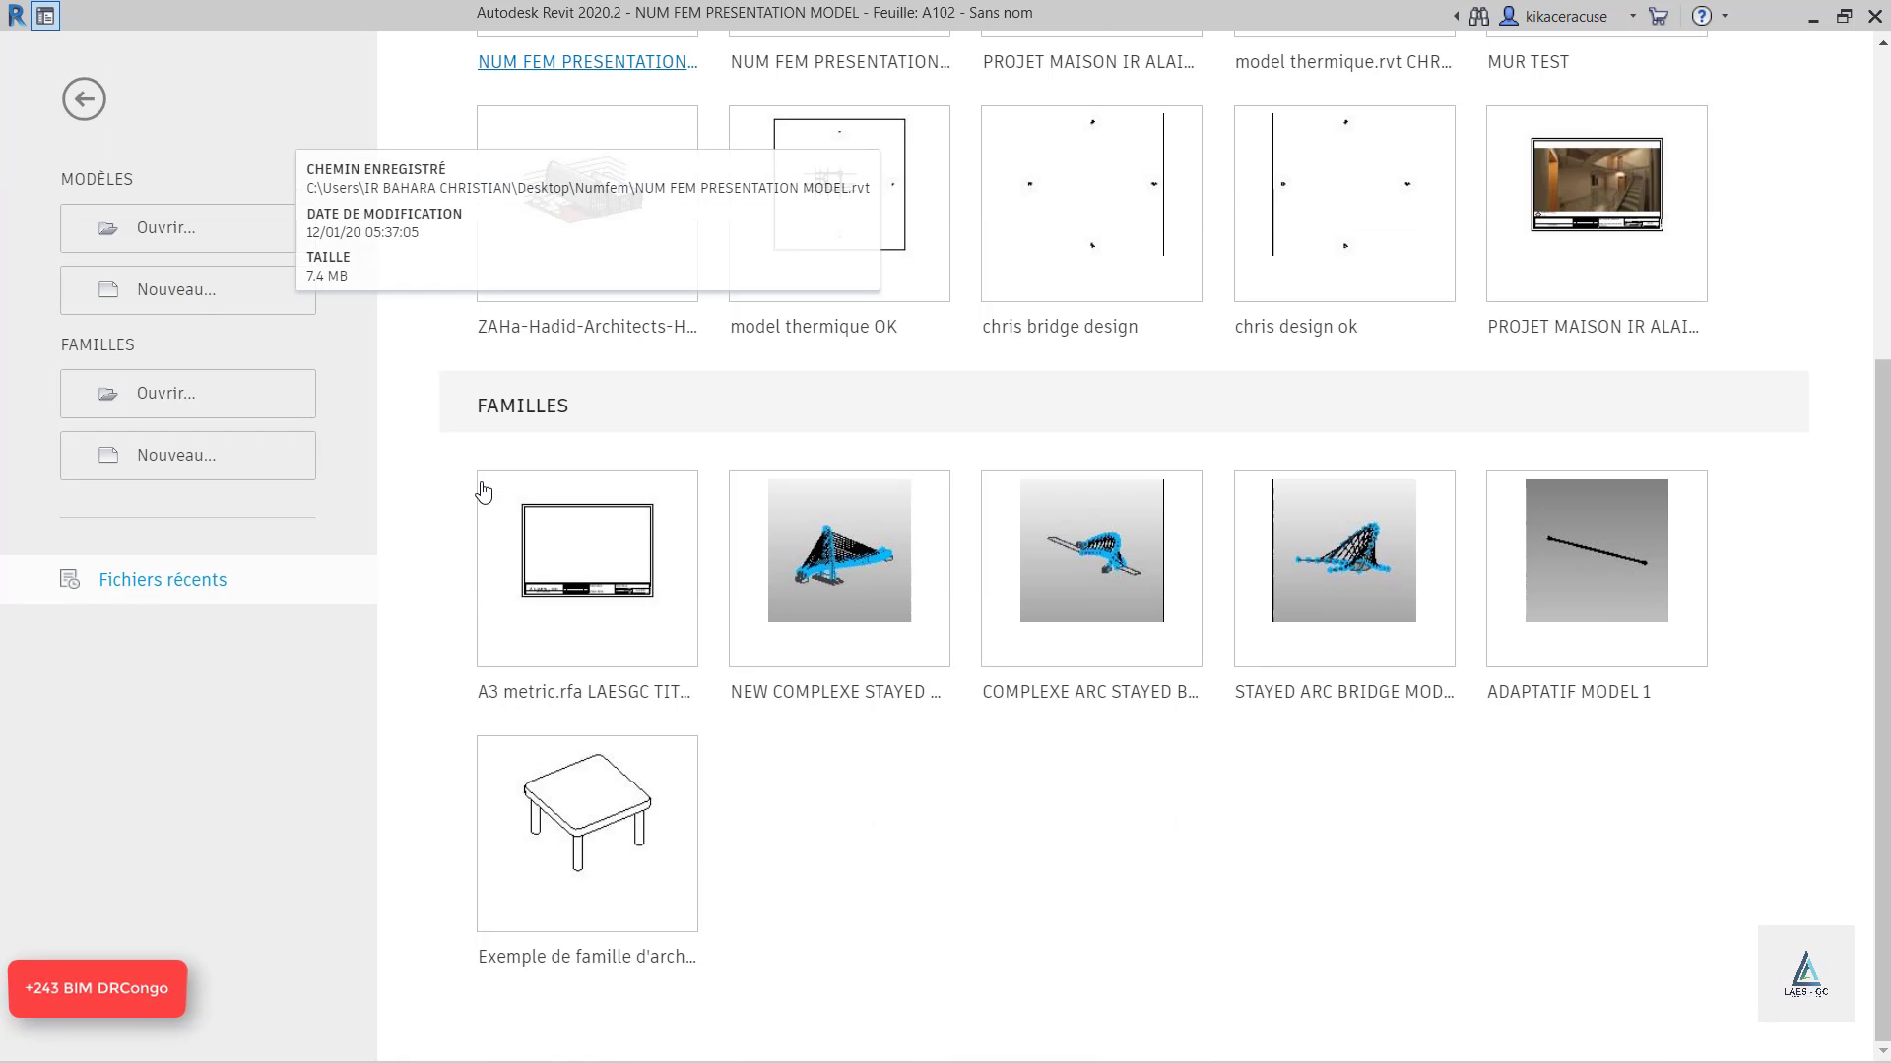
left_click(174, 299)
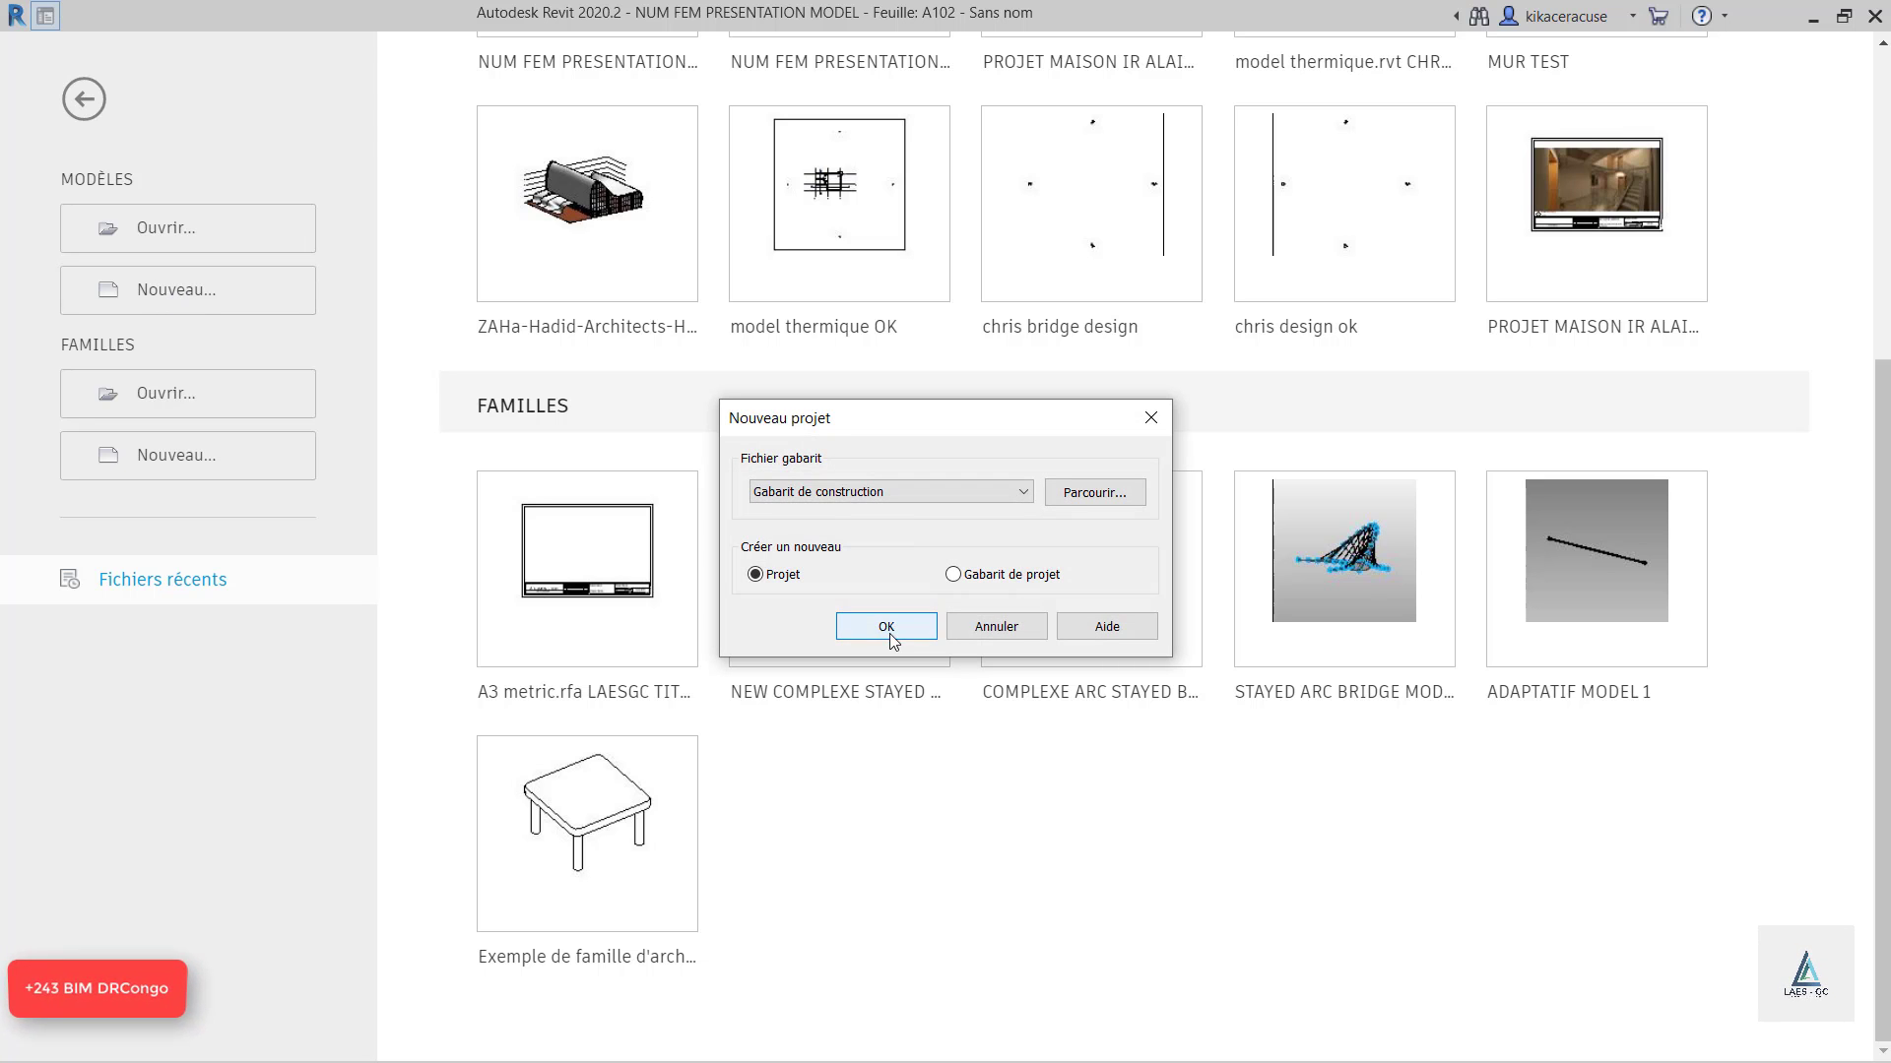
left_click(887, 629)
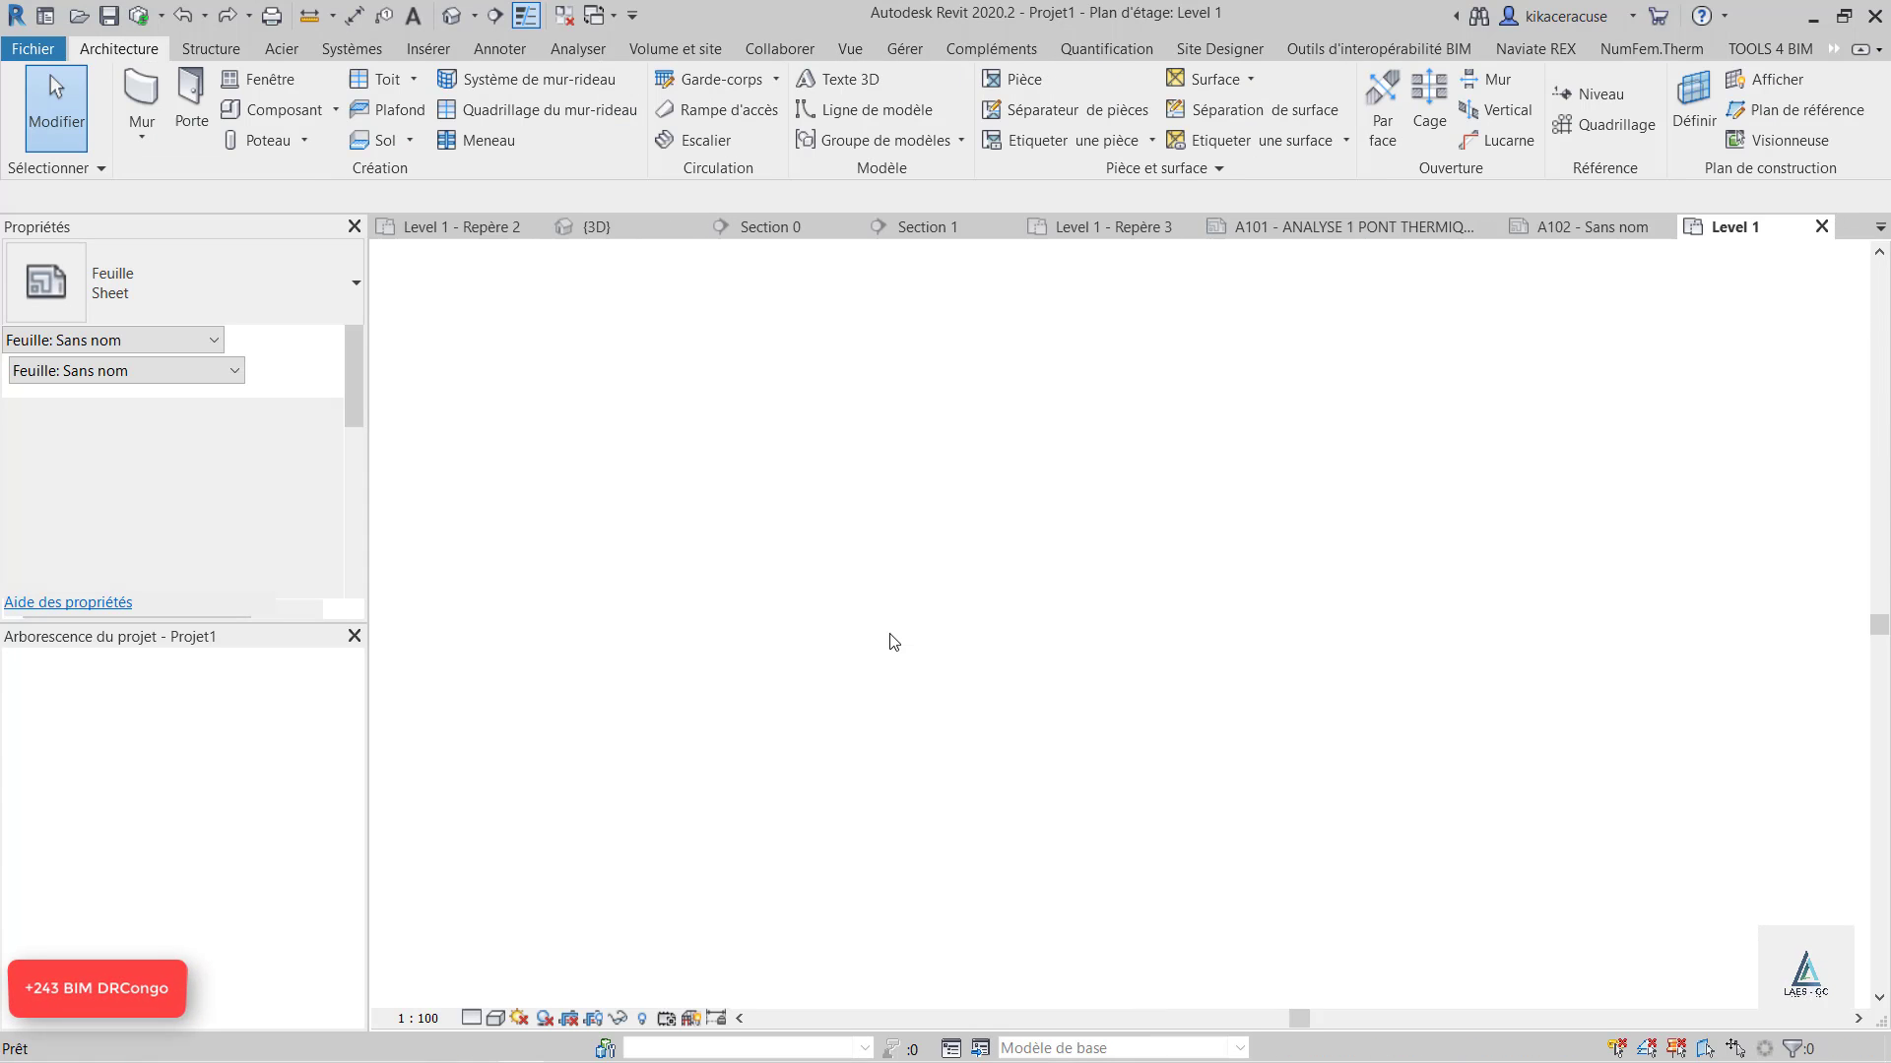
scroll(1156, 493, "up", 1)
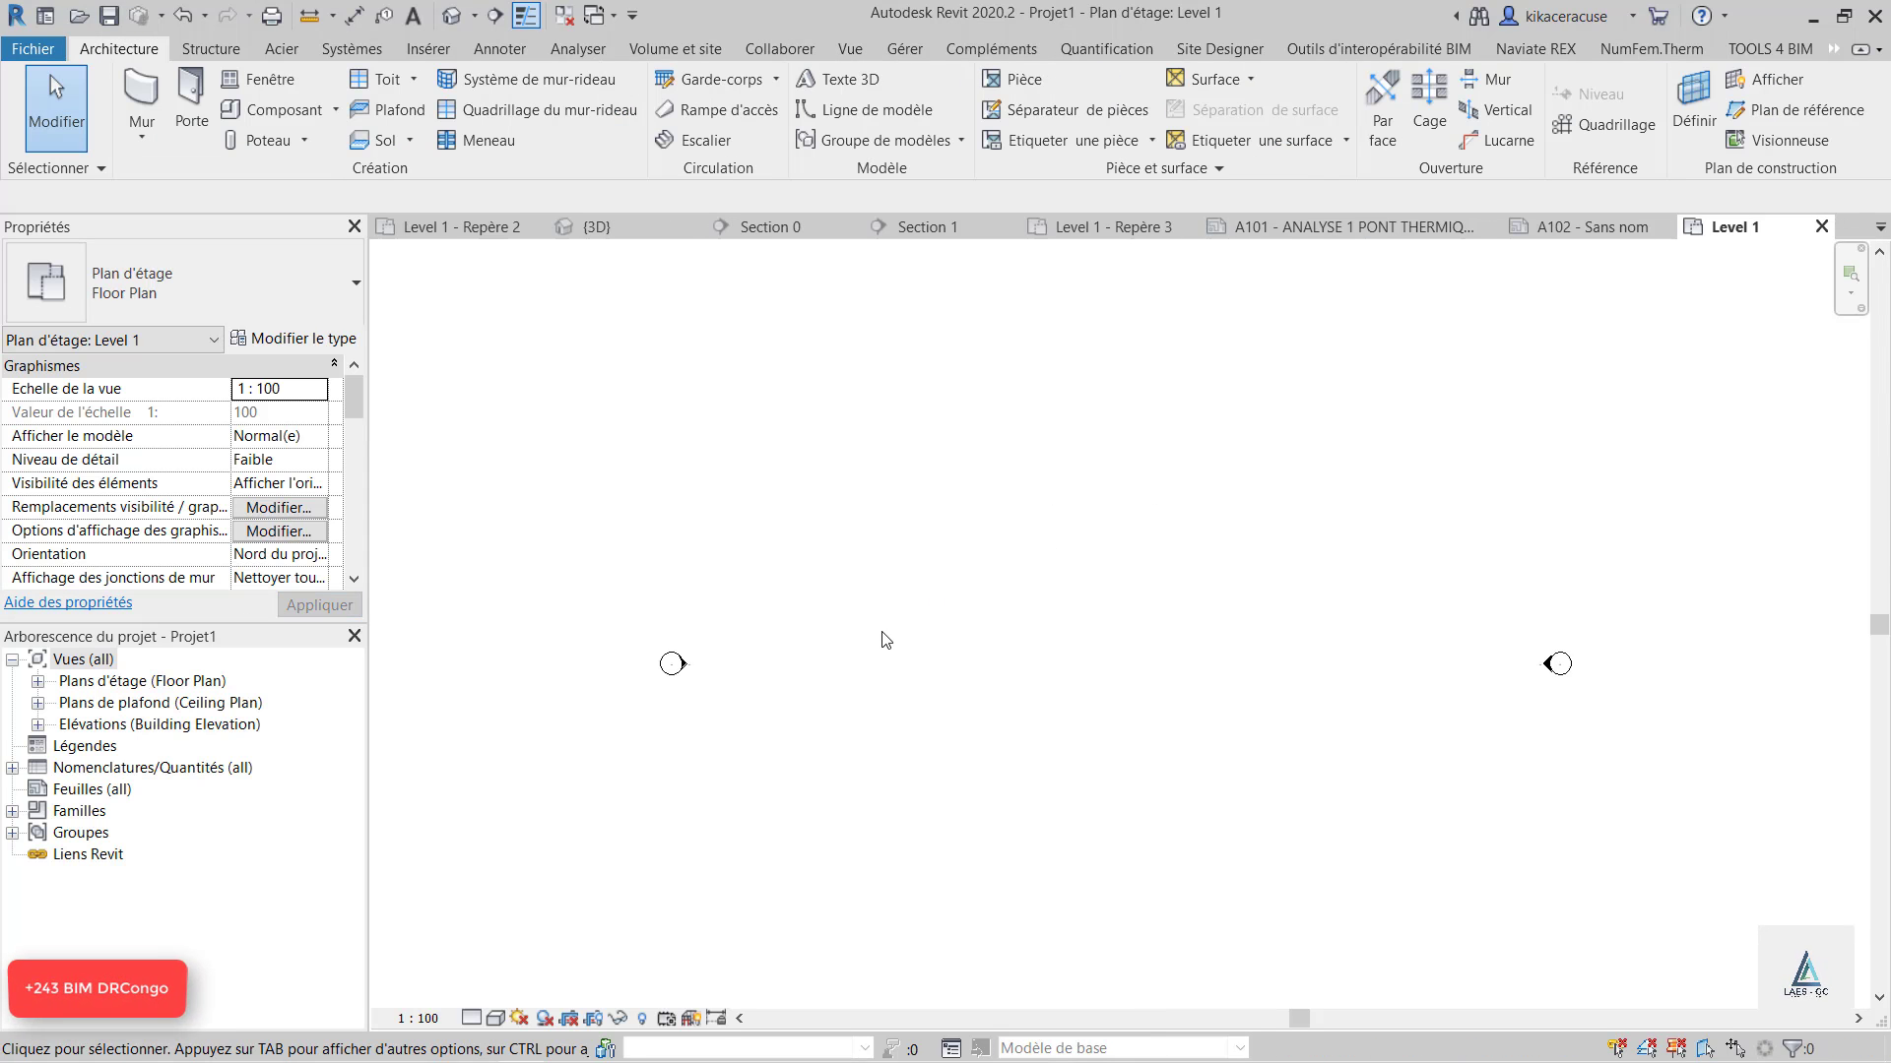
scroll(882, 637, "down", 3)
scroll(943, 635, "up", 1)
Import the NumFem.Therm settings from the NUM FEM PRESENTATION MODEL file in the desktop's Numfem folder into the new project.
left_click(1642, 61)
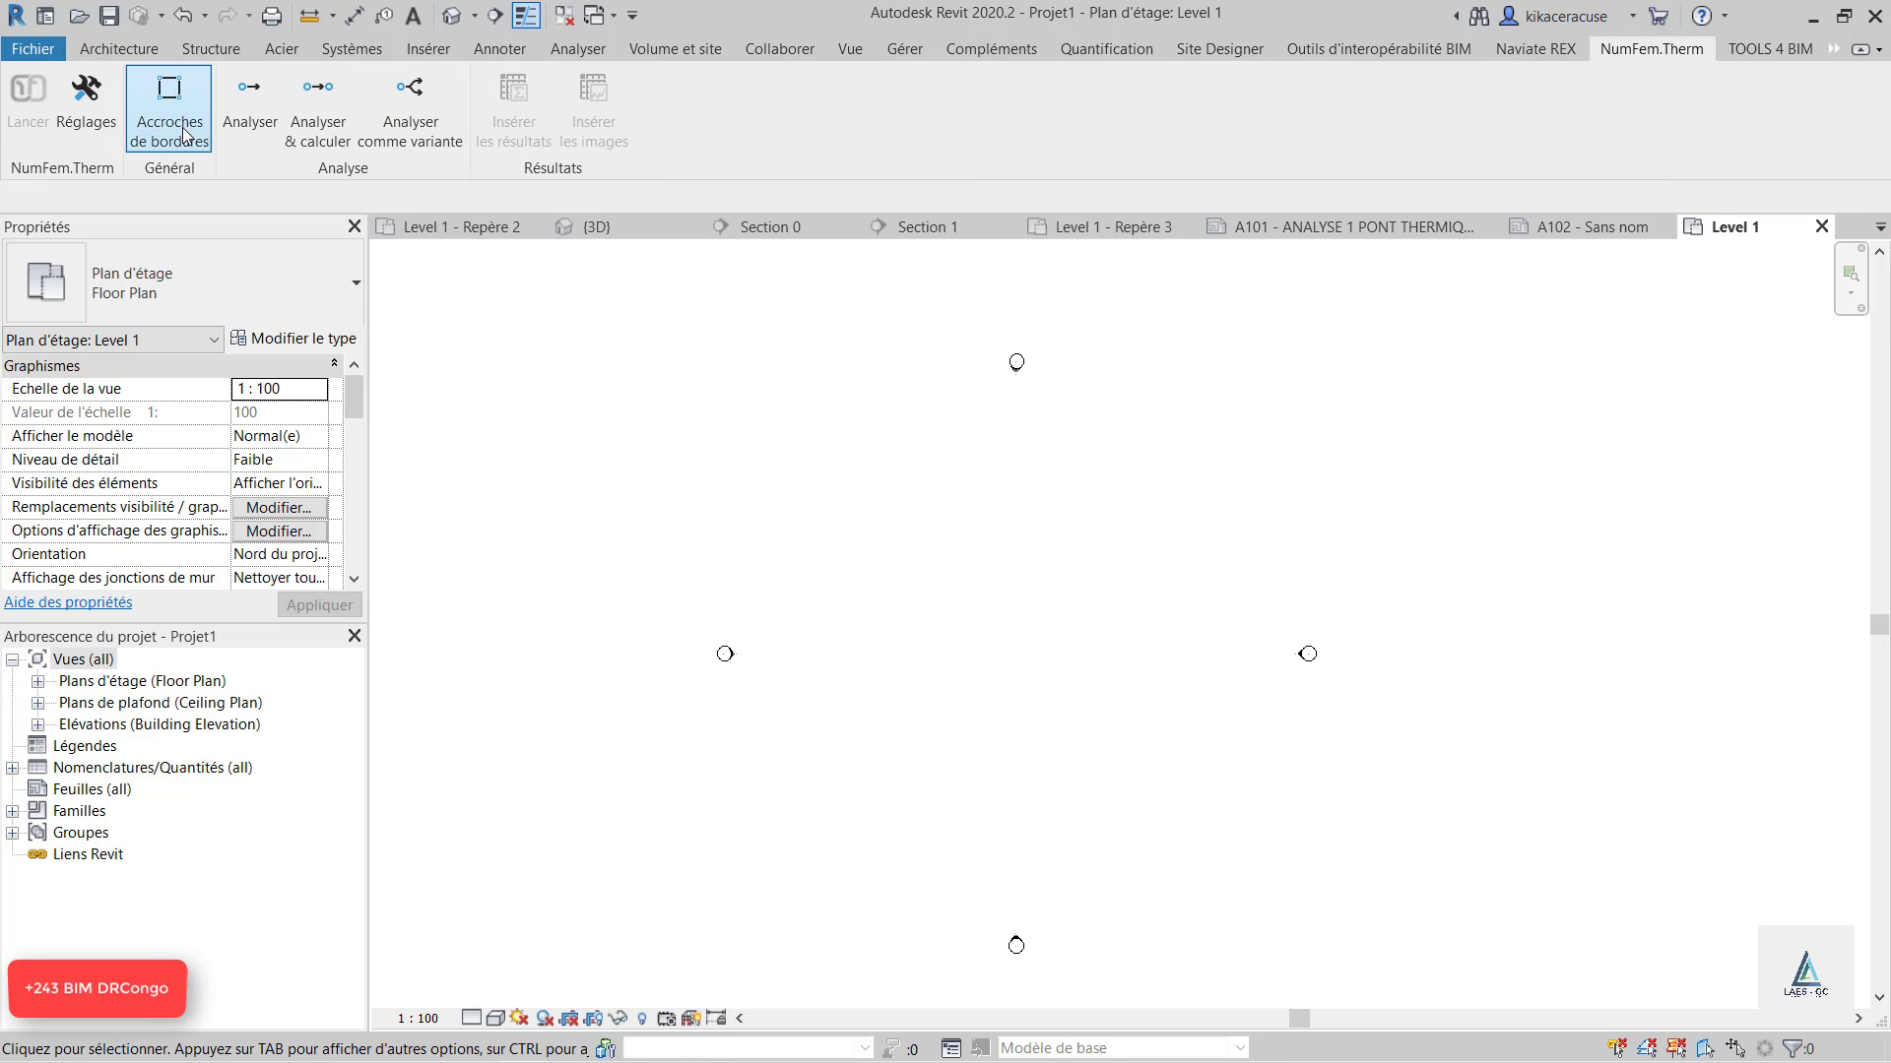
left_click(74, 91)
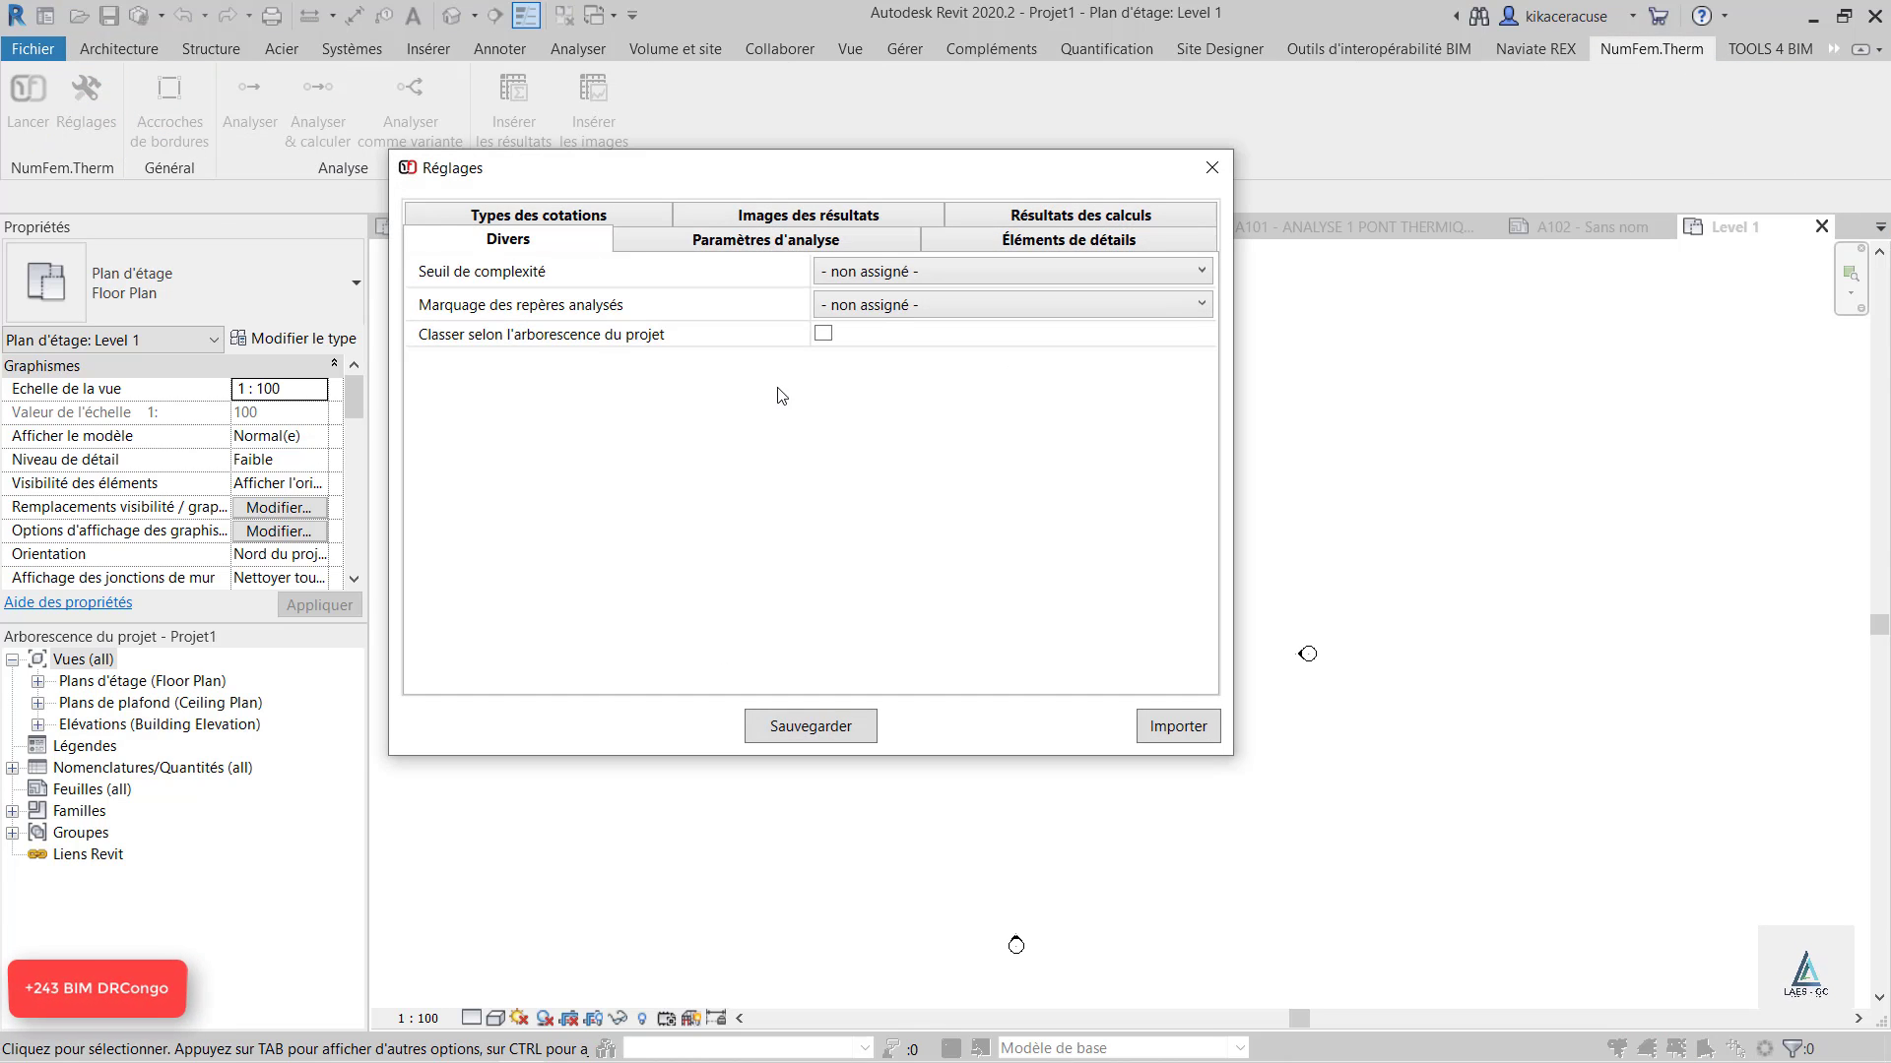
left_click(1180, 725)
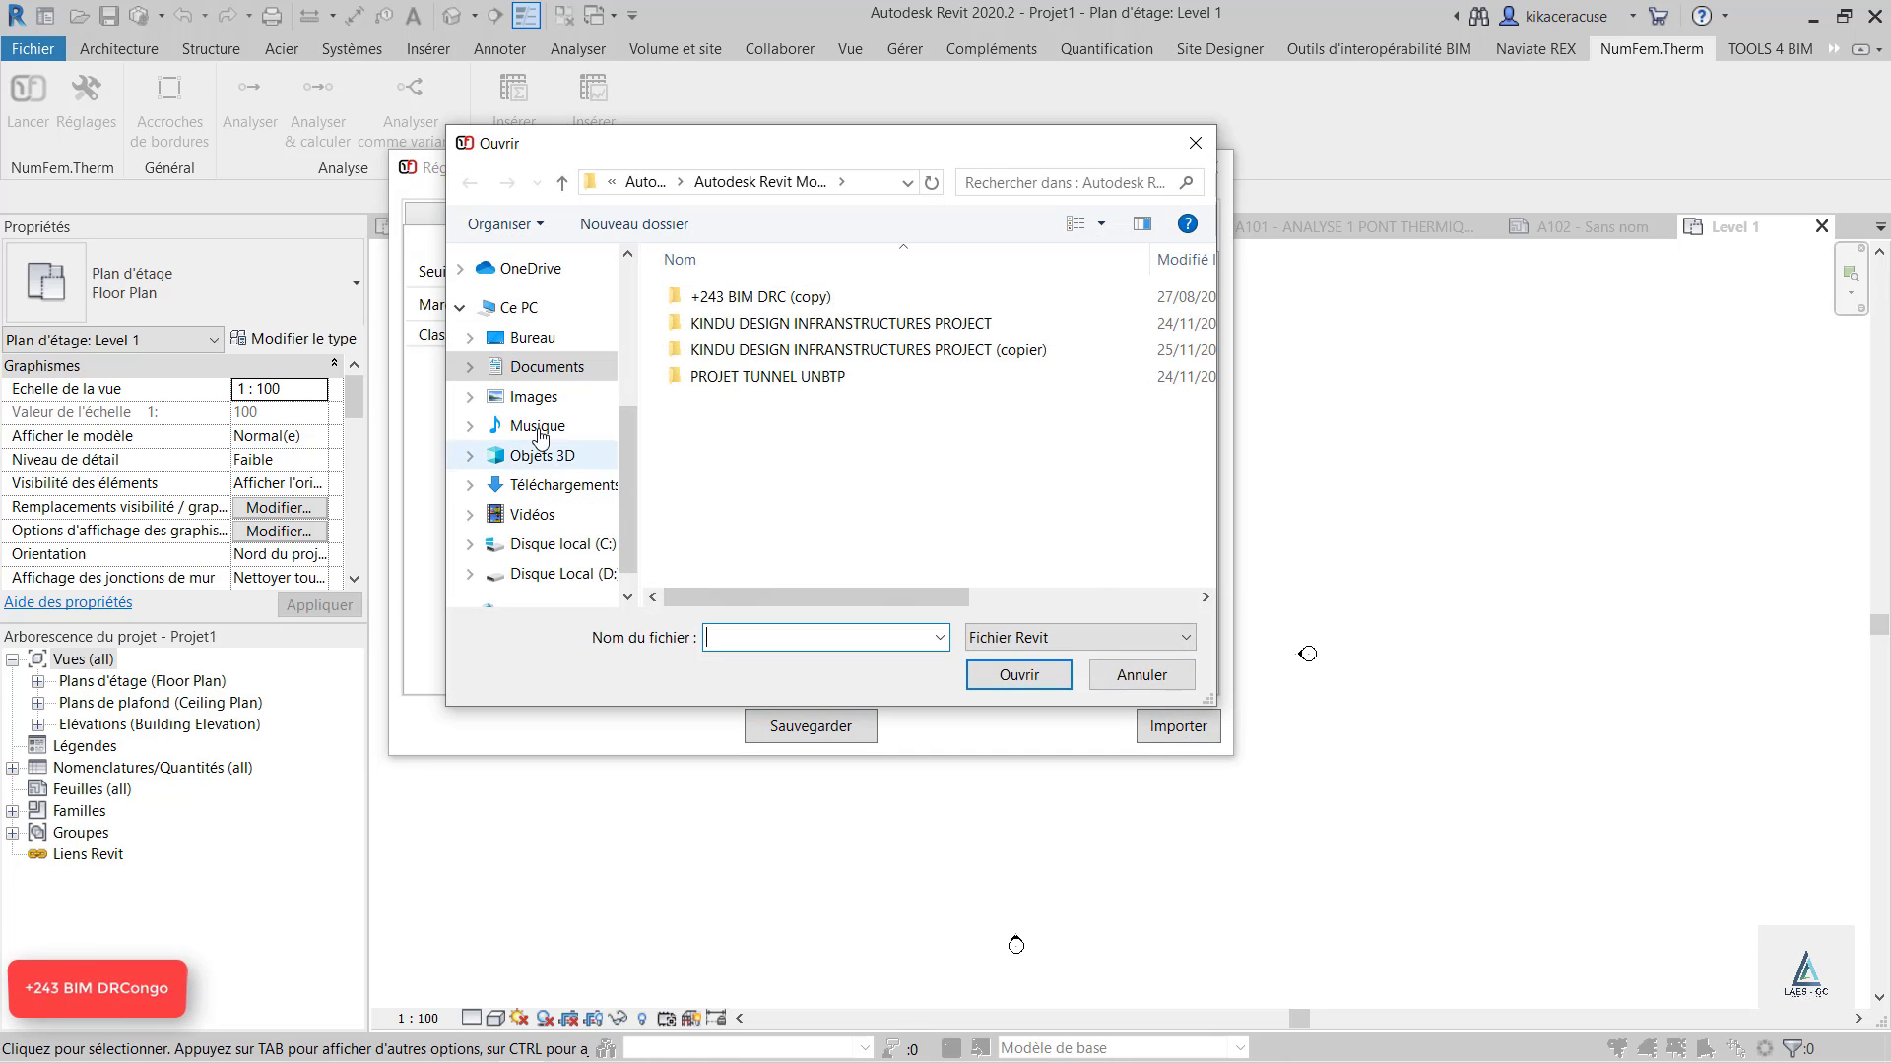
left_click(537, 337)
scroll(861, 505, "down", 5)
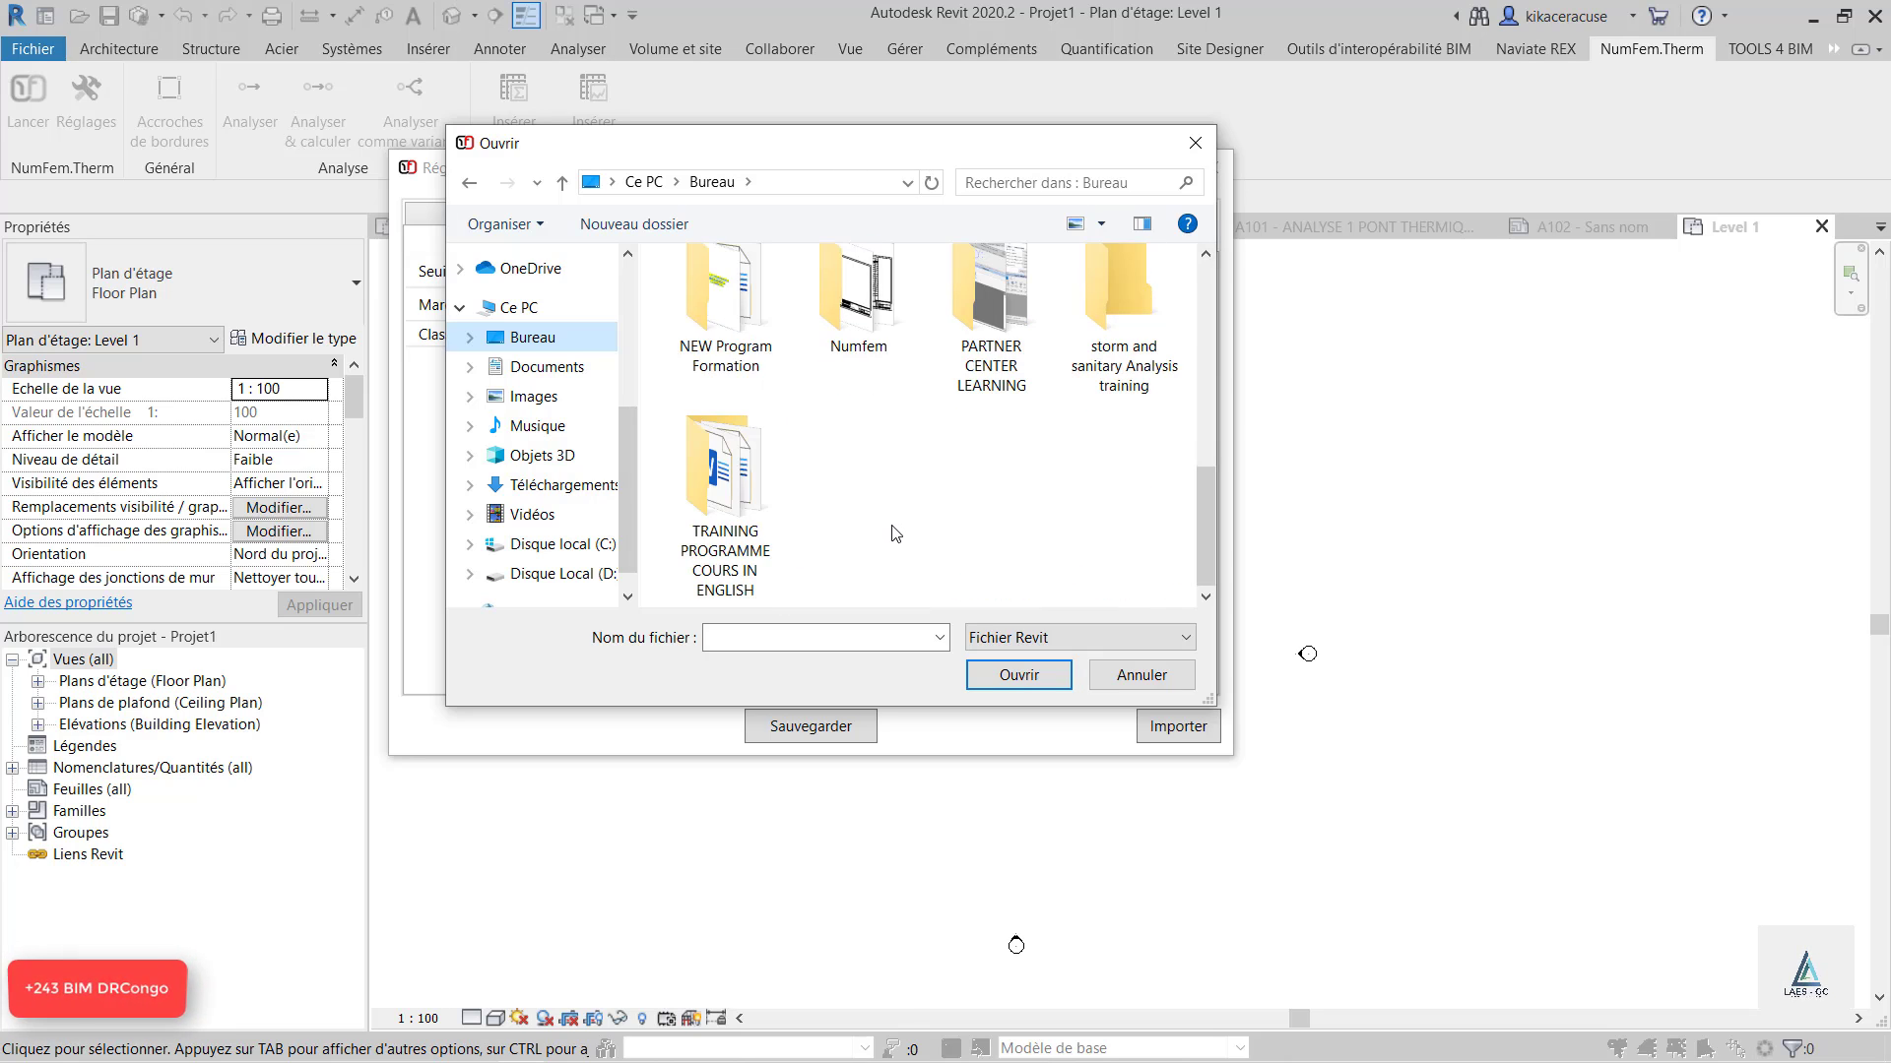
left_click(701, 499)
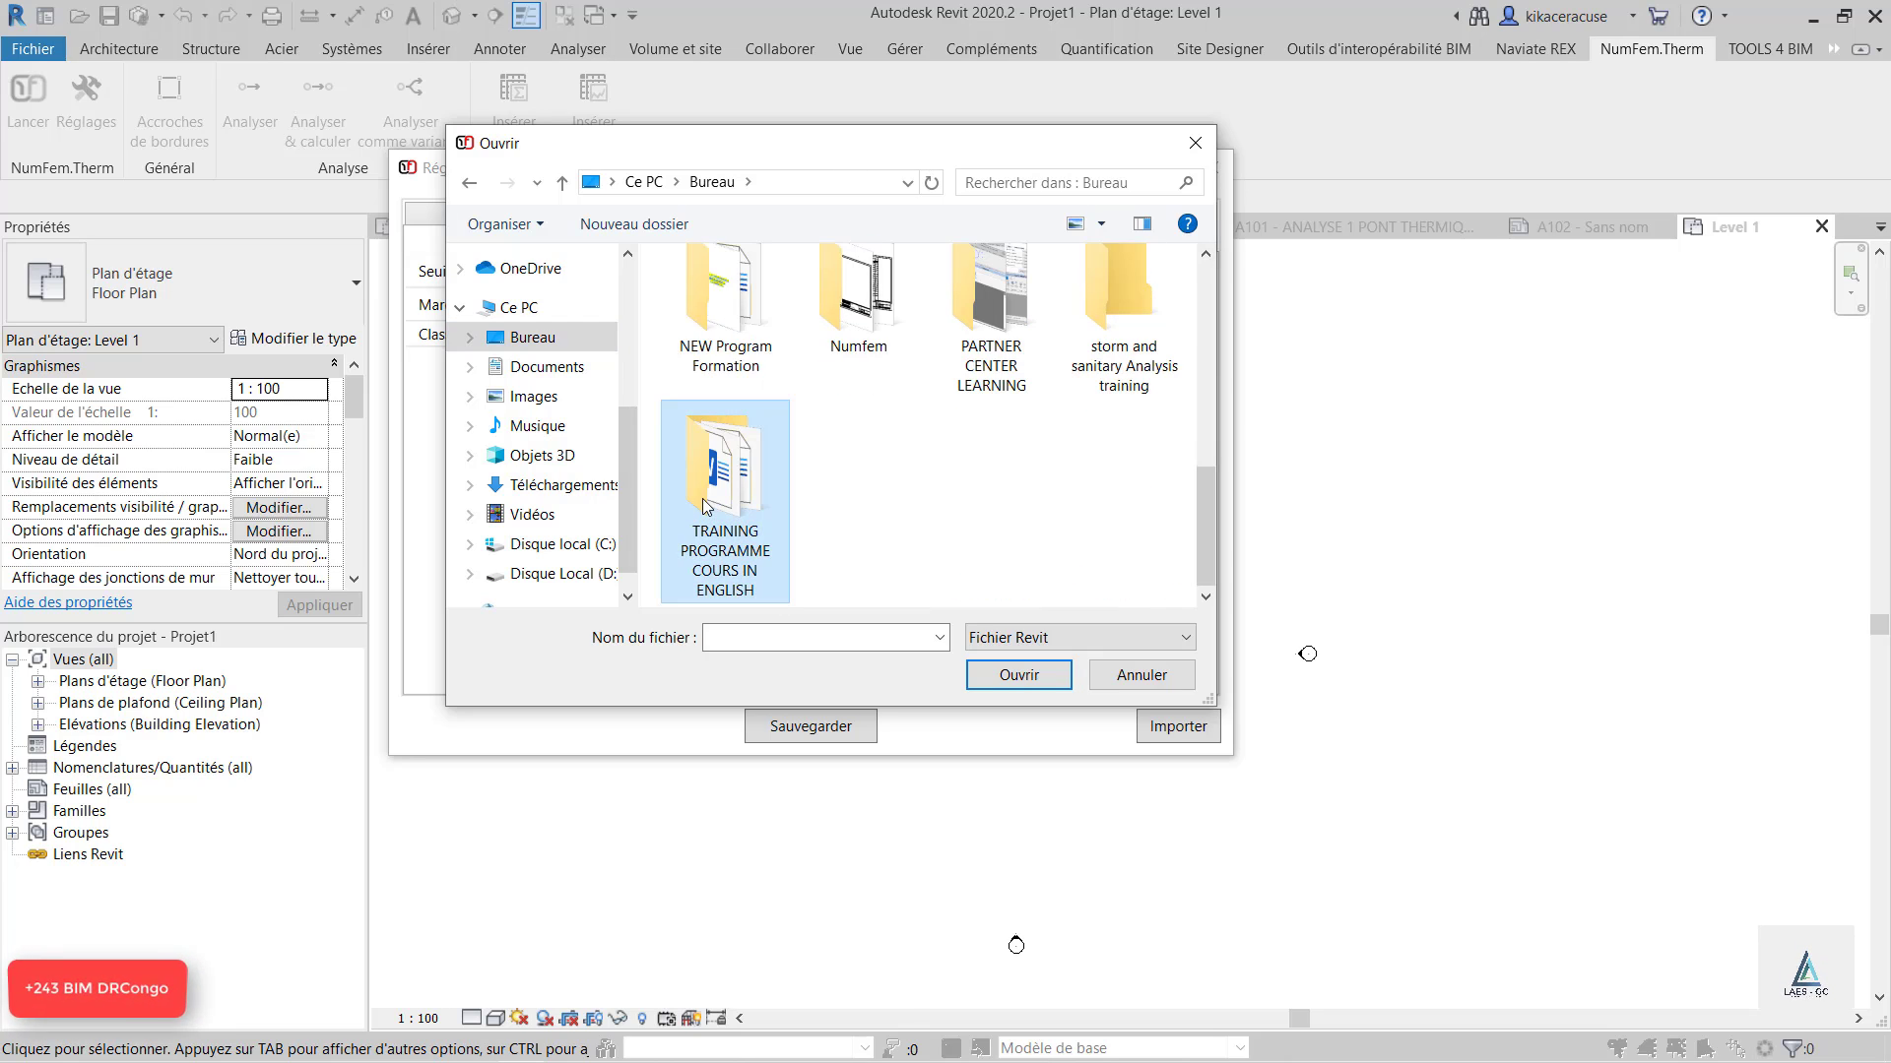
key("Up")
double_click(890, 364)
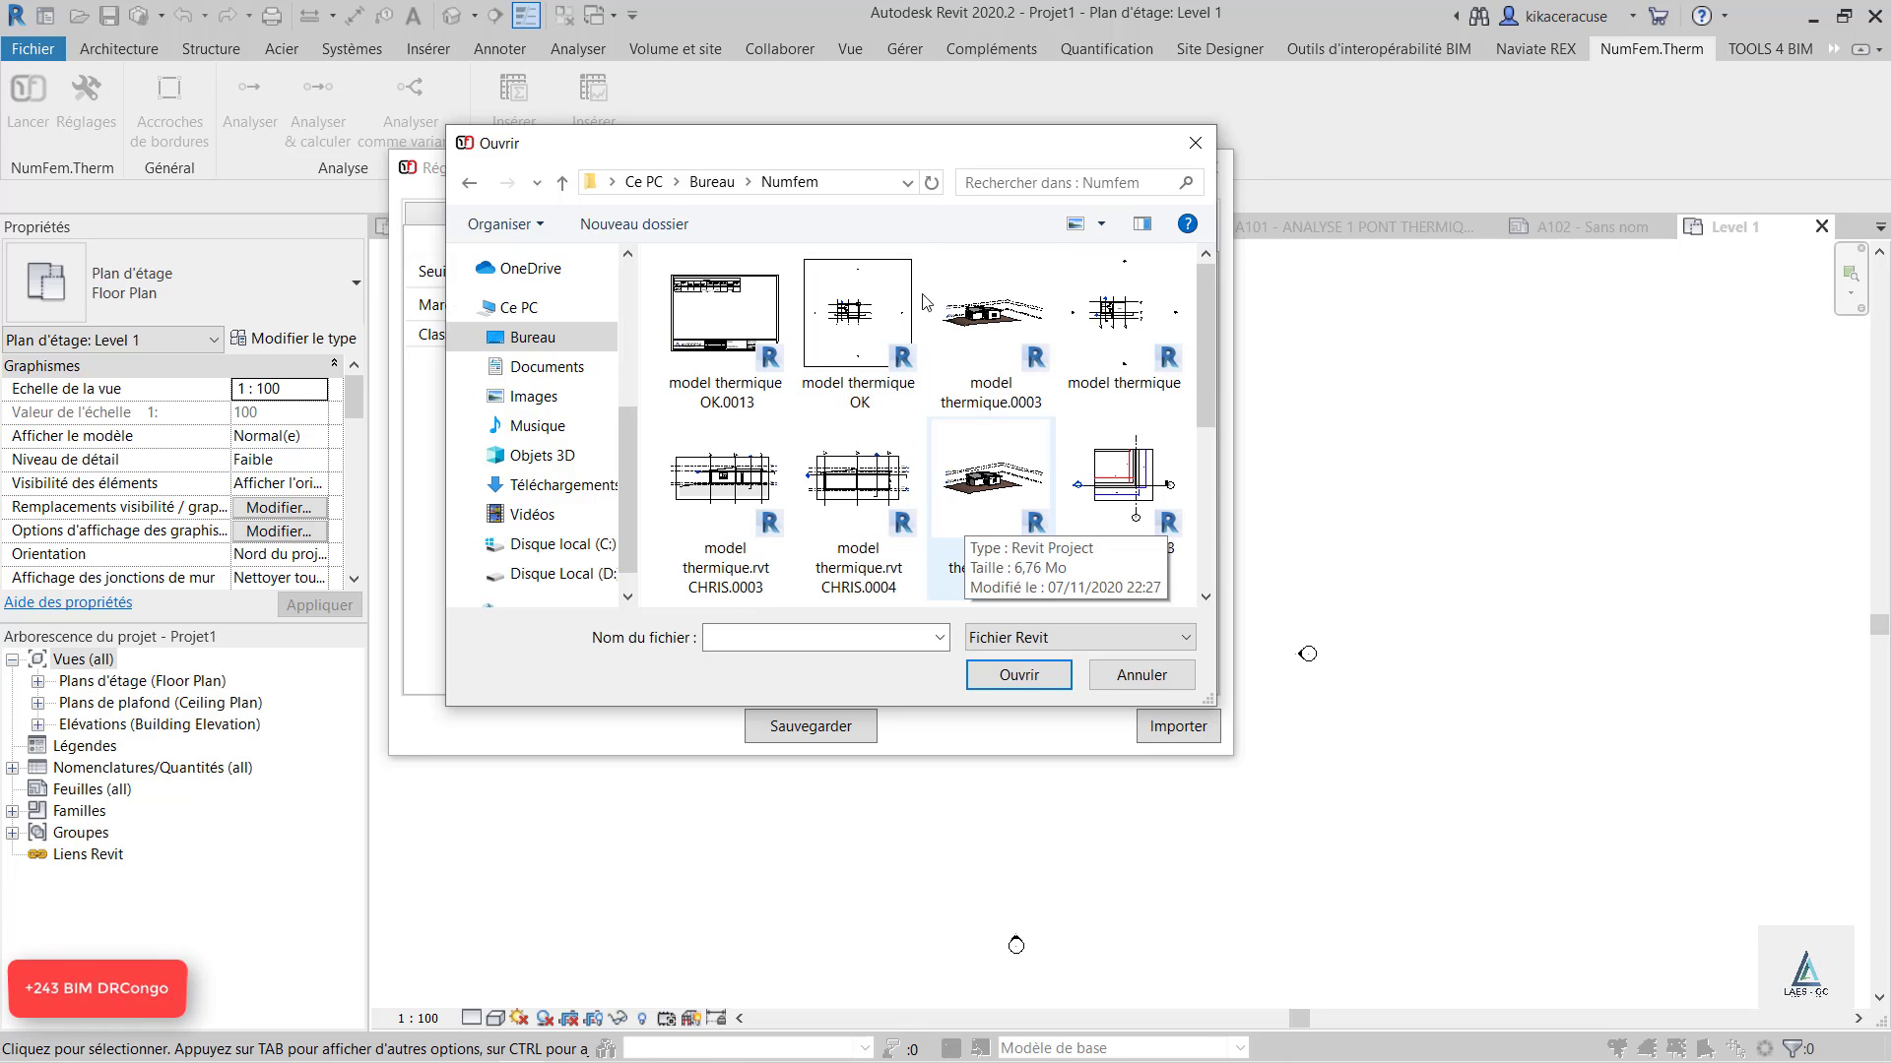
left_click_drag(908, 148, 892, 203)
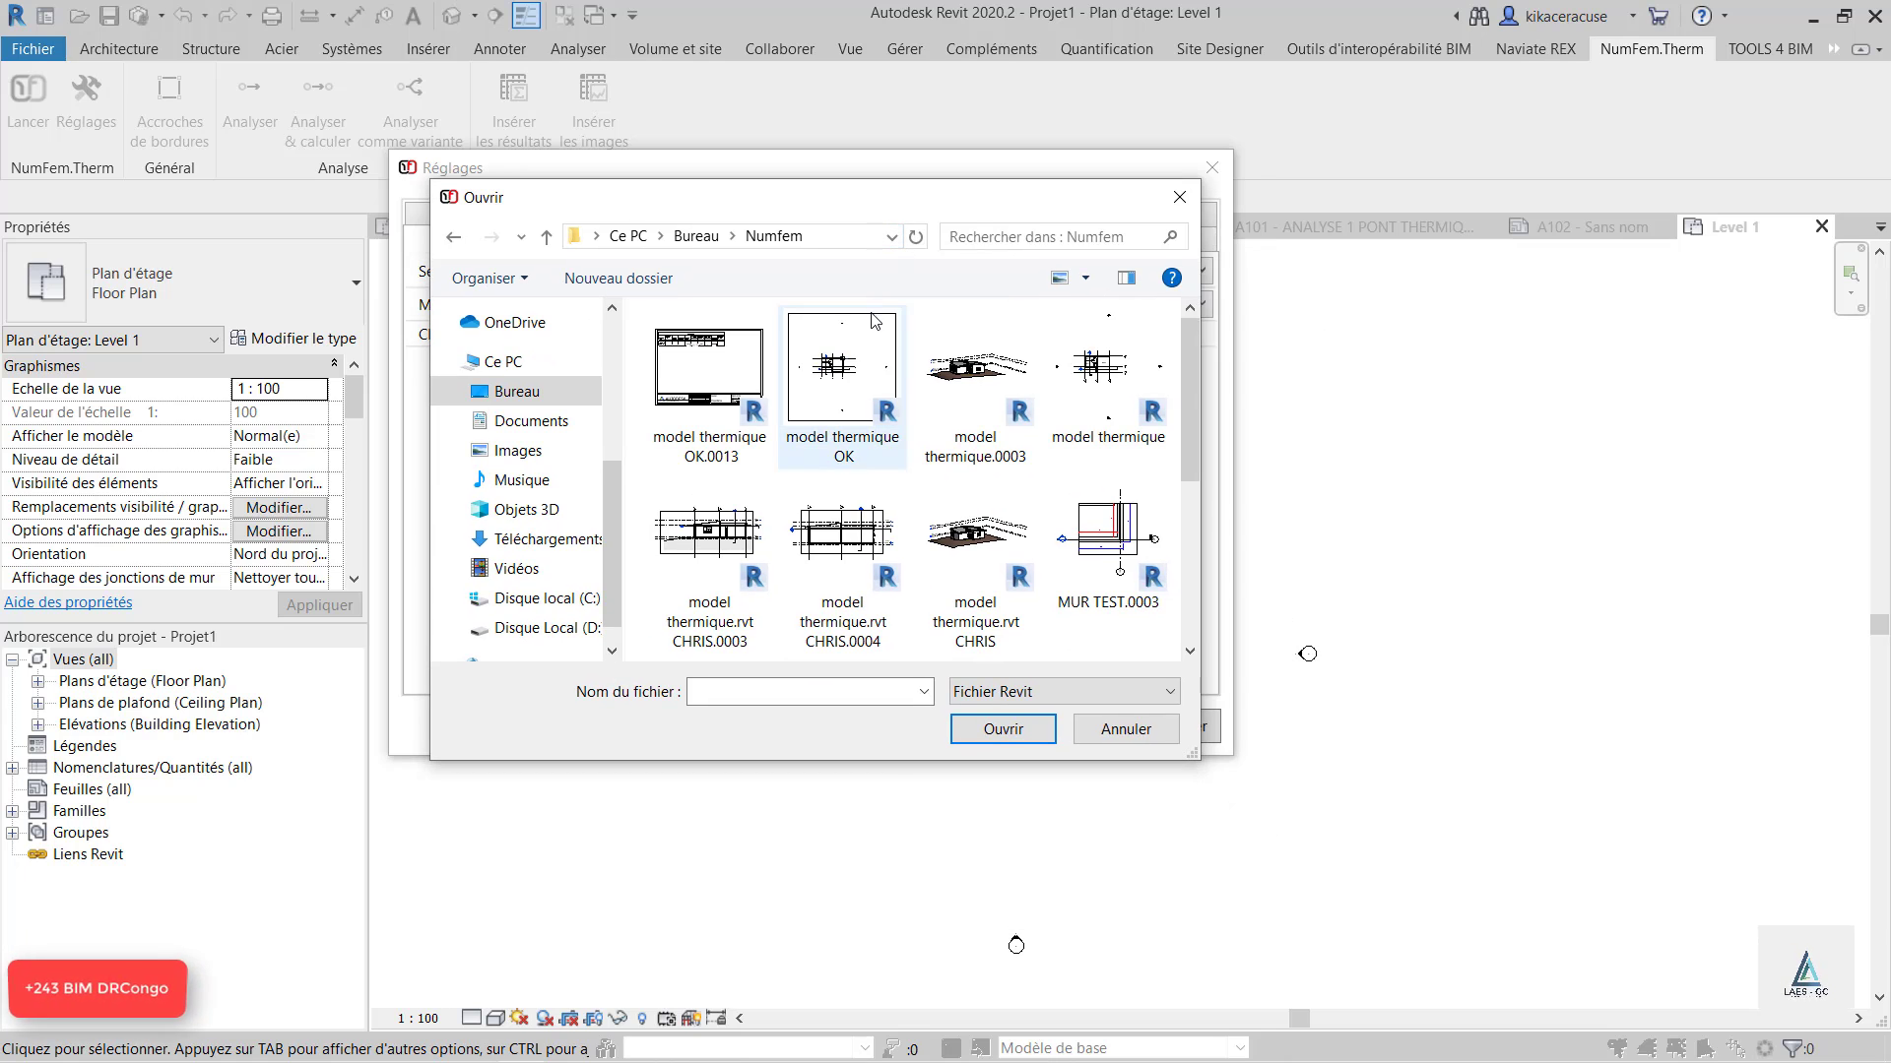
scroll(953, 408, "down", 5)
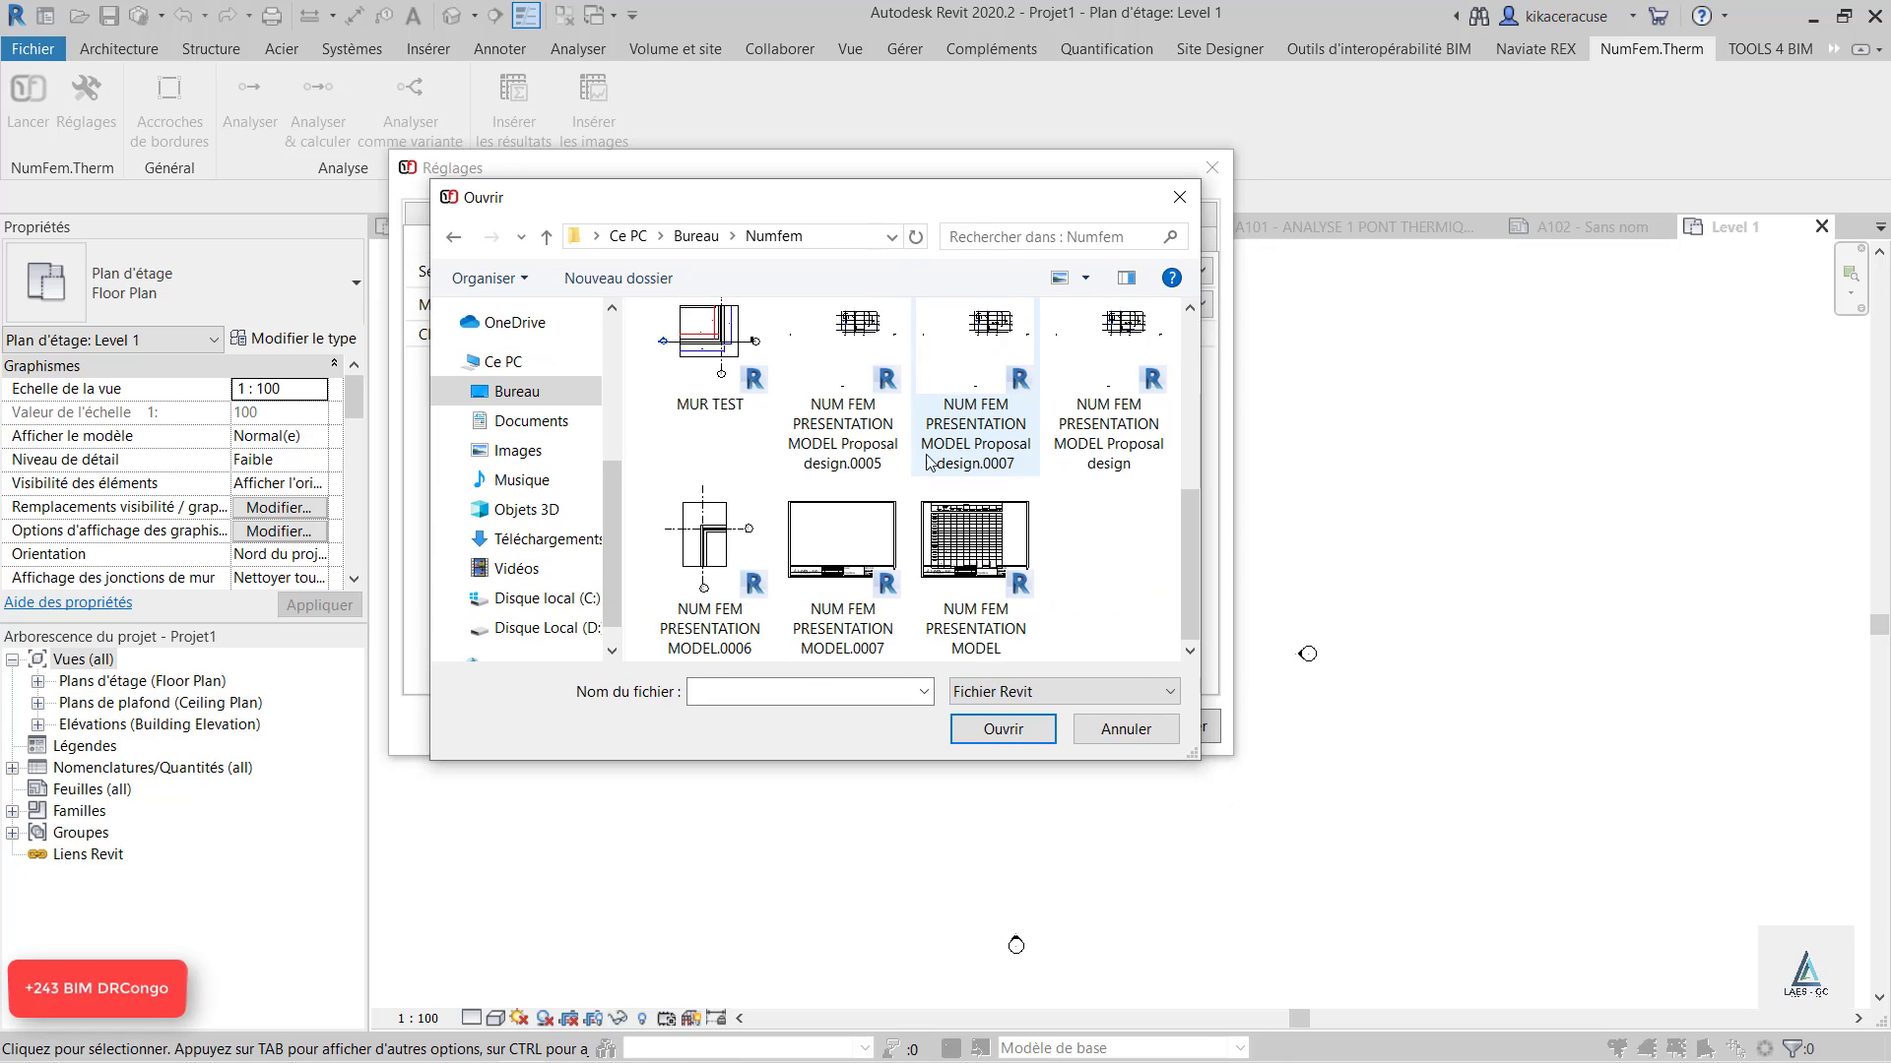
left_click(991, 568)
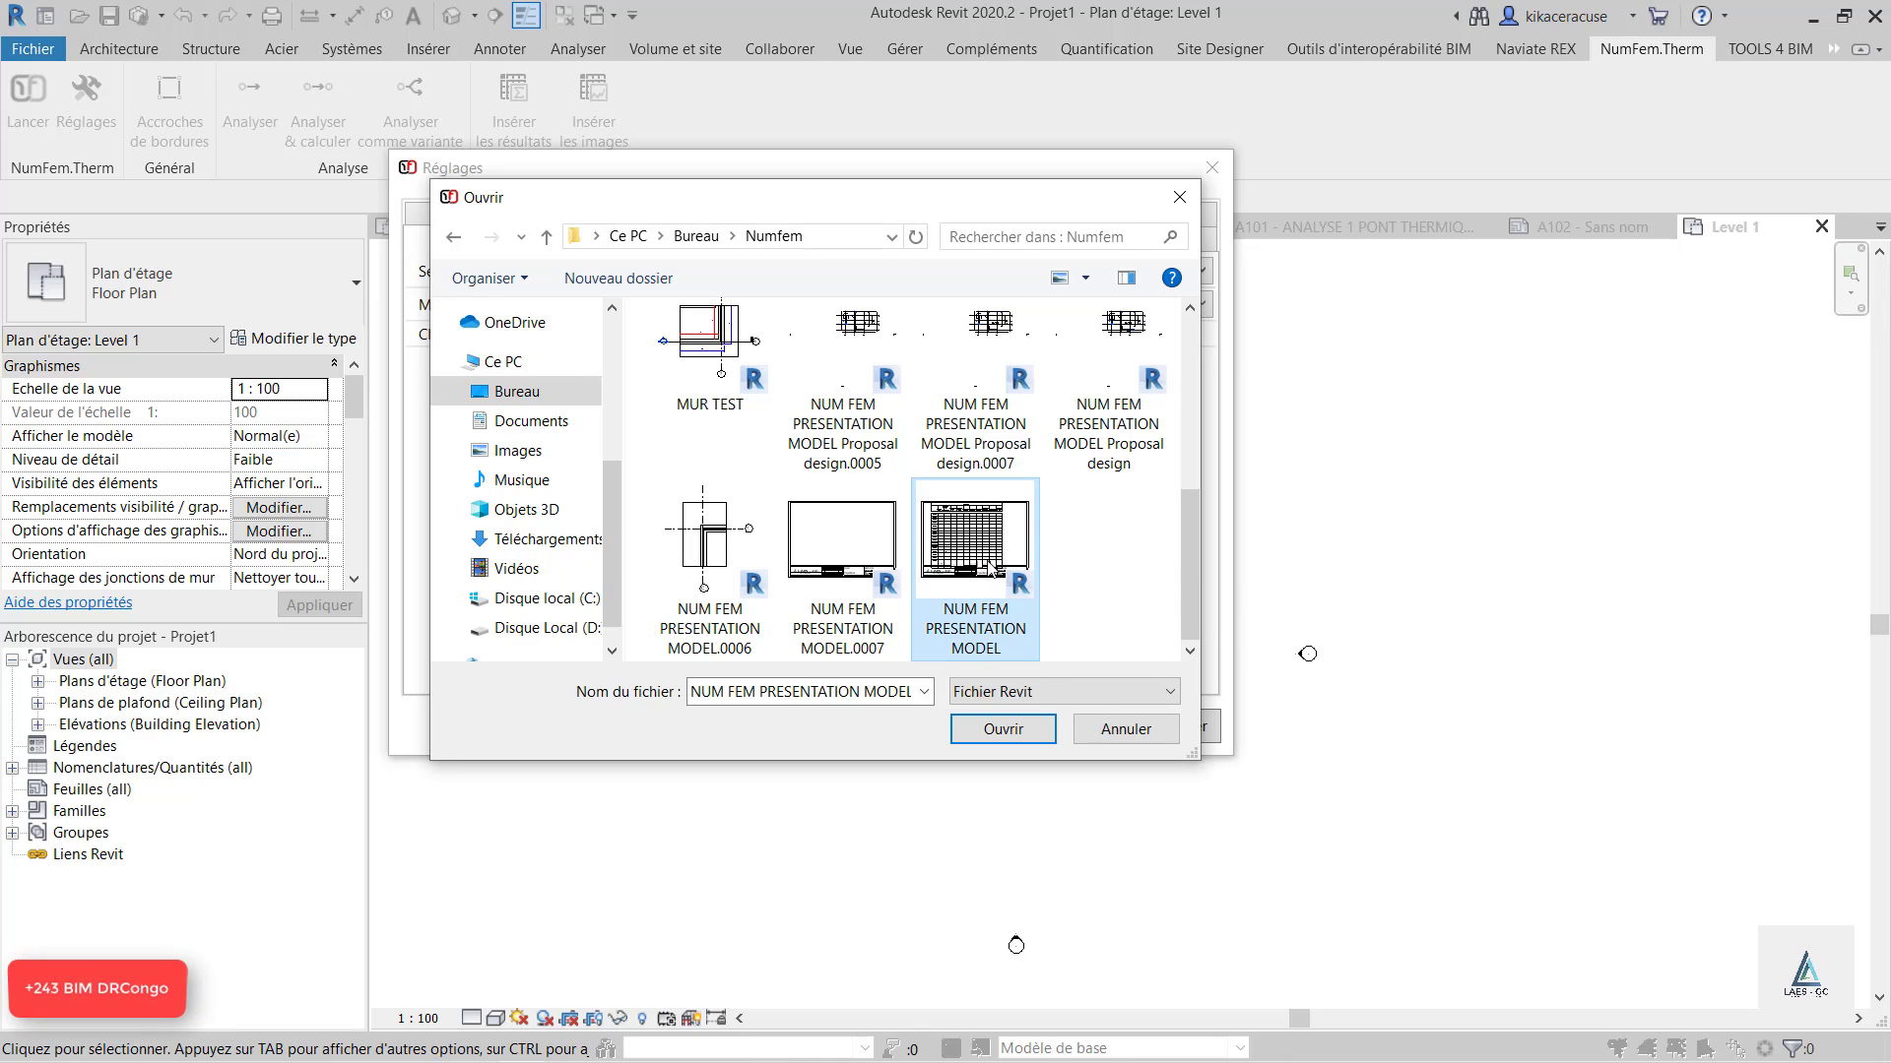
left_click(1004, 729)
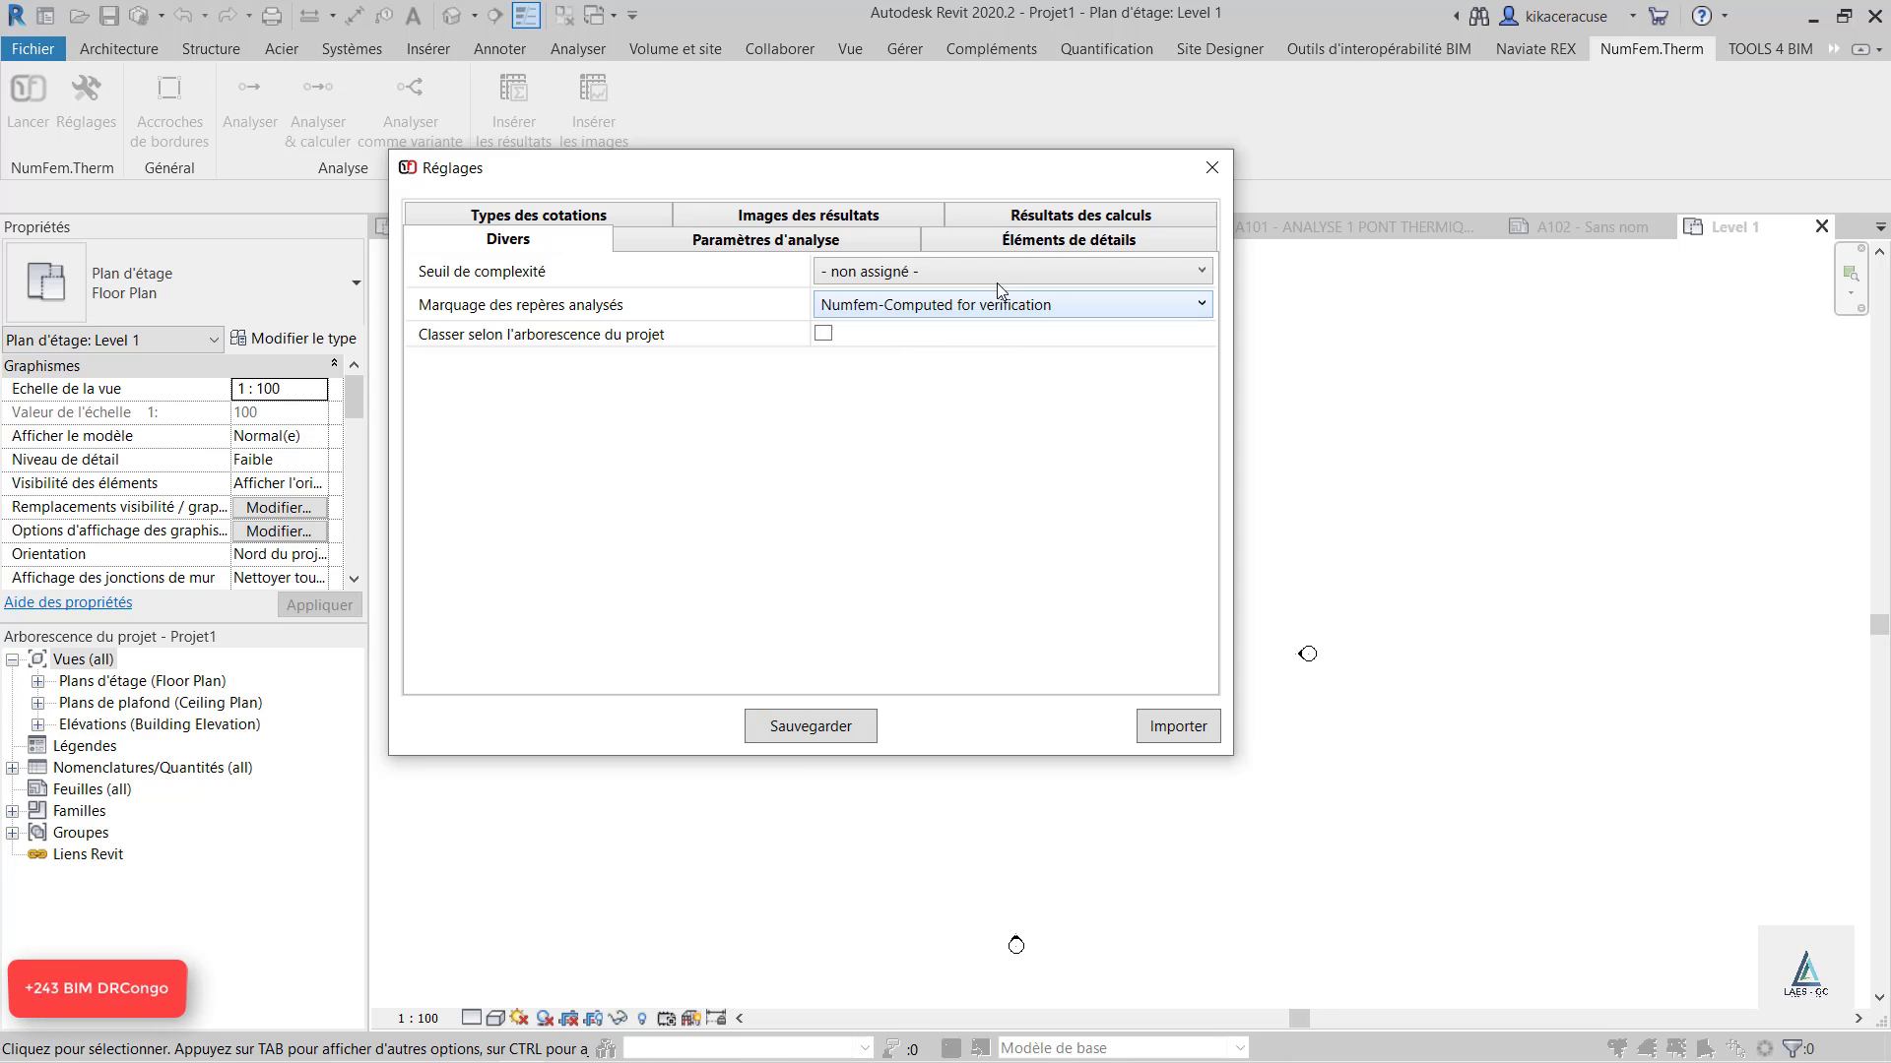
Review the imported NumFem.Therm settings for analysis parameters, dimension types, result images and calculation results, then save them in the new project.
left_click(1076, 246)
left_click(1090, 219)
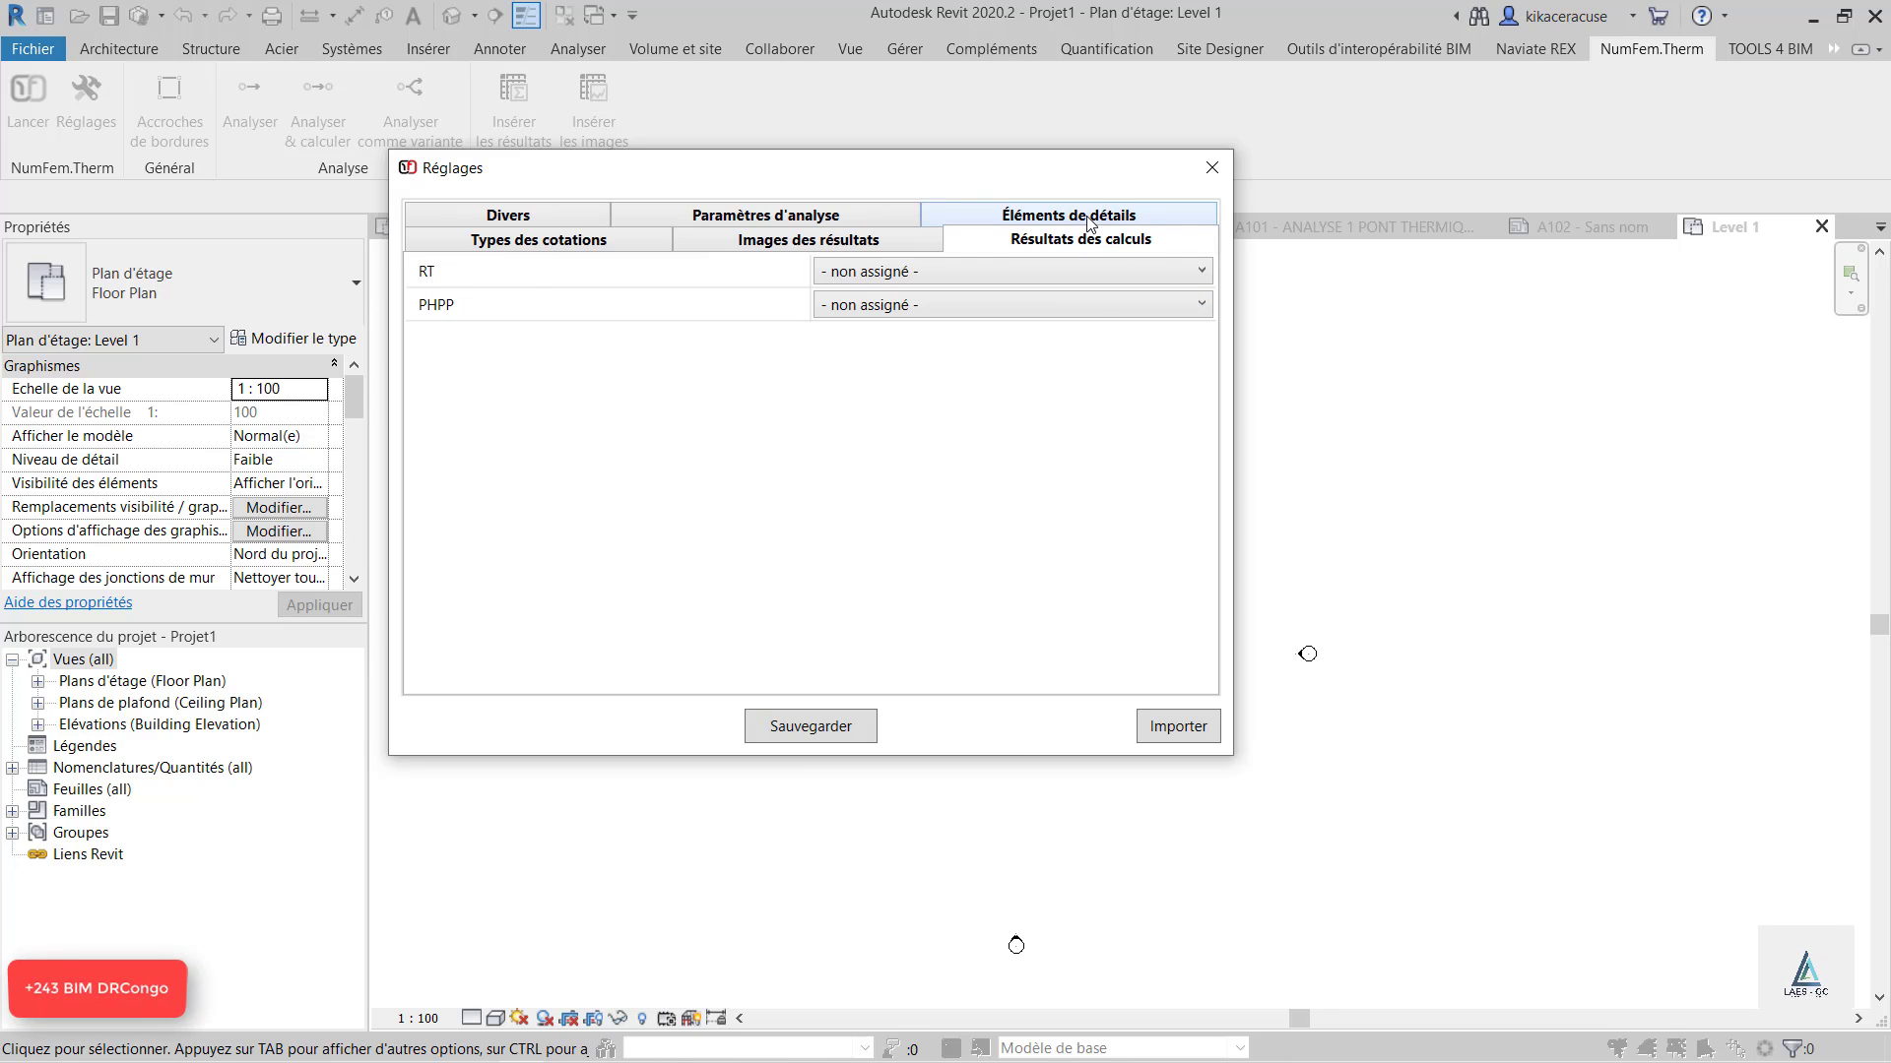
left_click(832, 219)
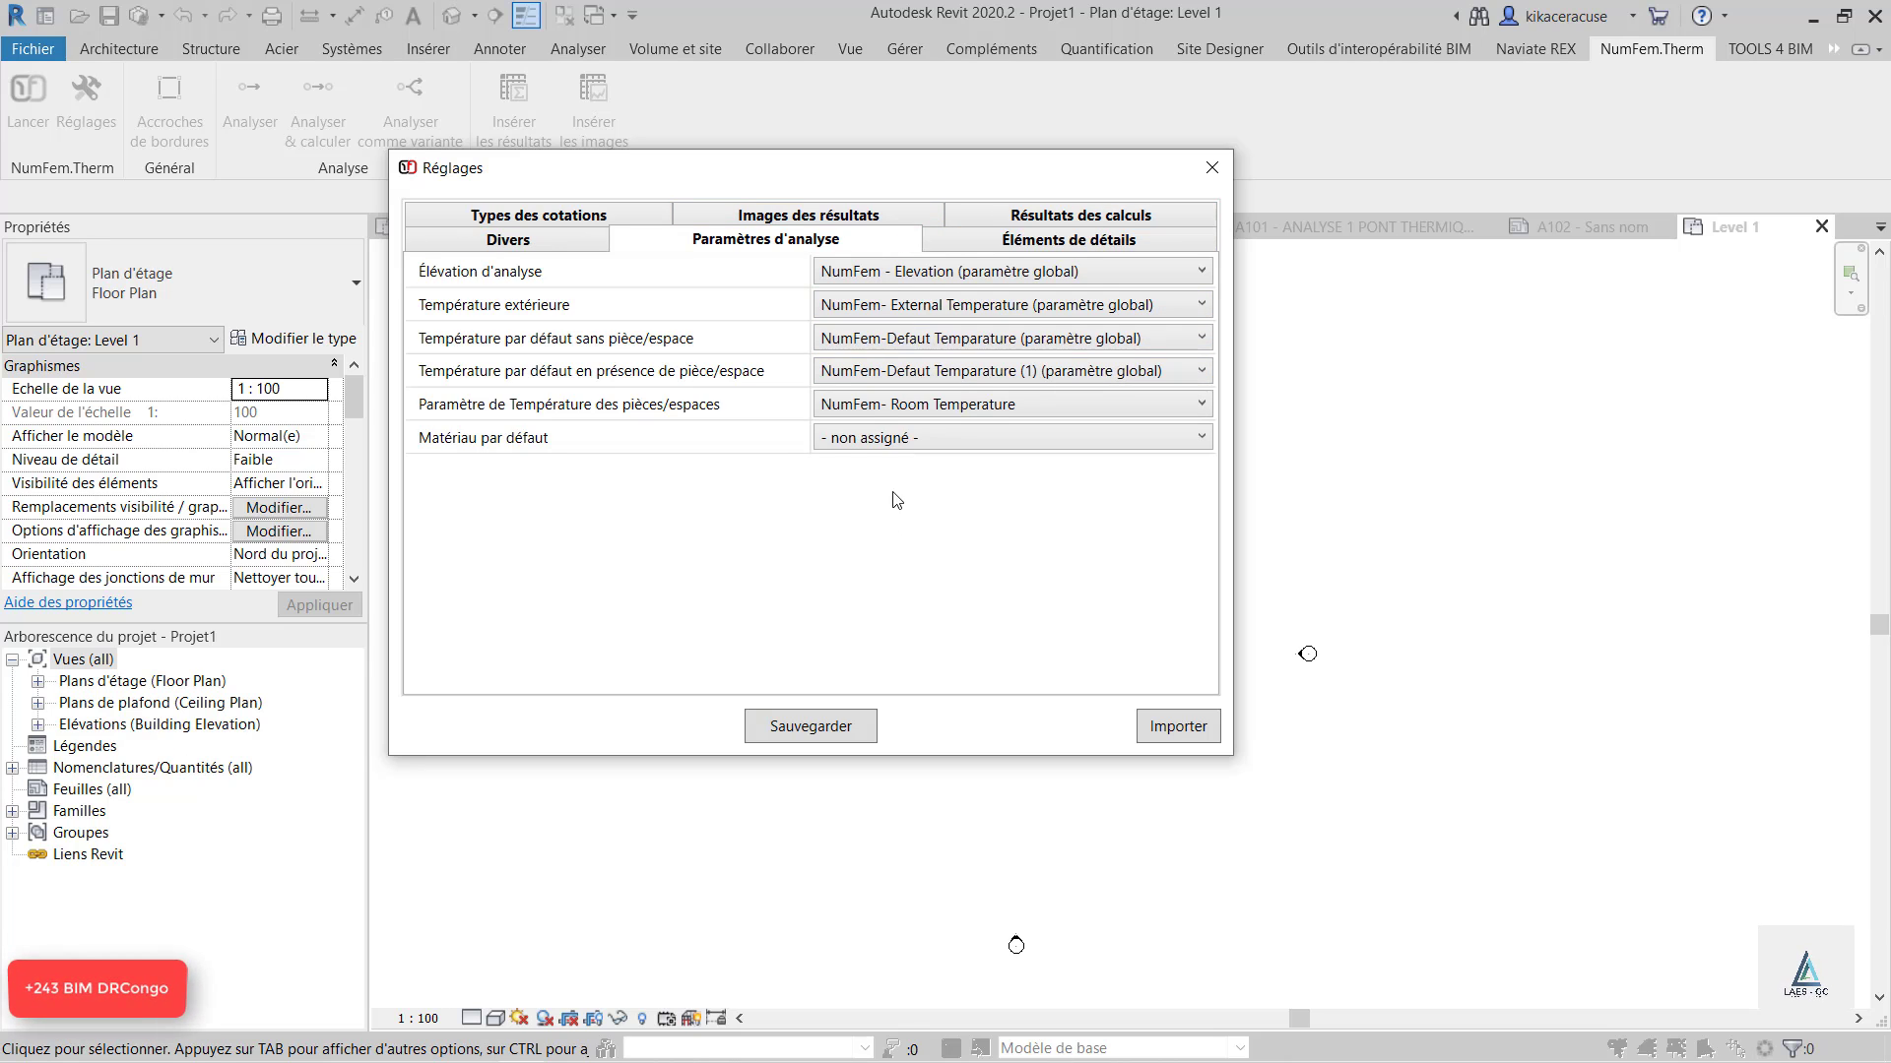
left_click(547, 244)
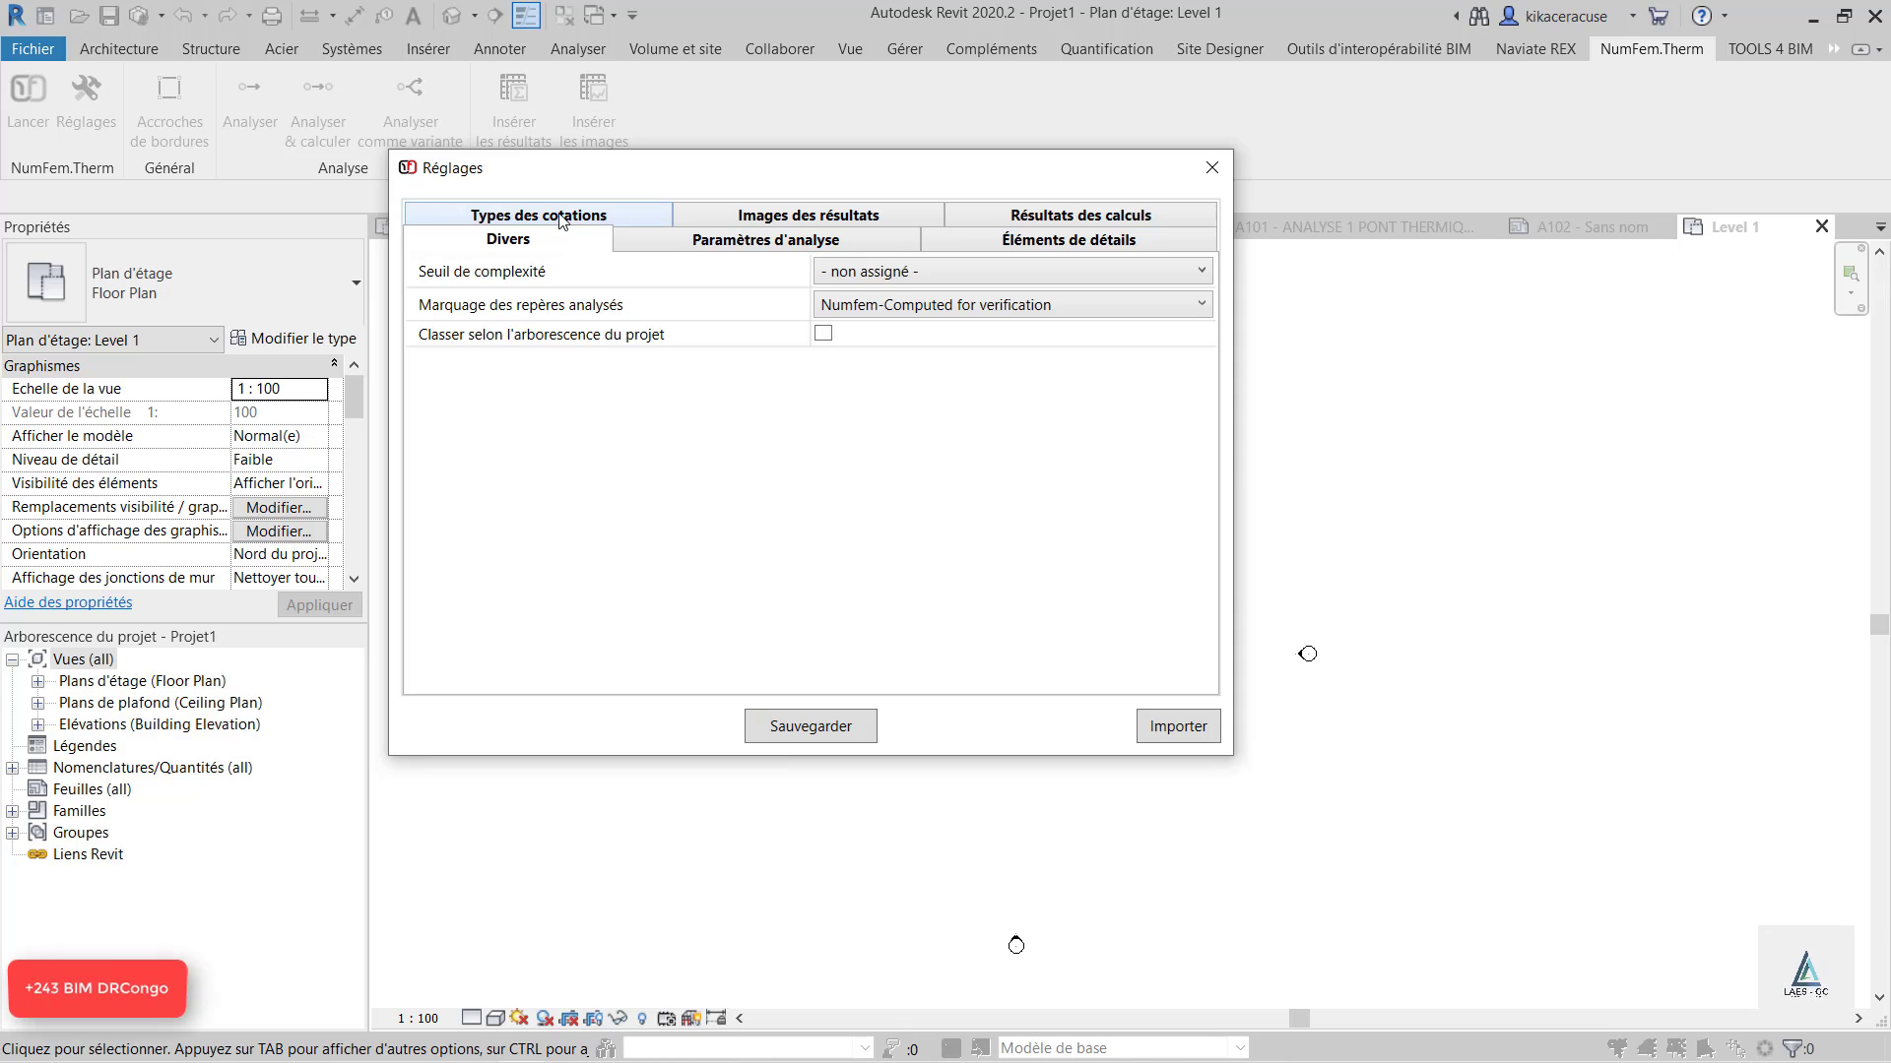
left_click(561, 217)
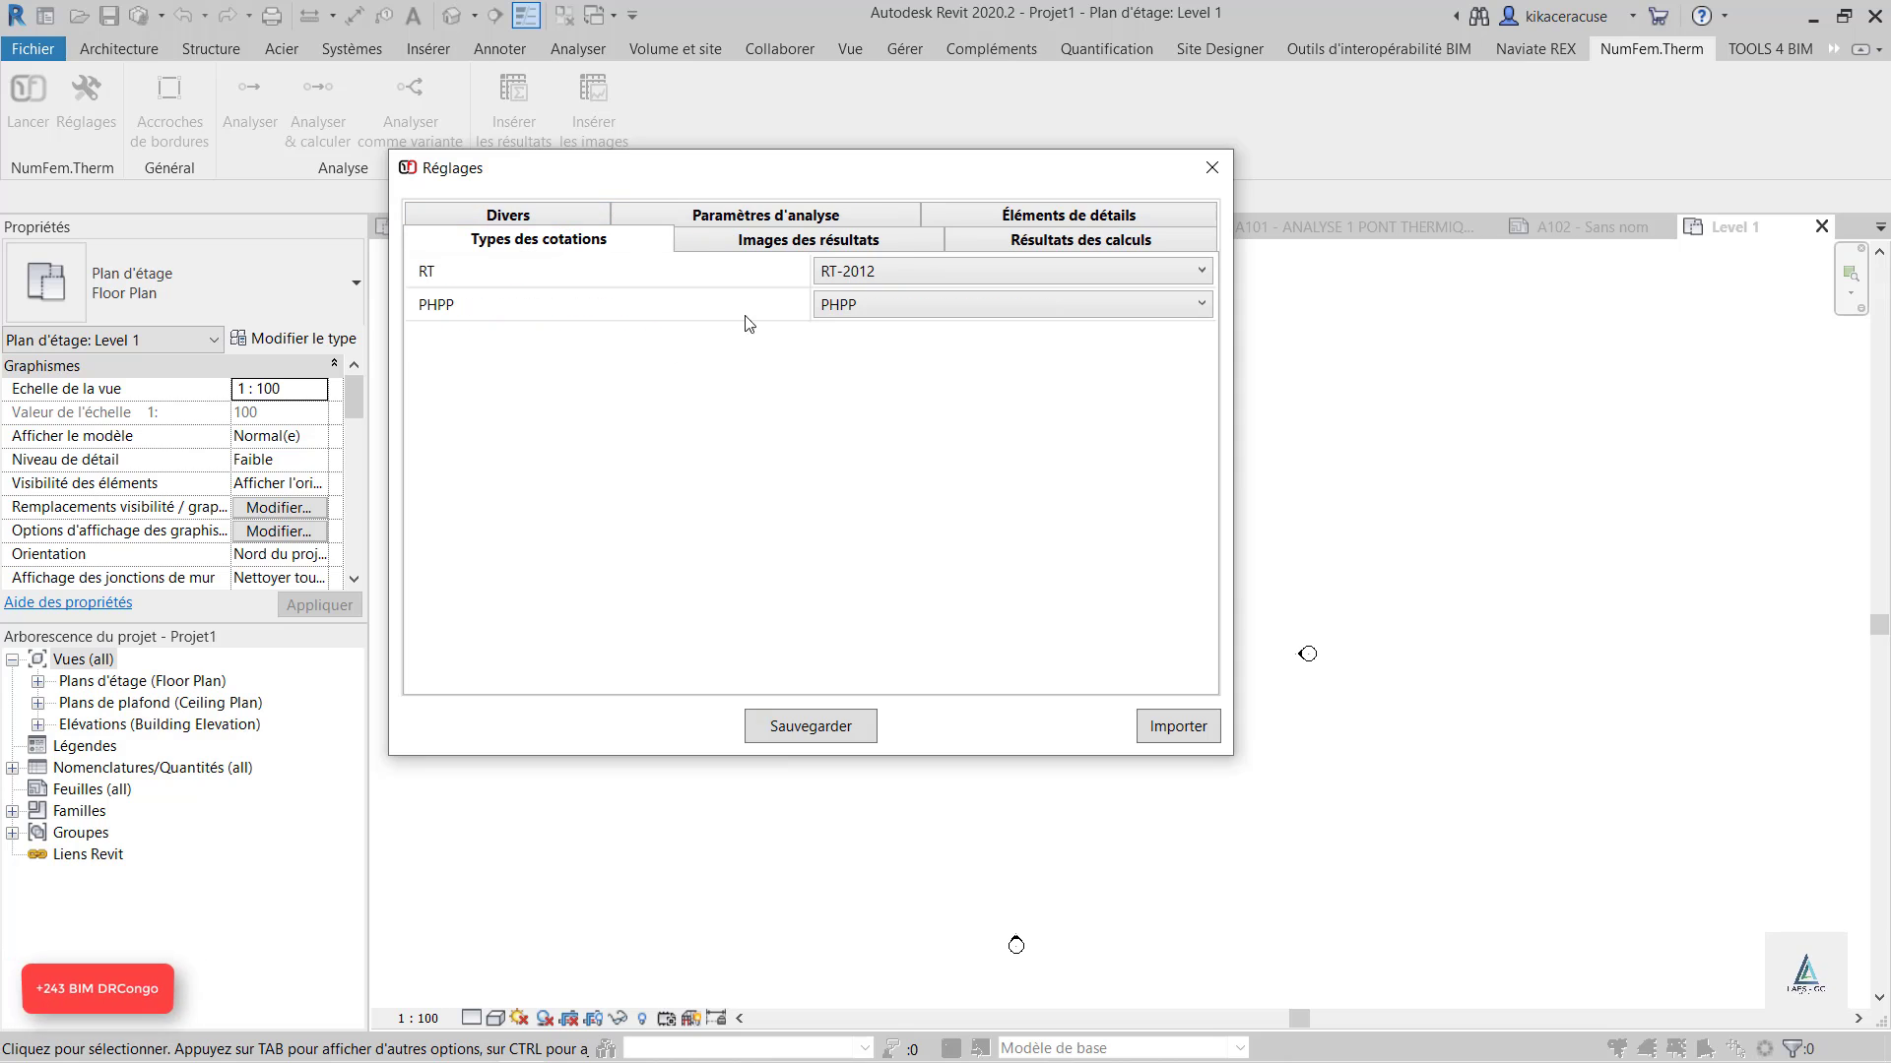
left_click(798, 220)
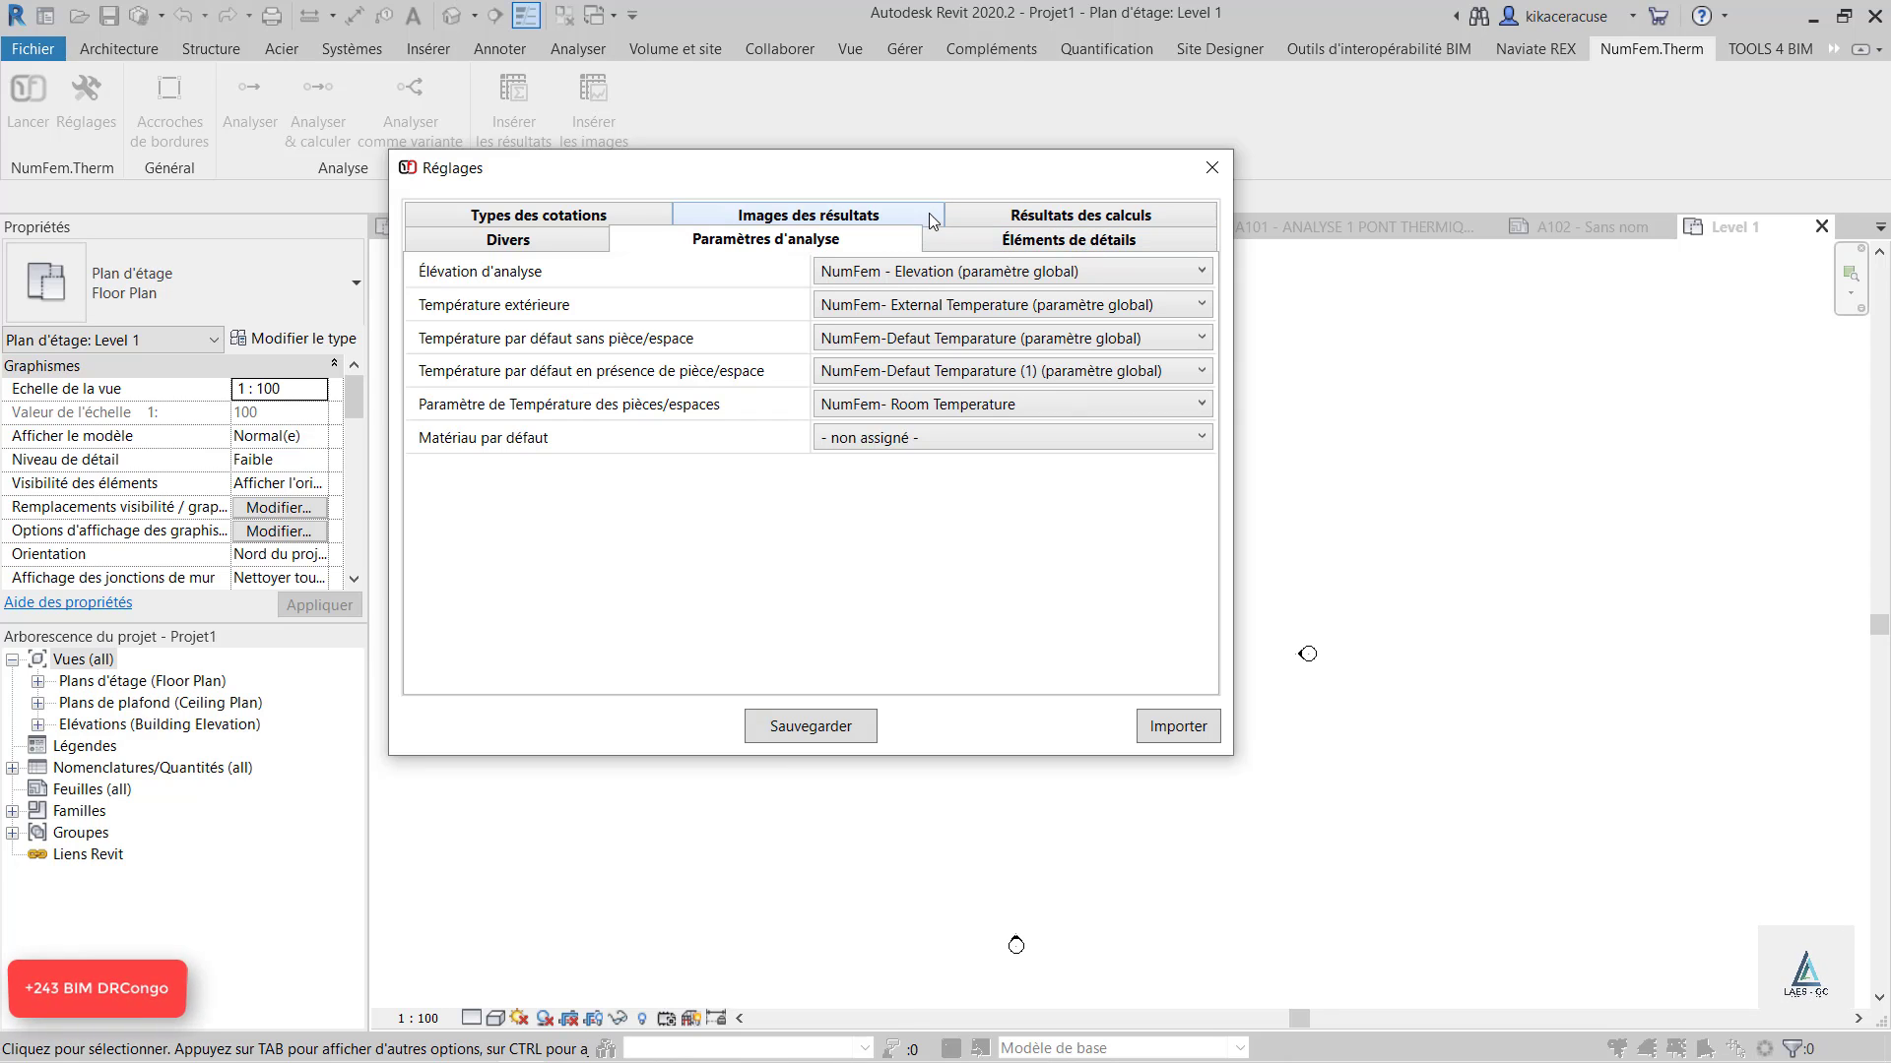
left_click(846, 217)
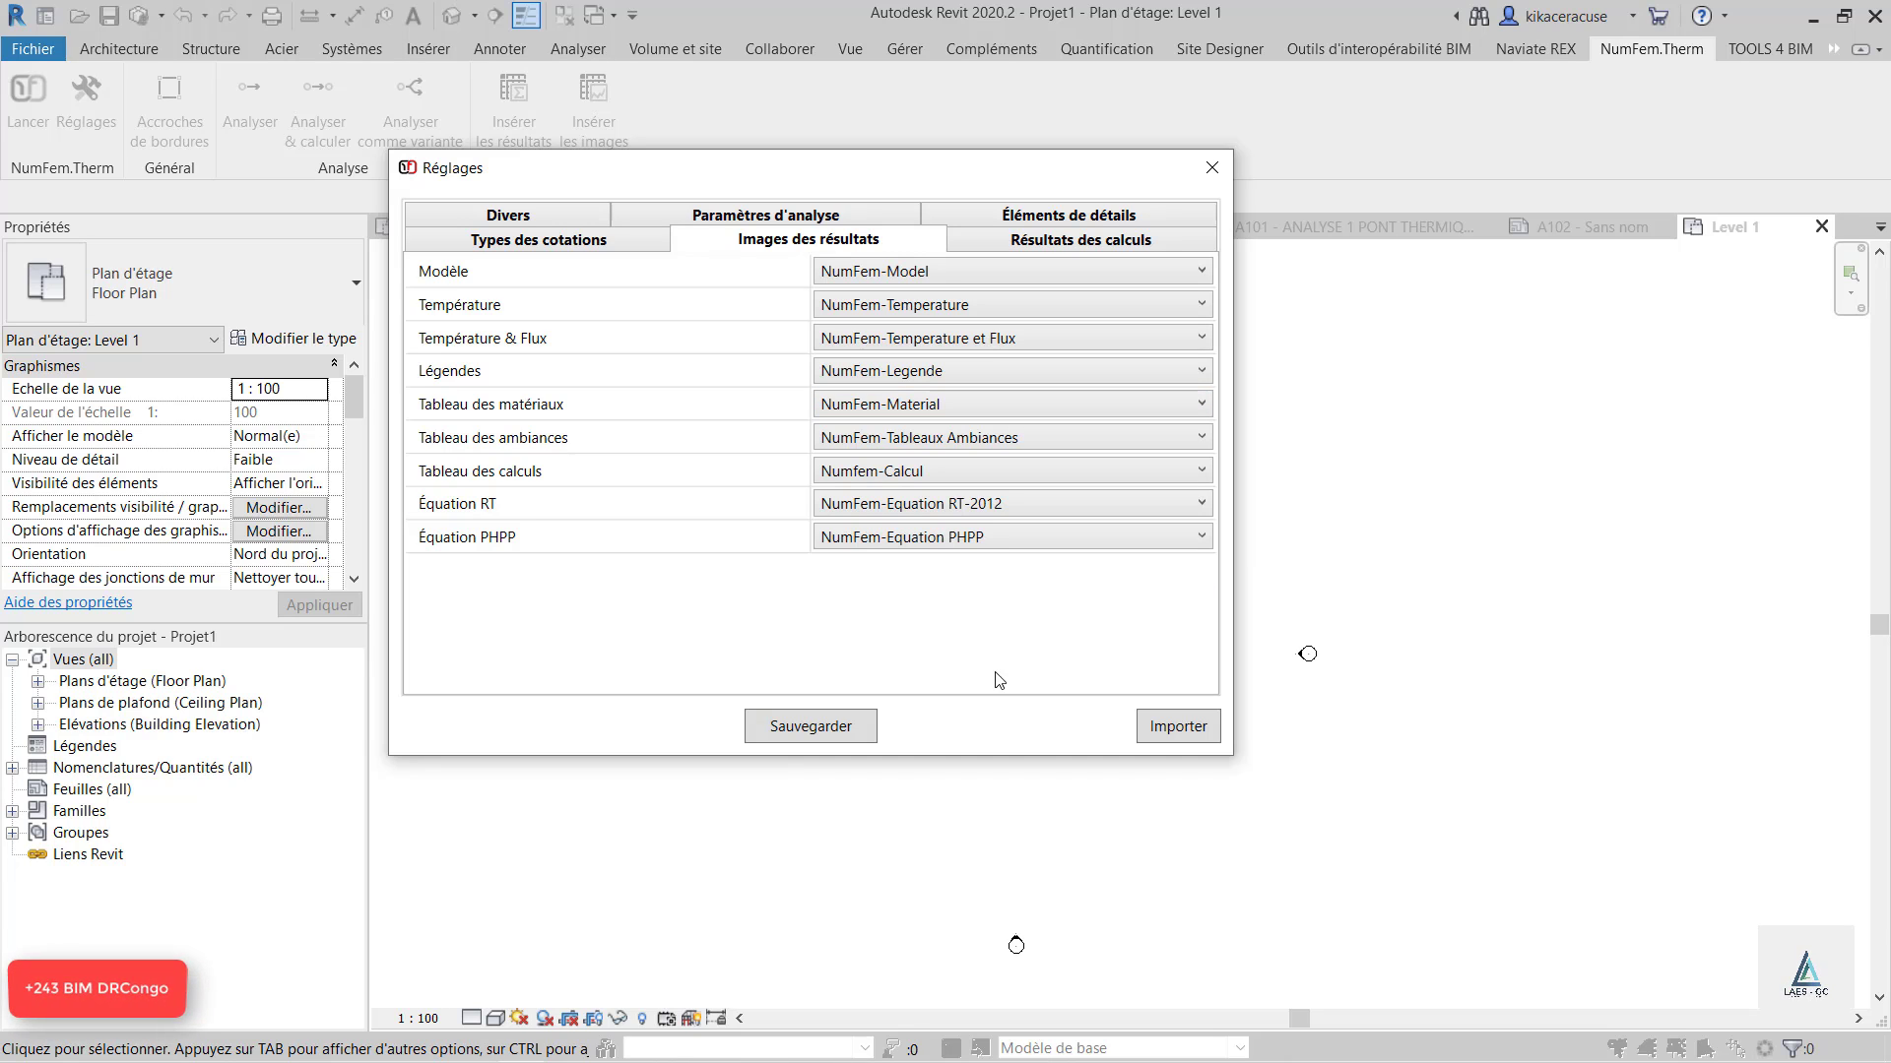
left_click(846, 735)
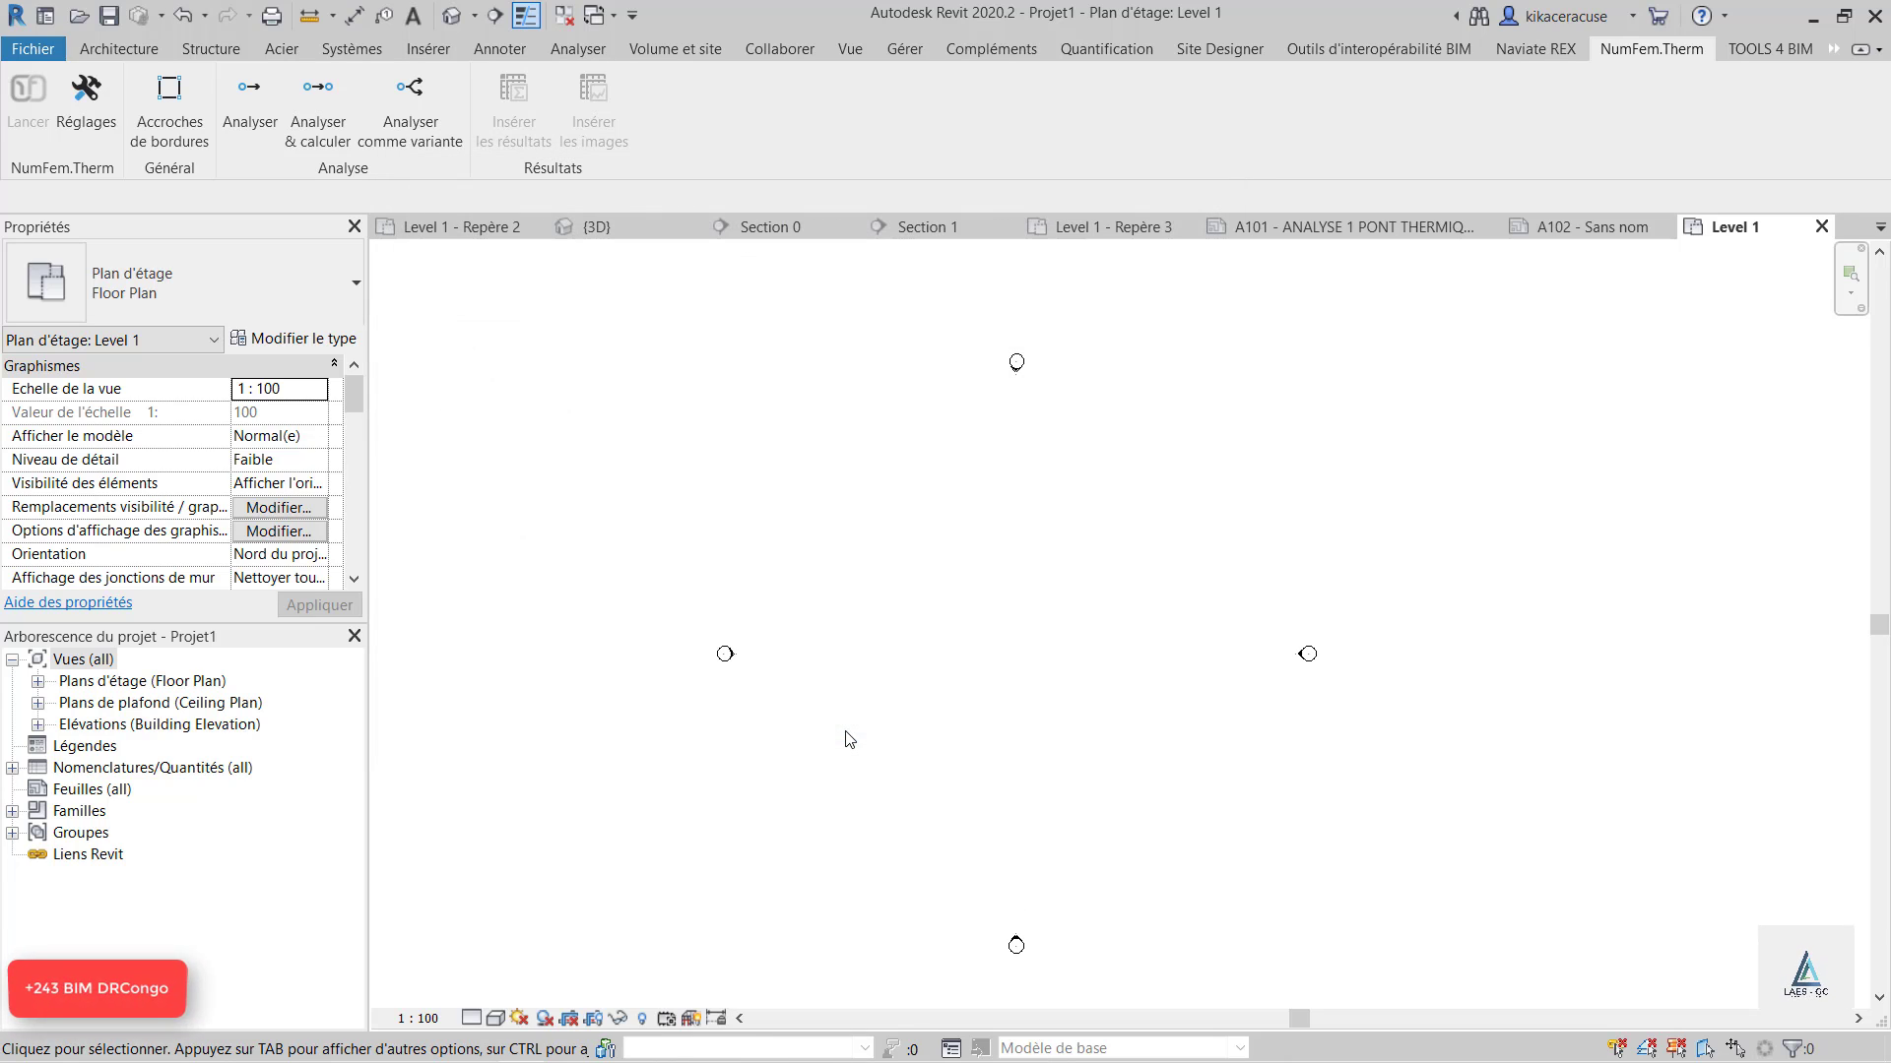
Examine the result images, material and ambience tables, equations and calculation results in the Liste de vues schedule on sheet A102 of NUM FEM PRESENTATION MODEL.
left_click(1390, 228)
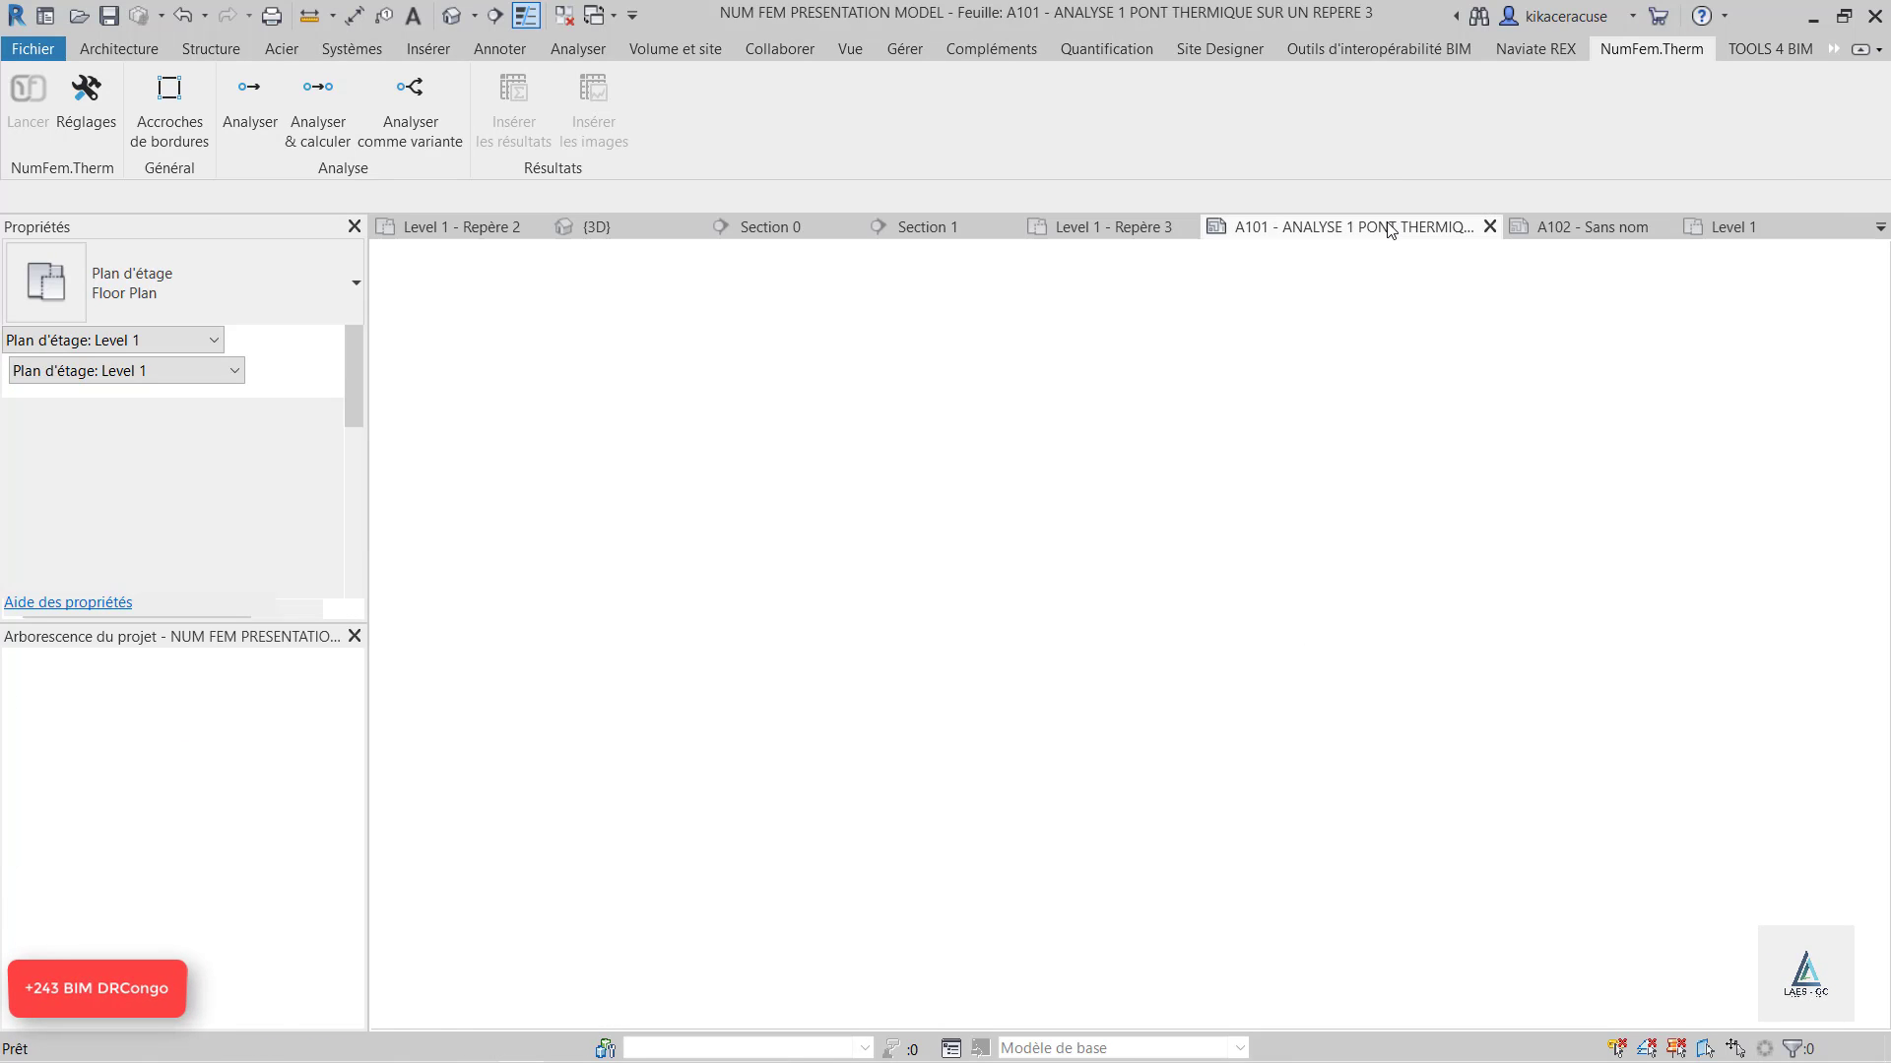
left_click(1576, 230)
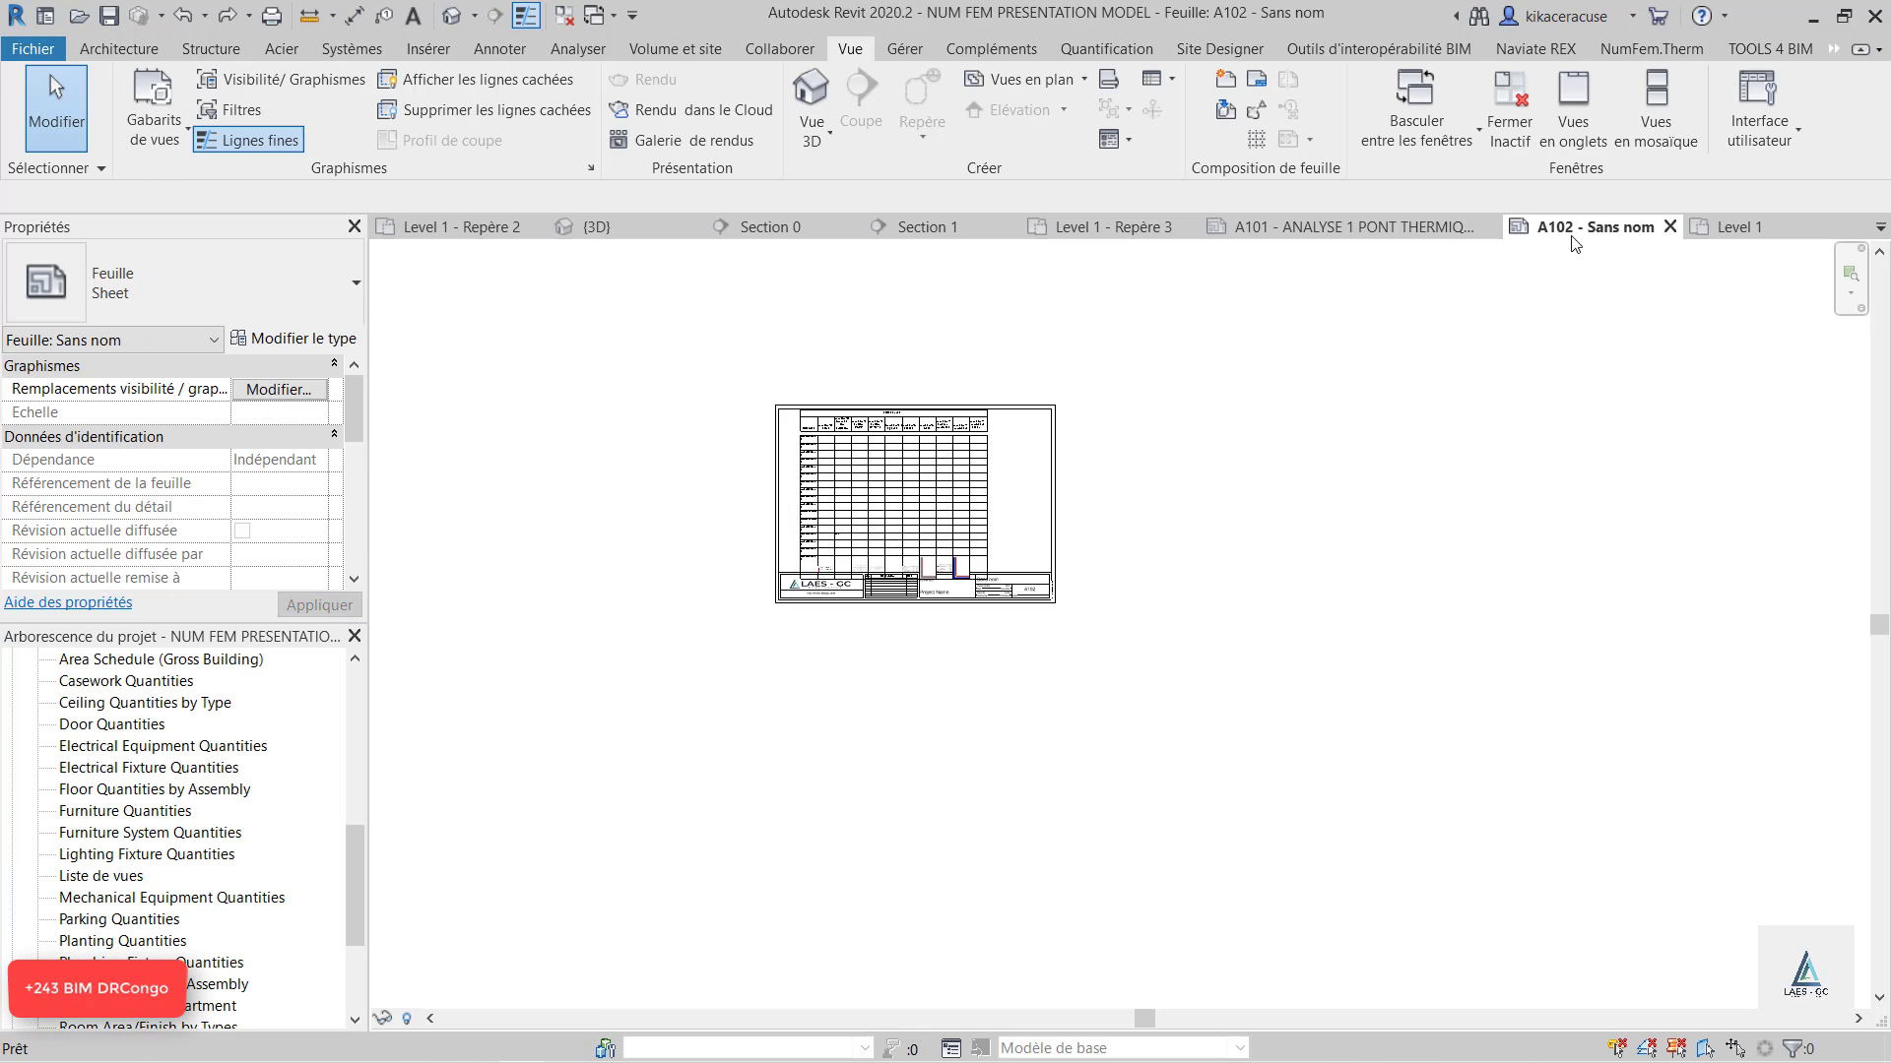
scroll(908, 598, "up", 10)
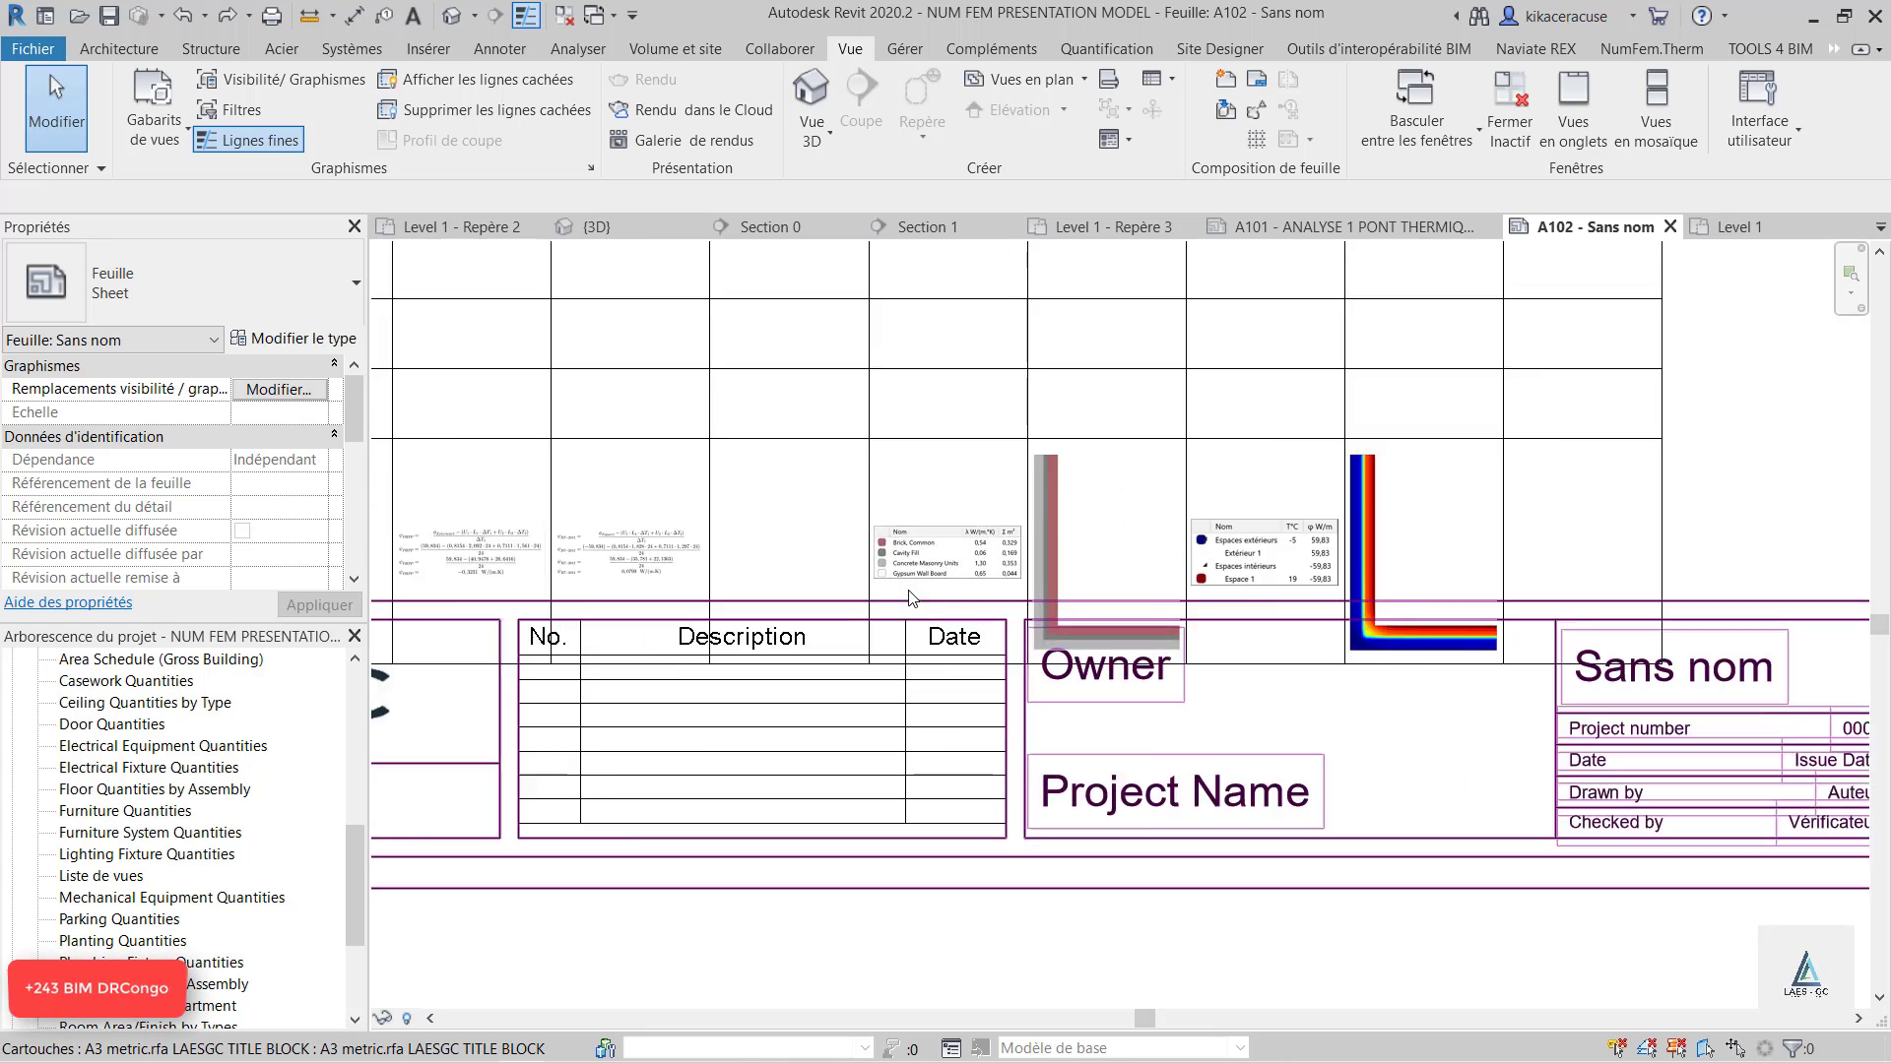
scroll(908, 598, "up", 5)
scroll(931, 541, "down", 6)
scroll(1209, 591, "up", 1)
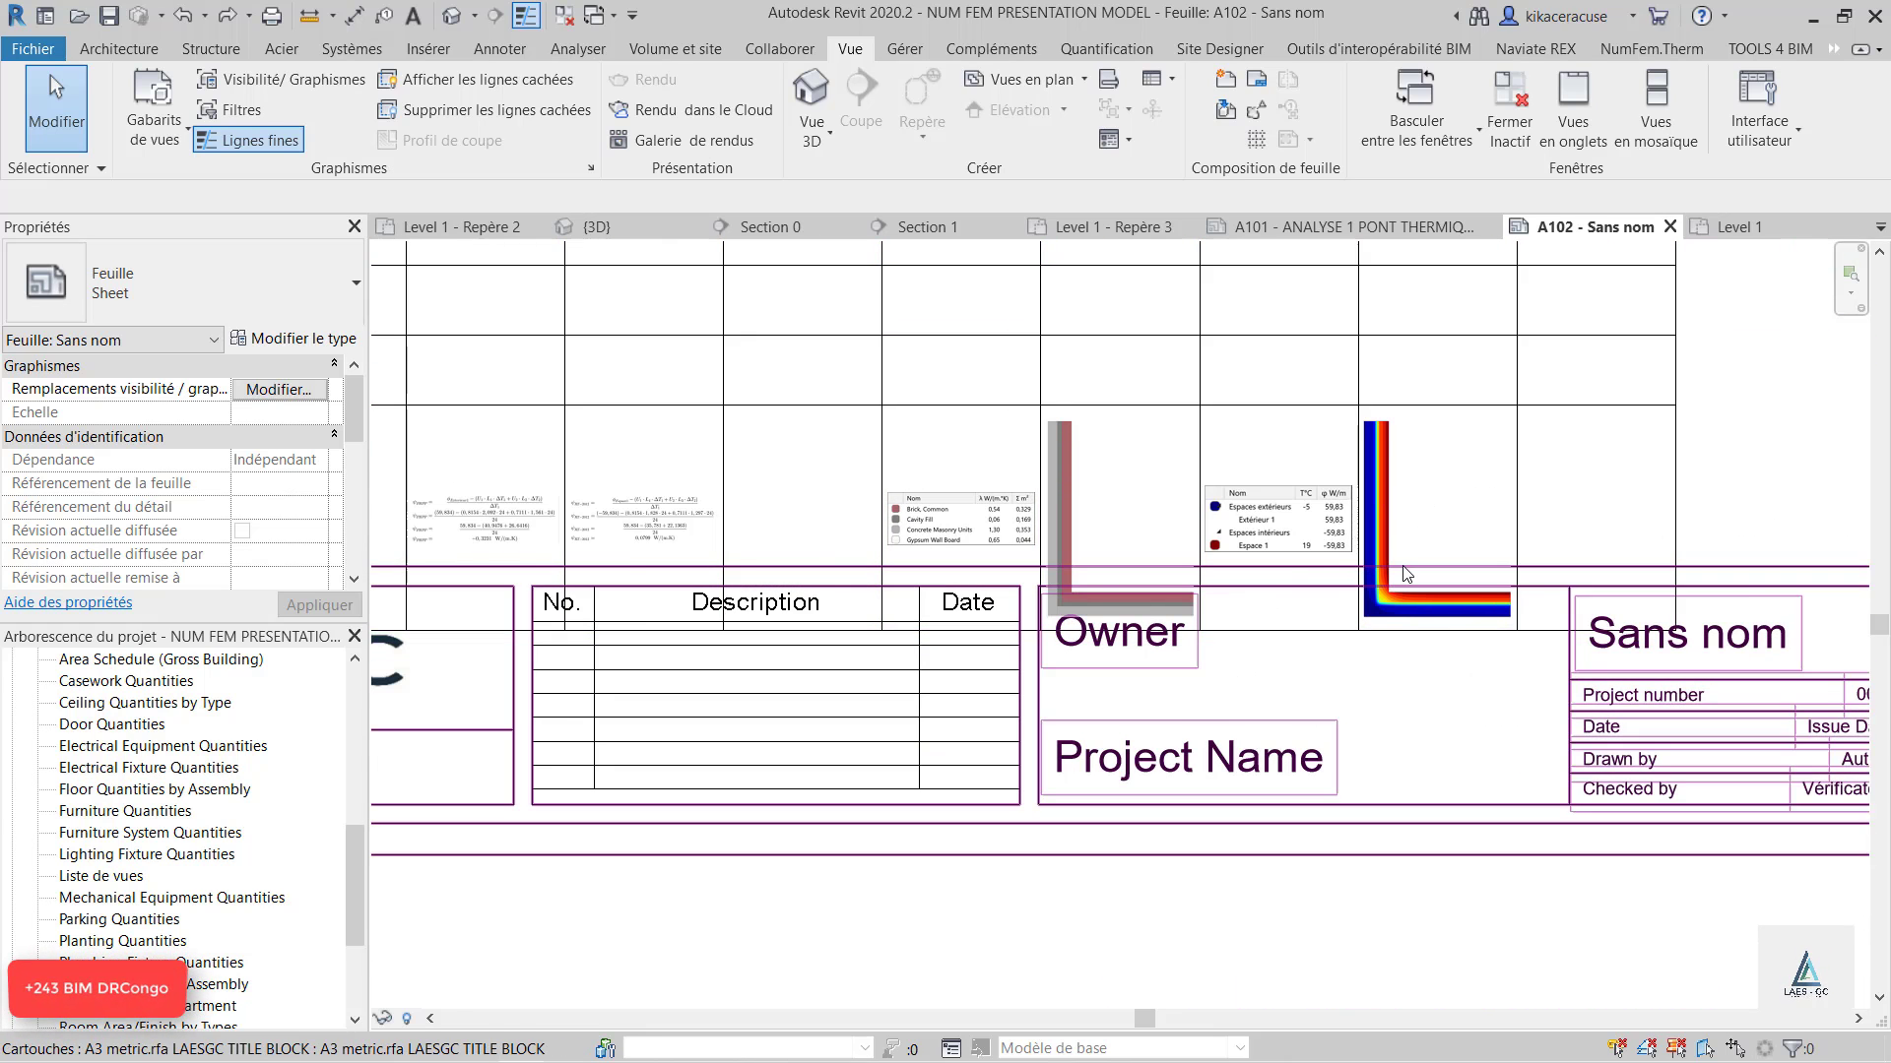
scroll(1406, 575, "down", 3)
scroll(1527, 557, "up", 4)
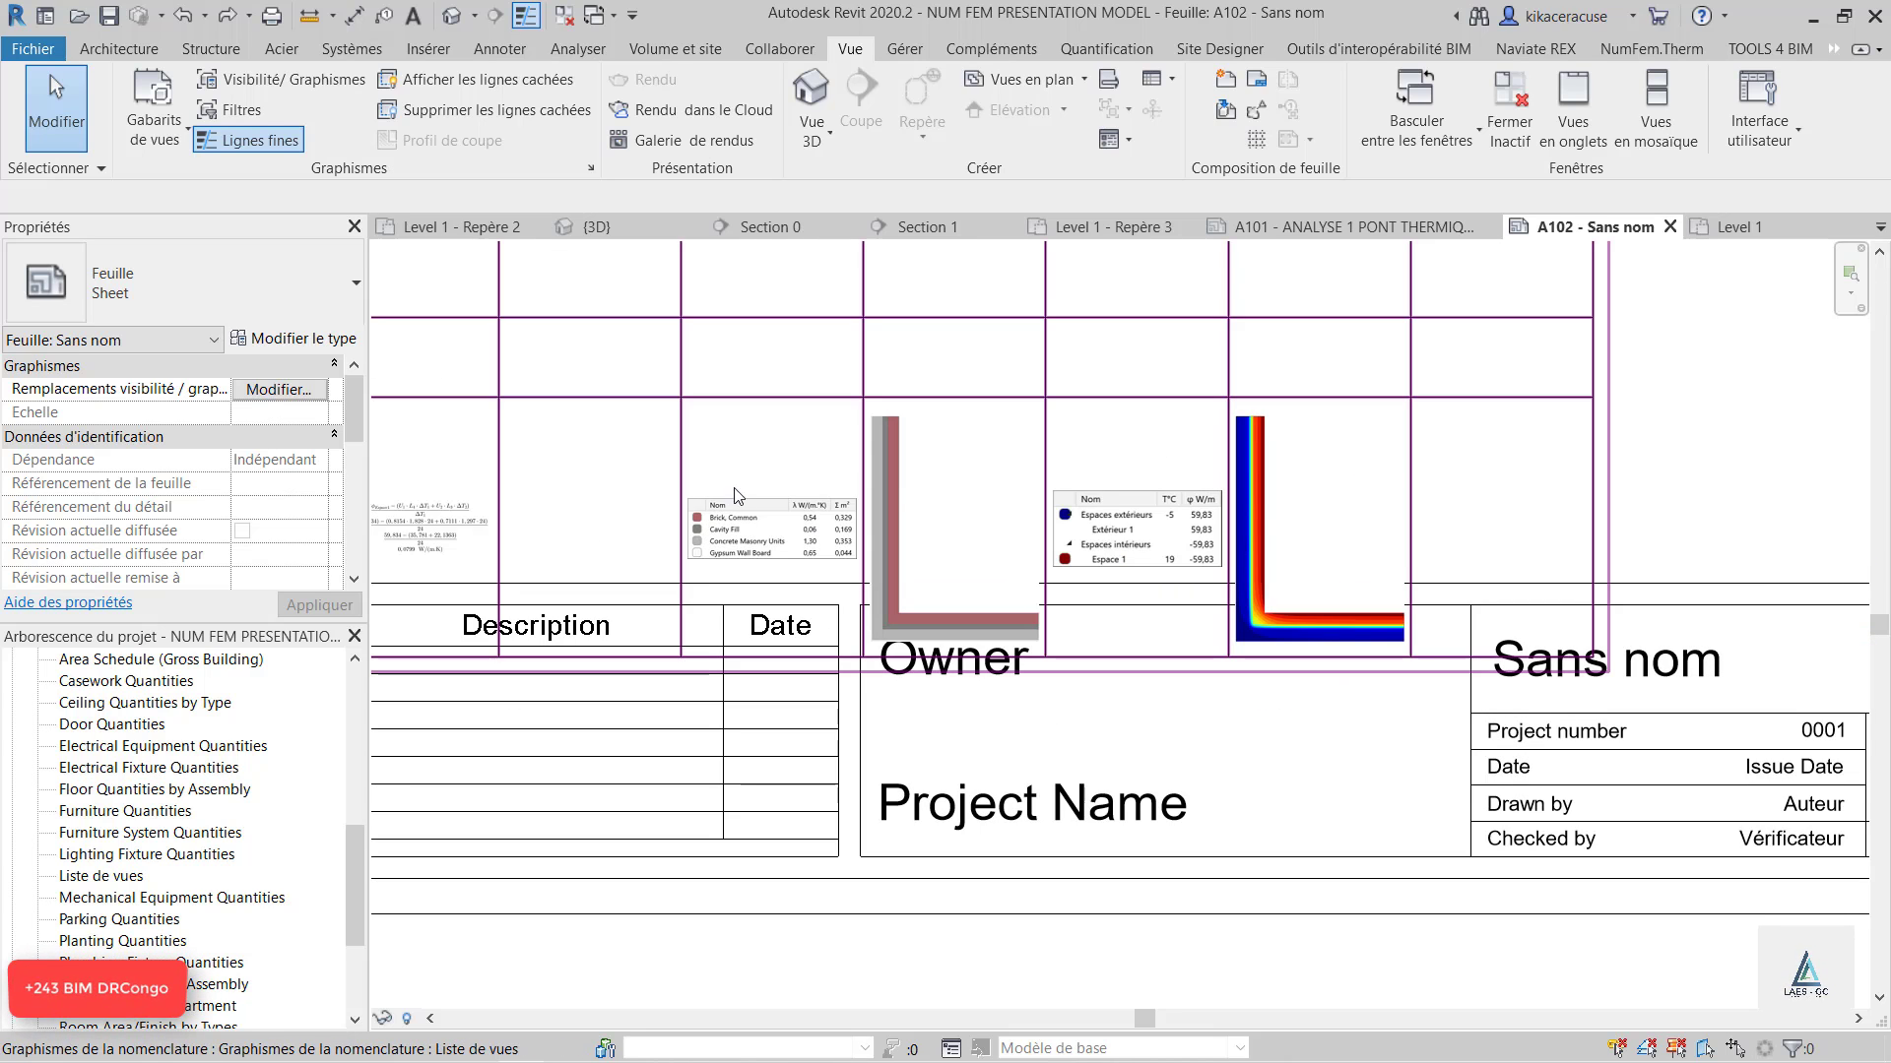
scroll(1046, 531, "up", 3)
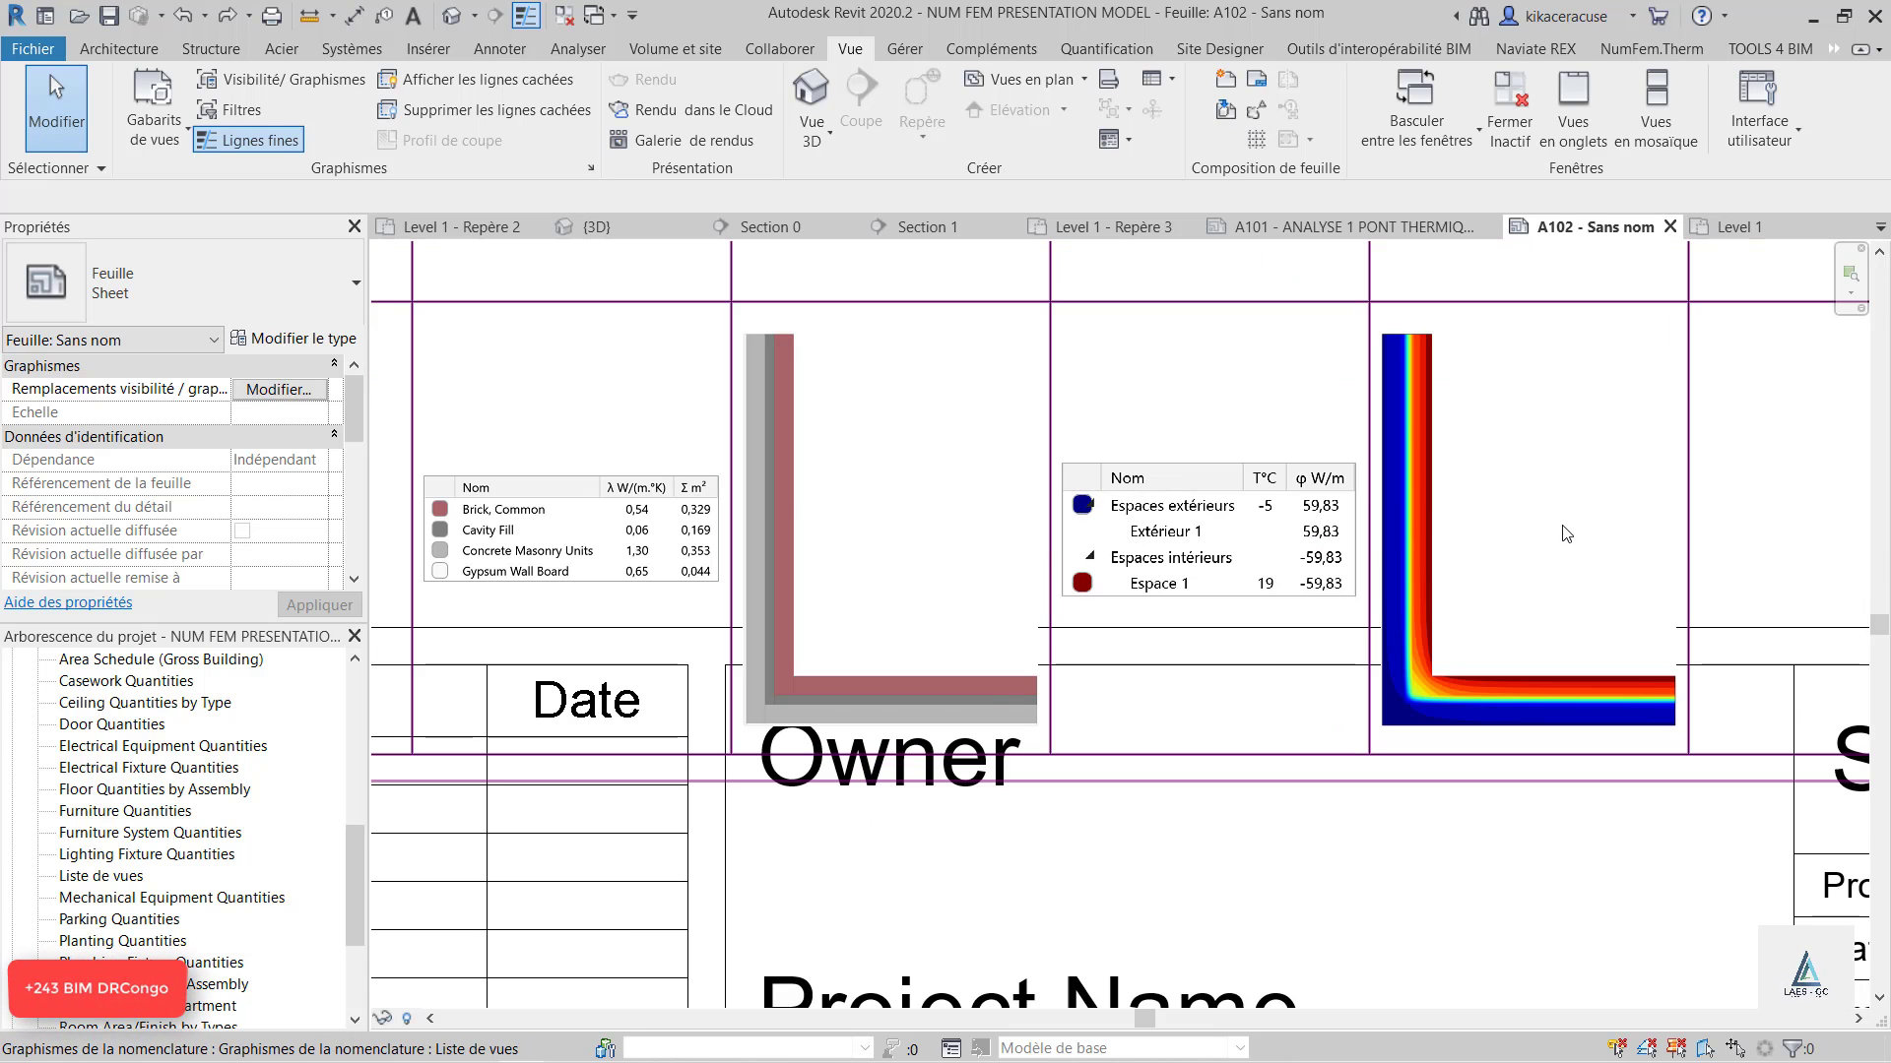
scroll(1566, 534, "down", 3)
scroll(819, 530, "up", 3)
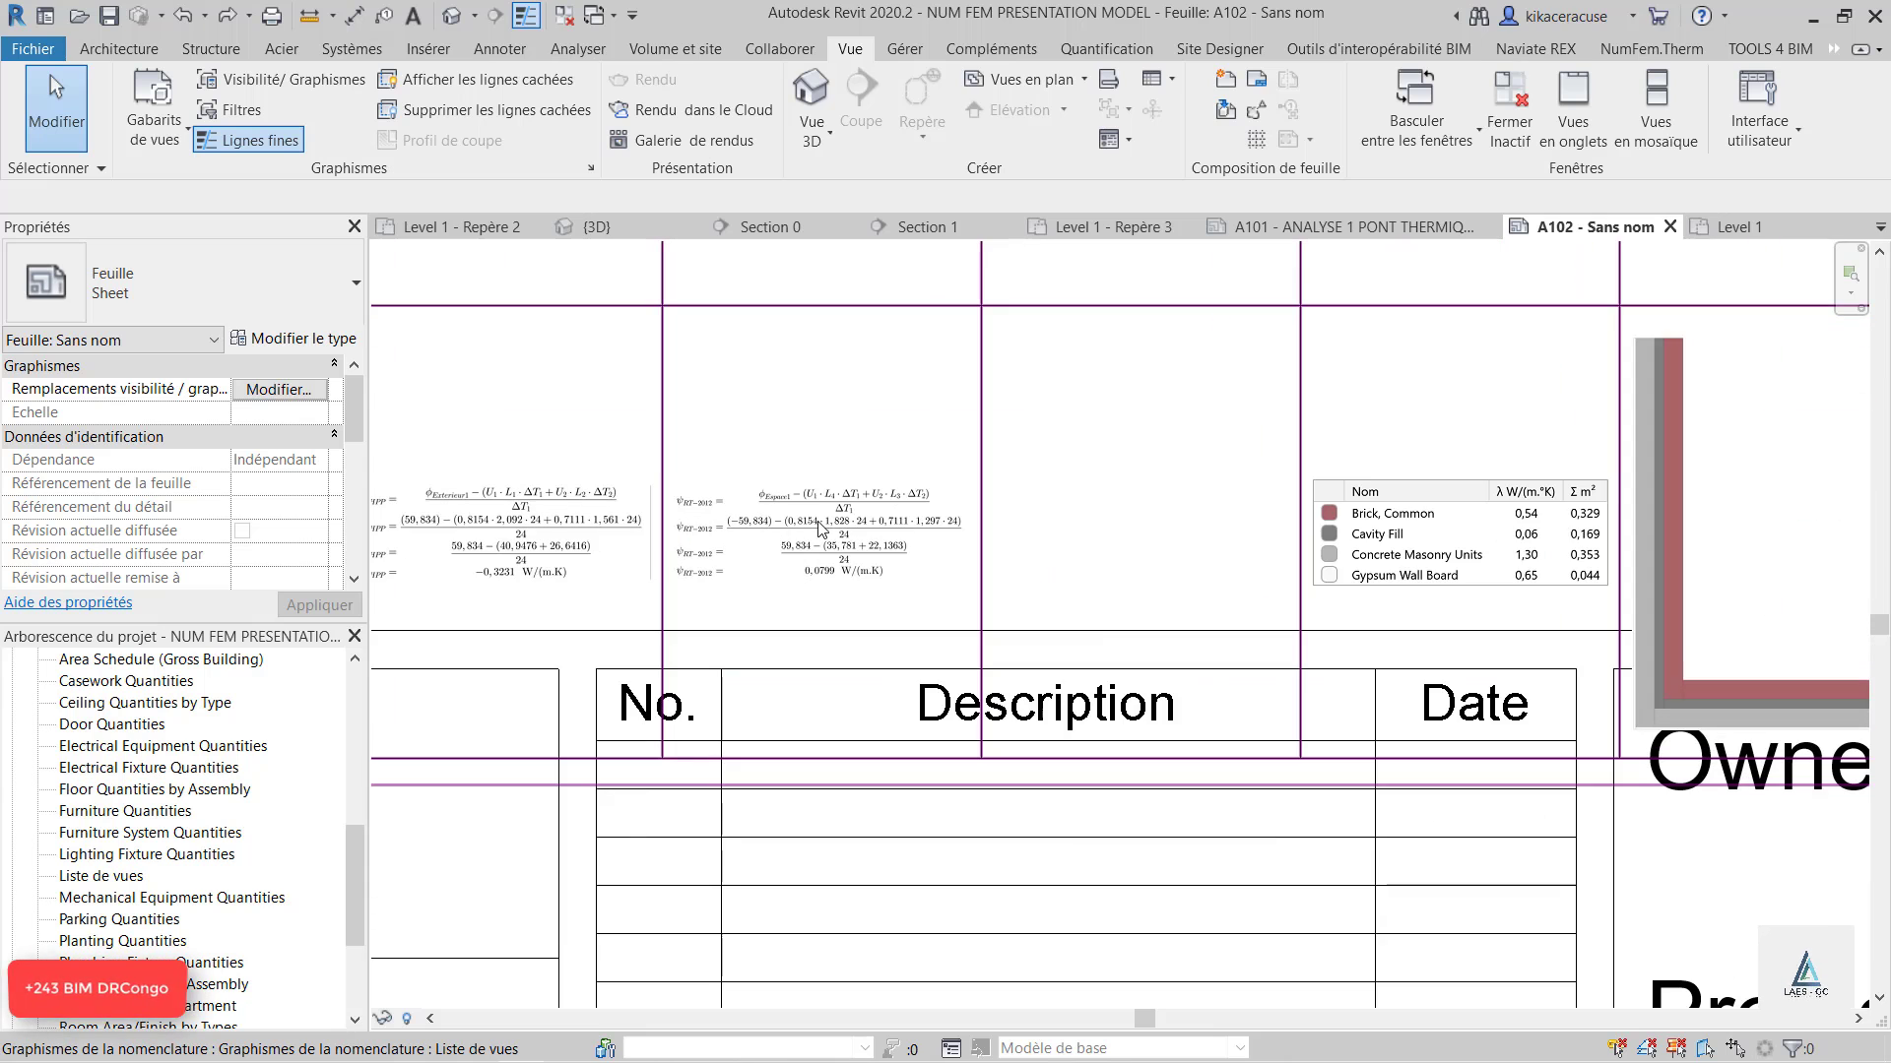
scroll(1052, 616, "down", 3)
scroll(706, 568, "up", 3)
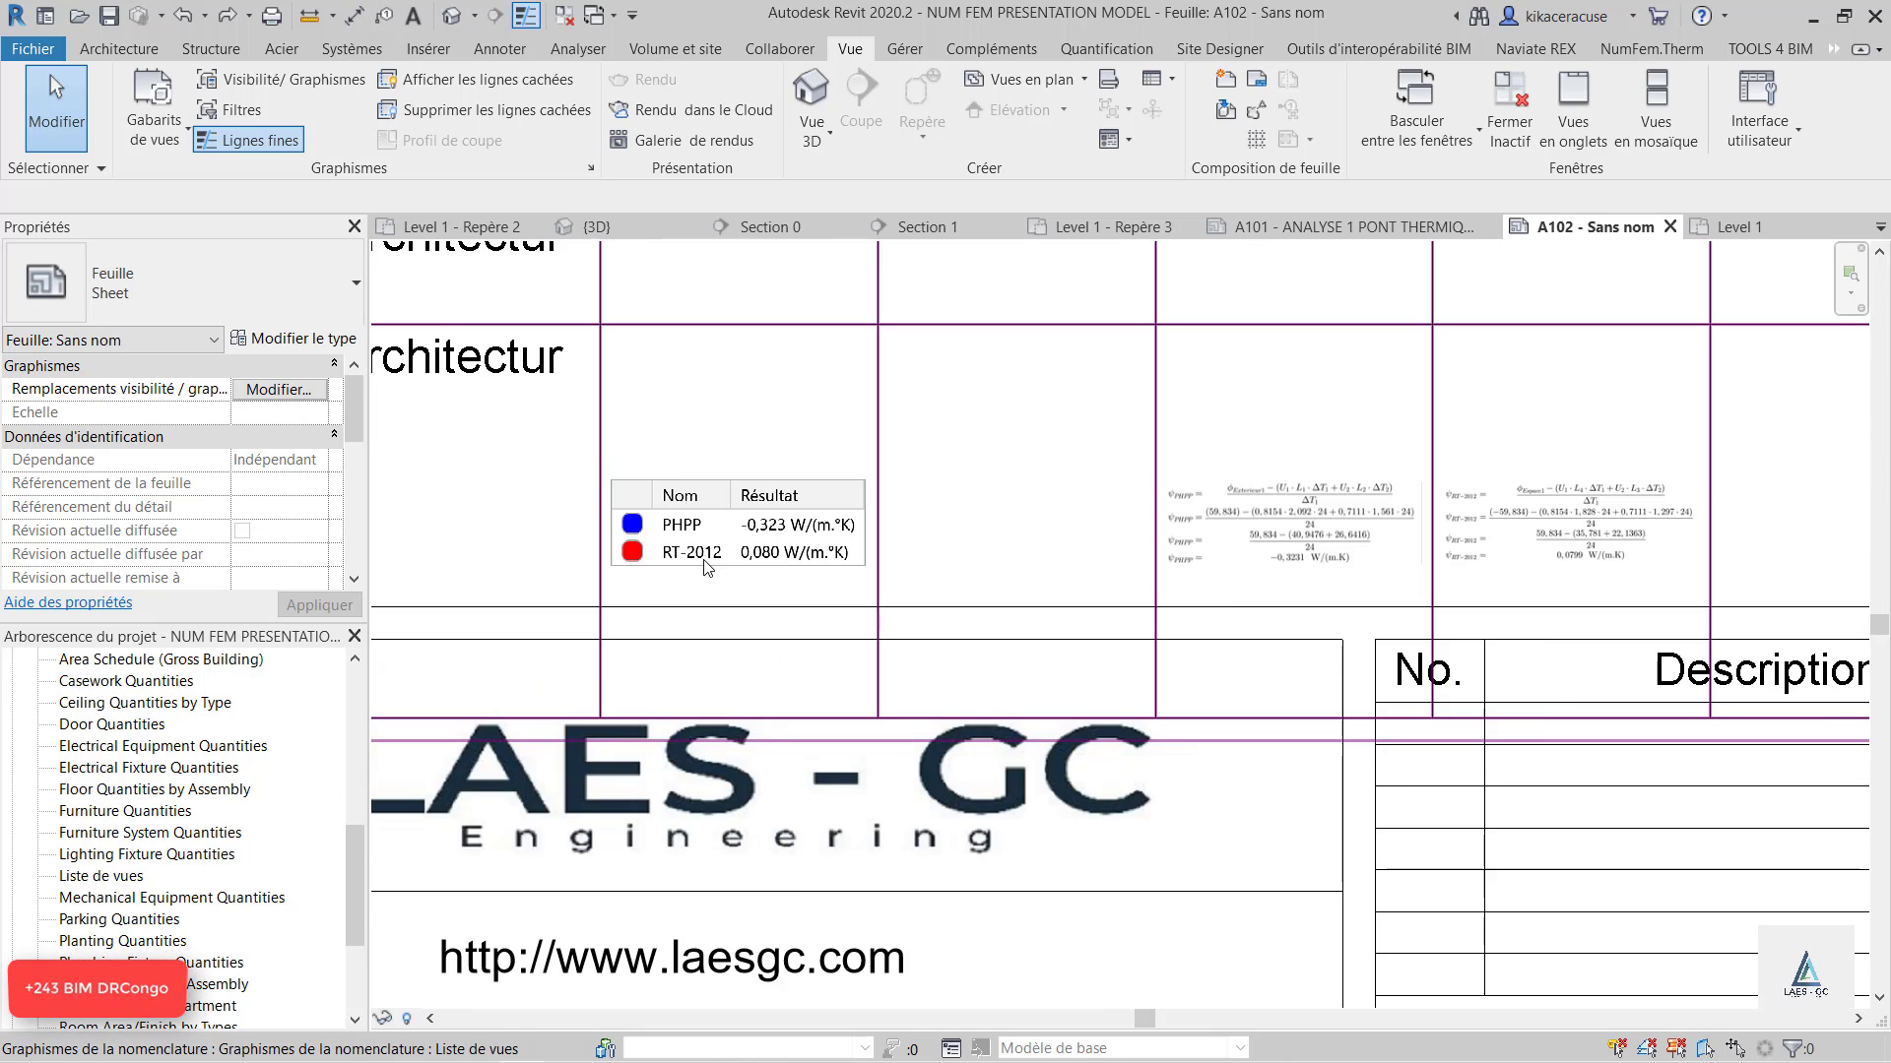
scroll(706, 568, "up", 2)
scroll(706, 568, "down", 3)
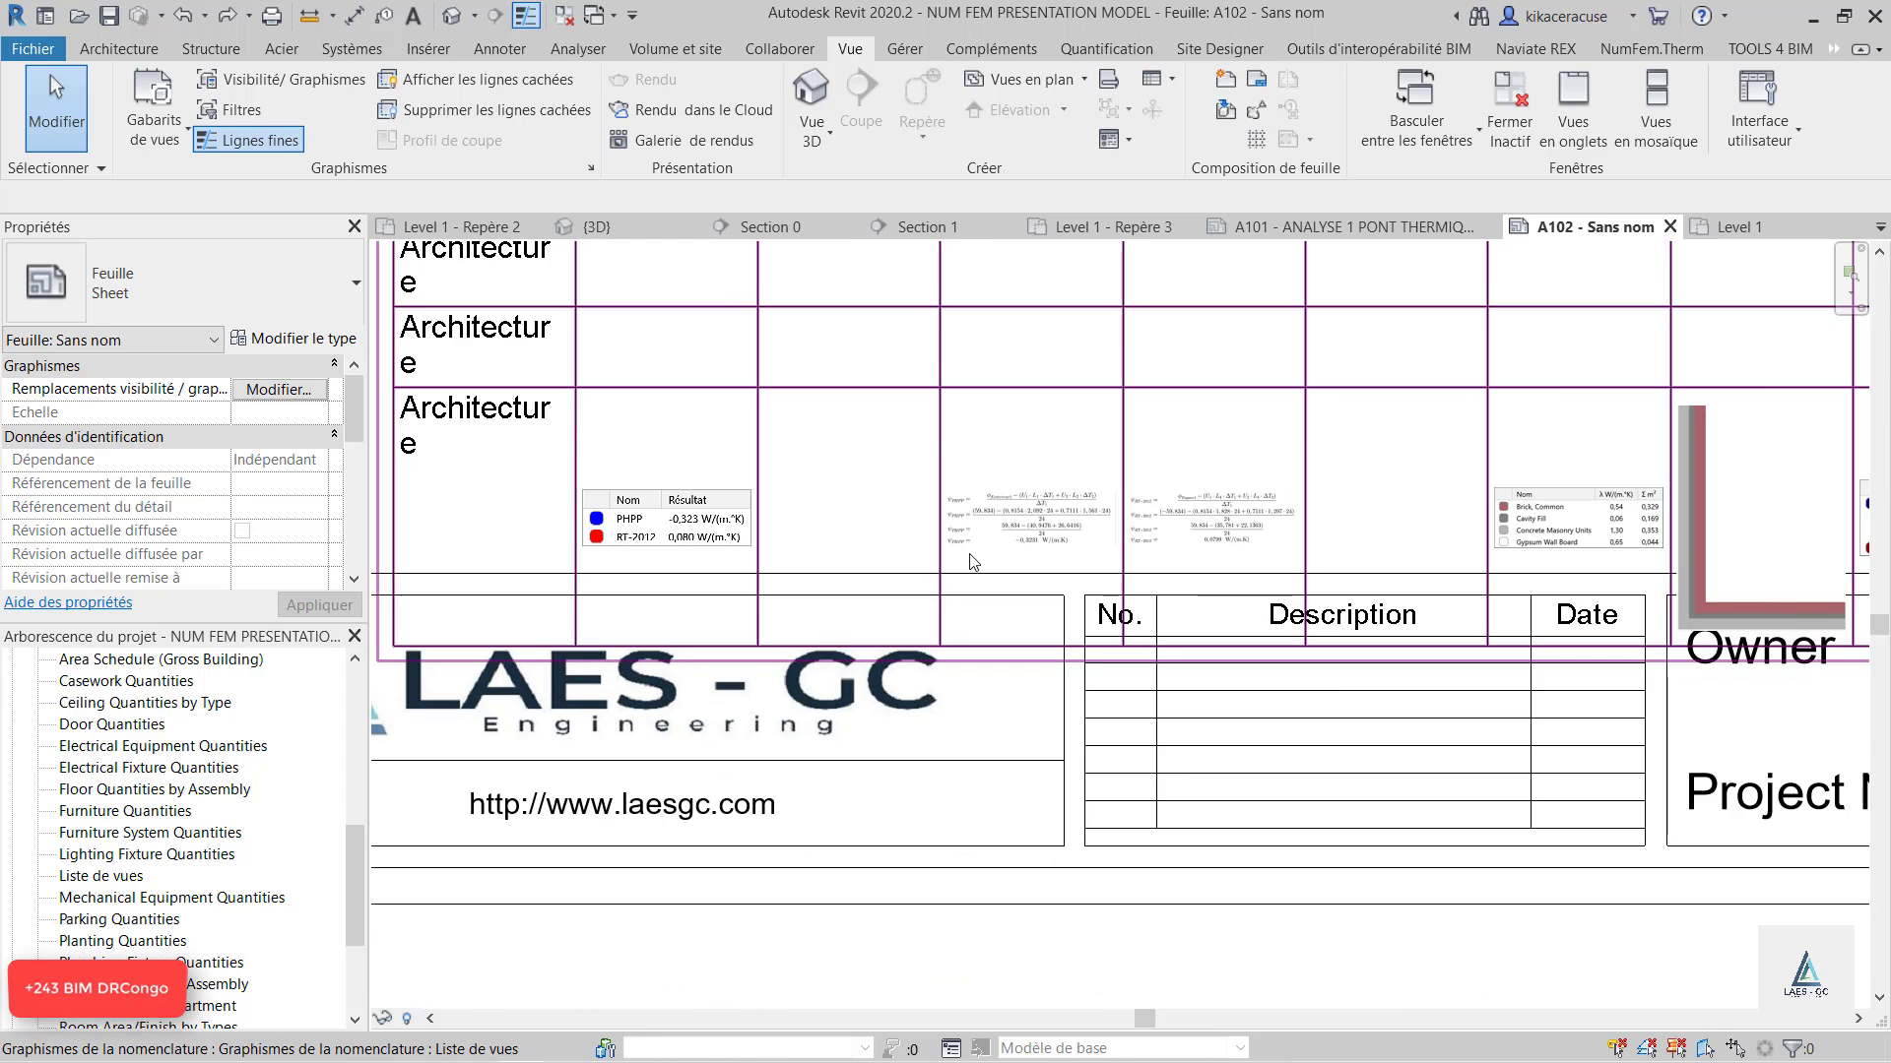
scroll(973, 563, "up", 2)
scroll(926, 576, "down", 5)
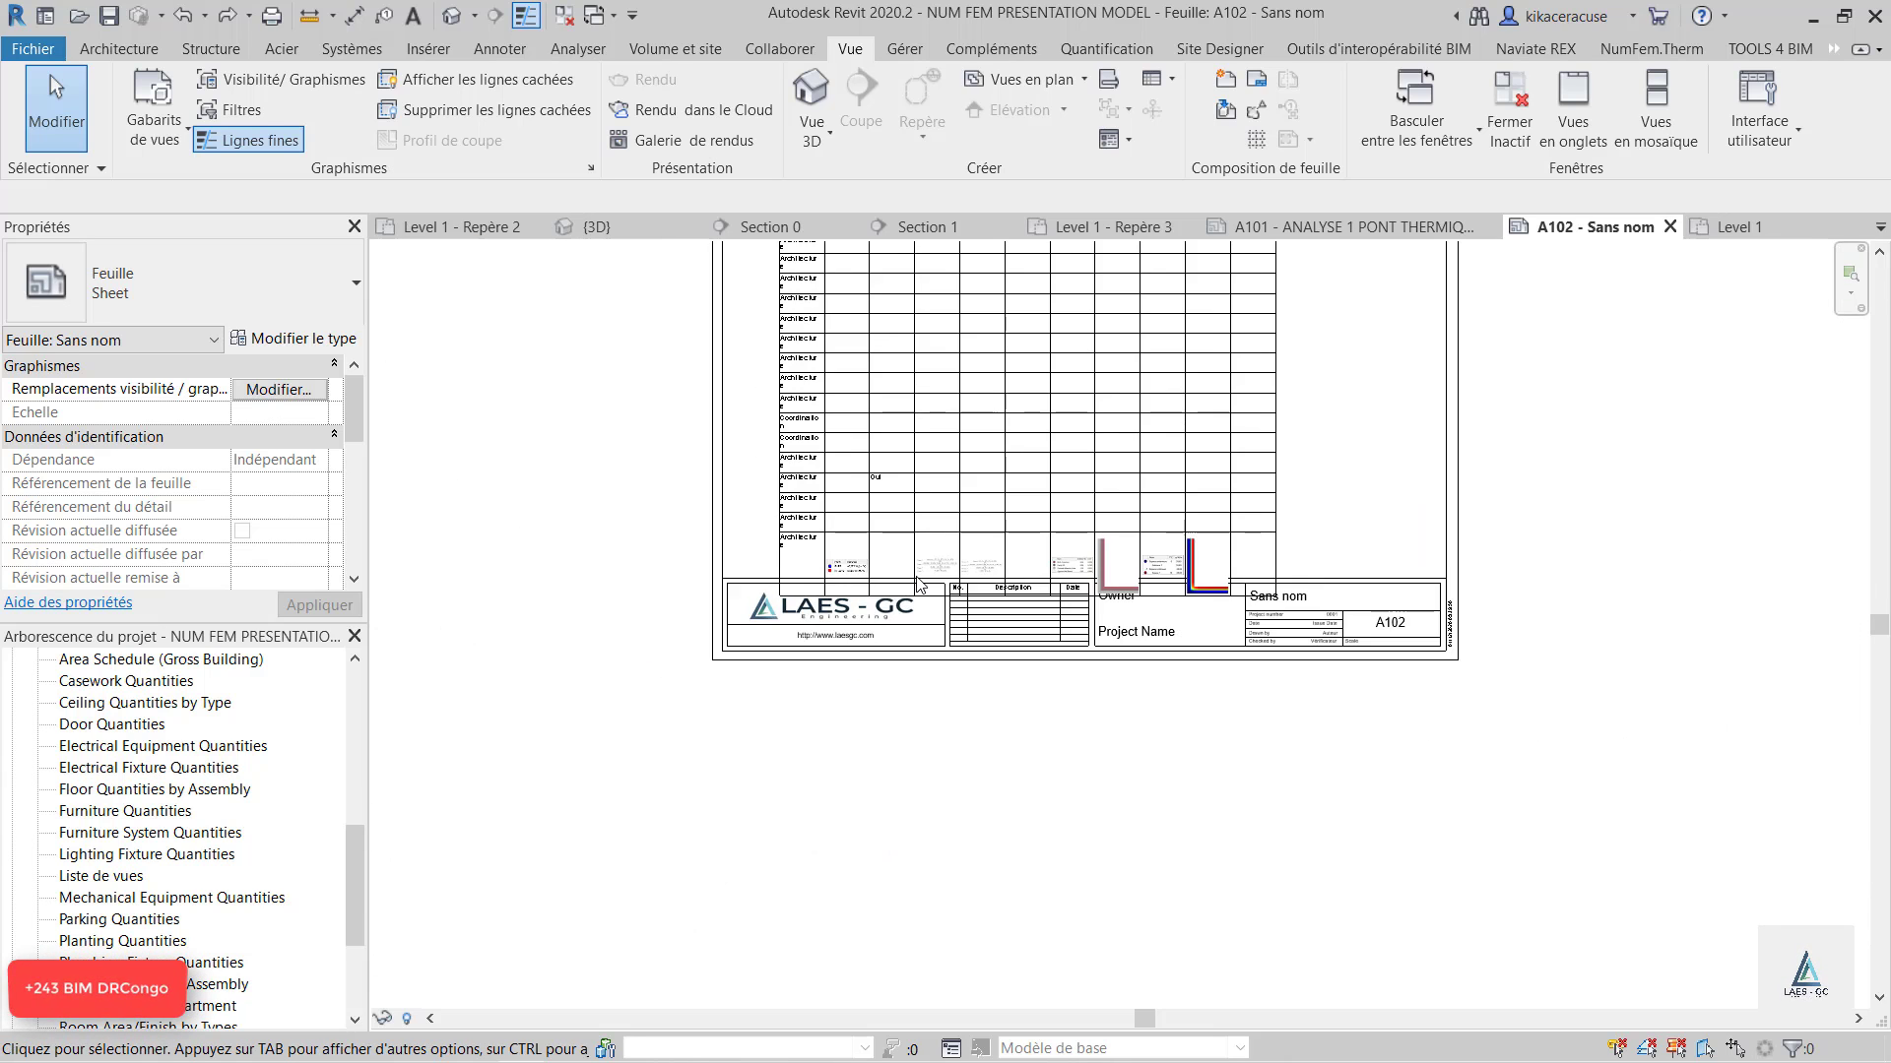
scroll(917, 585, "down", 2)
scroll(917, 585, "up", 2)
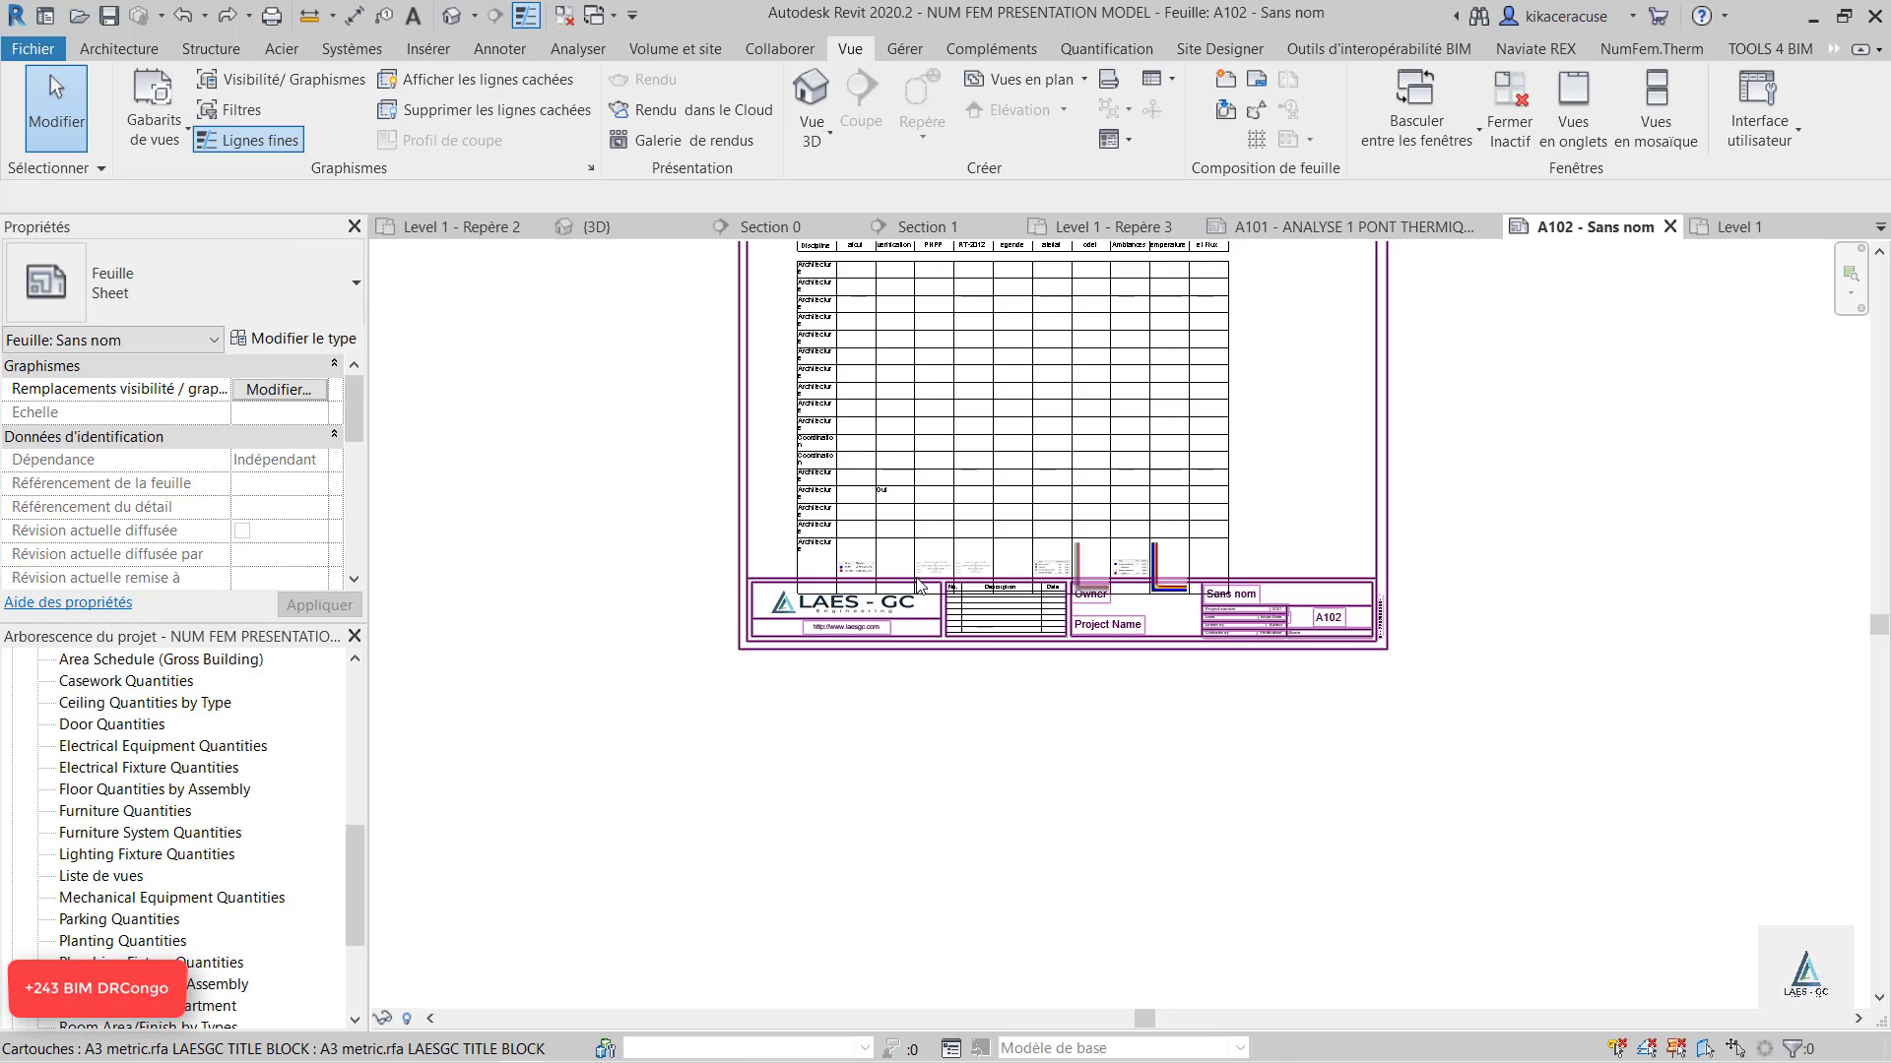
Change the horizontal wall beside grid 2 in the Level 1 - Repère 3 callout view to the CW 102-85-215p type.
key("ctrl+Tab")
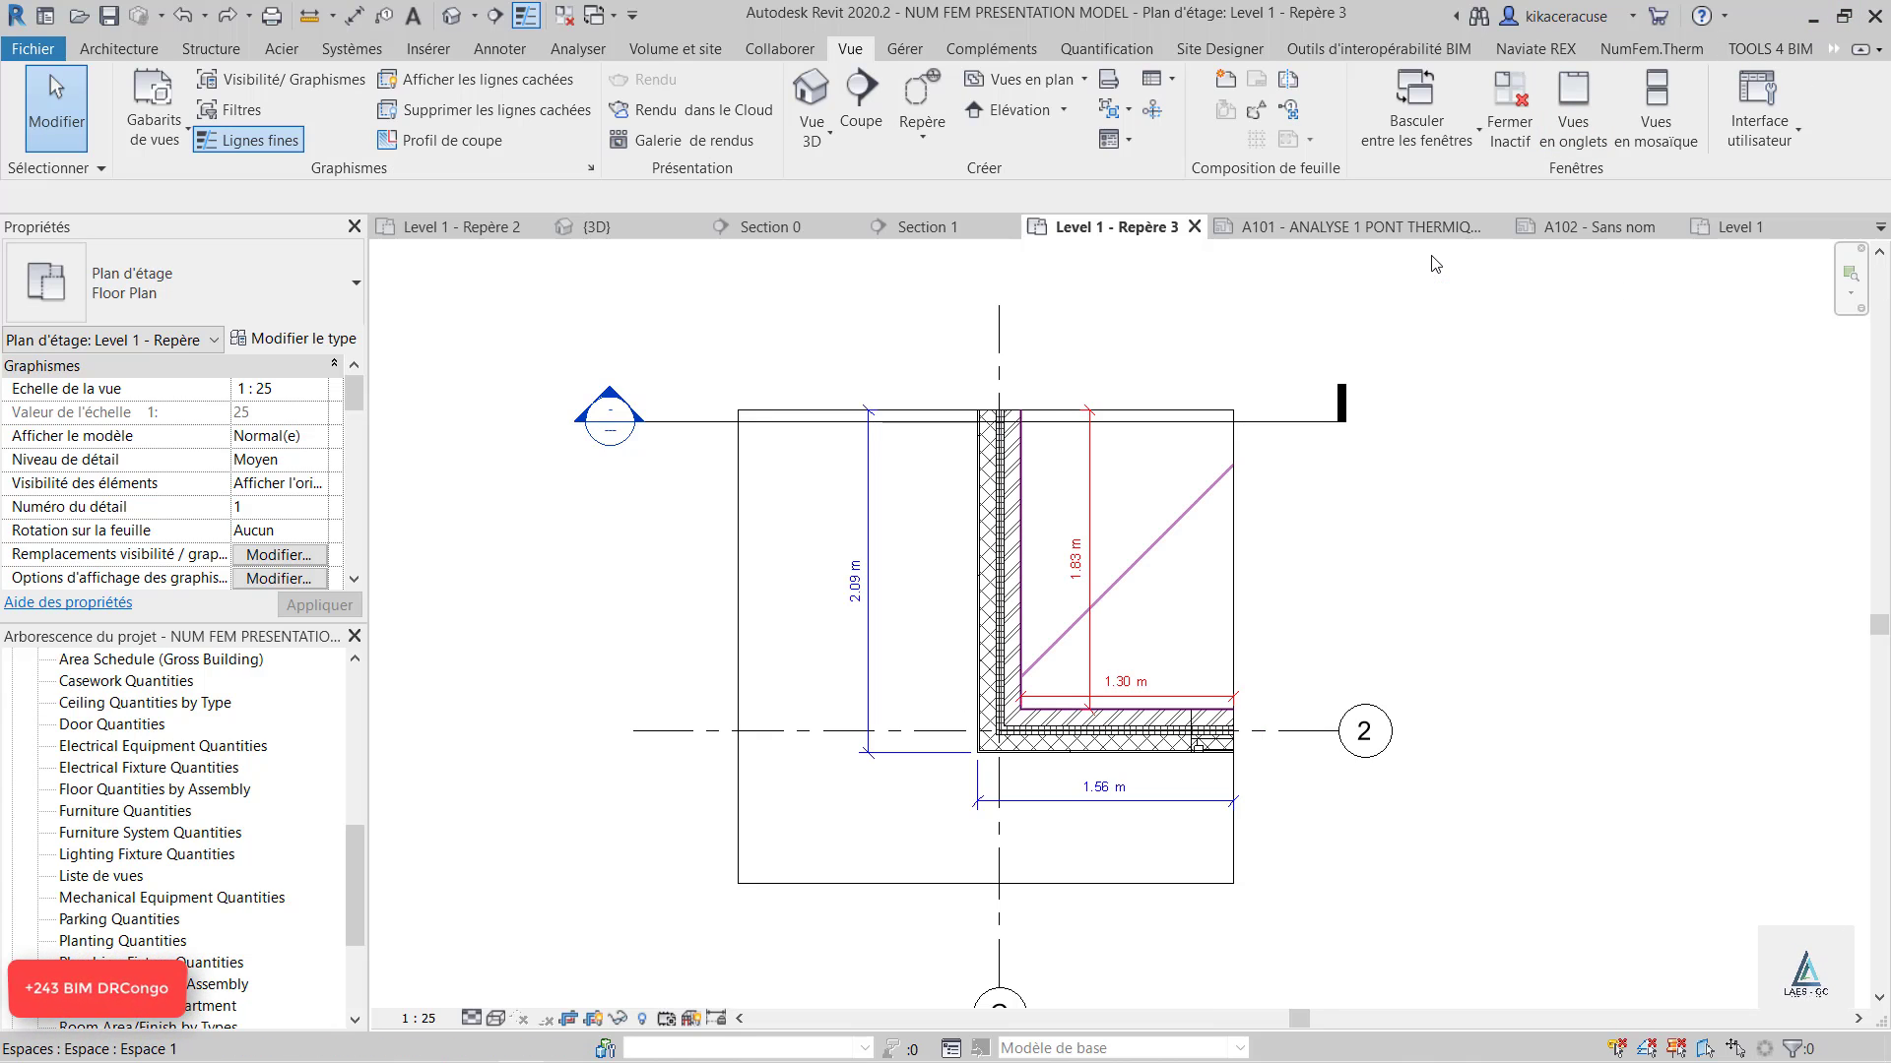
left_click(1409, 231)
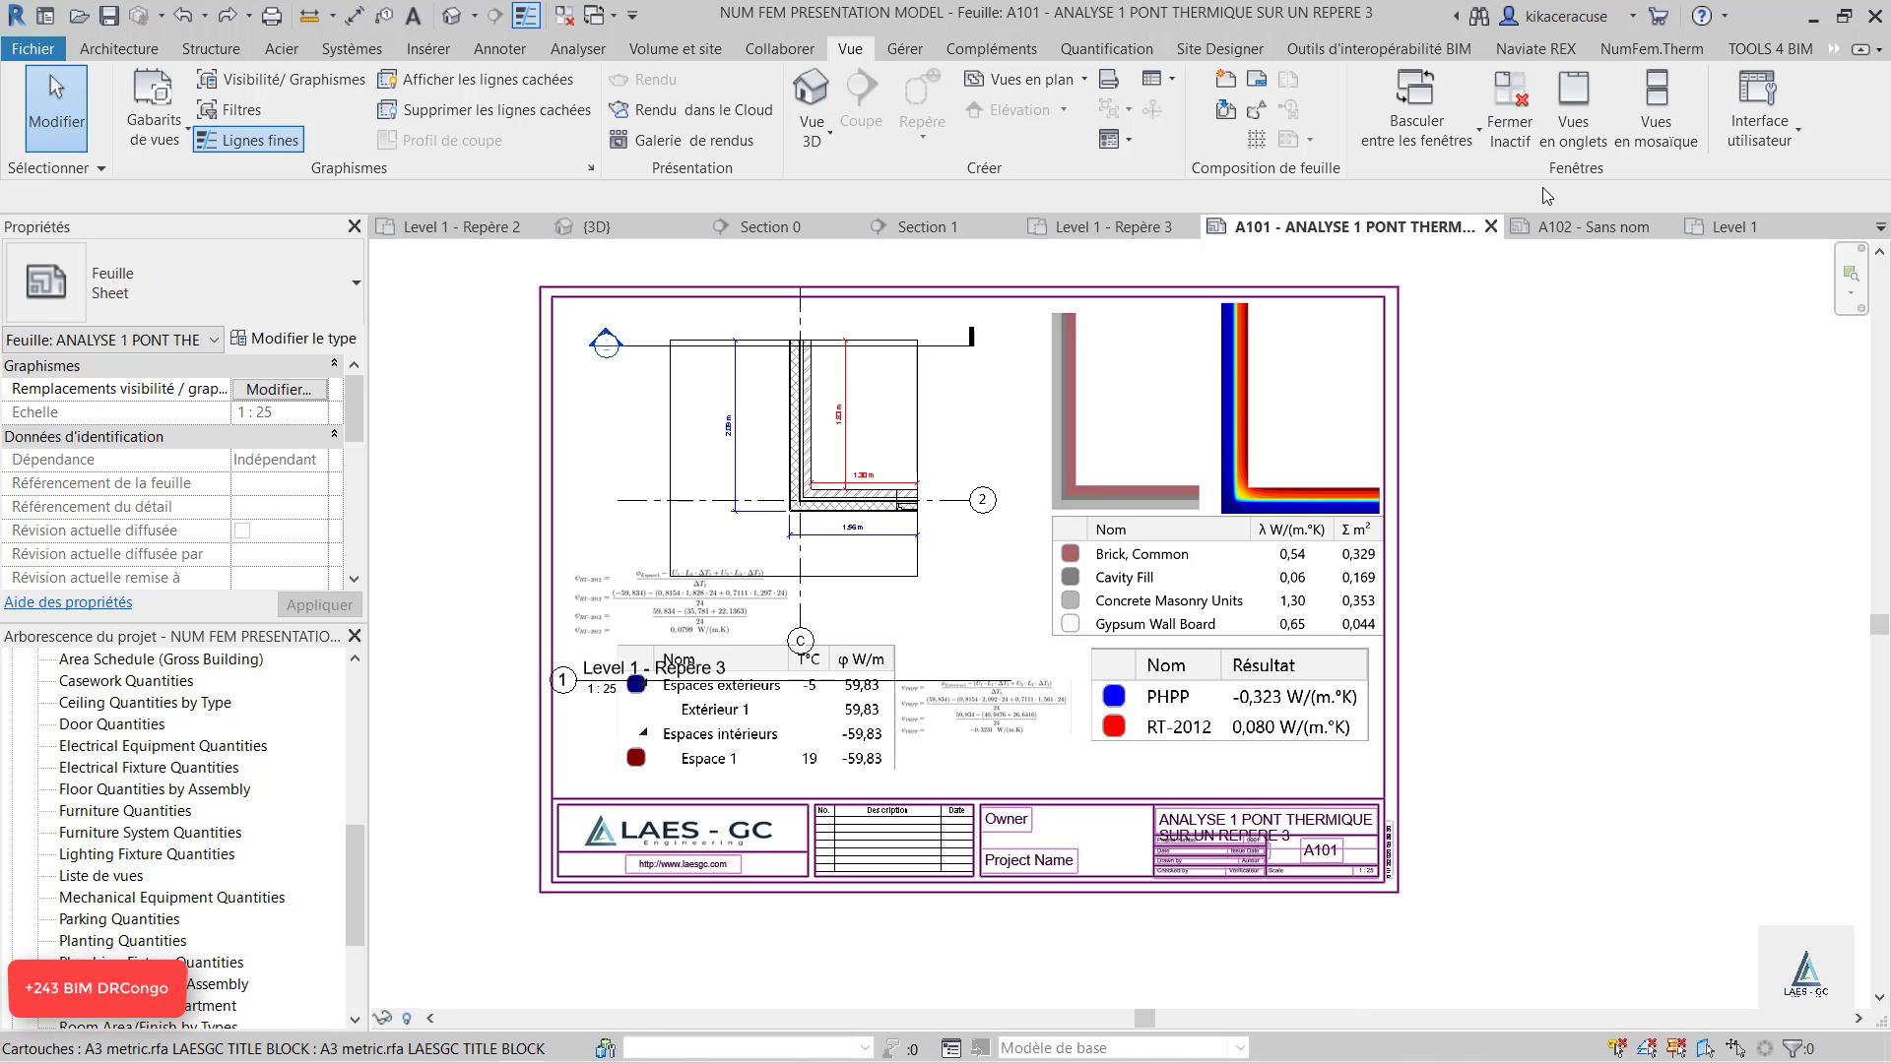
left_click(1143, 227)
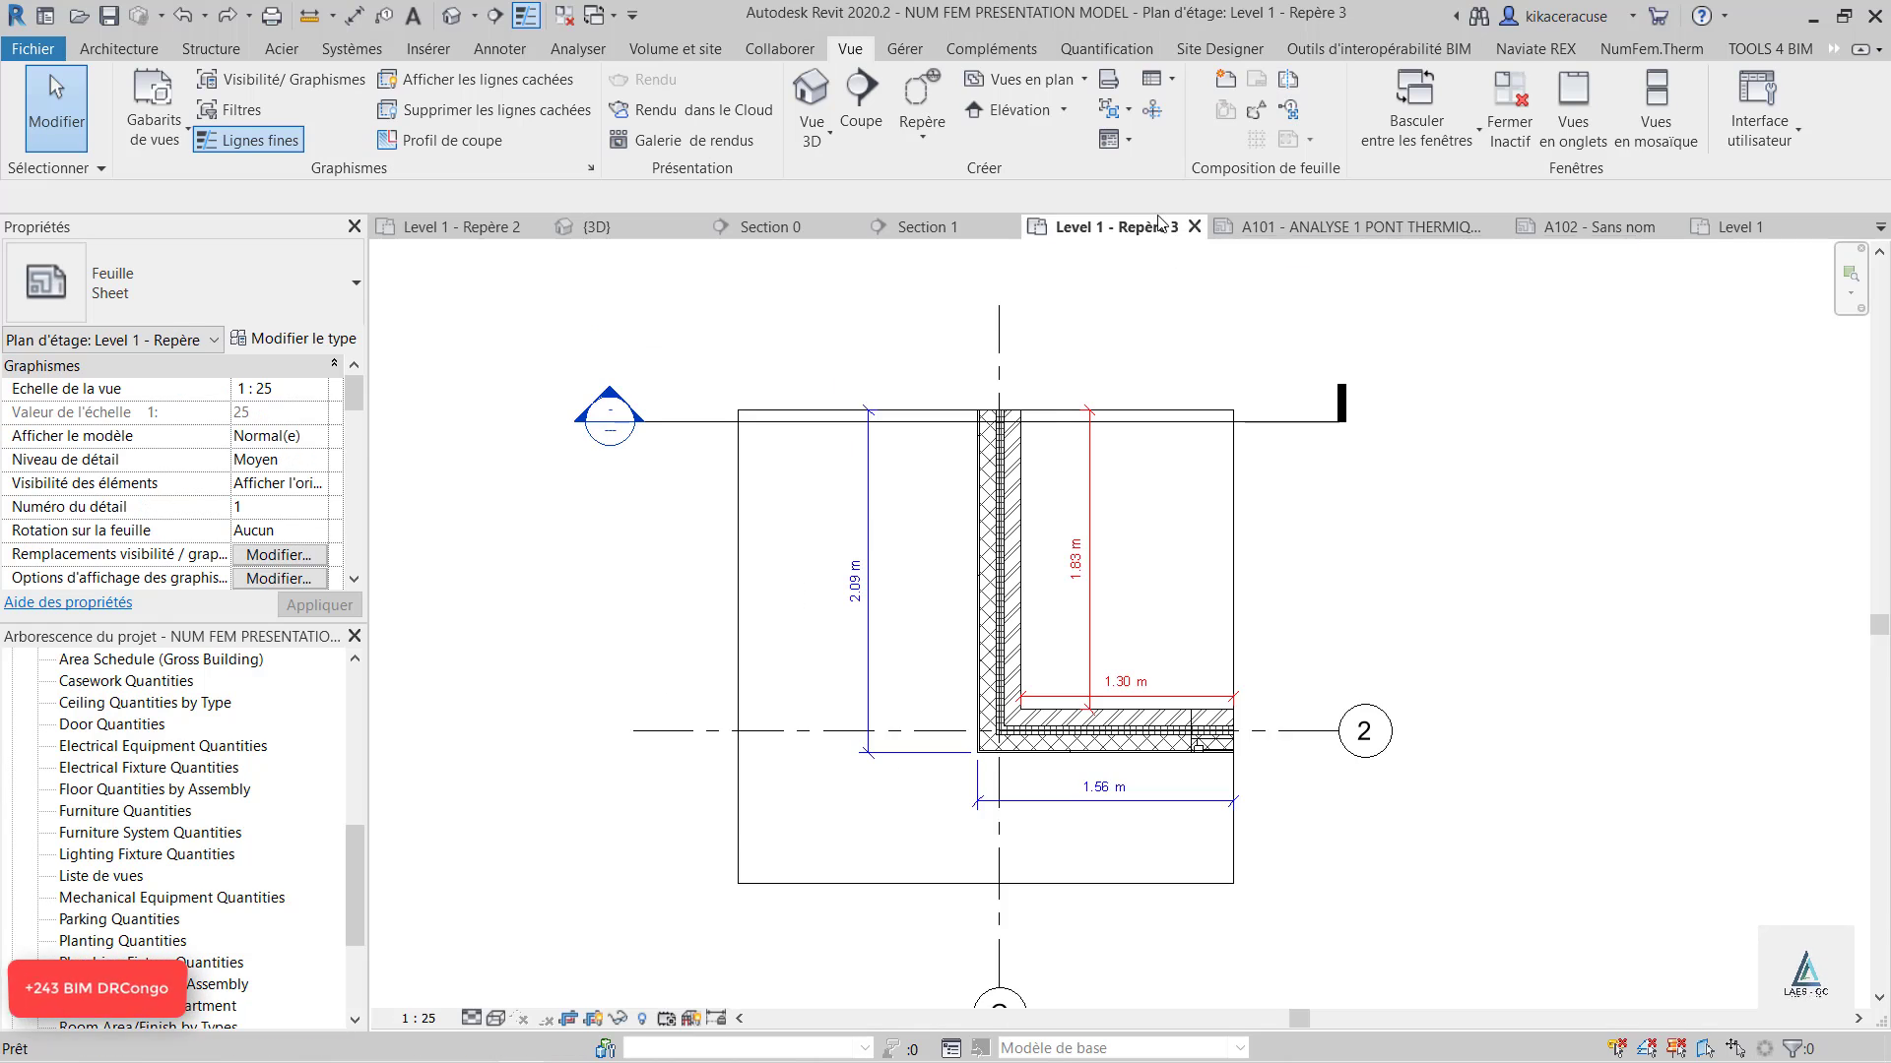
left_click(1017, 581)
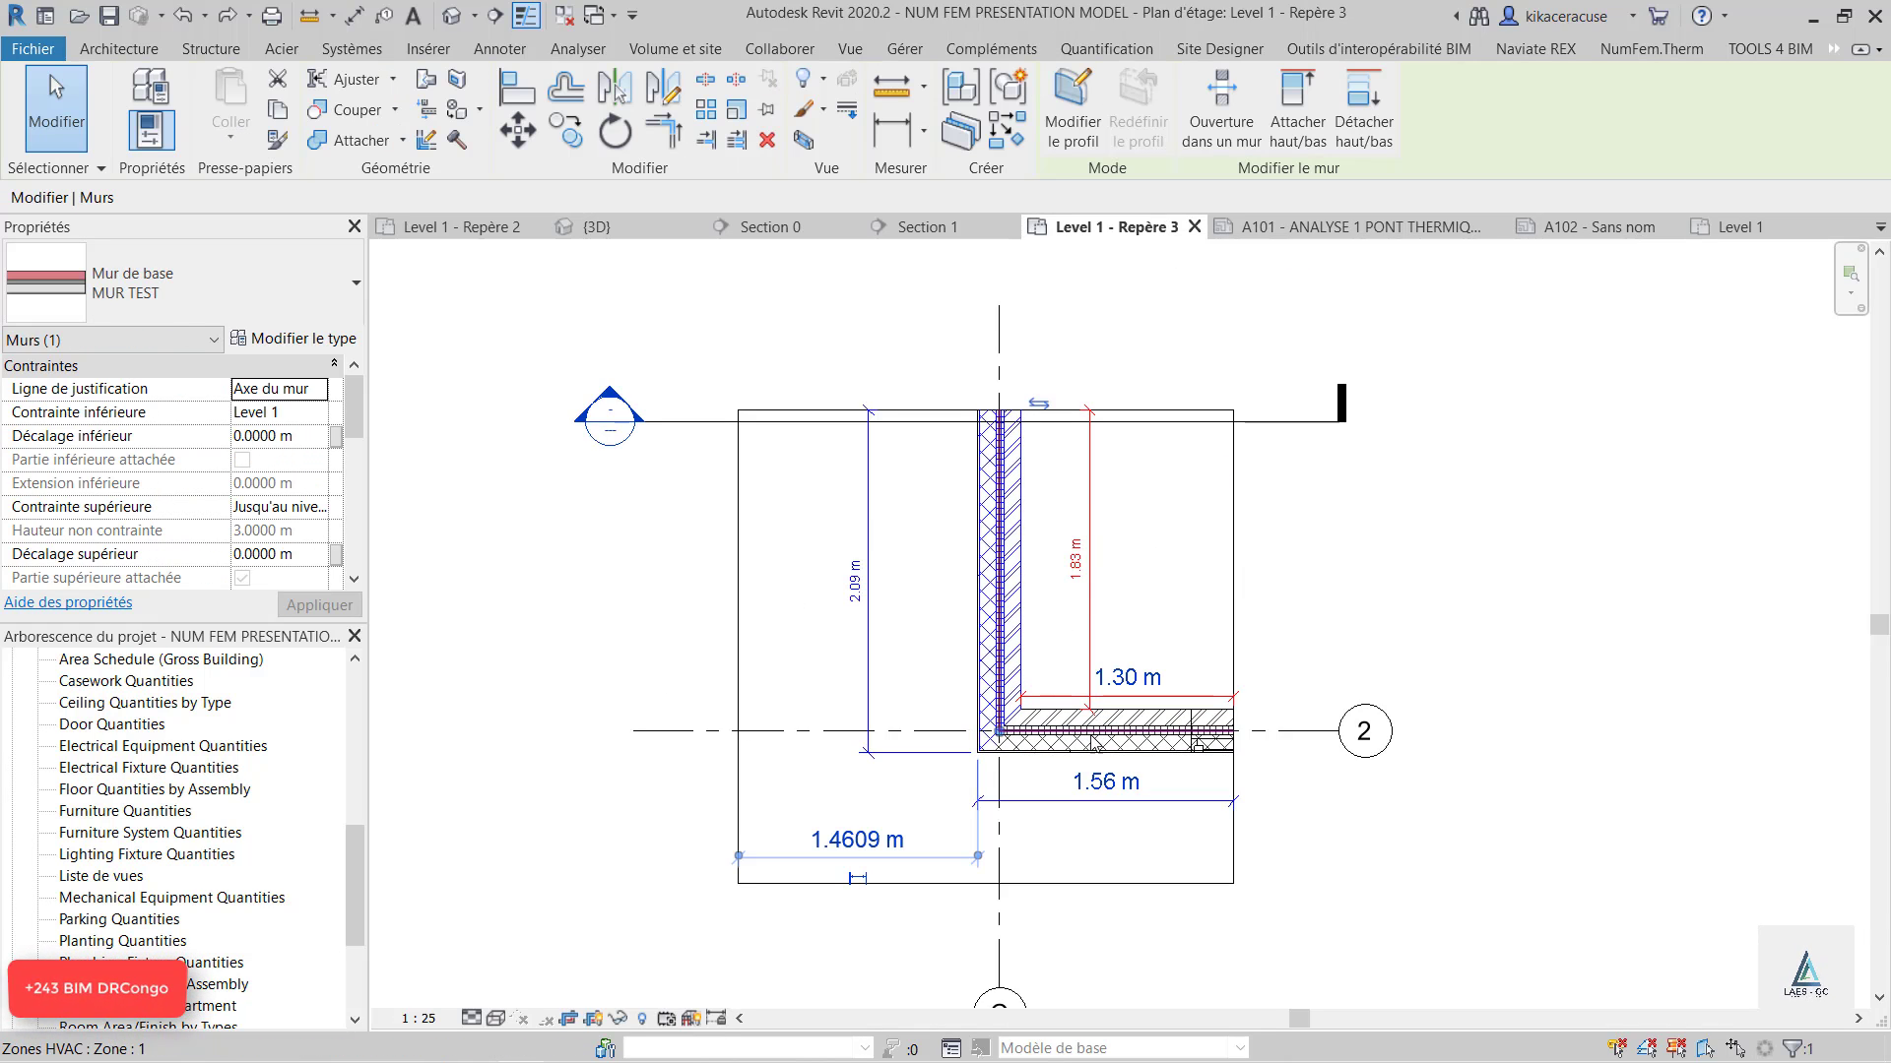
left_click(1093, 740)
key("Escape")
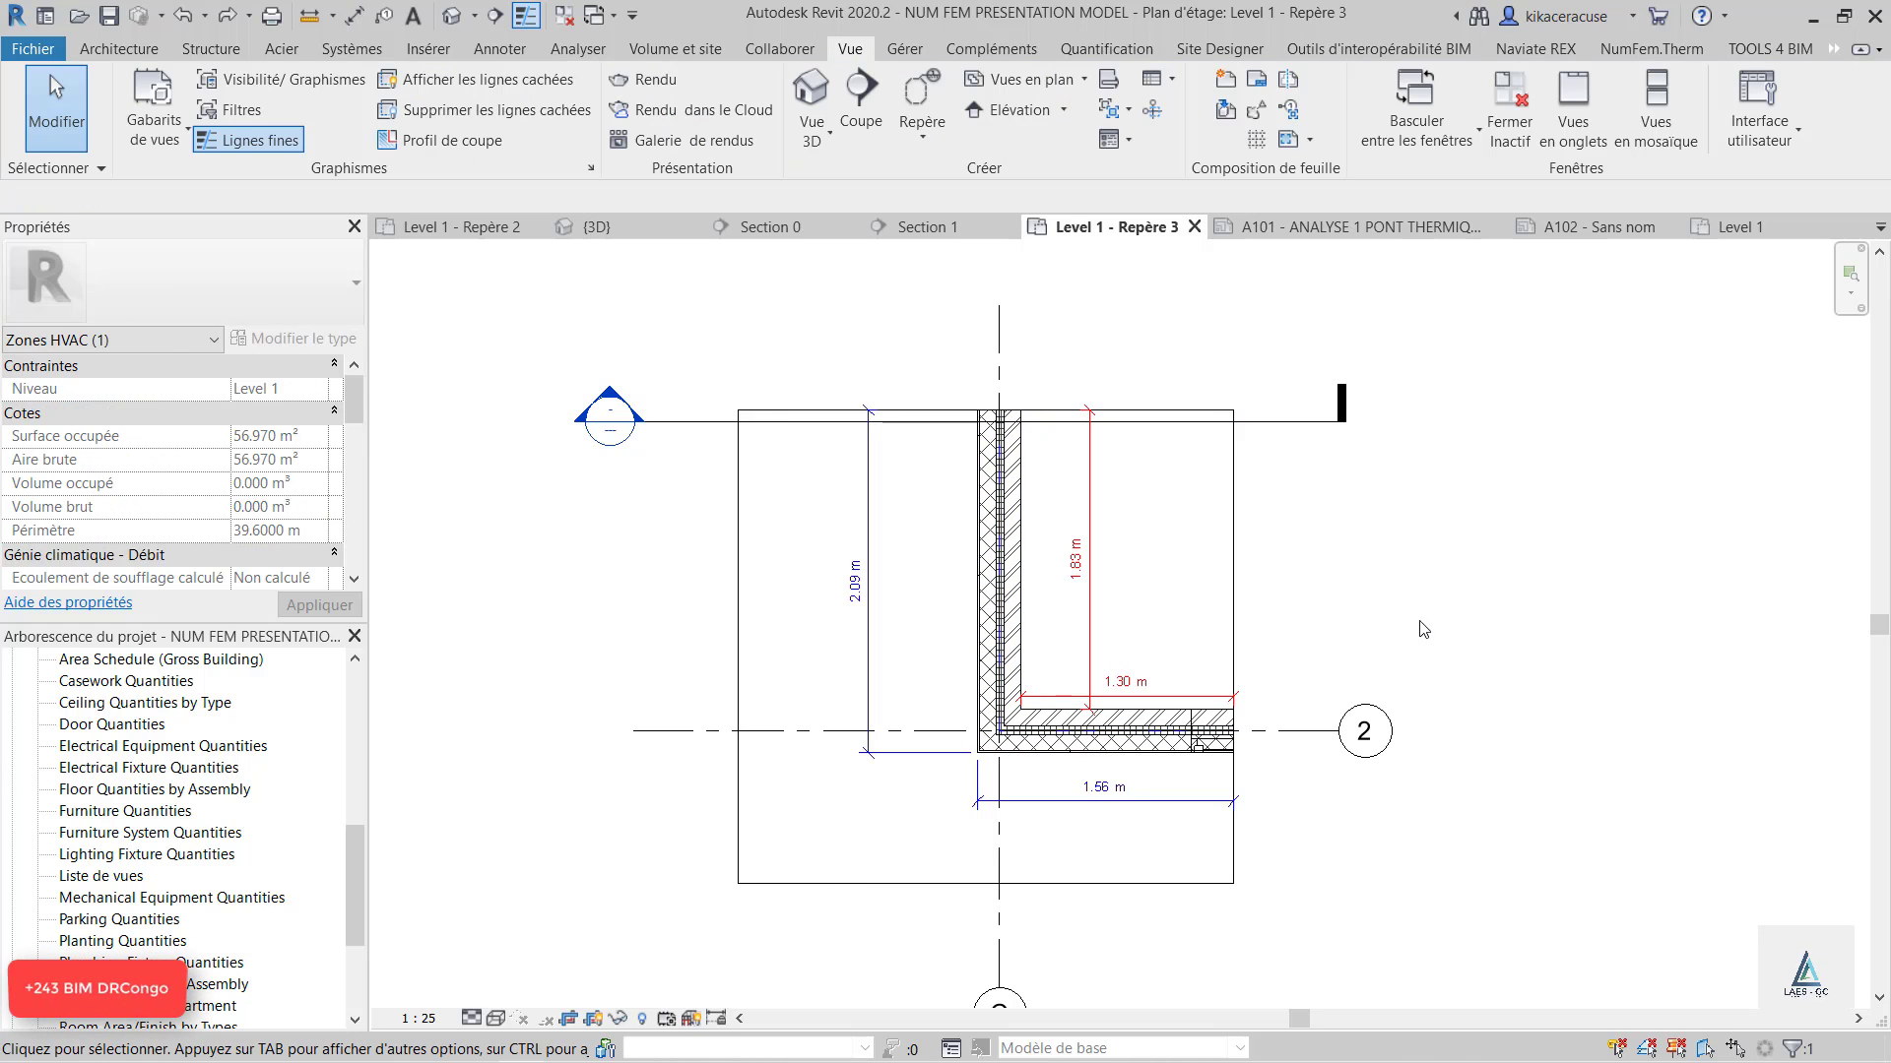
left_click(1162, 724)
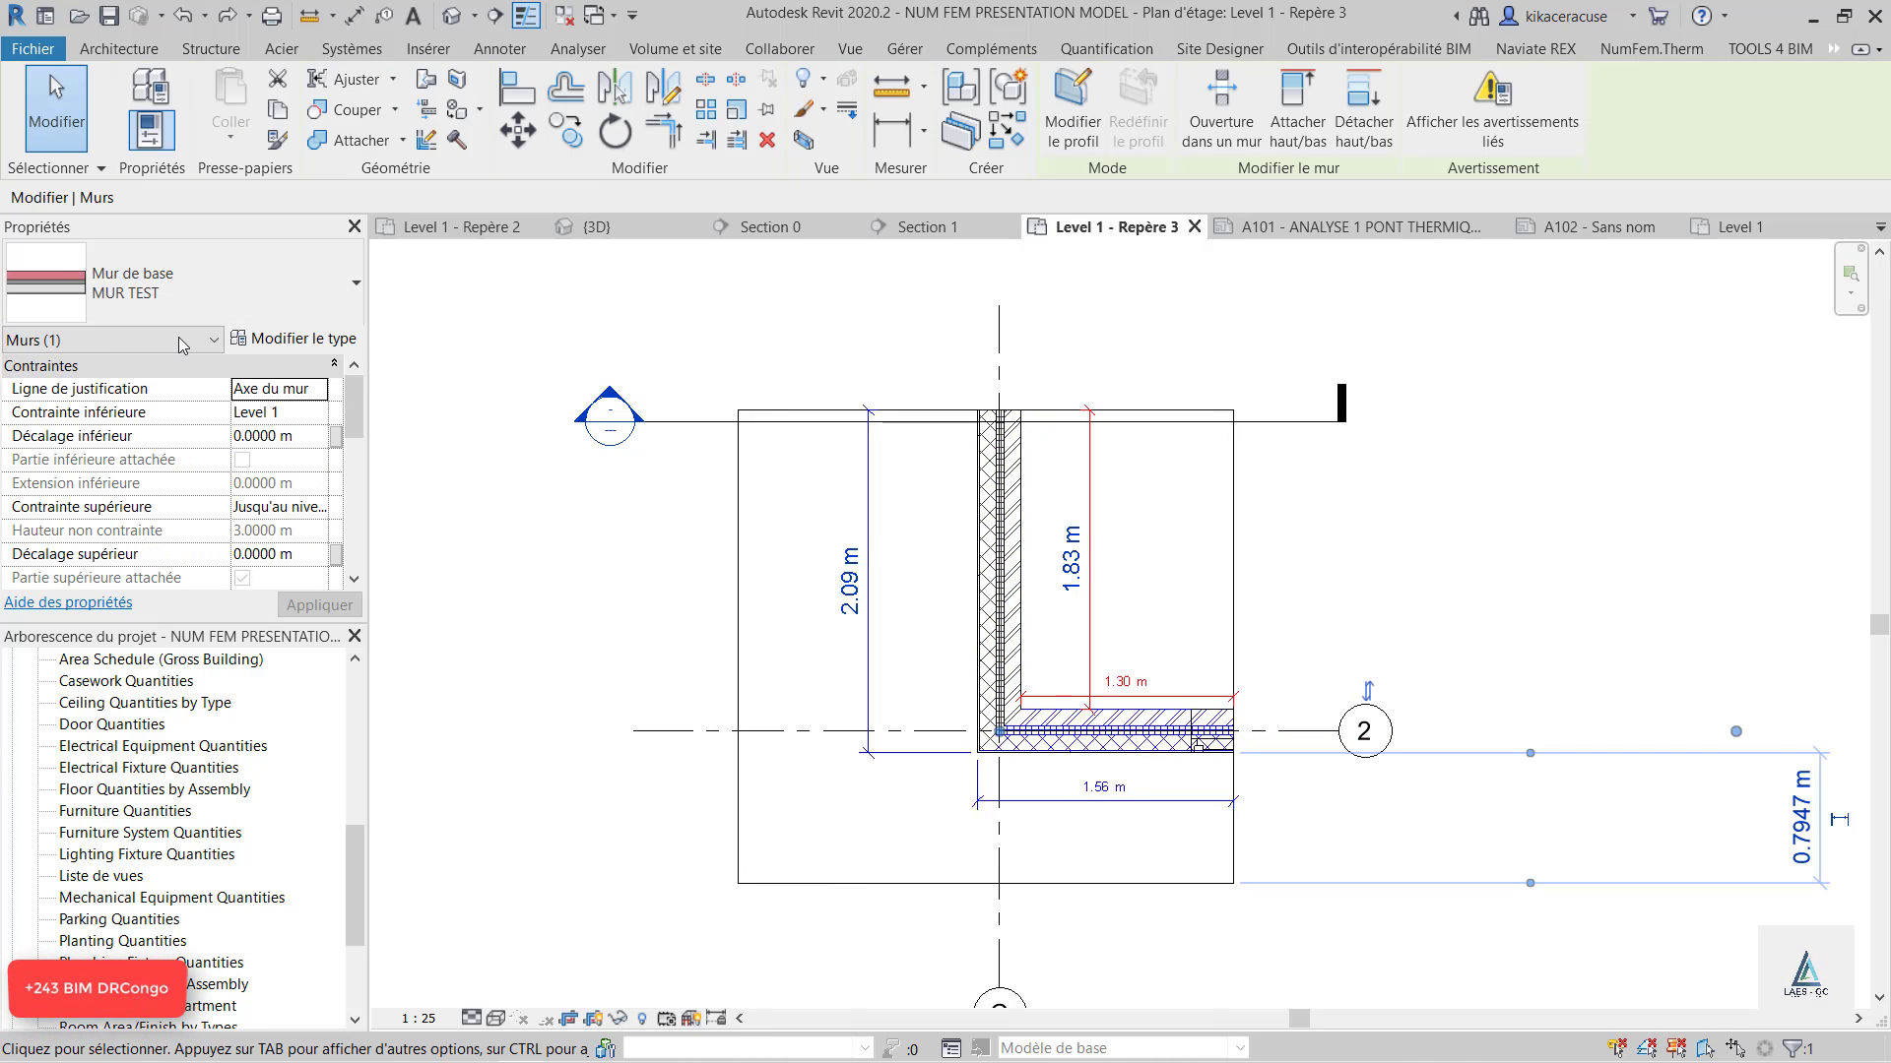
left_click(181, 285)
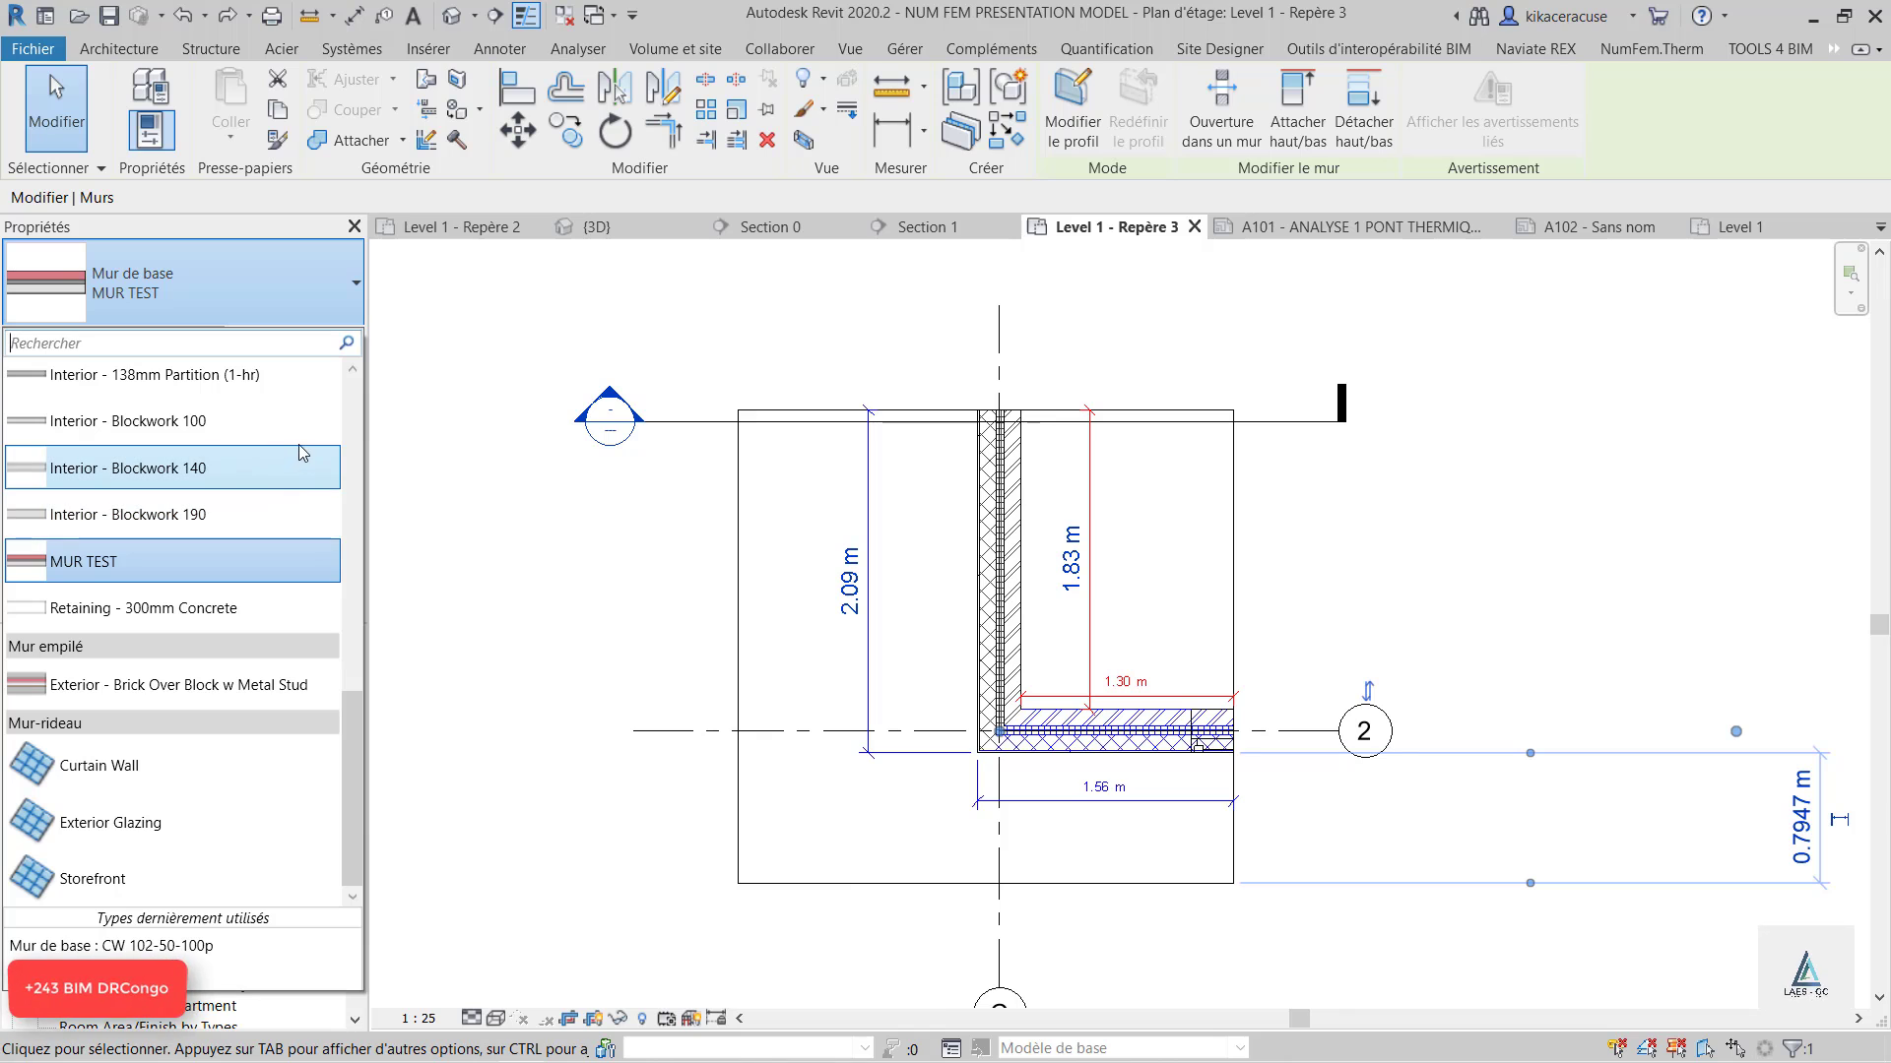
scroll(246, 510, "up", 4)
scroll(240, 515, "up", 2)
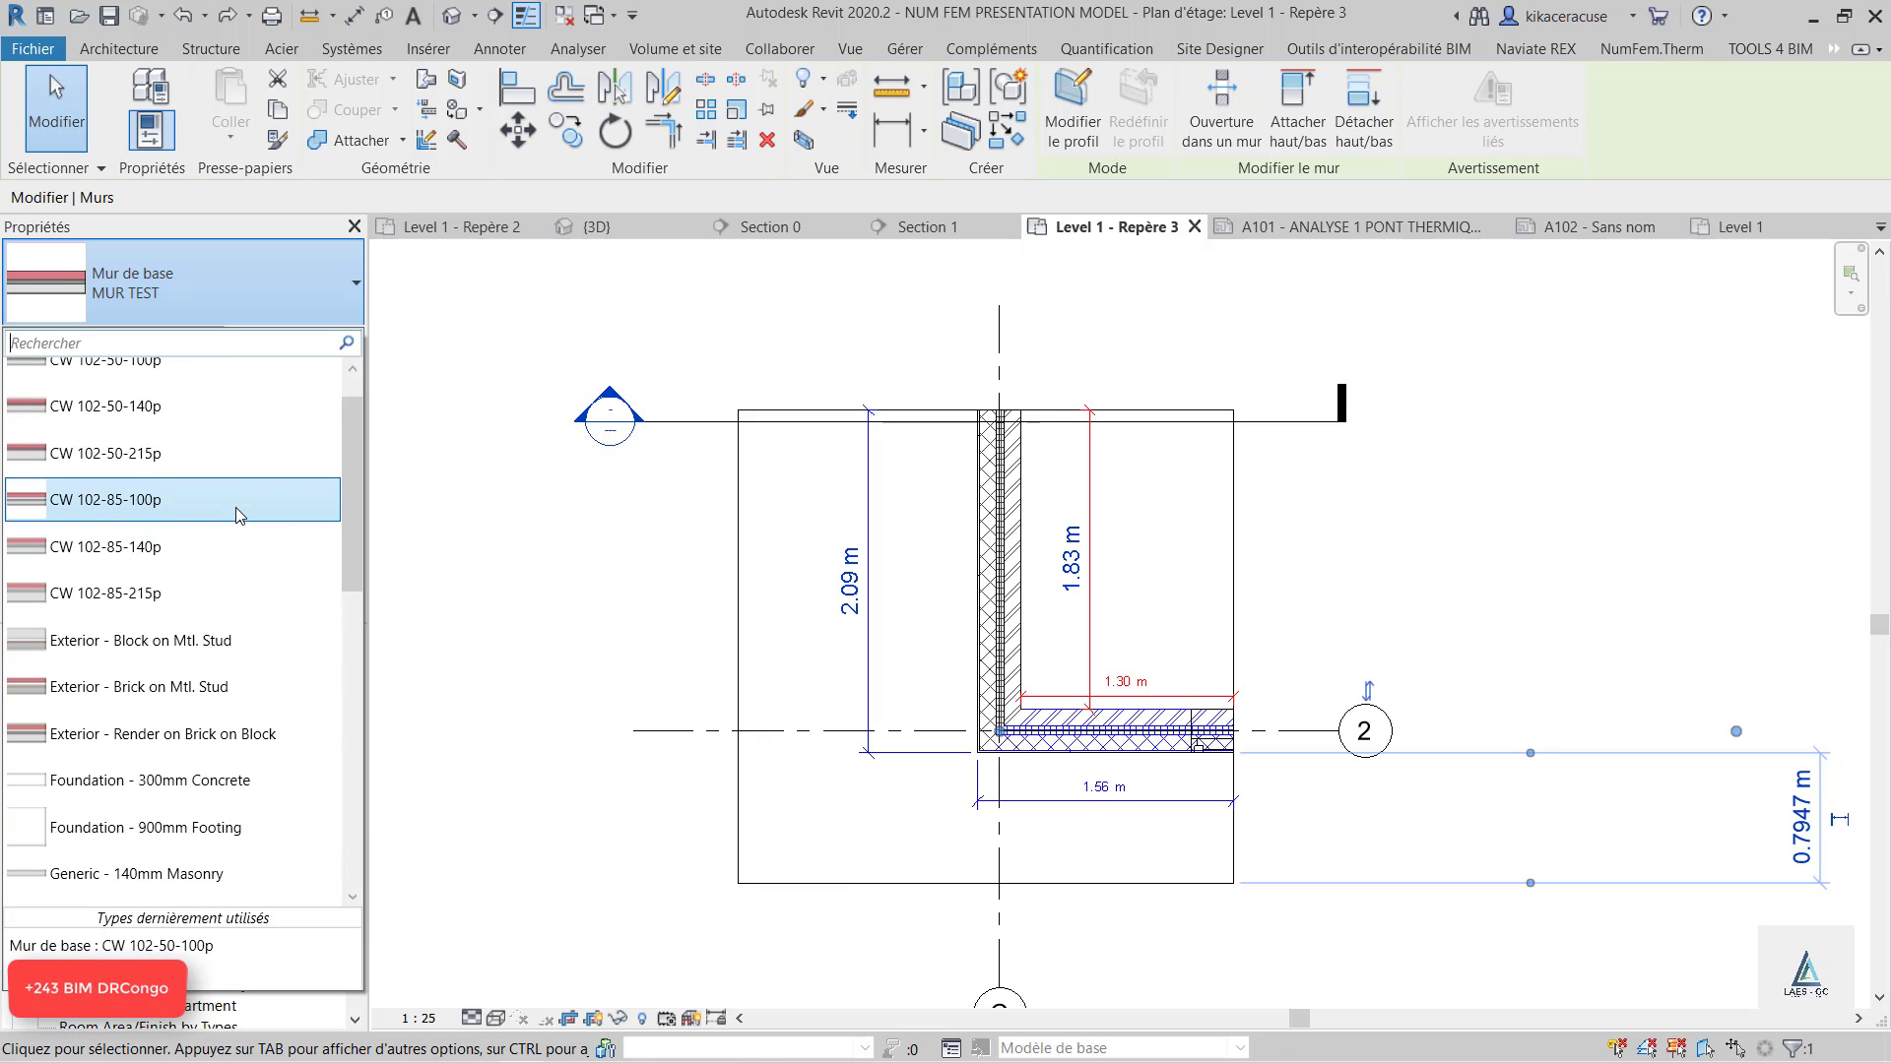
left_click(177, 595)
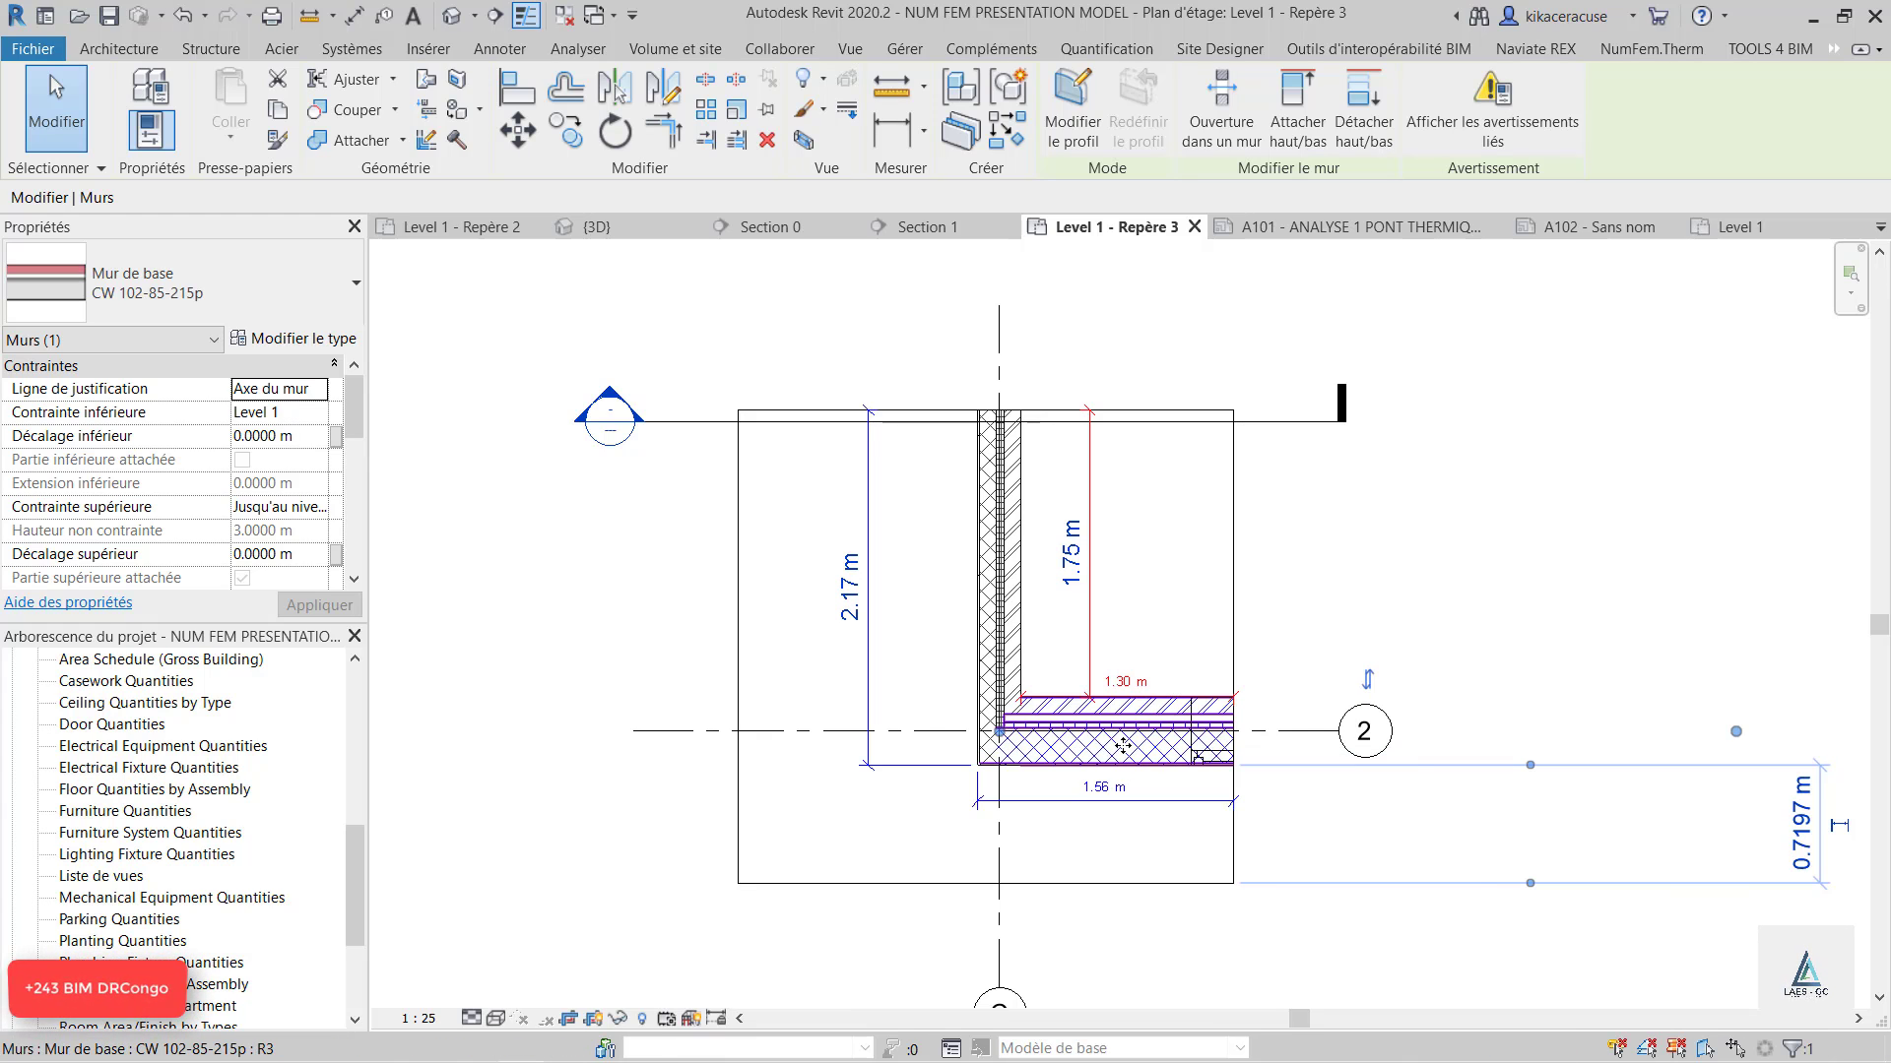
Inspect the layer structure of the CW 102-85-215p wall type, checking each layer's material and thickness.
left_click(320, 341)
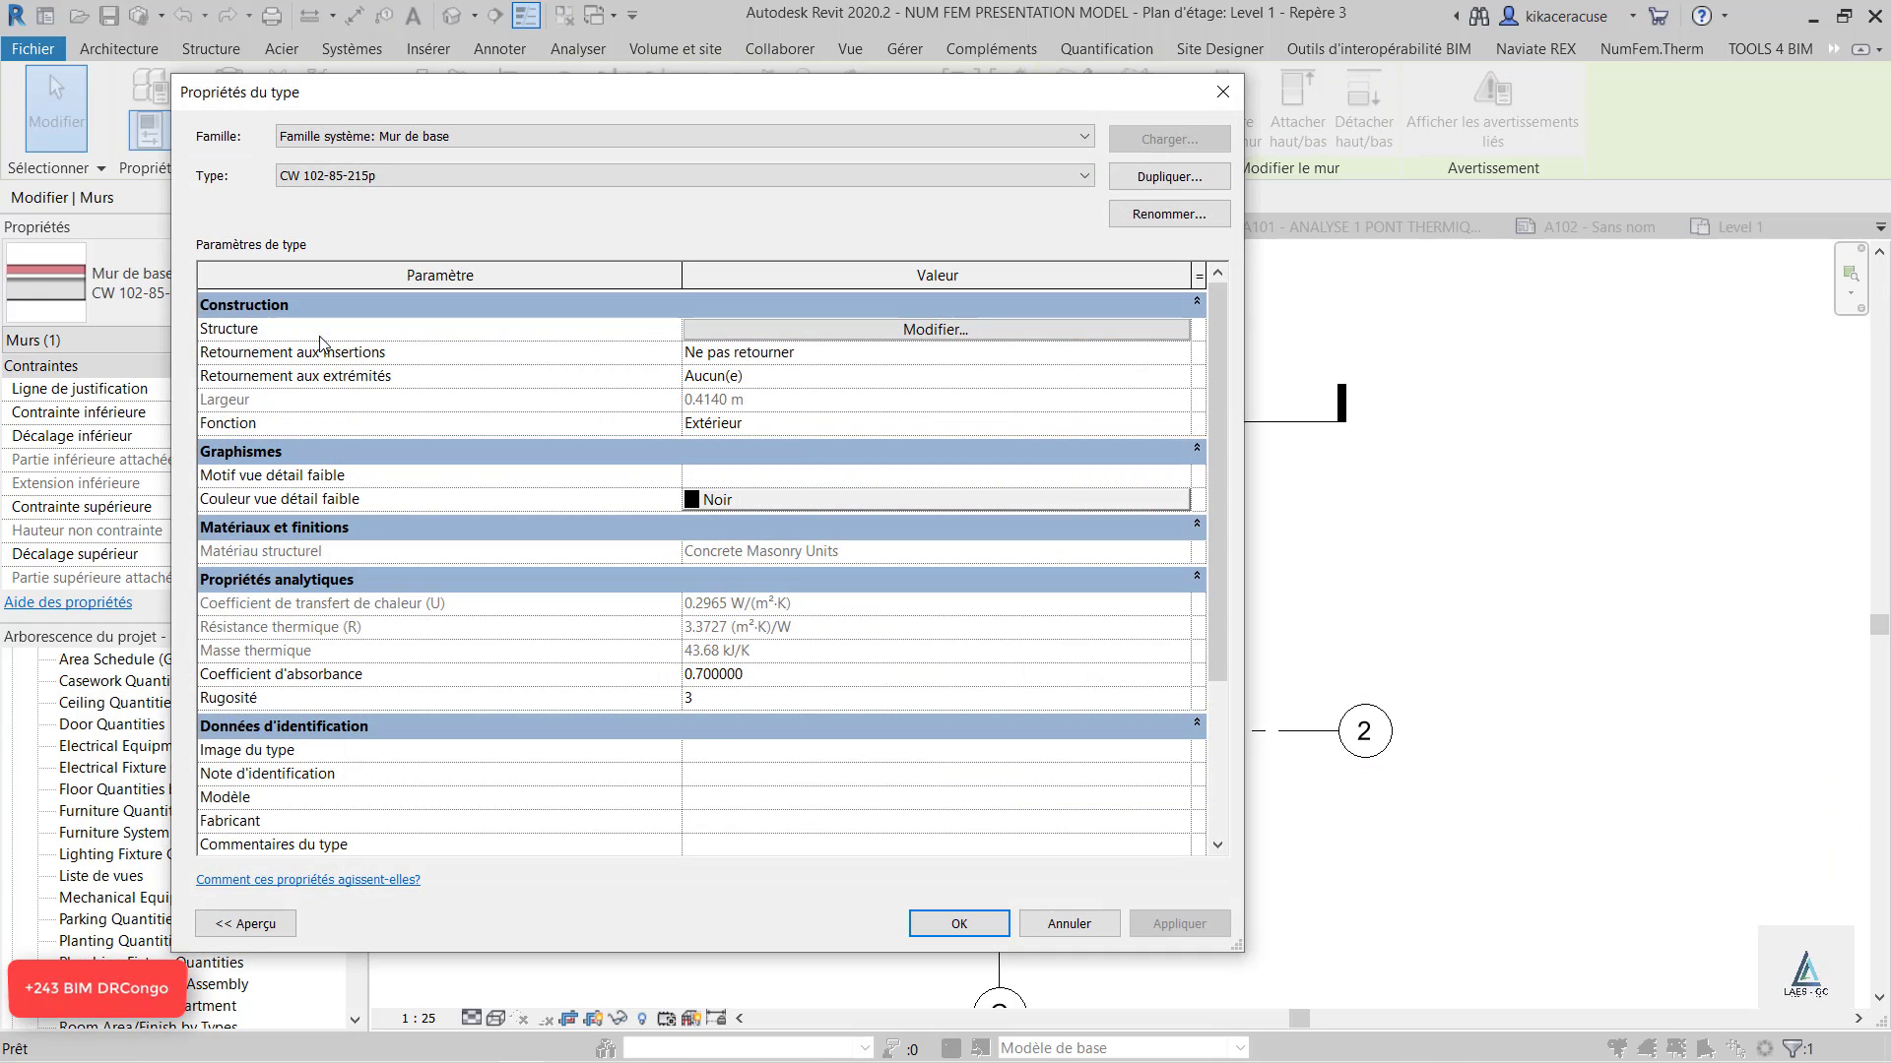
left_click(963, 342)
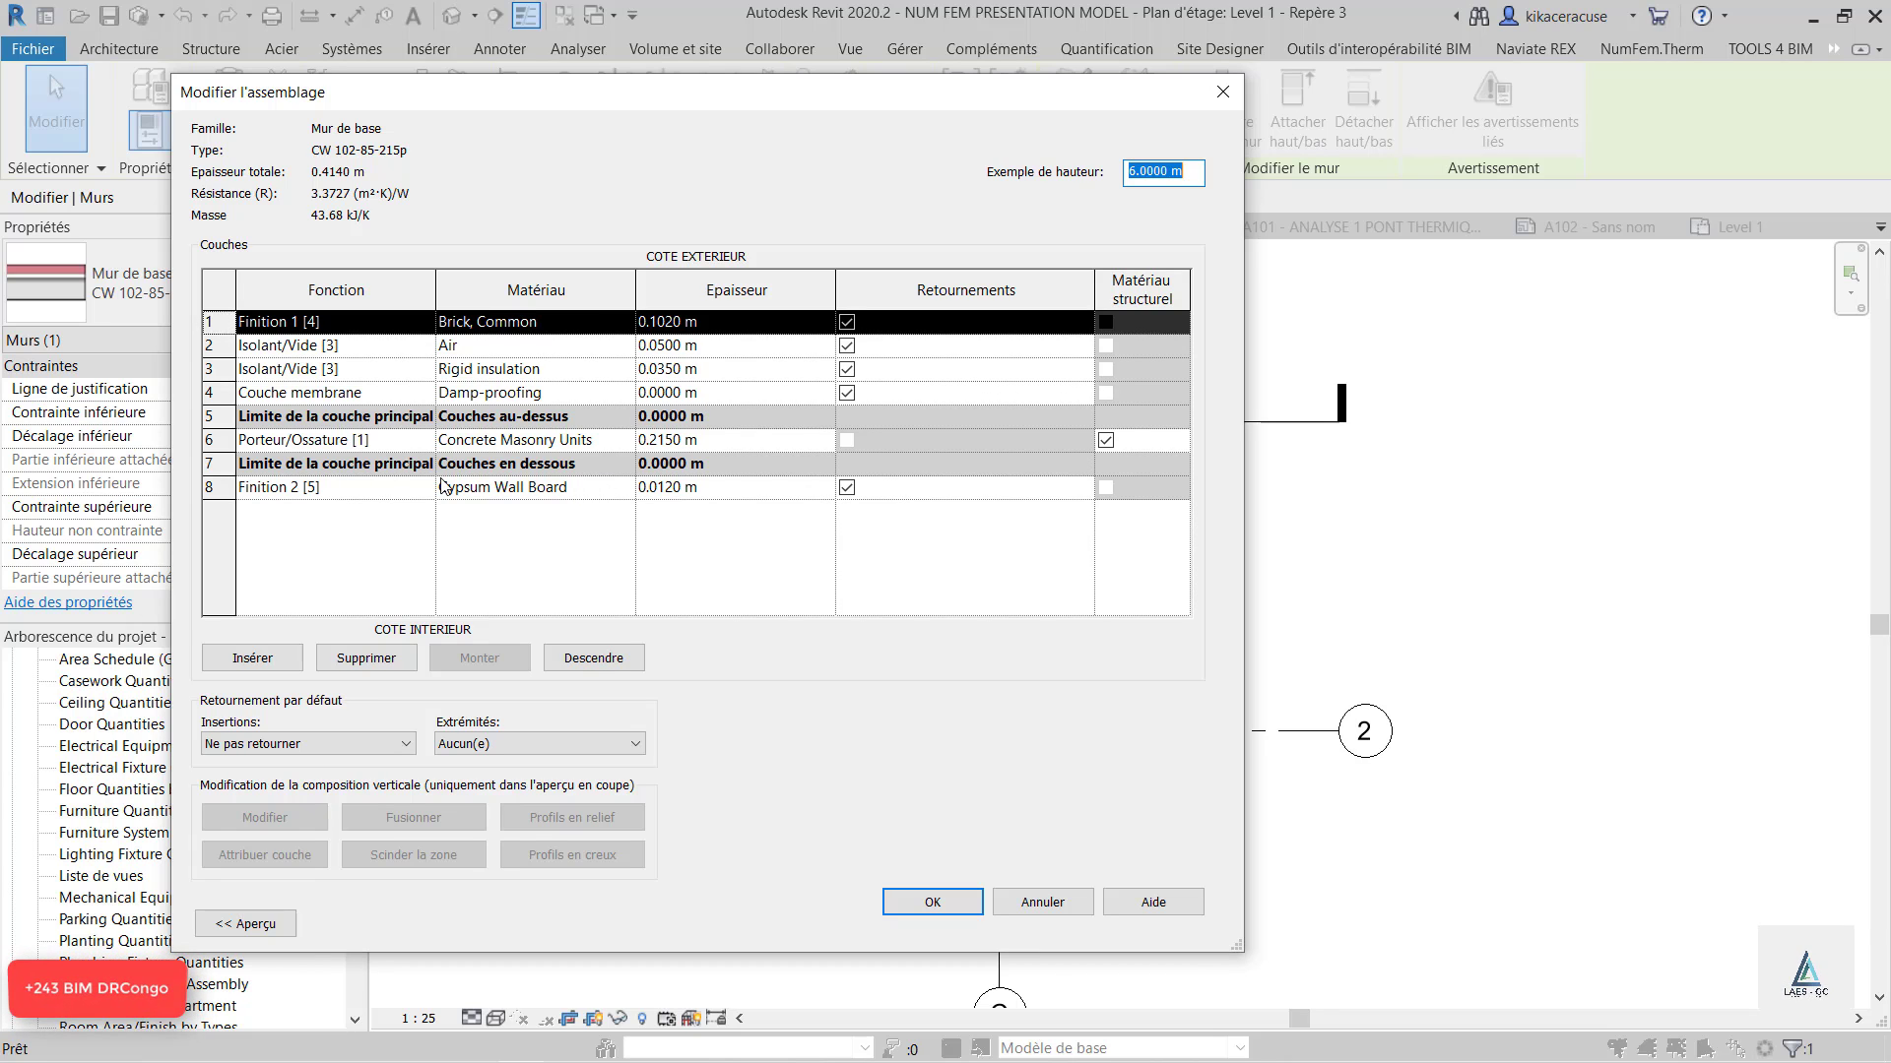
left_click(977, 913)
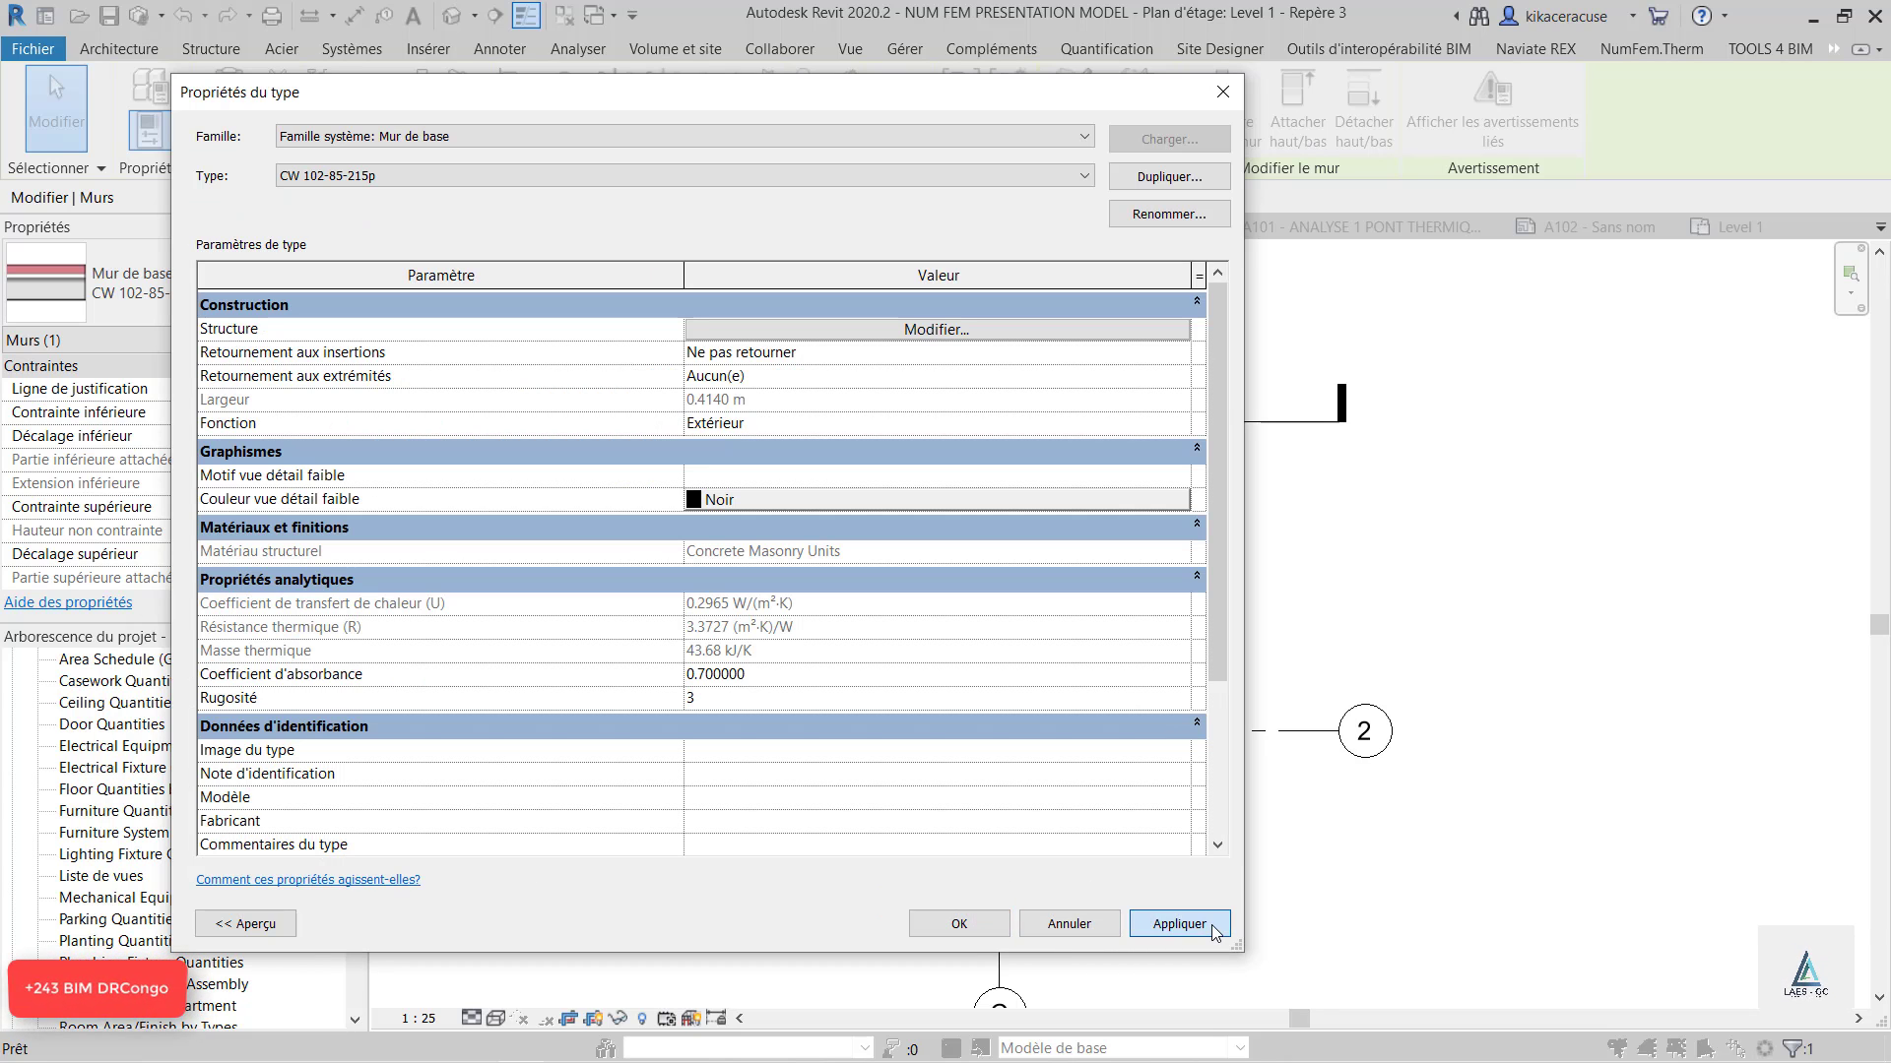
left_click(983, 926)
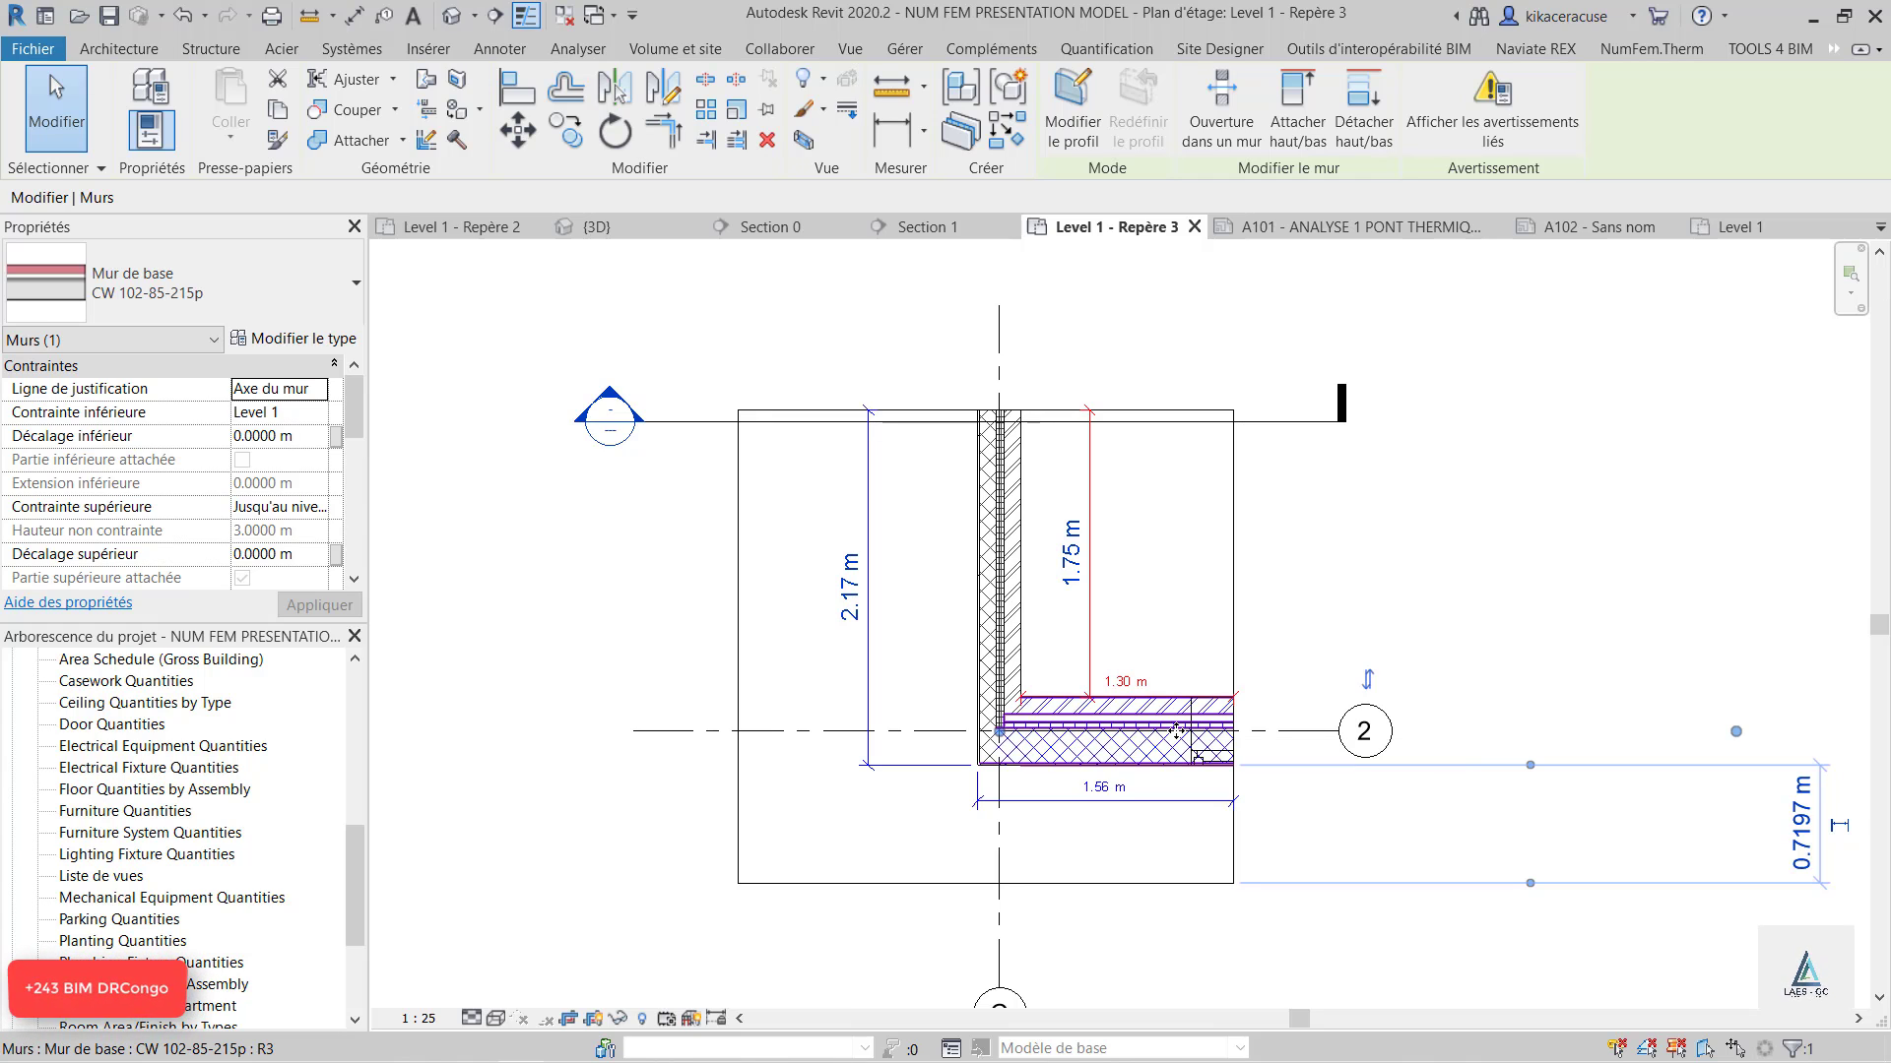
Try to analyse the modified Level 1 - Repère 3 view directly with the NumFem.Therm add-in.
left_click(1230, 897)
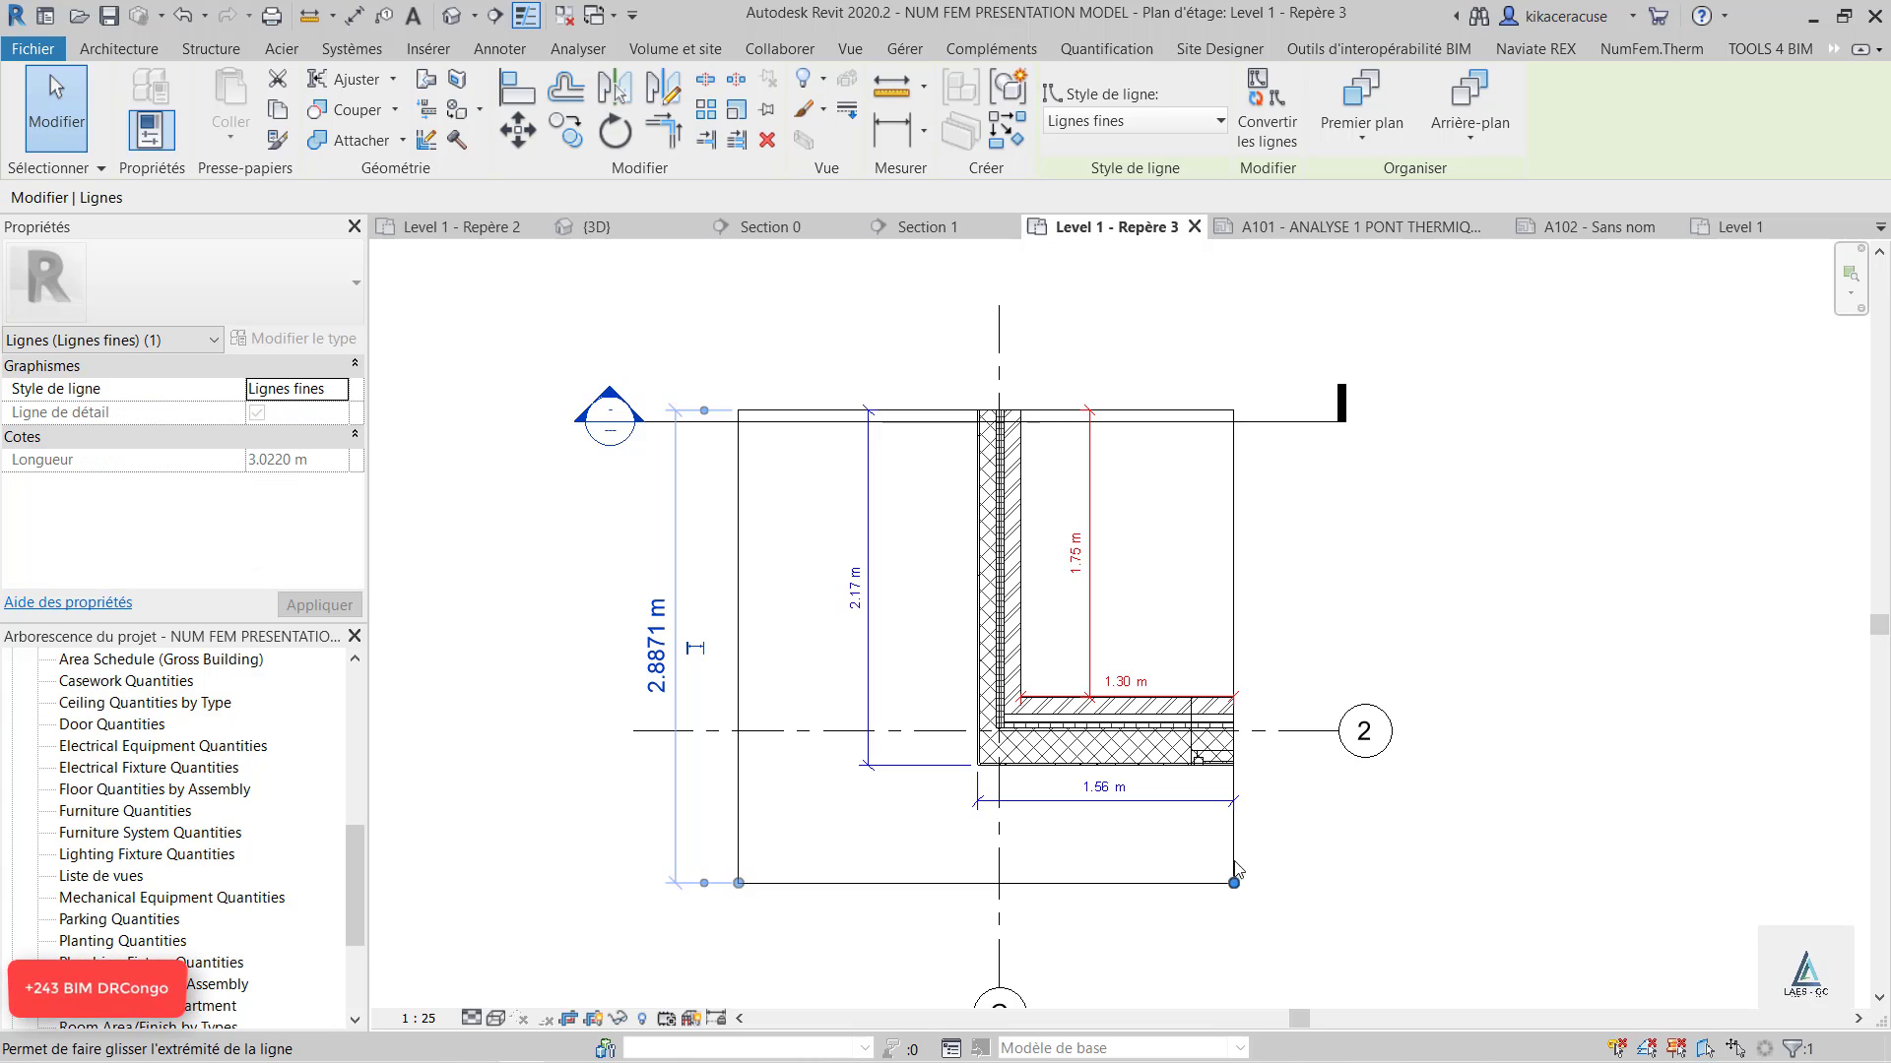
left_click(1233, 594)
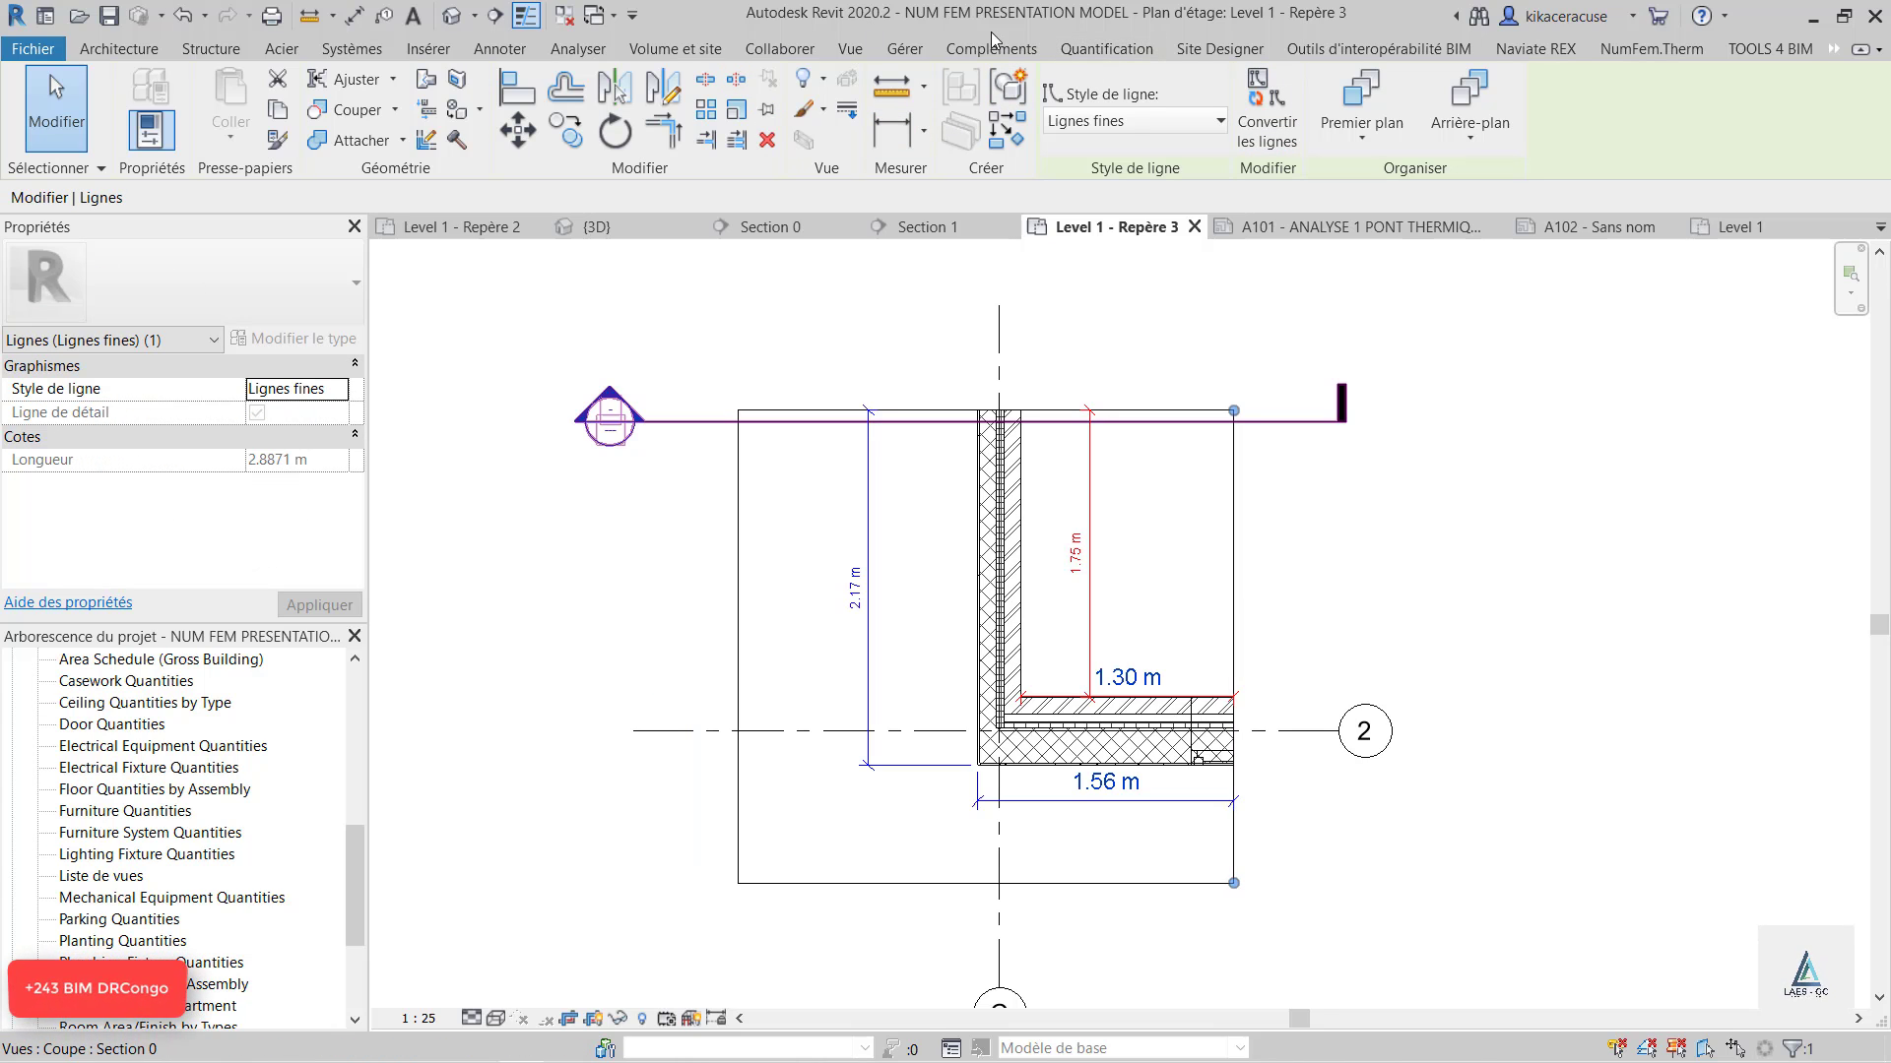
left_click(579, 50)
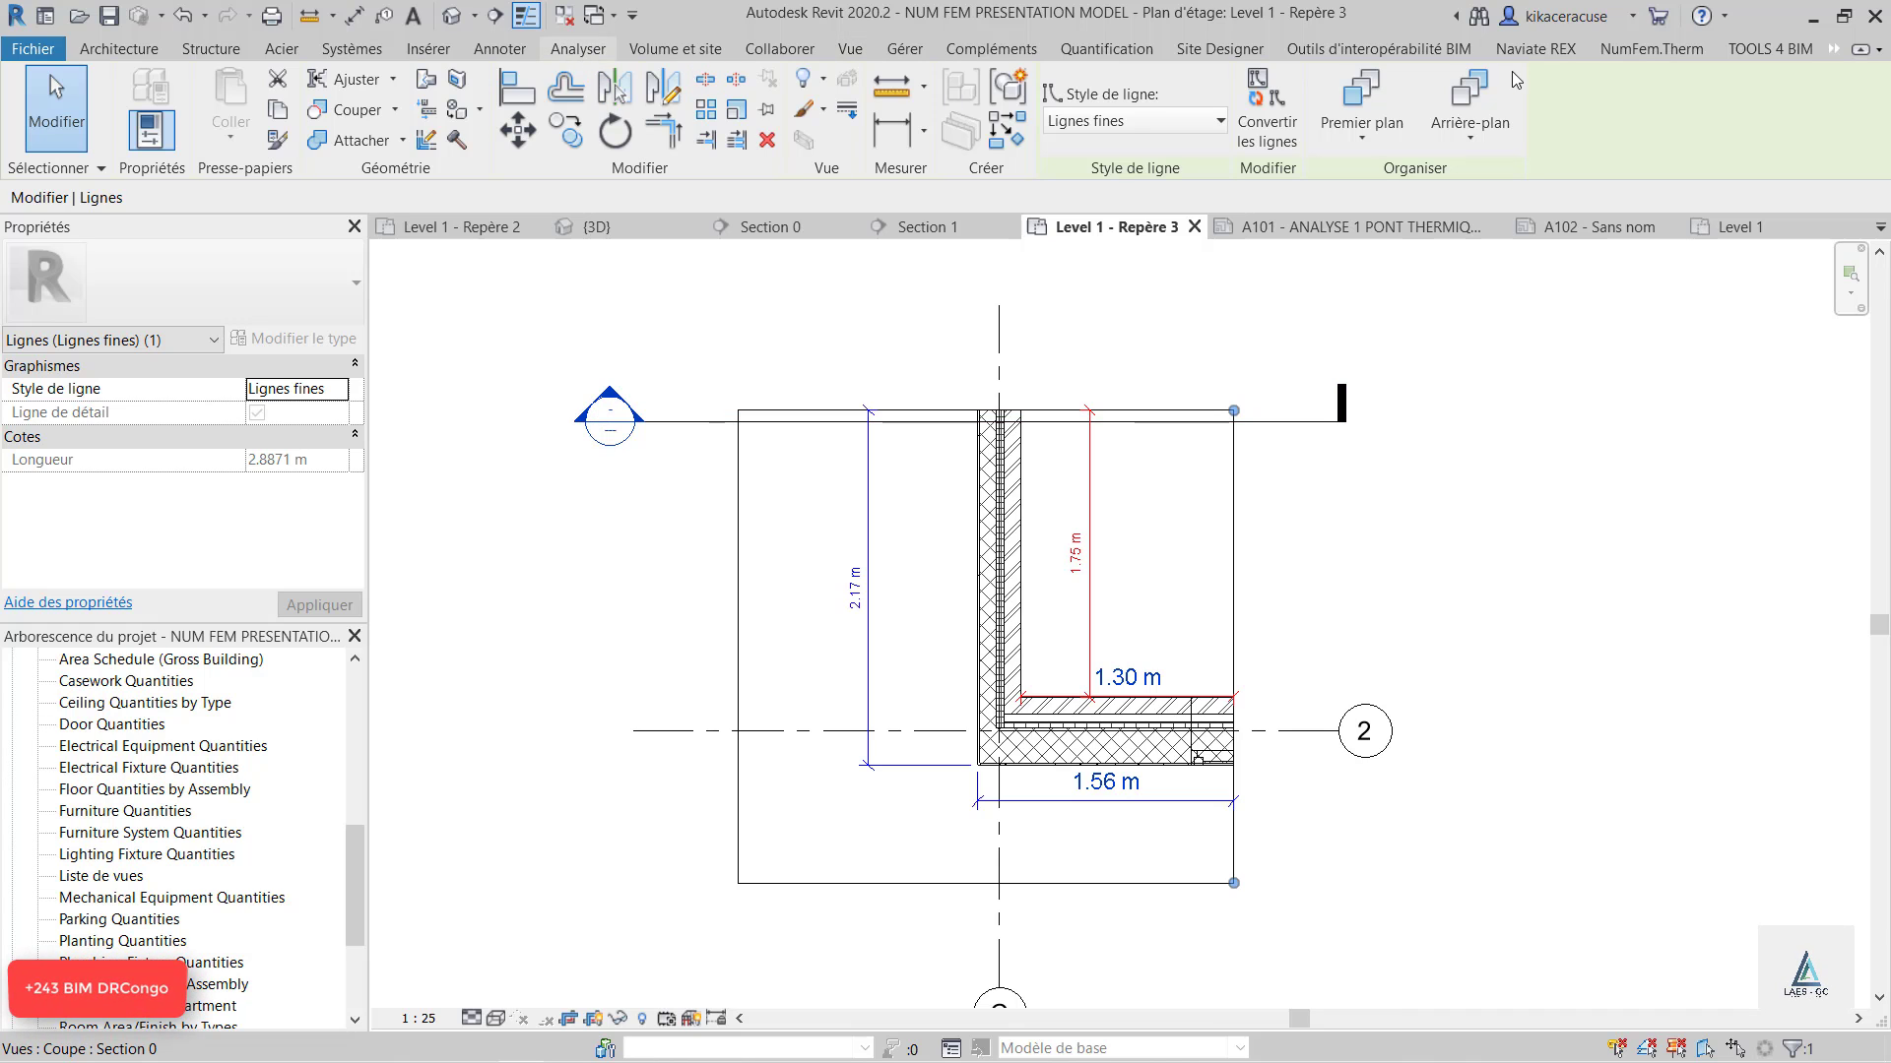
left_click(1654, 50)
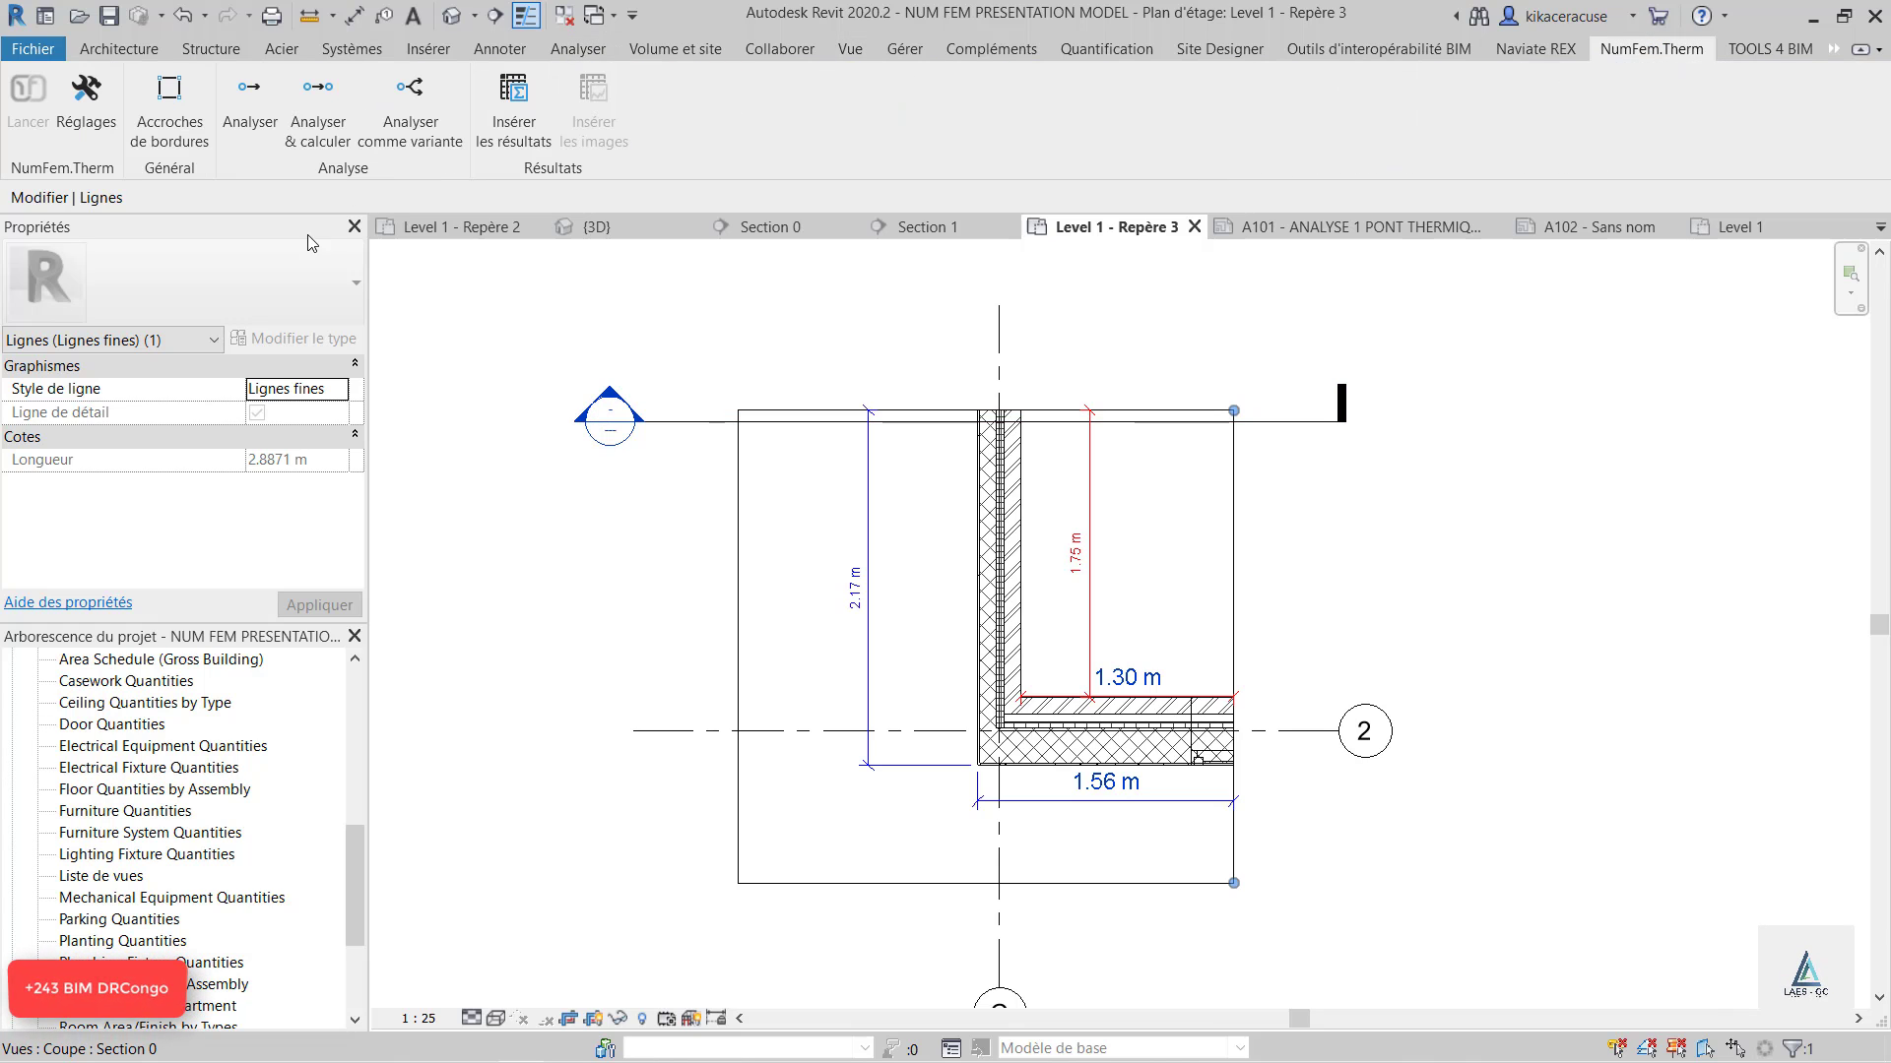
left_click(269, 94)
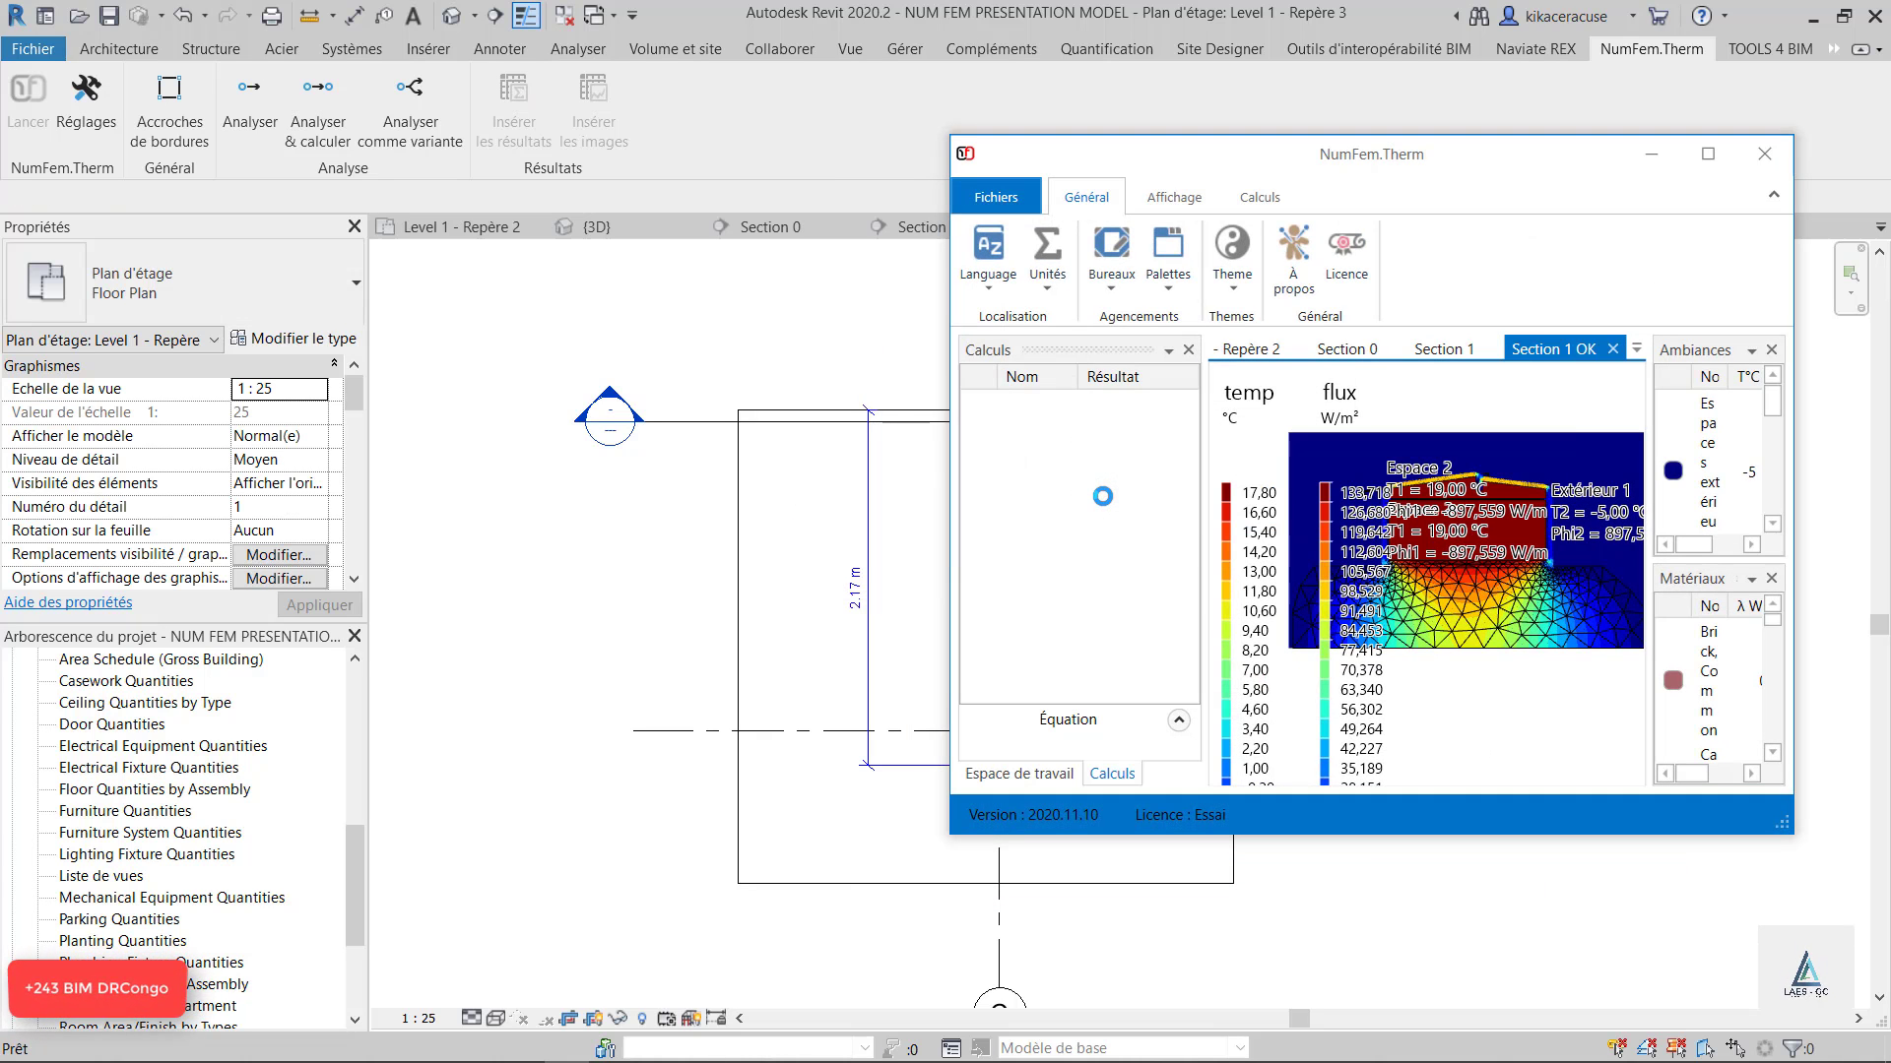
Inspect the existing Level 1 - Repère 3 and Section 1 OK analyses in the NumFem.Therm window, then return to Revit.
left_click(1708, 154)
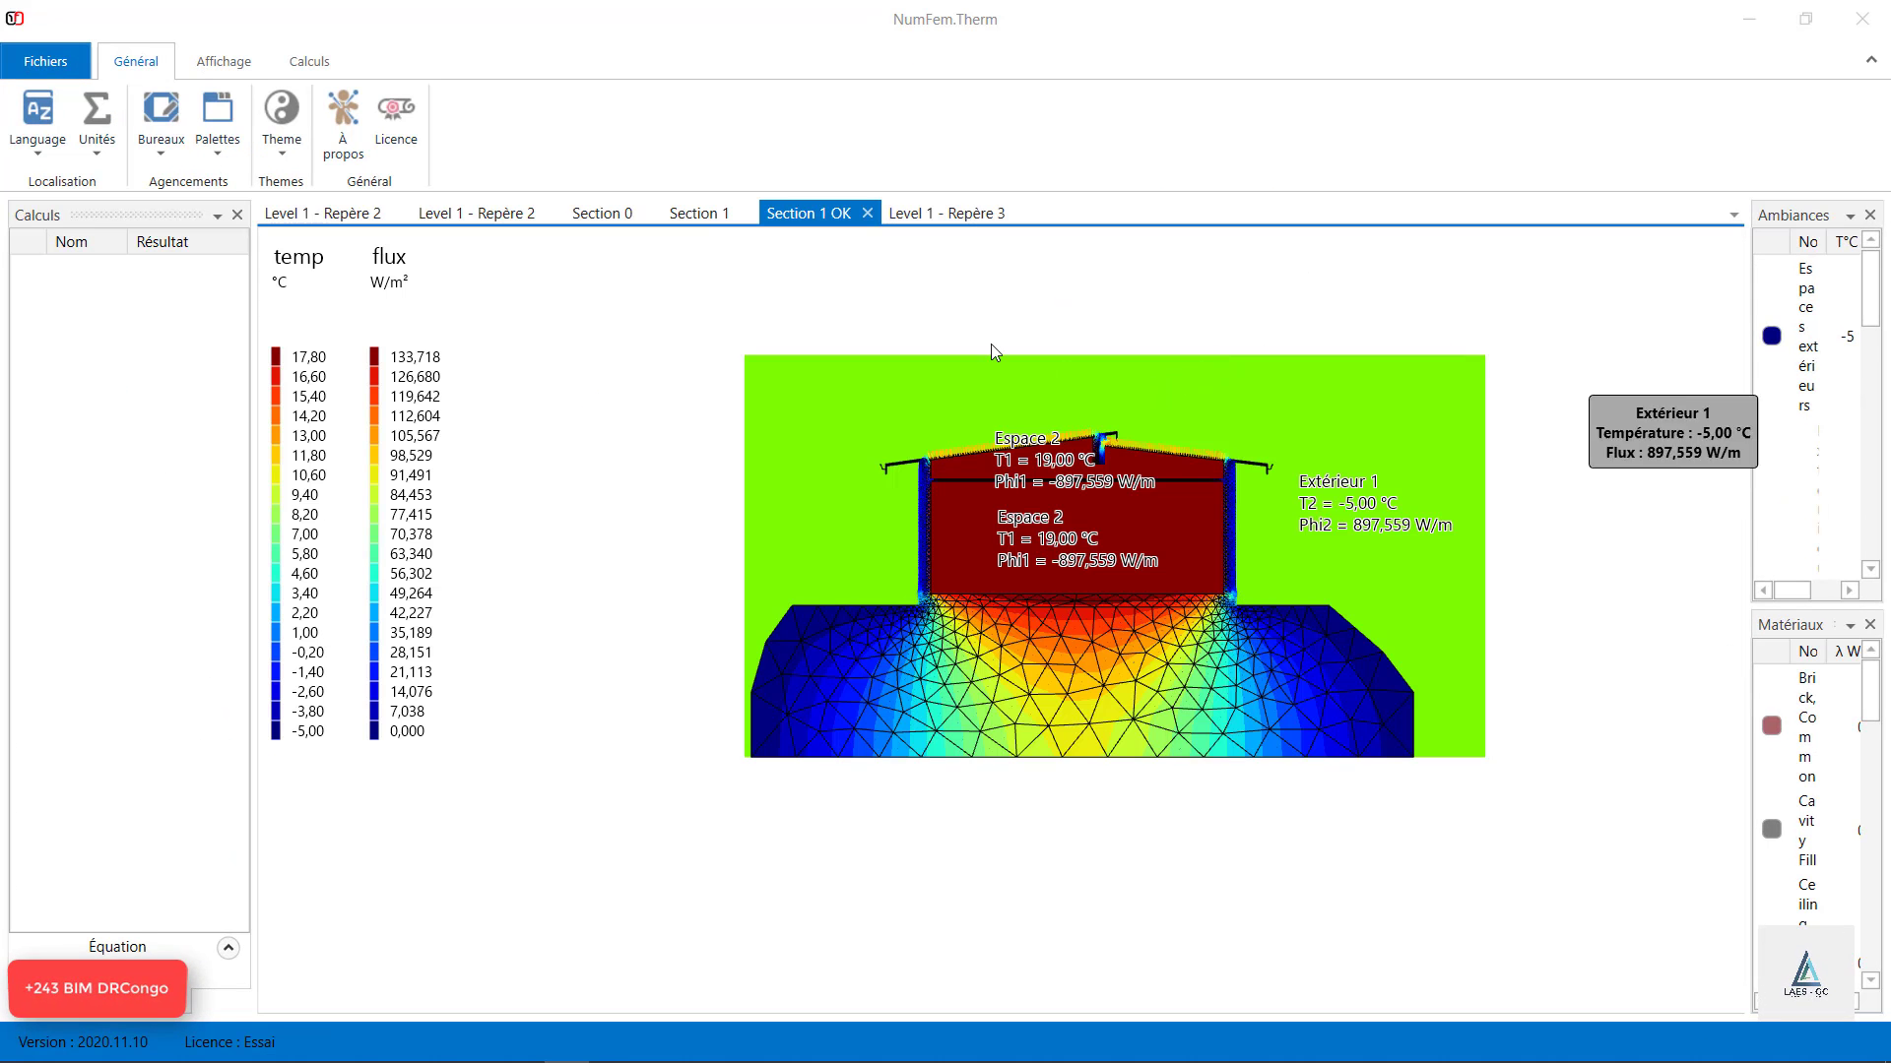
left_click(957, 210)
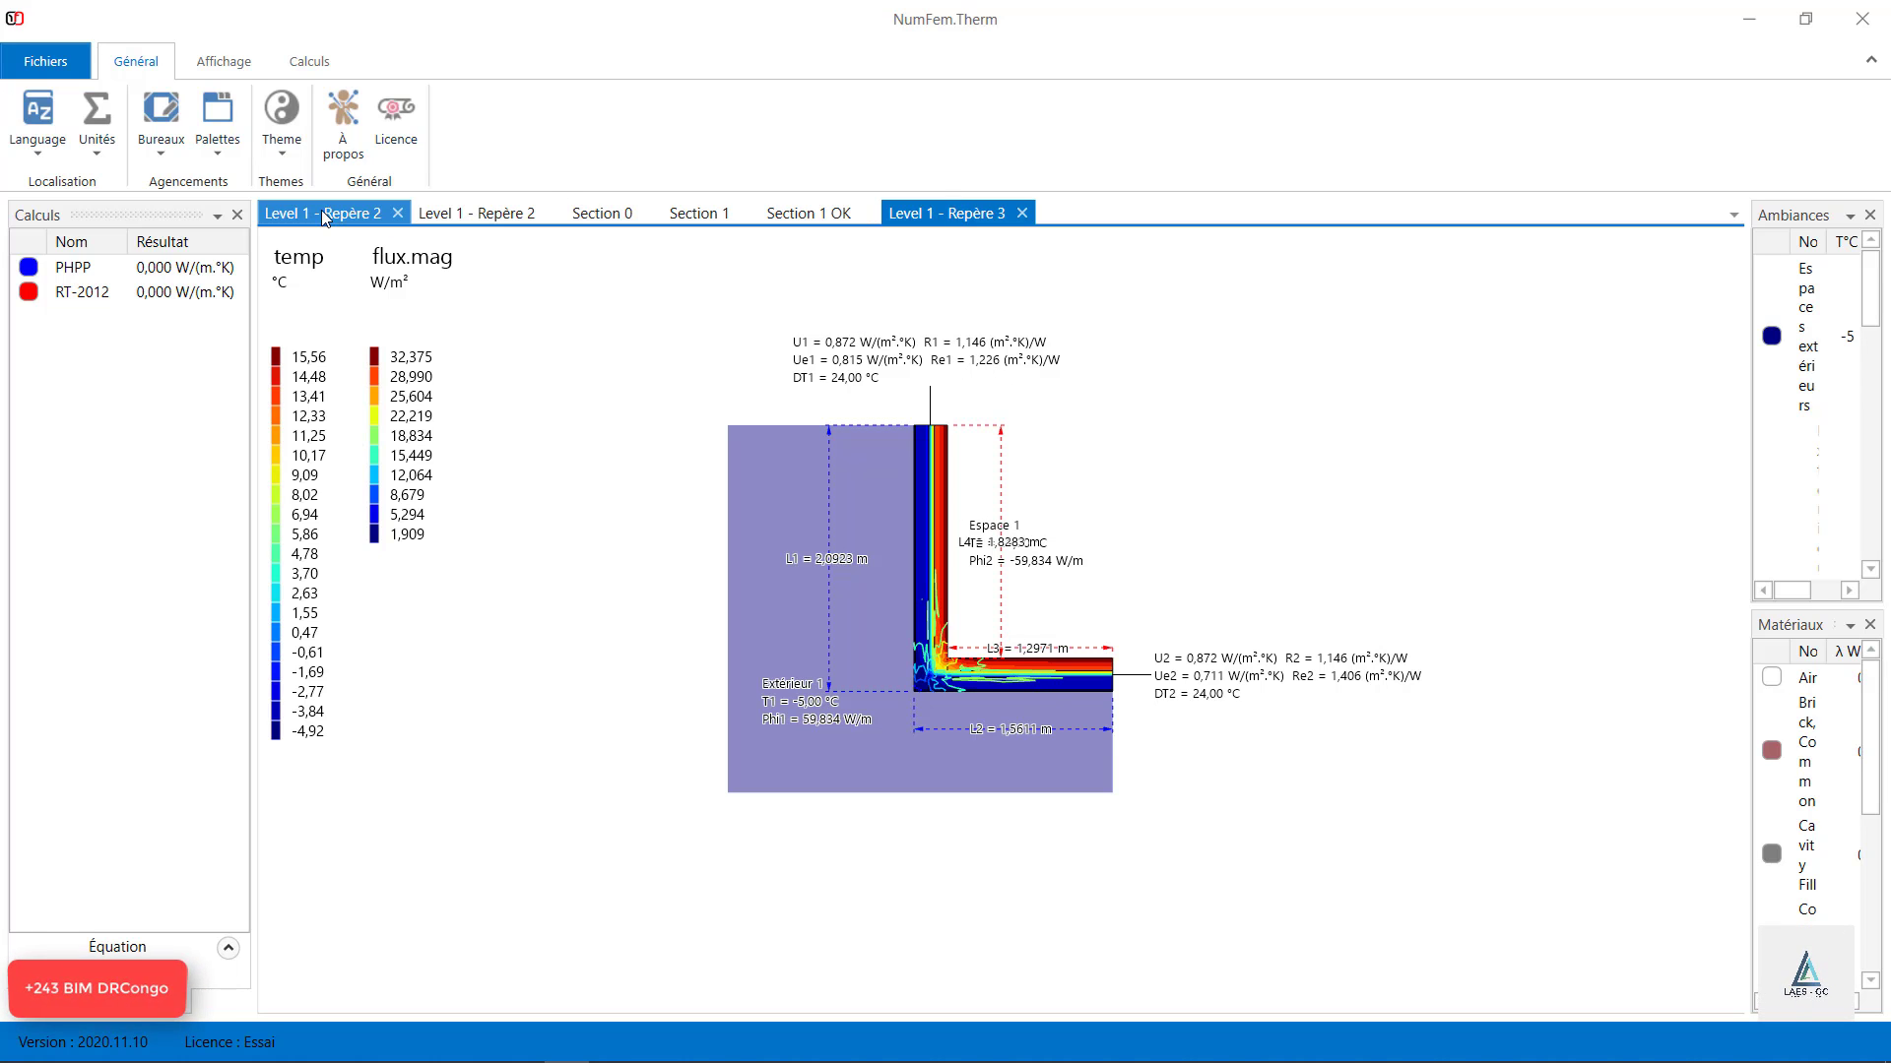
left_click(807, 213)
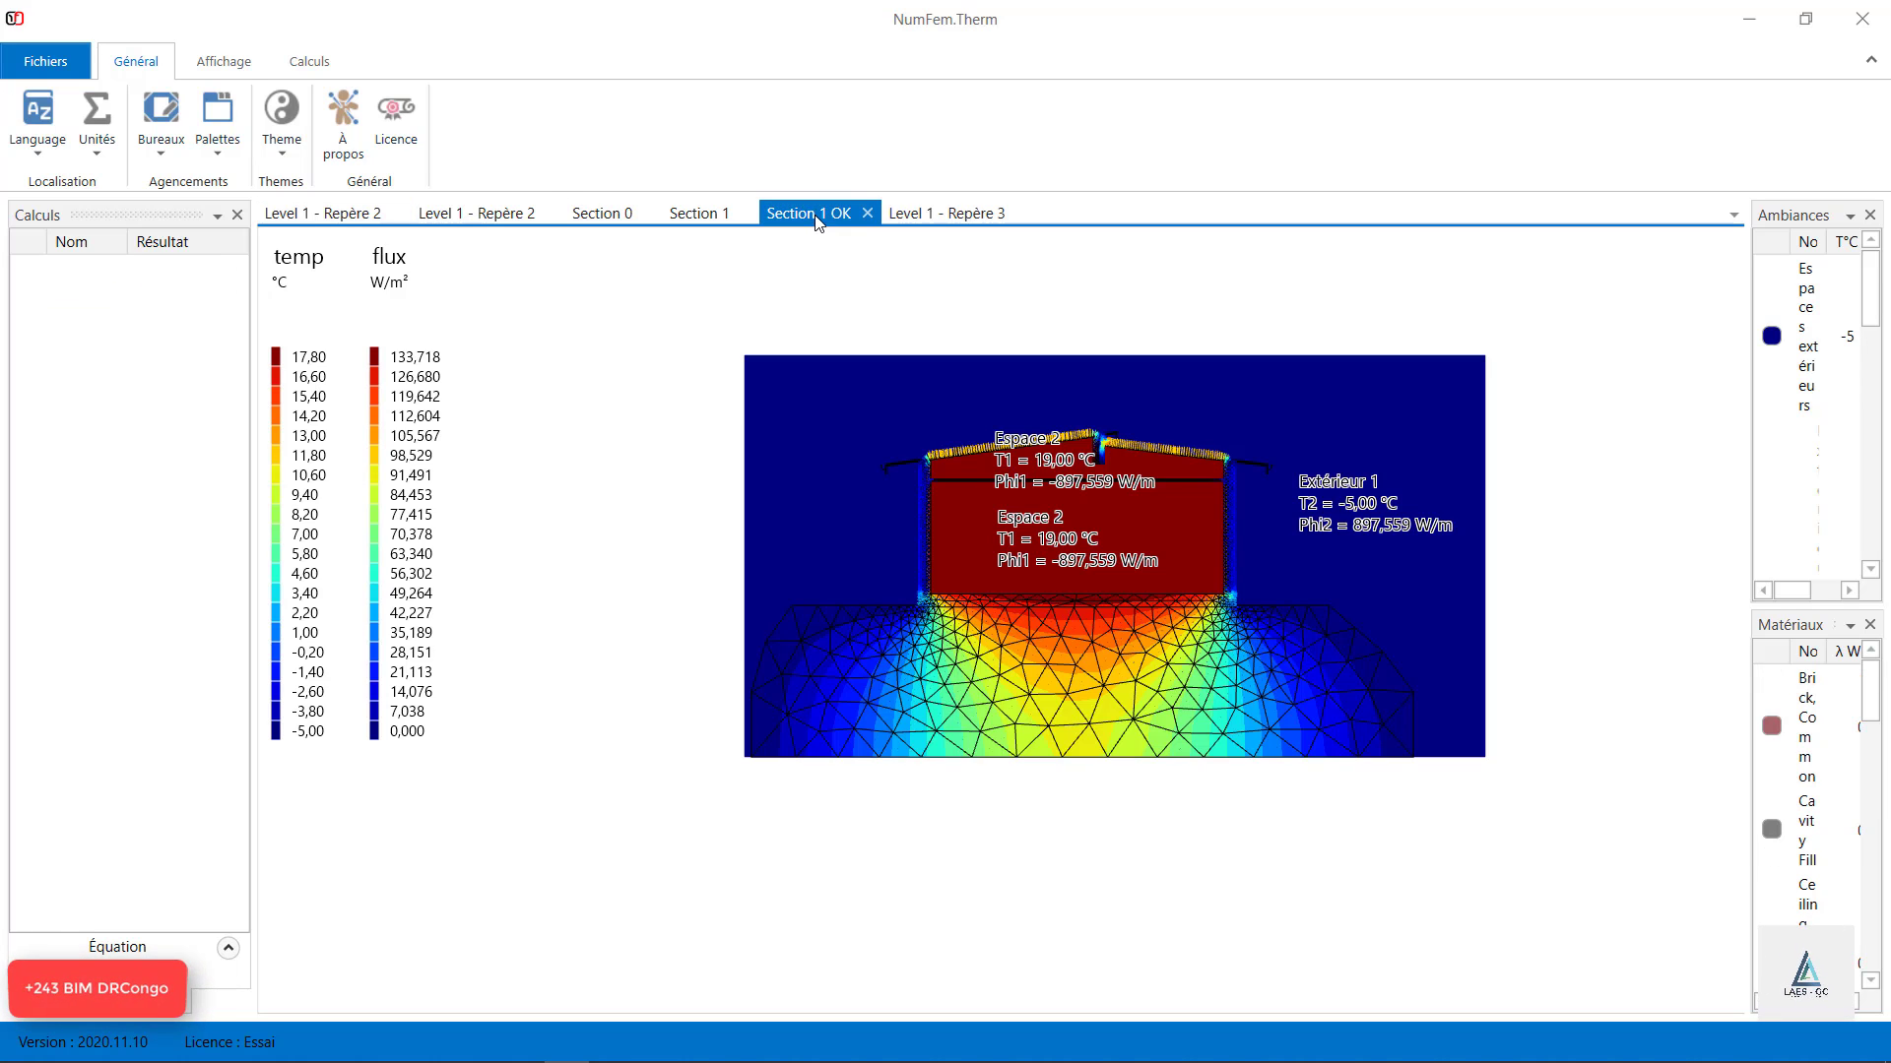
left_click(1748, 20)
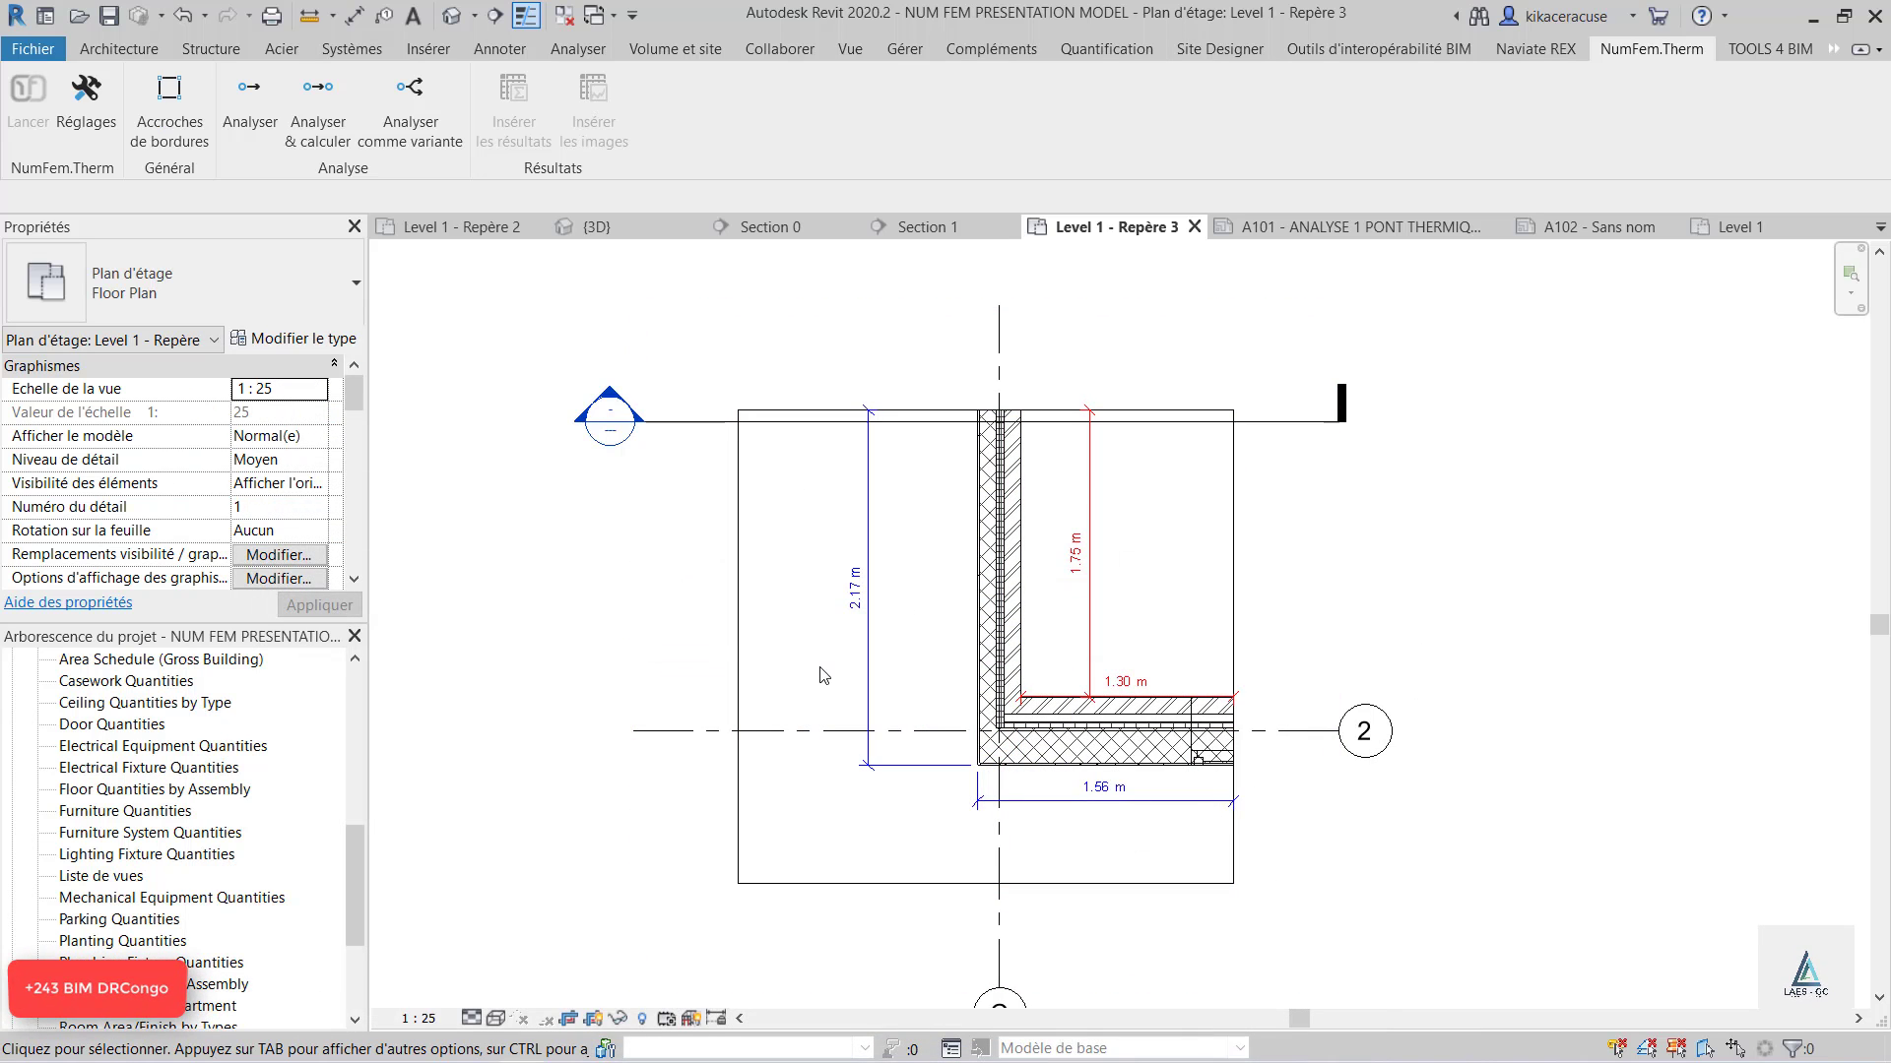
Select the callout's crop boundary and analyse it as a NumFem.Therm variant, accepting the name Level 1 - Repère 3.
left_click(738, 606)
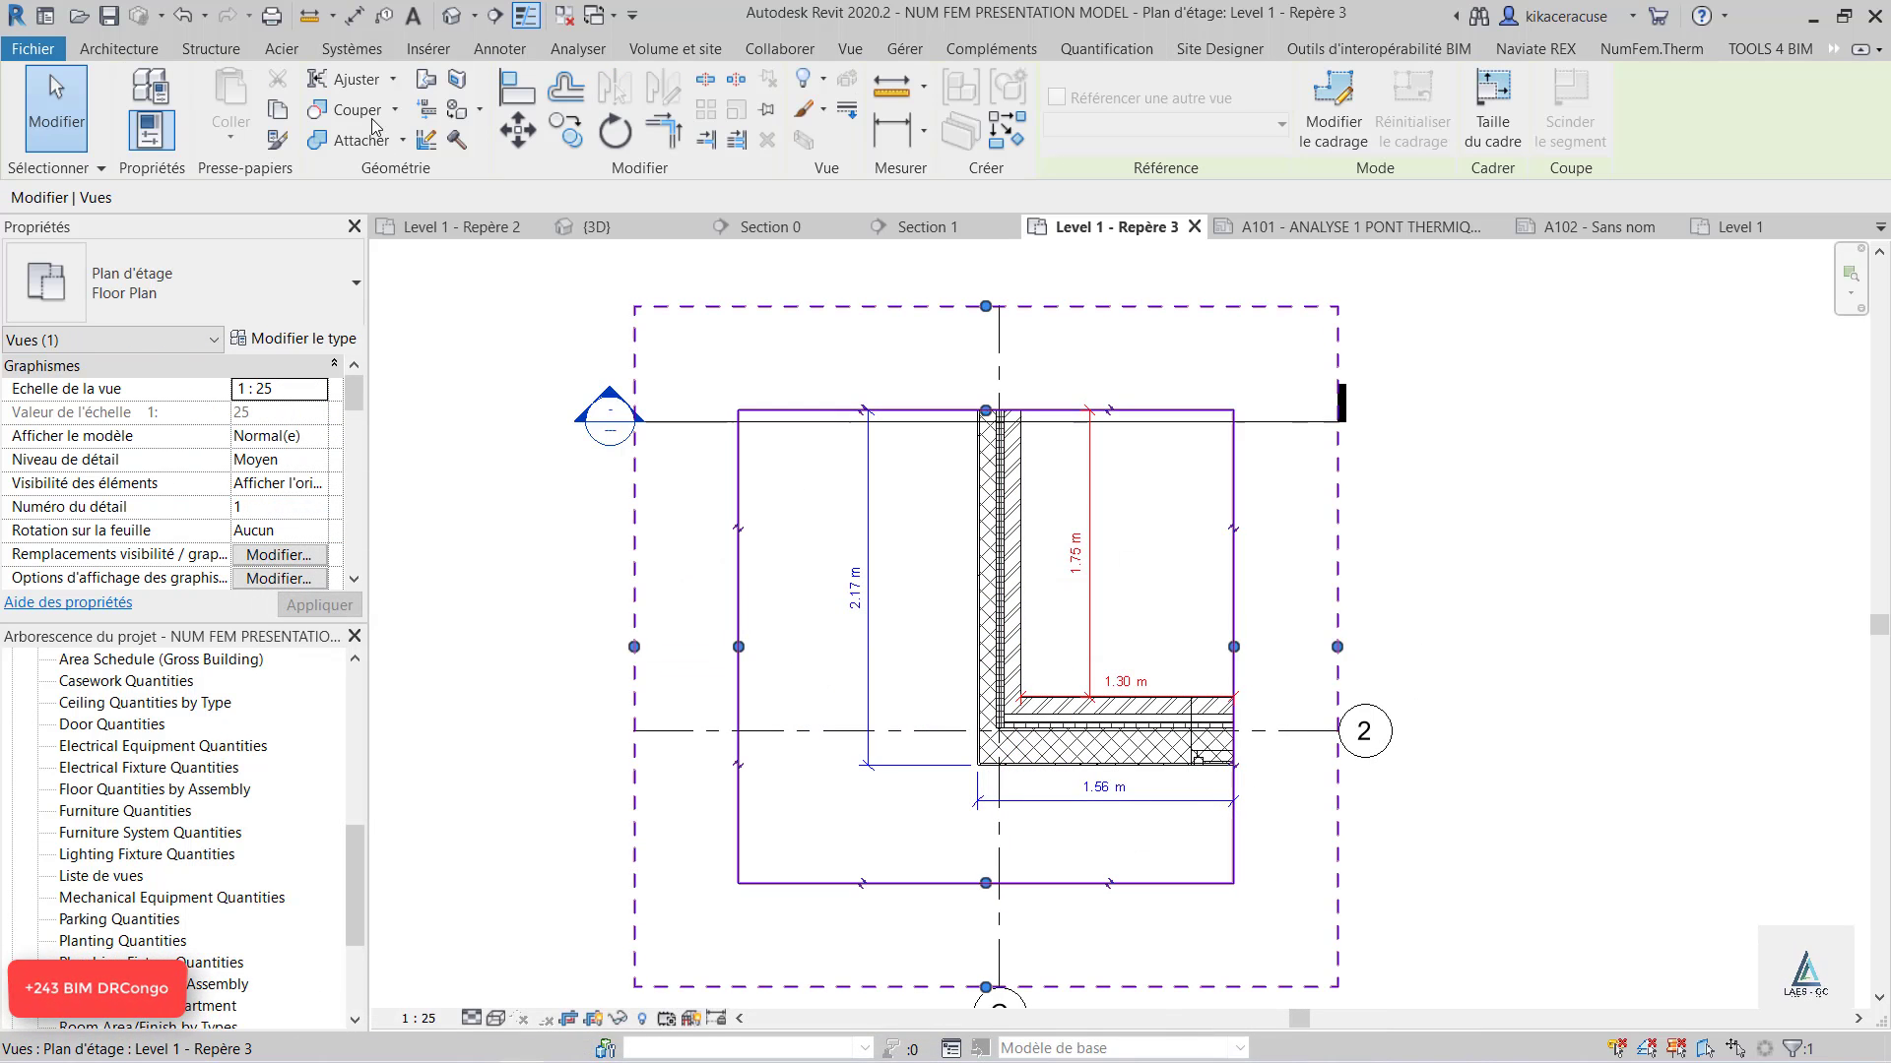
left_click(1651, 48)
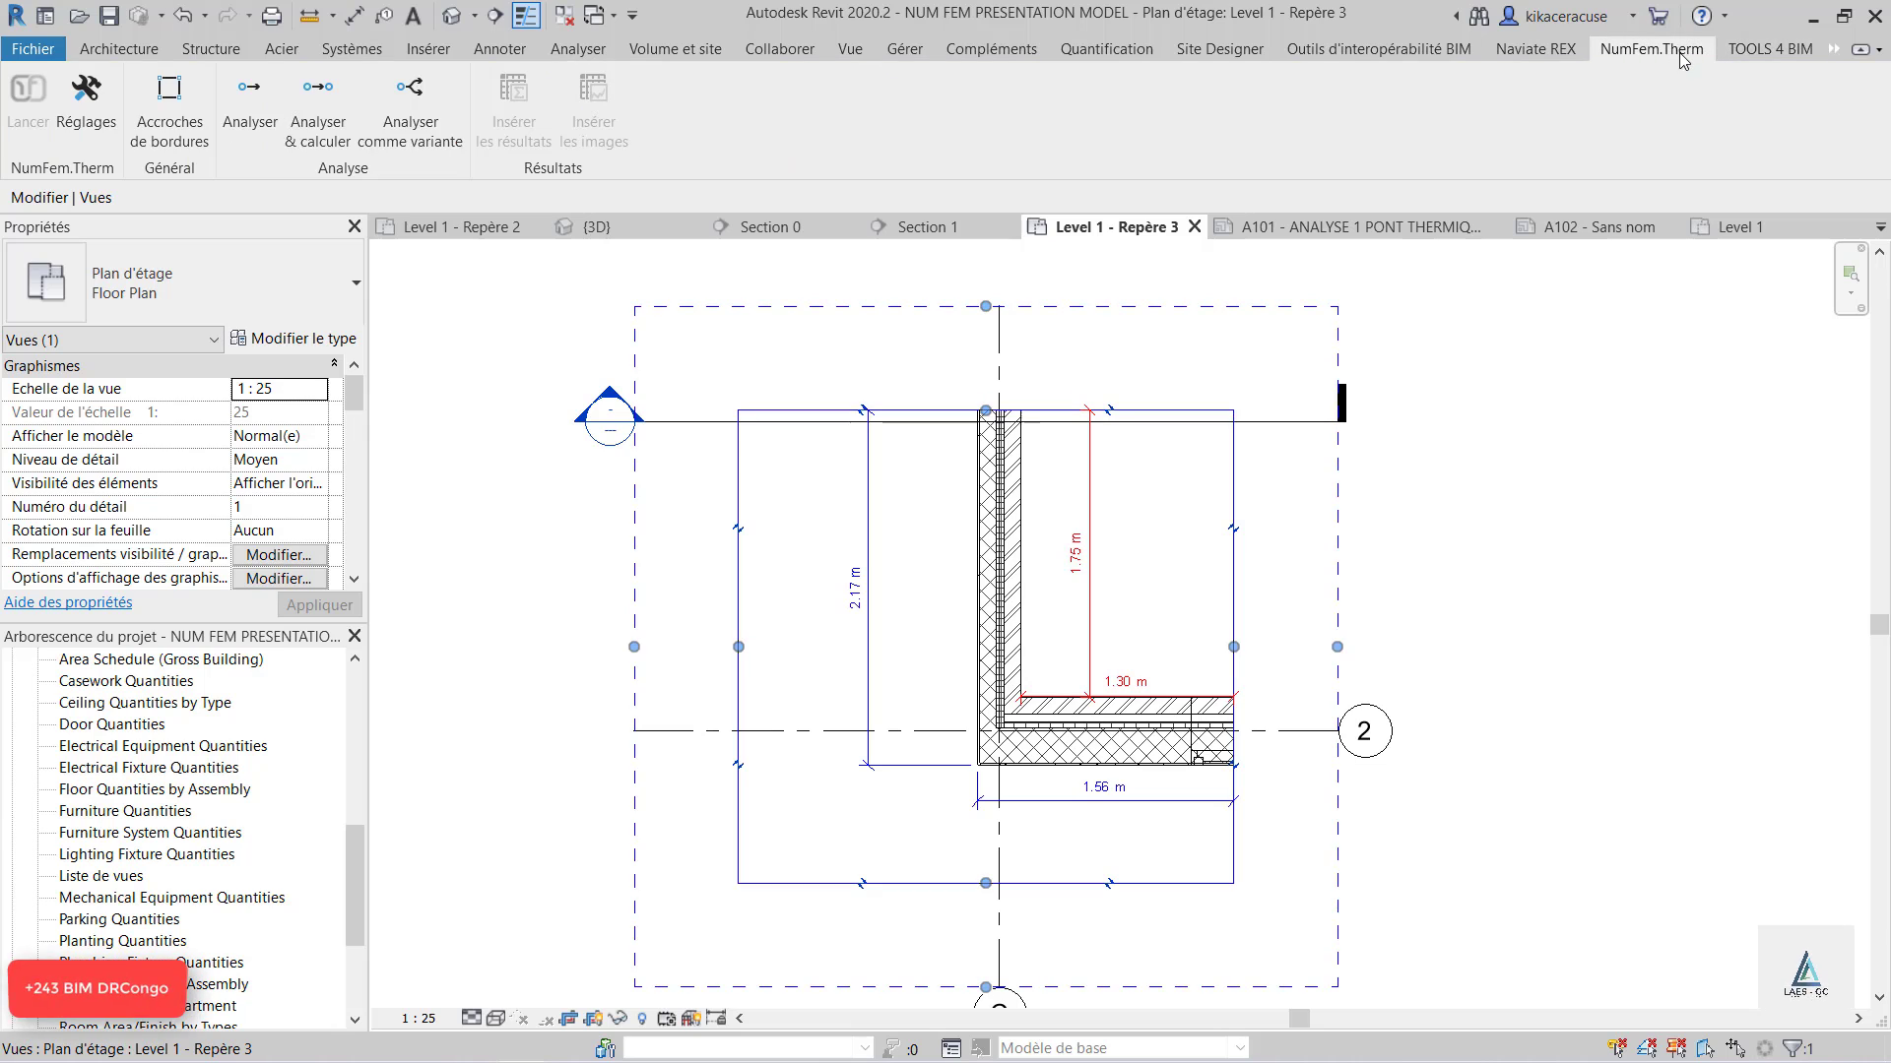
left_click(401, 117)
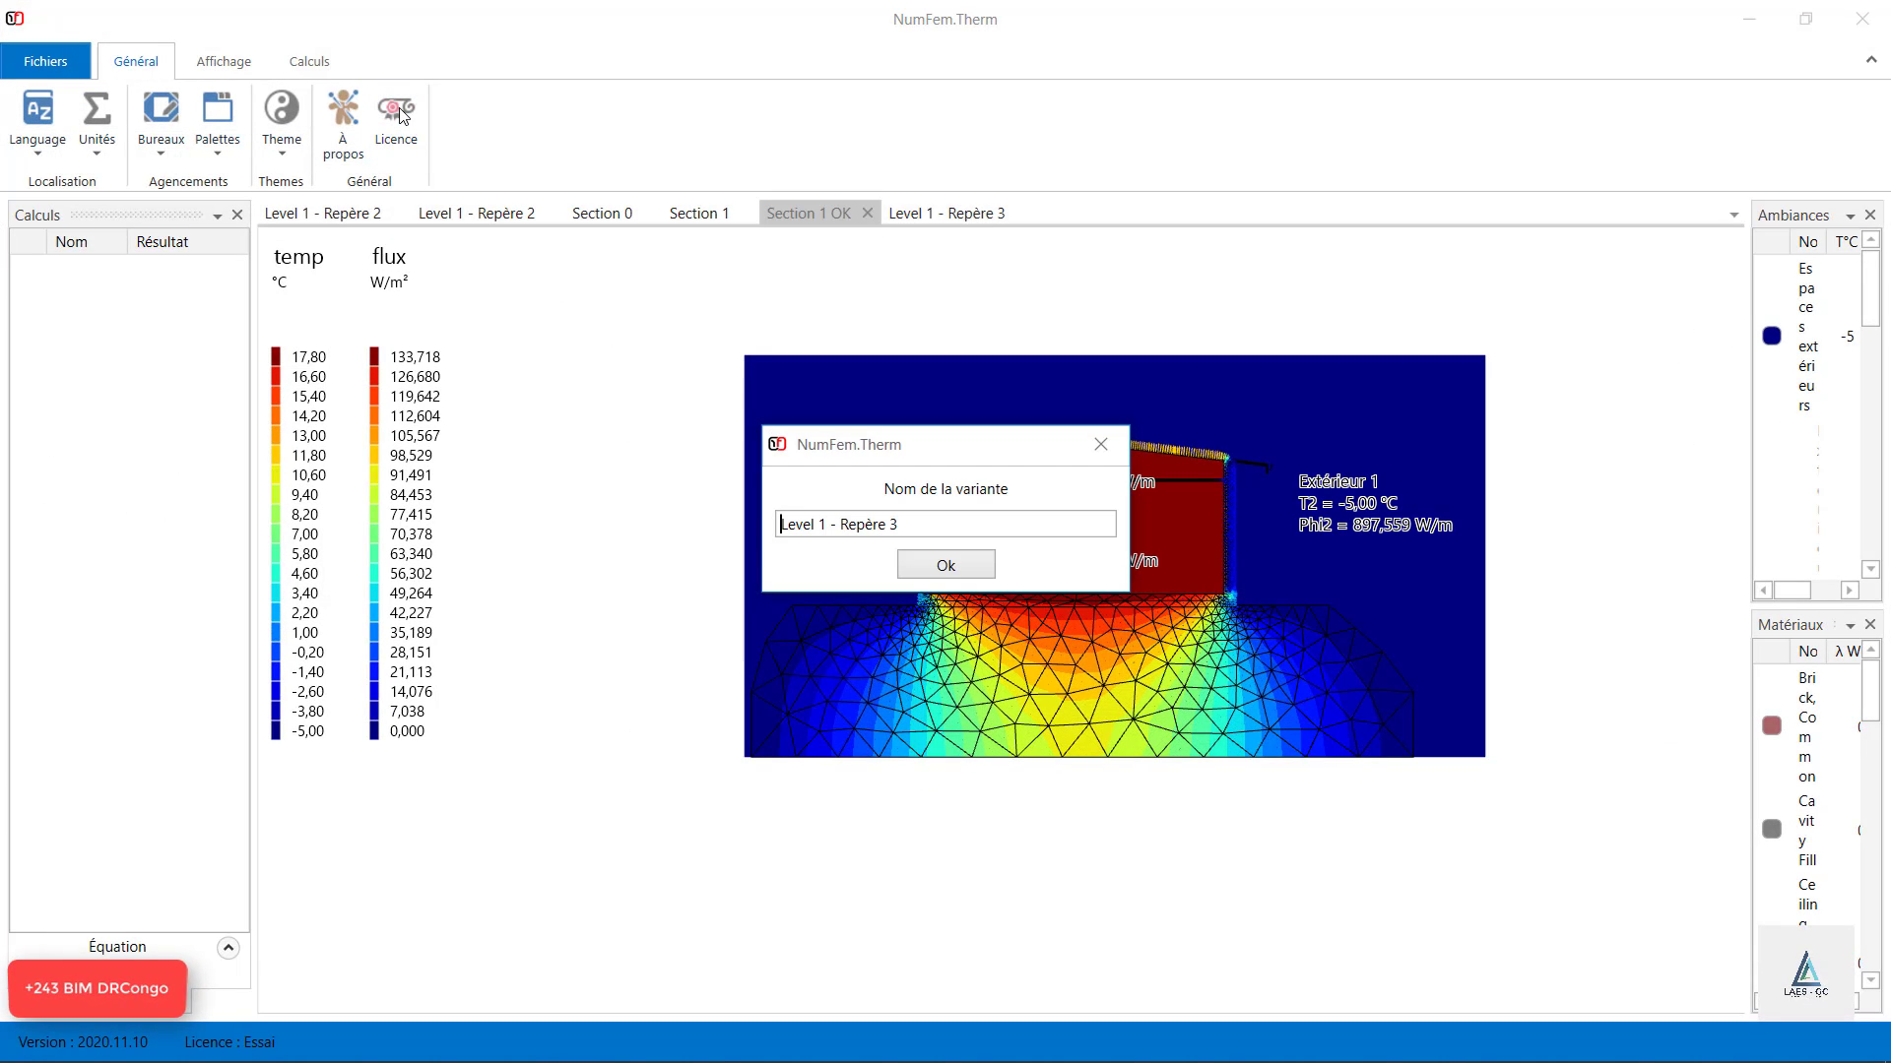
left_click(934, 561)
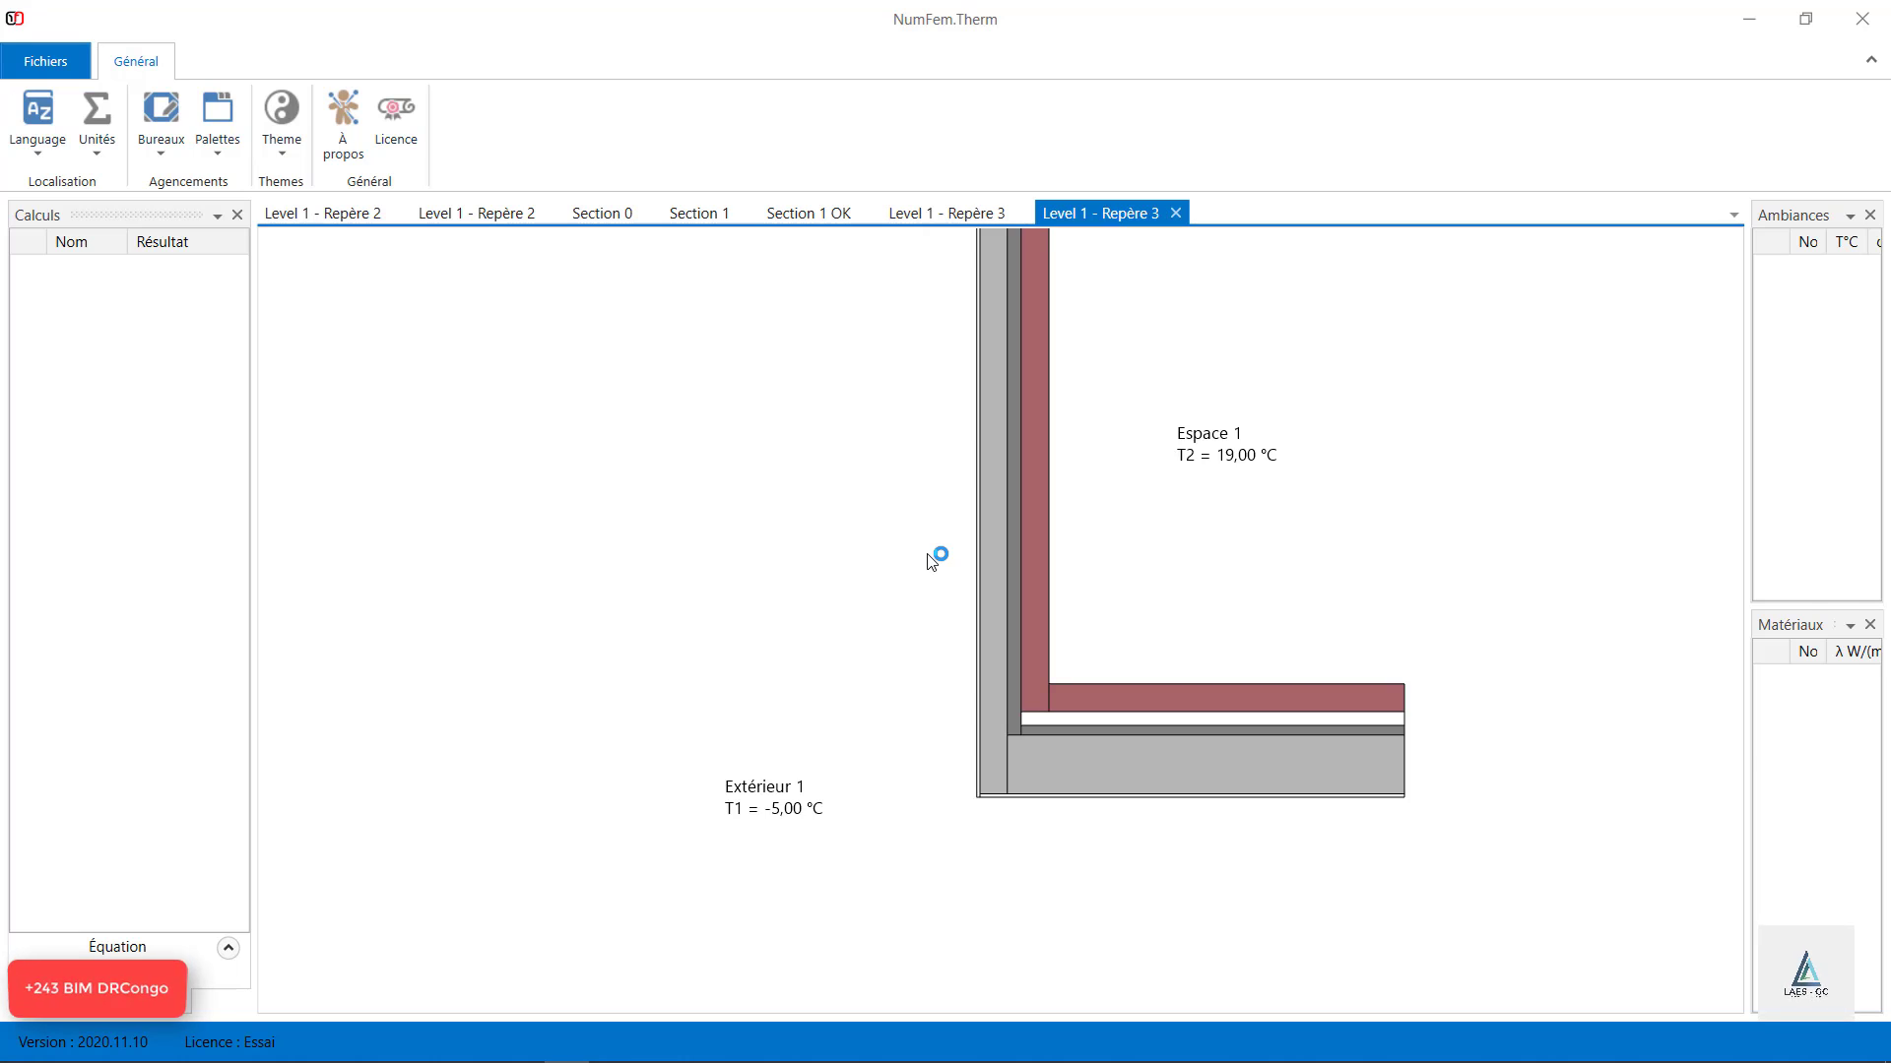
Run the thermal calculation on the new Level 1 - Repère 3 variant.
scroll(769, 761, "down", 4)
scroll(833, 753, "up", 3)
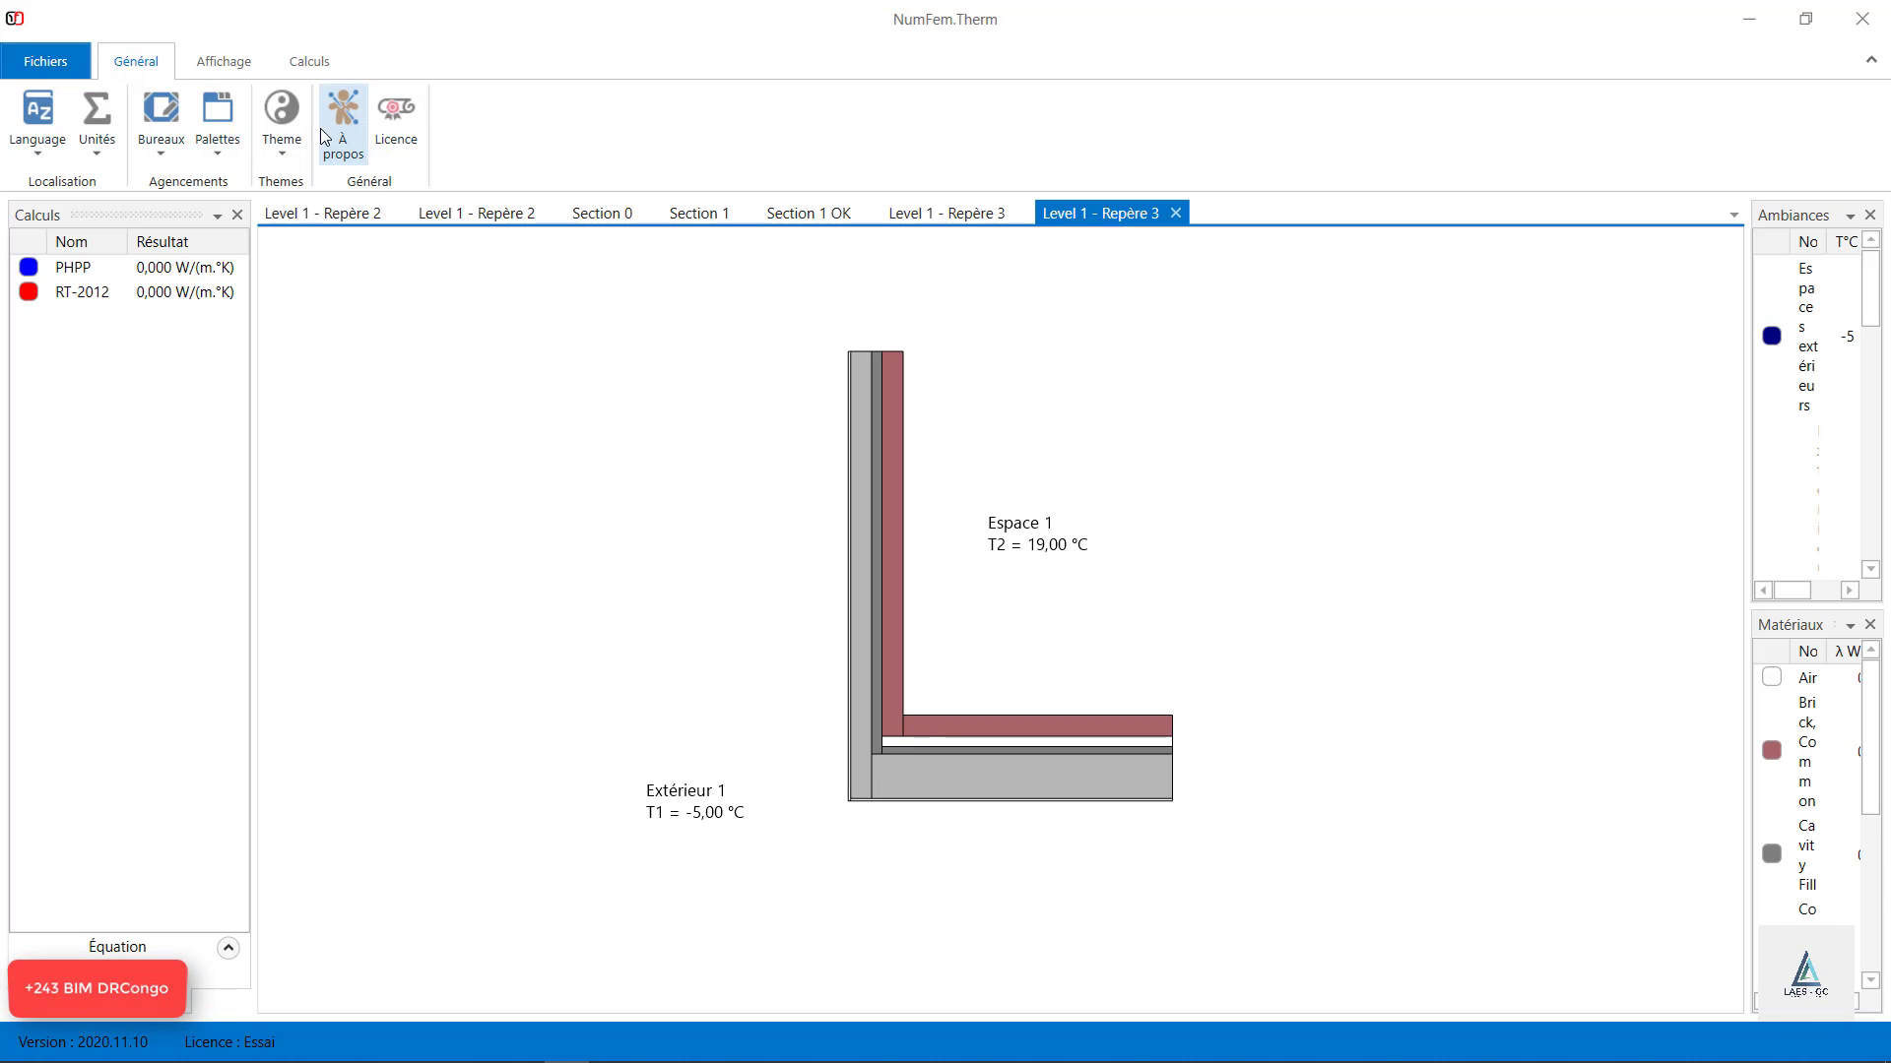
left_click(308, 63)
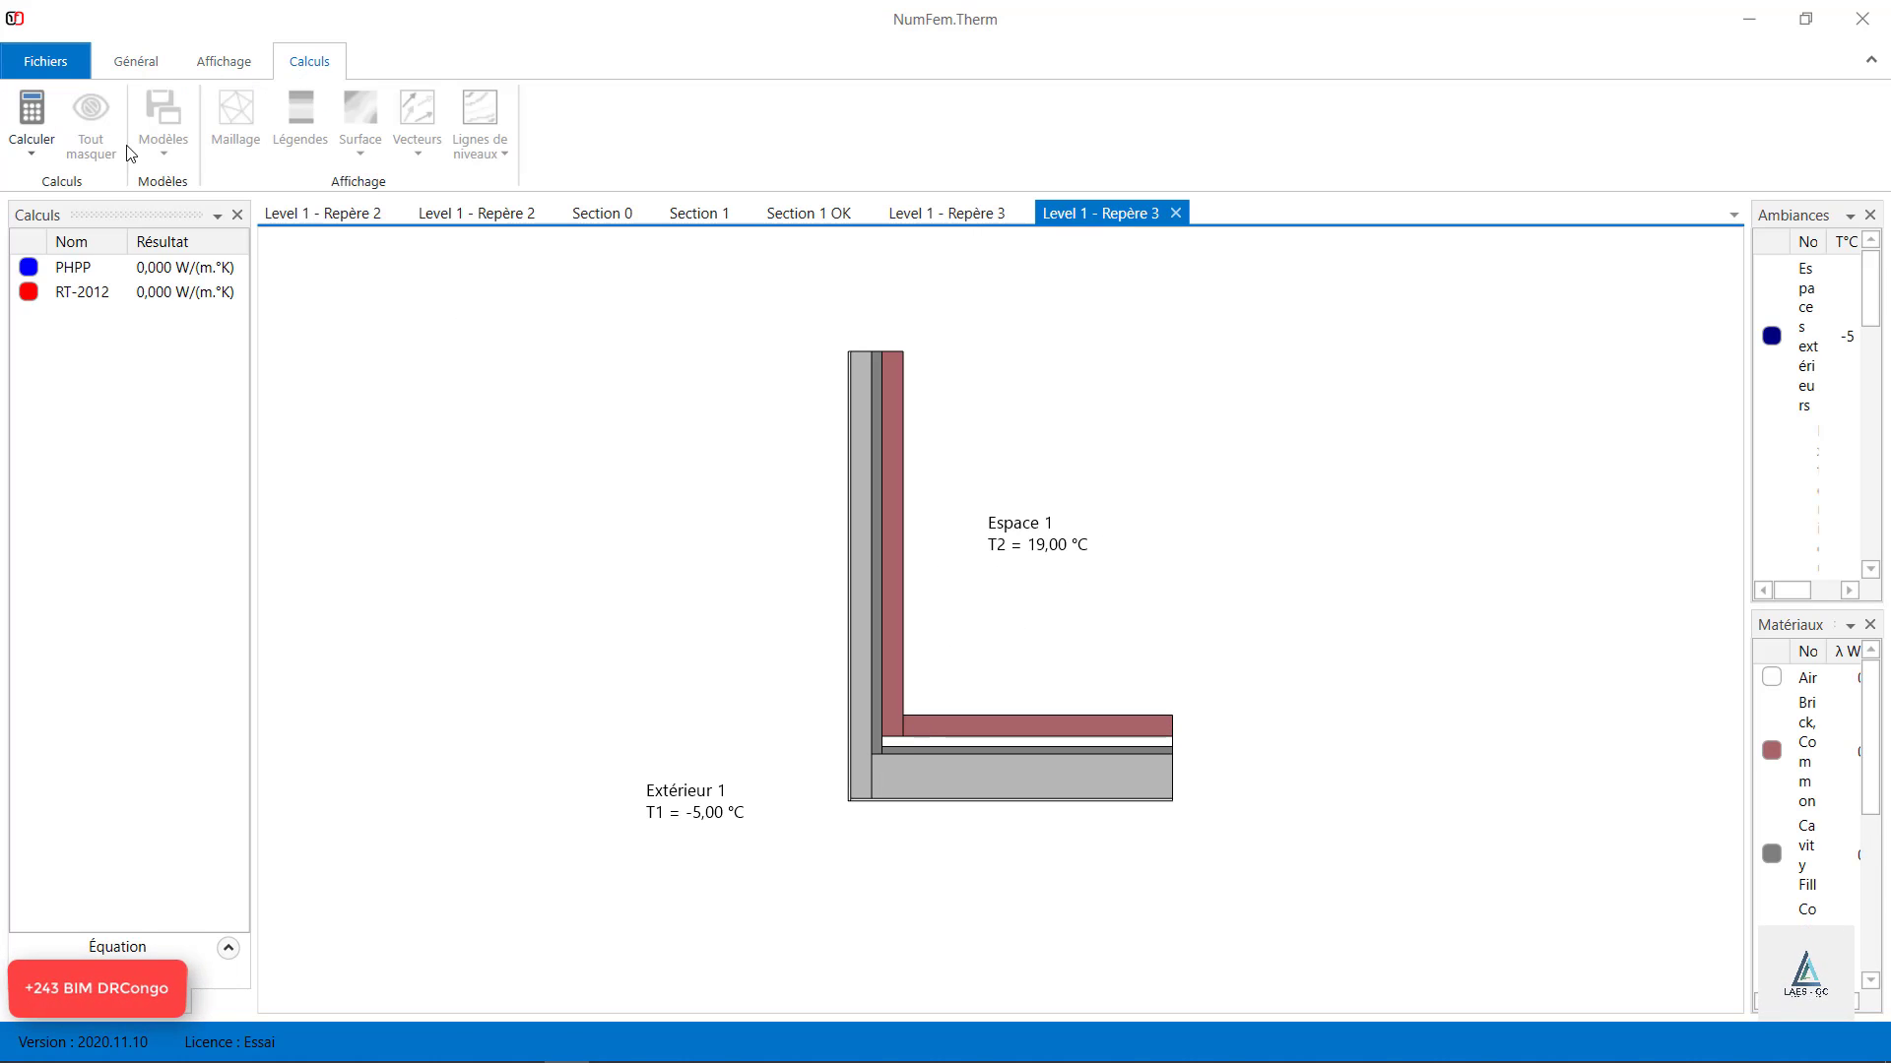
left_click(34, 113)
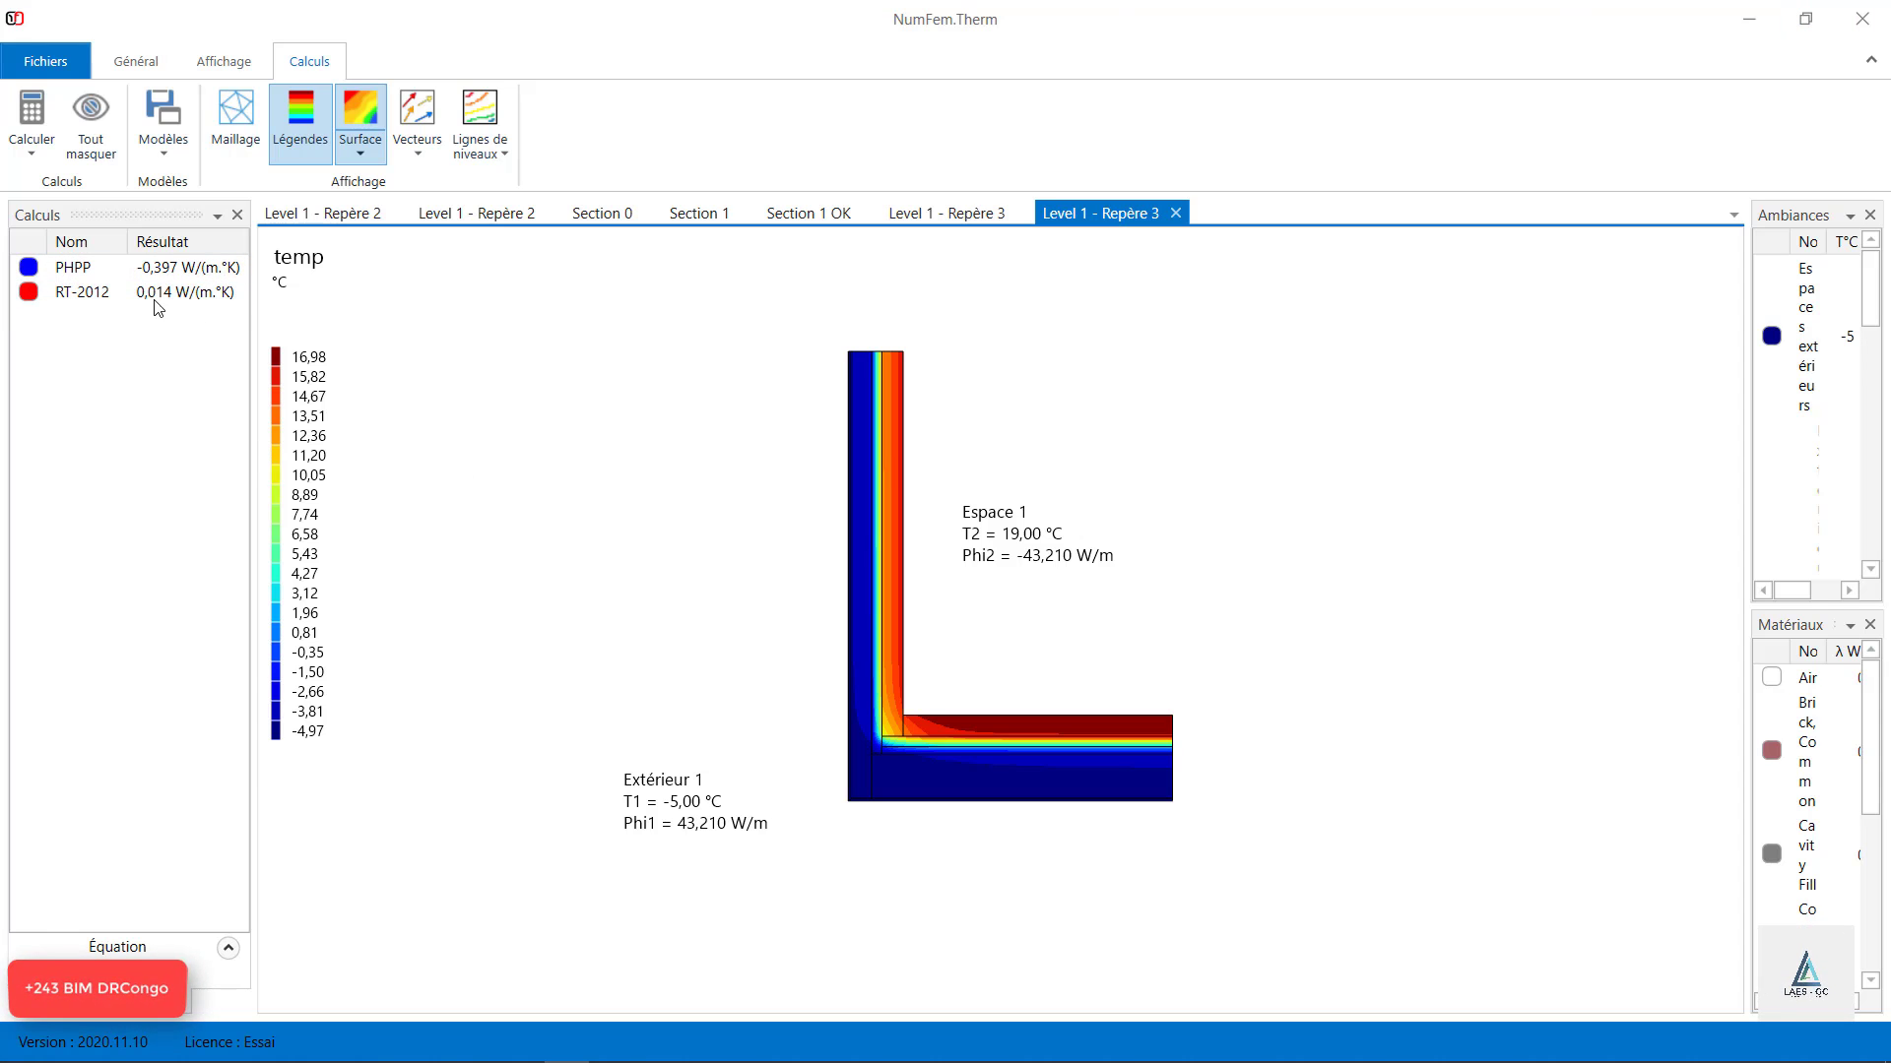
Compare the variant's PHPP and RT-2012 results with the earlier ones on Revit sheet A101, keeping the NumFem.Therm project open.
left_click_drag(1415, 17, 828, 618)
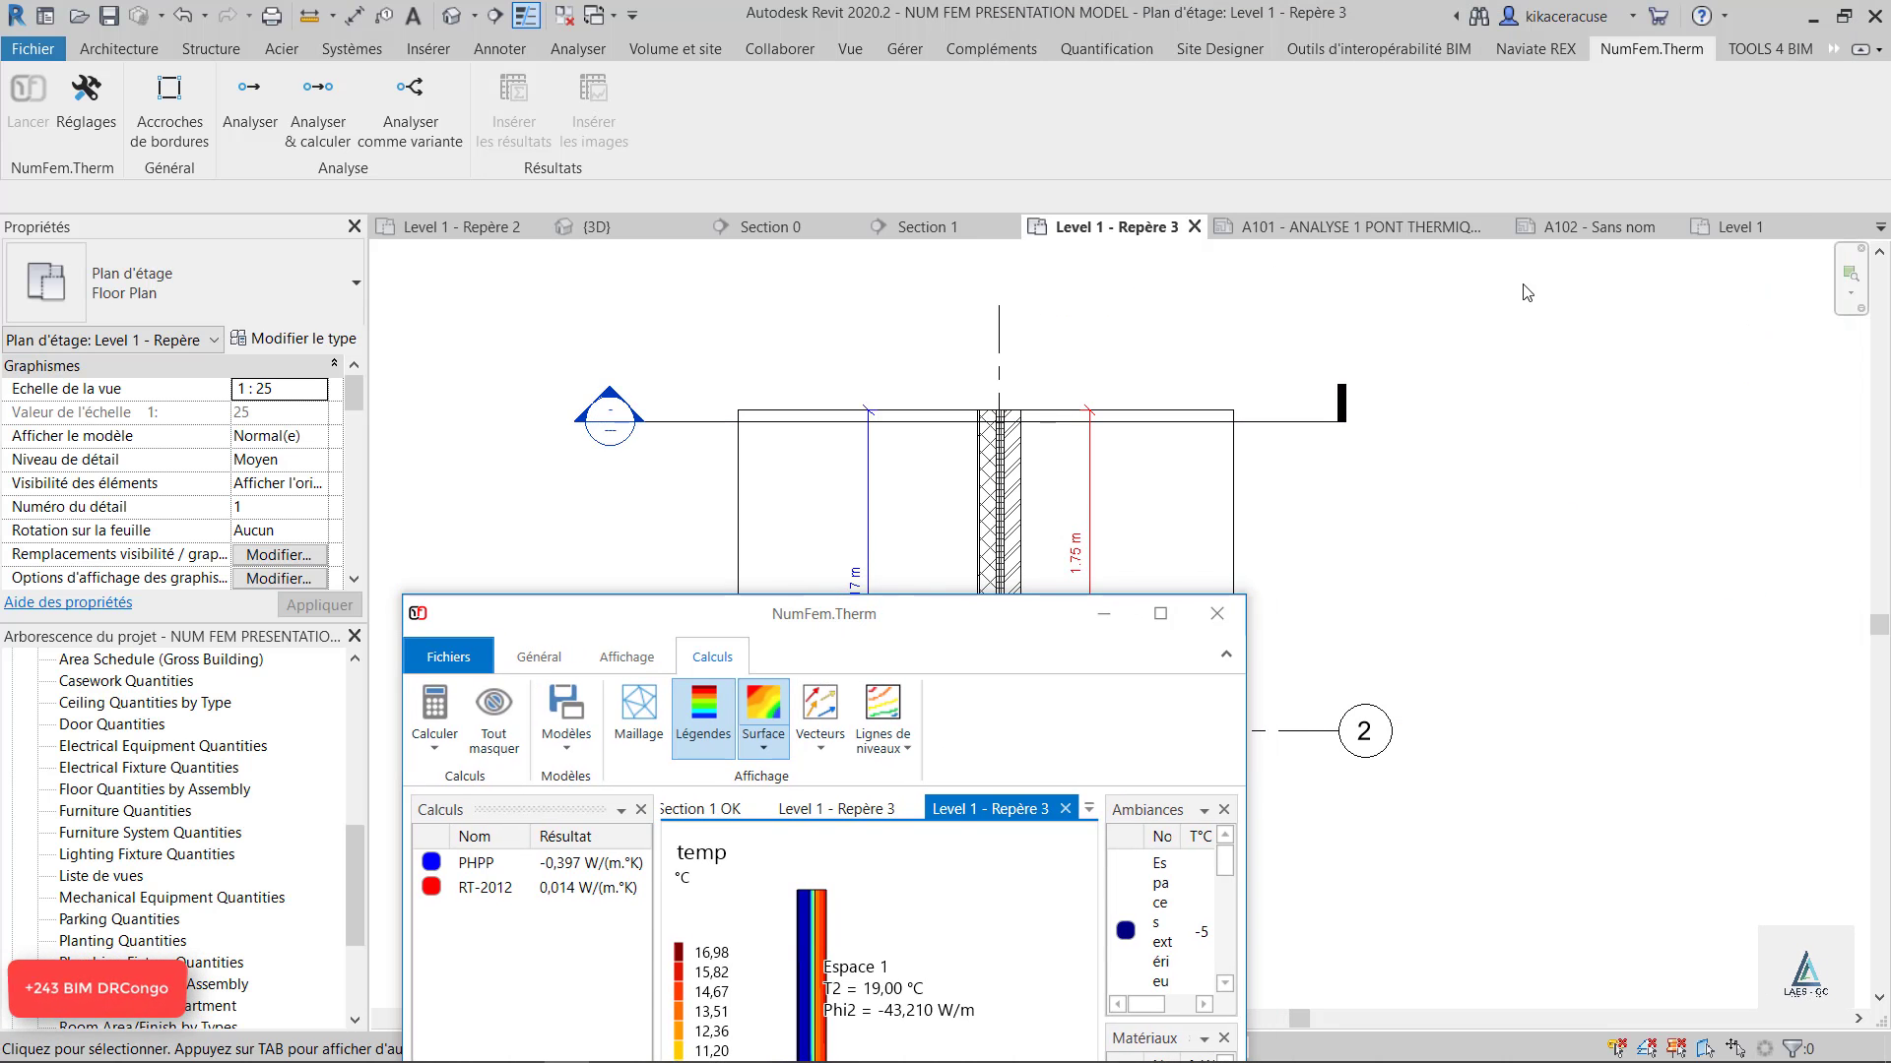
left_click(1356, 227)
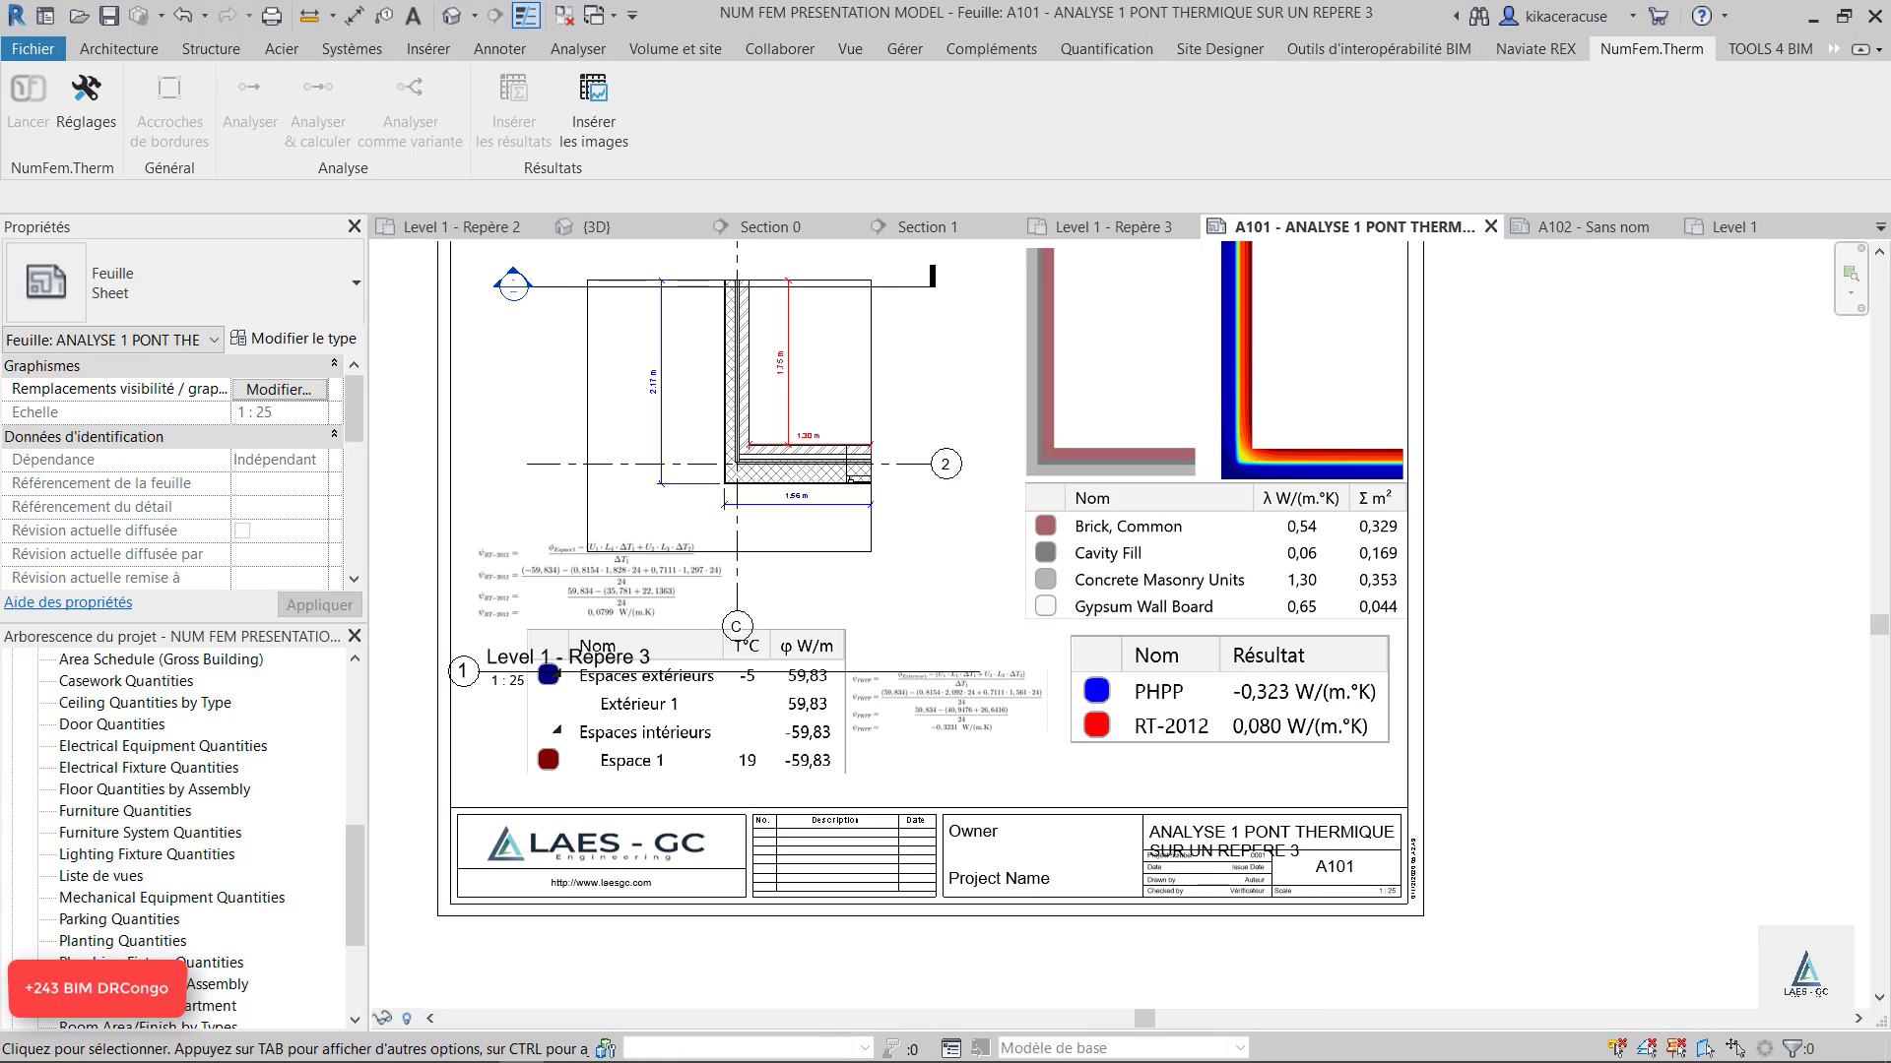
mouse_move(783, 1057)
left_click(582, 1052)
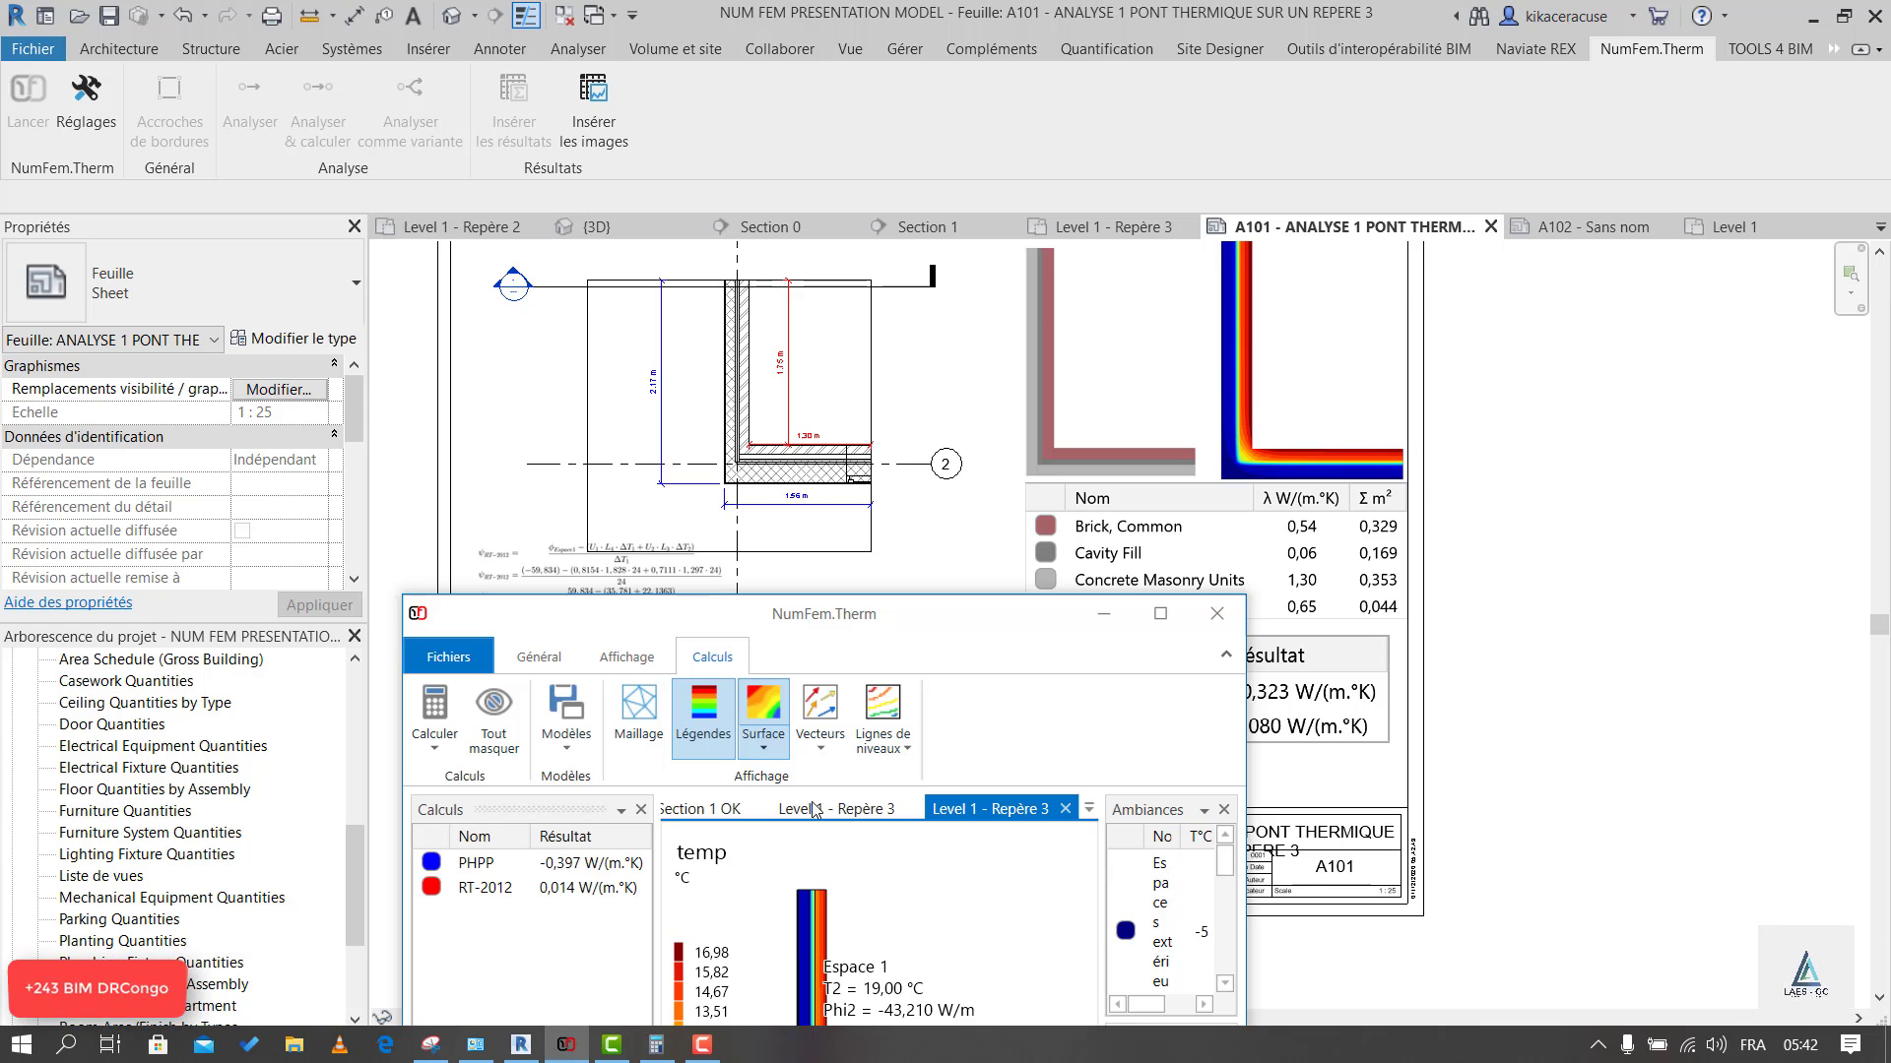
left_click(1197, 622)
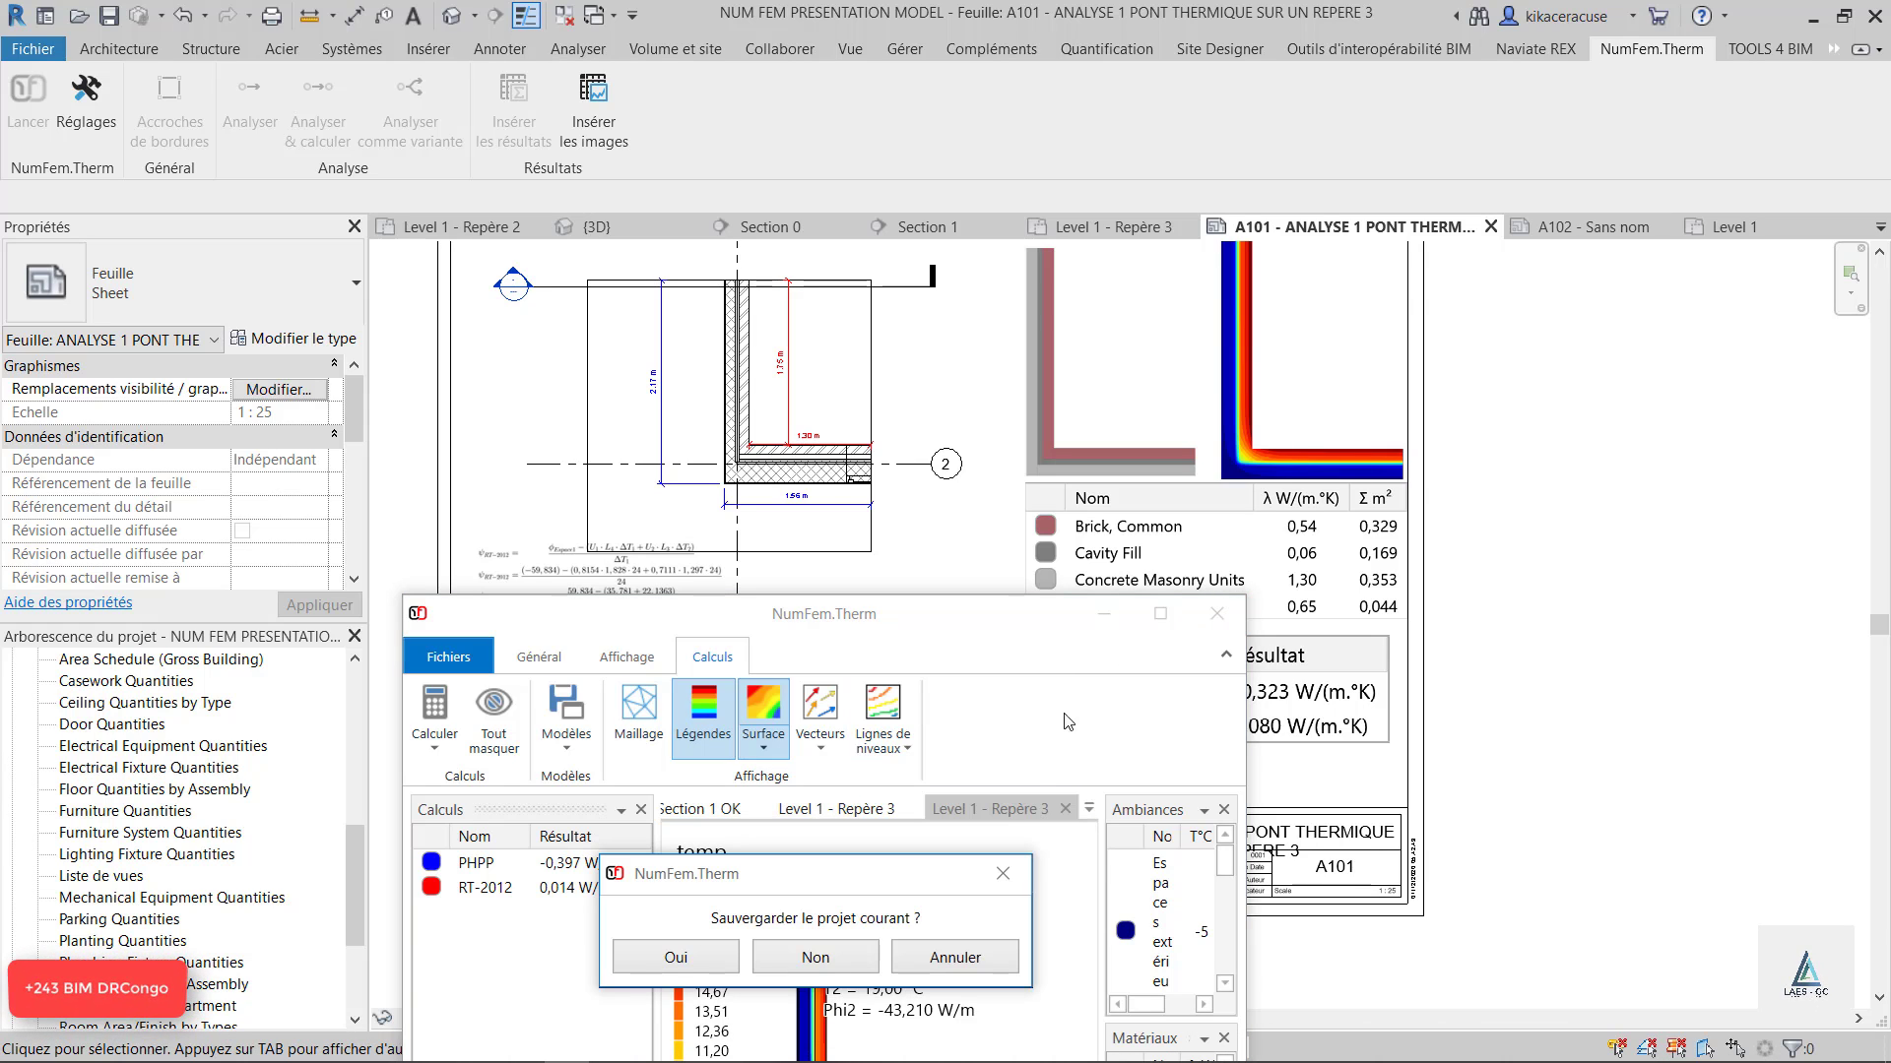
left_click(963, 957)
left_click(1160, 613)
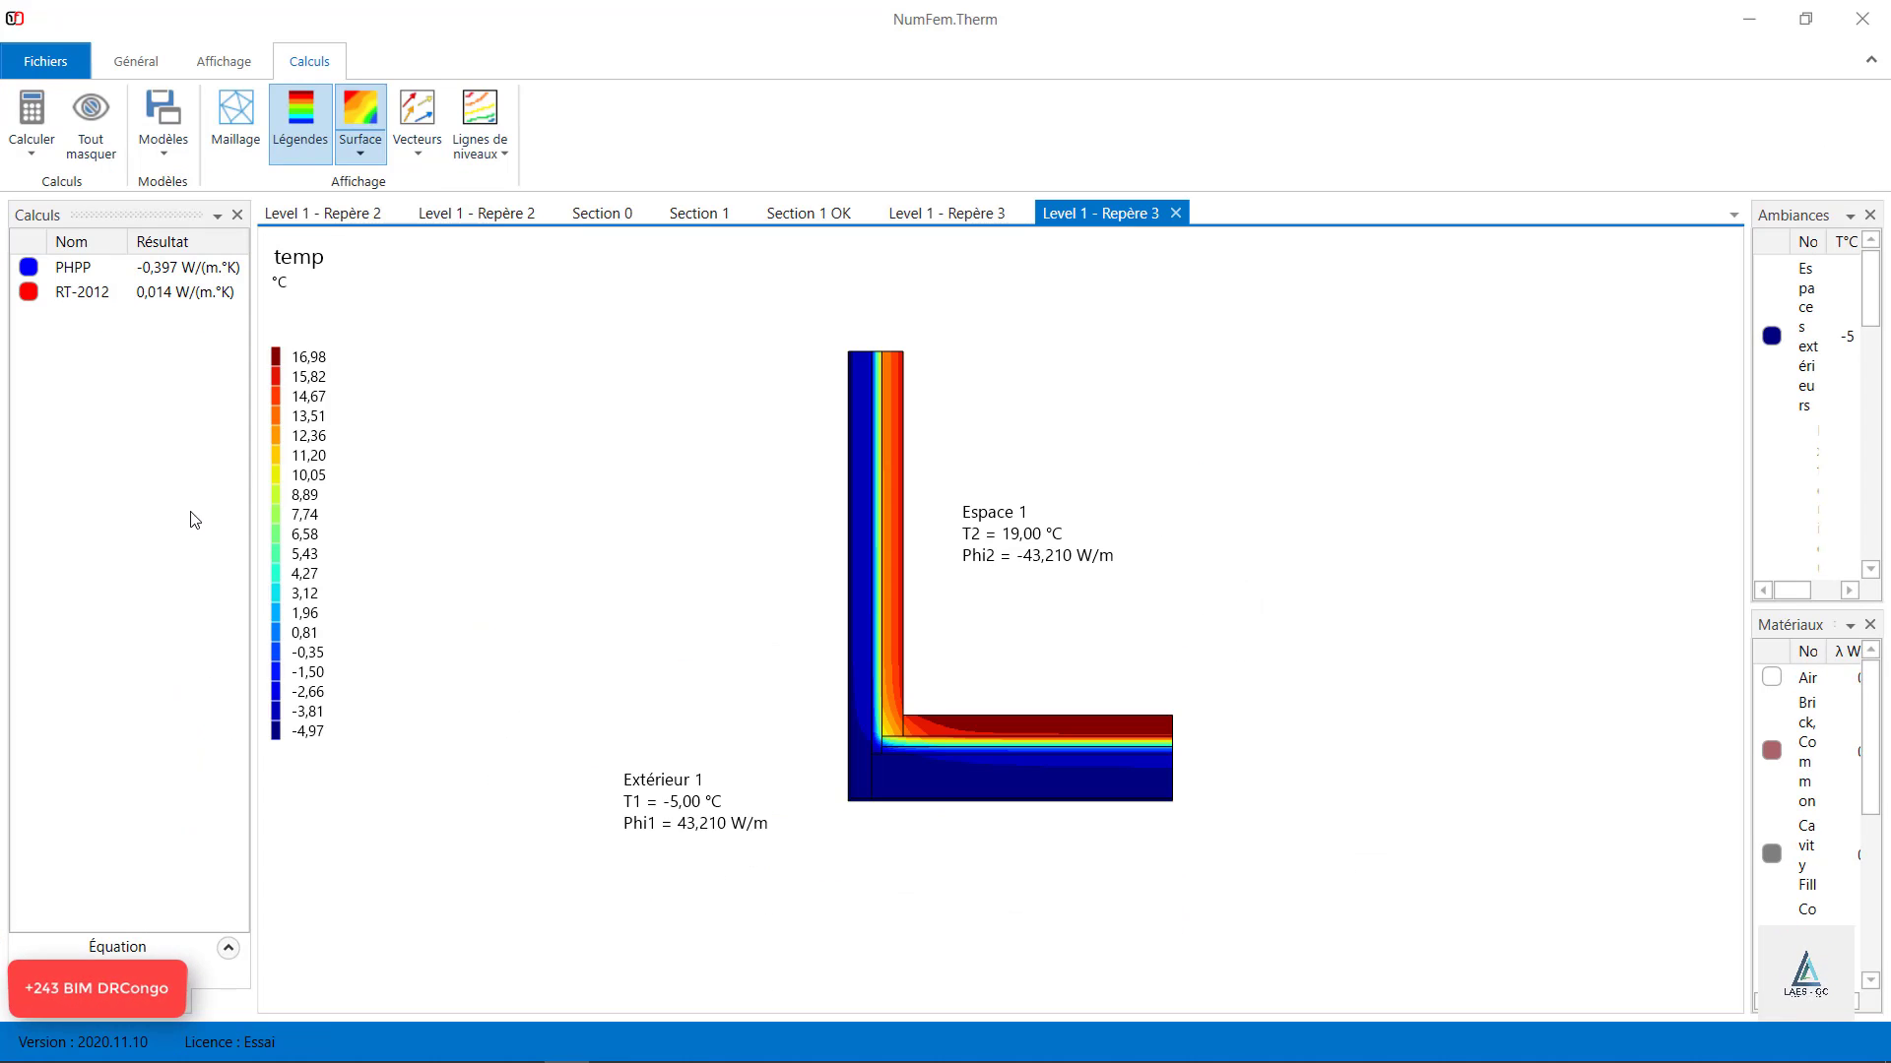
Display the dimensions and the adiabatic edges on the variant's temperature image.
left_click(164, 267)
left_click(226, 63)
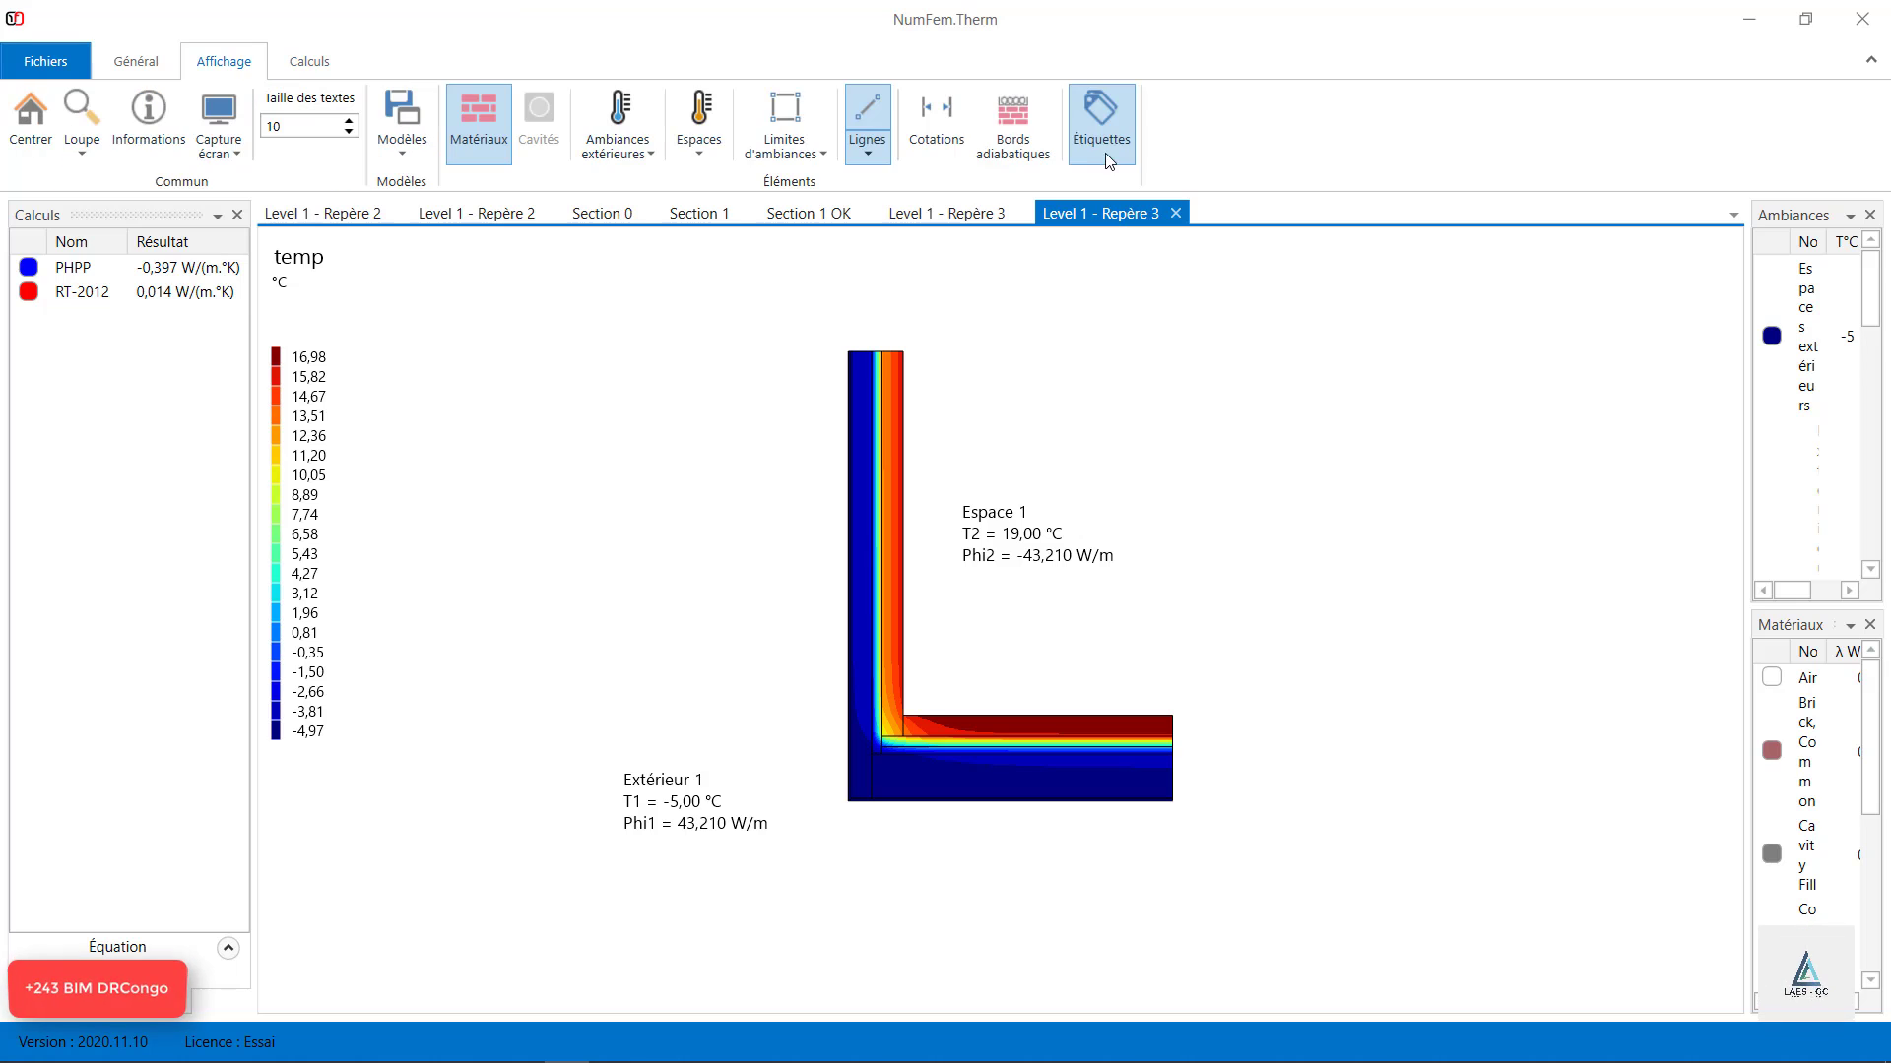
left_click(935, 121)
left_click(1014, 123)
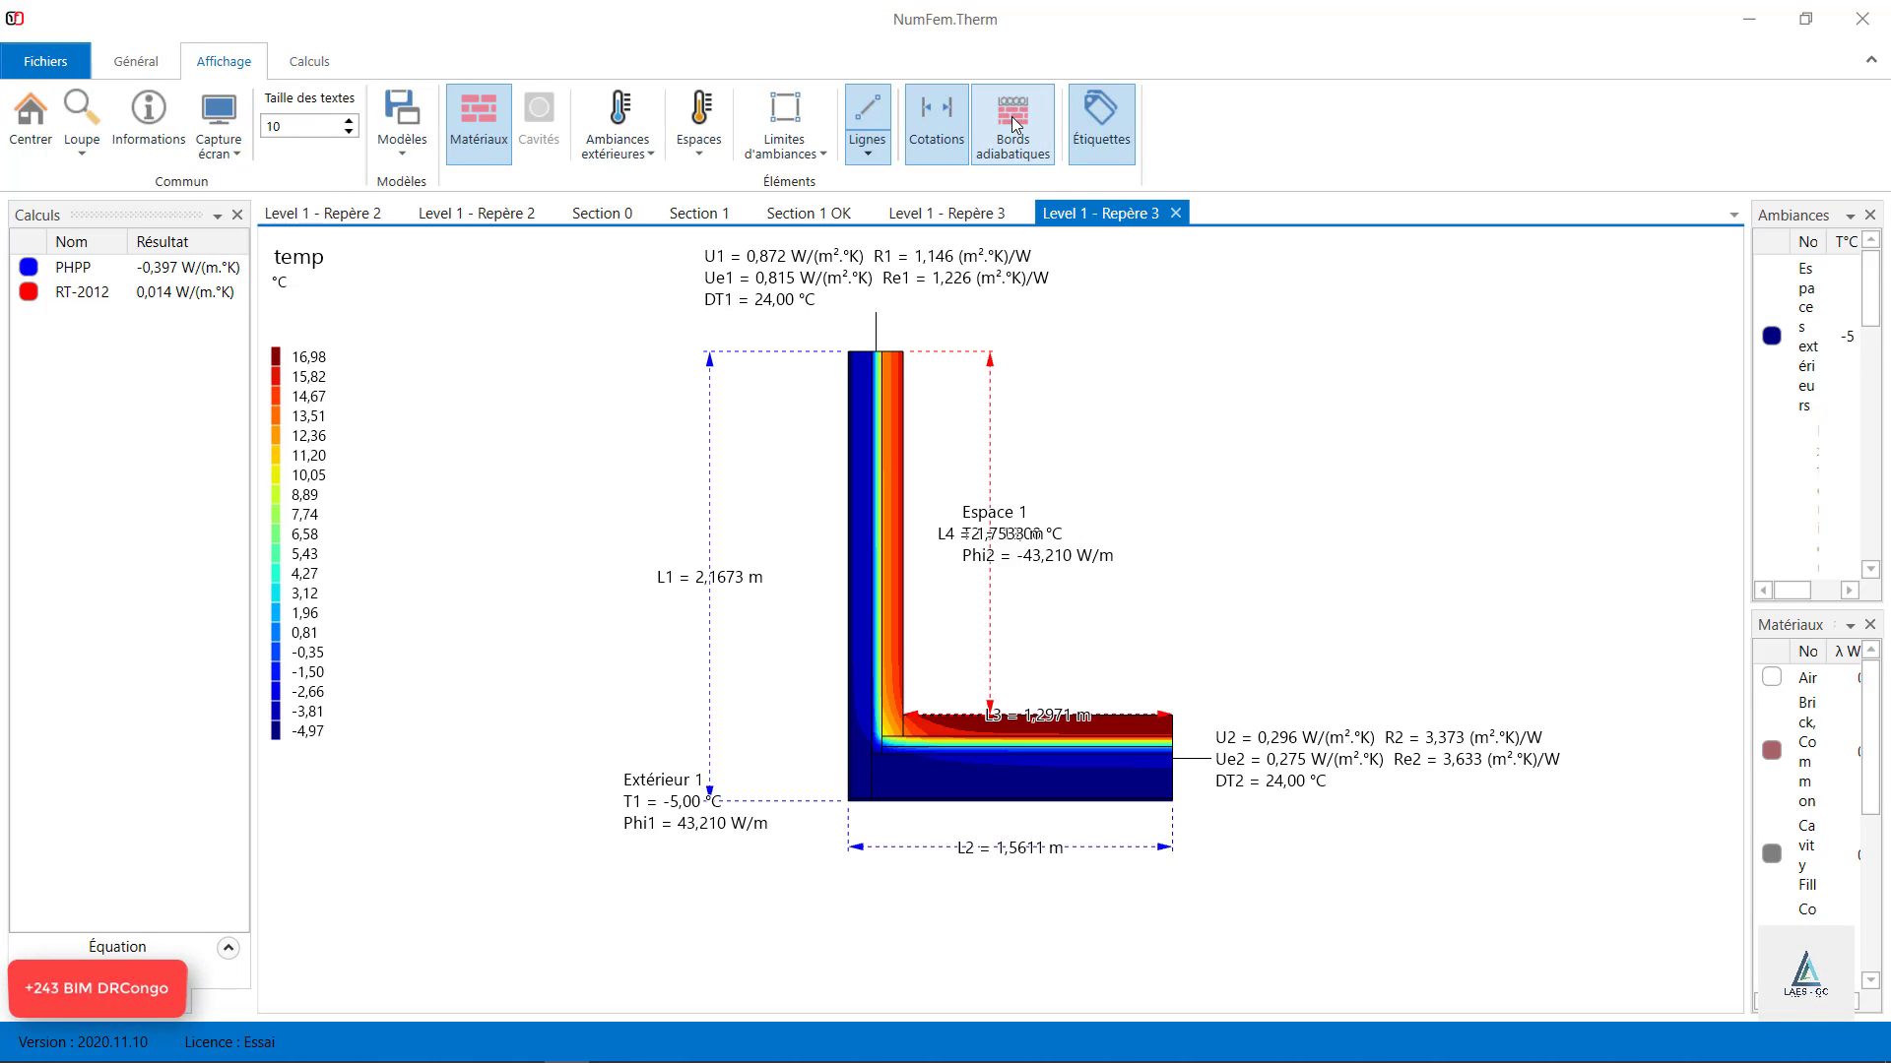
left_click(709, 122)
left_click(709, 122)
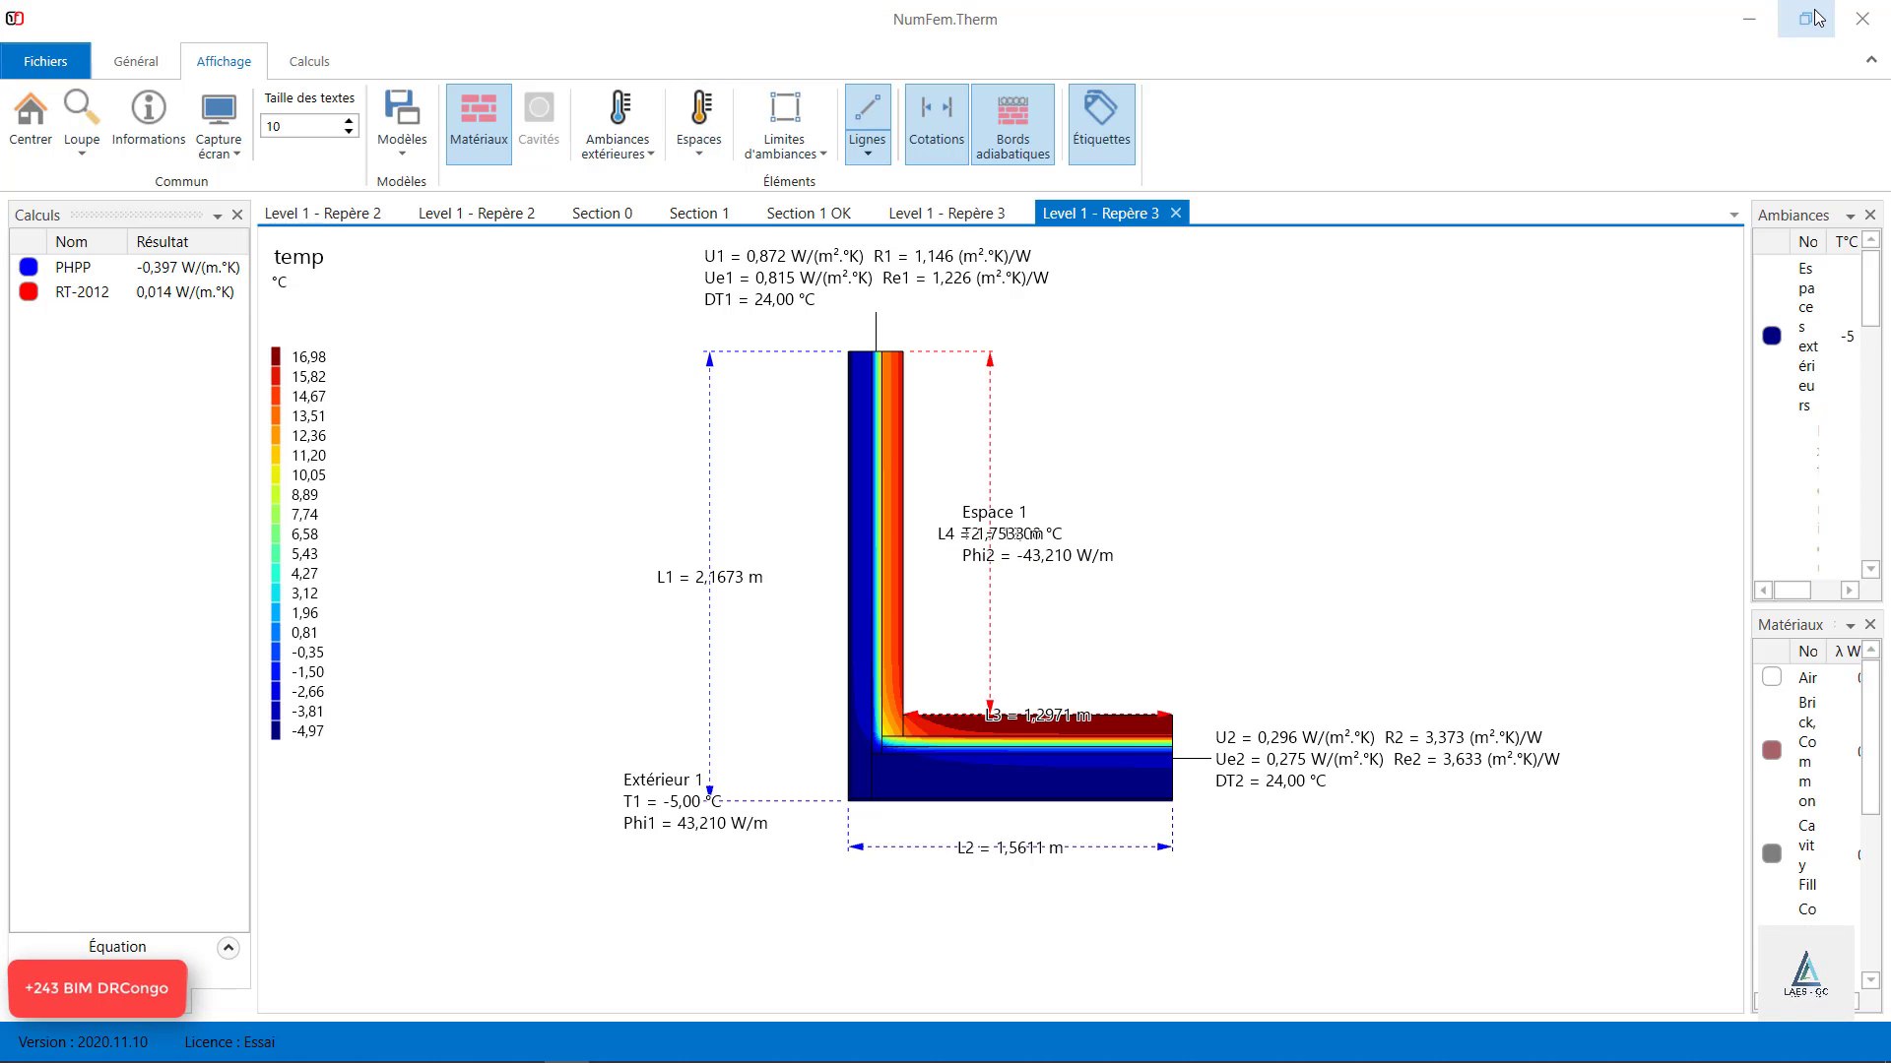
Examine the modified wall corner against the inserted equations, tables and result images on Revit sheet A101, then open the 3D view.
left_click(1749, 18)
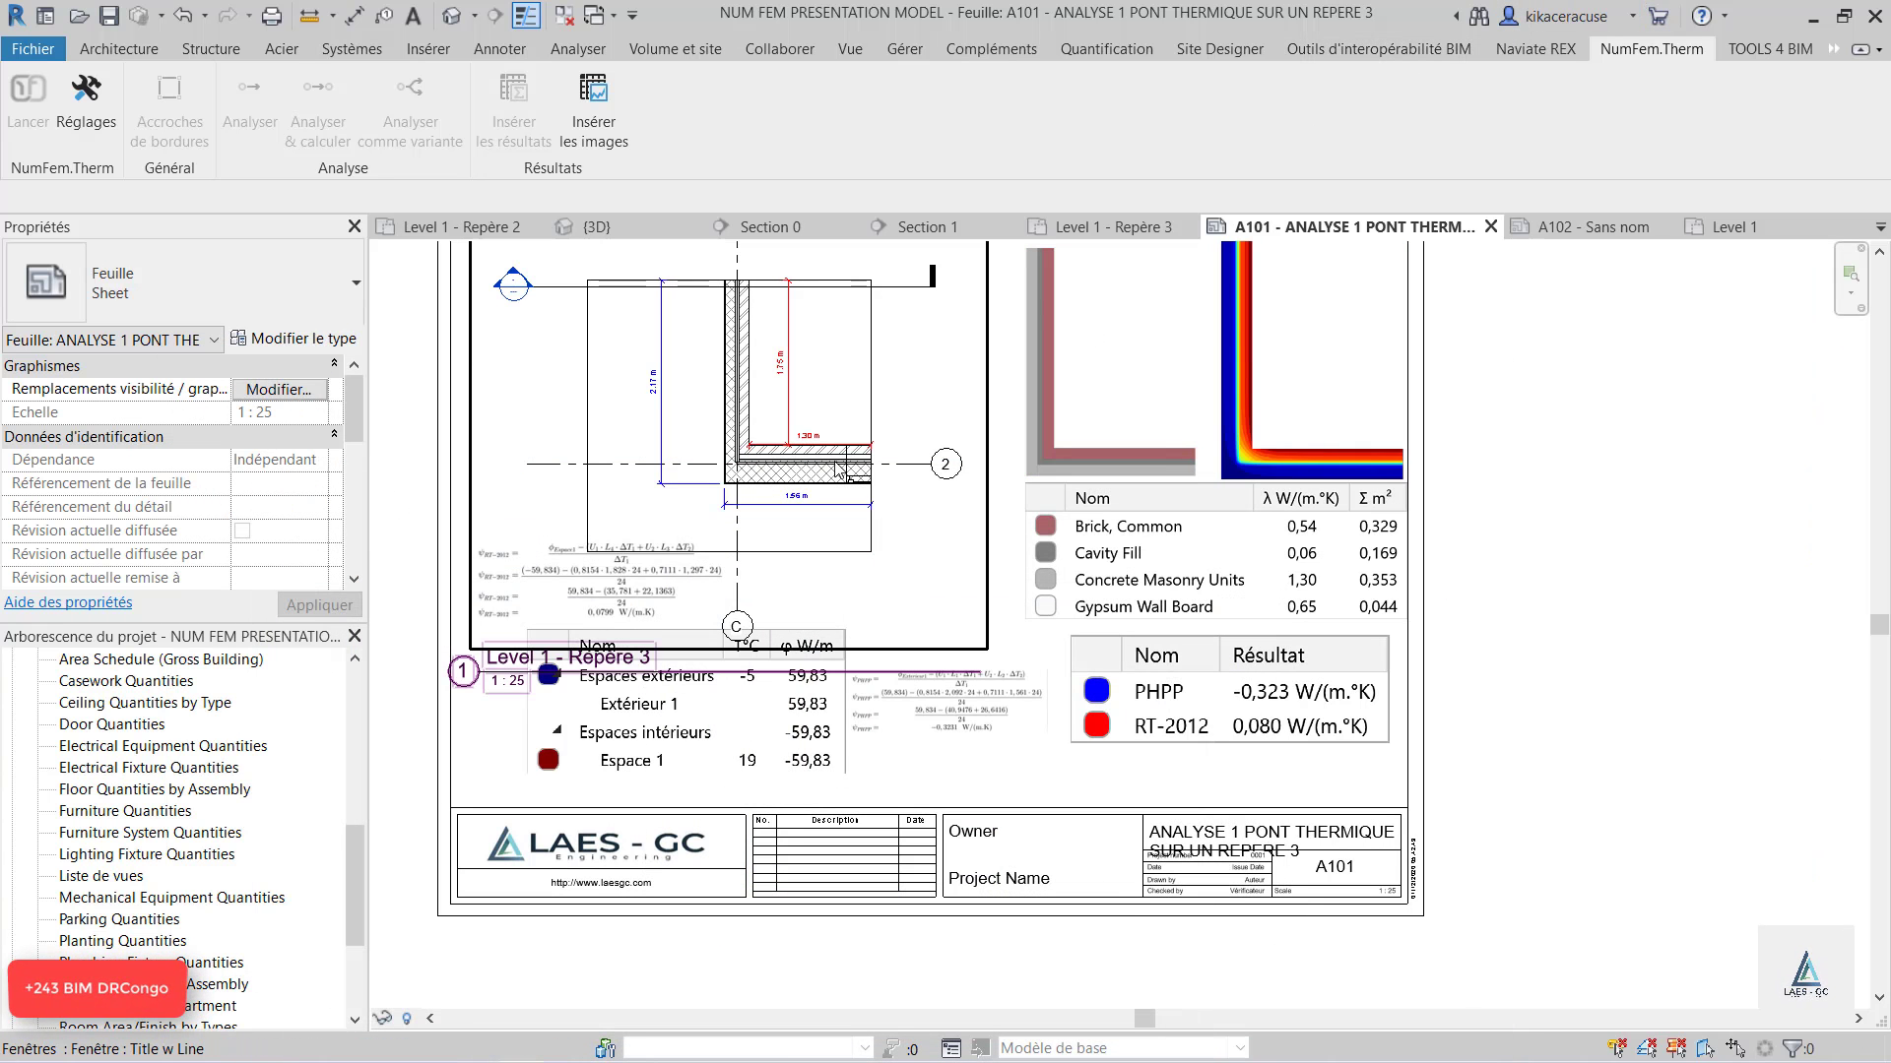
scroll(768, 458, "up", 4)
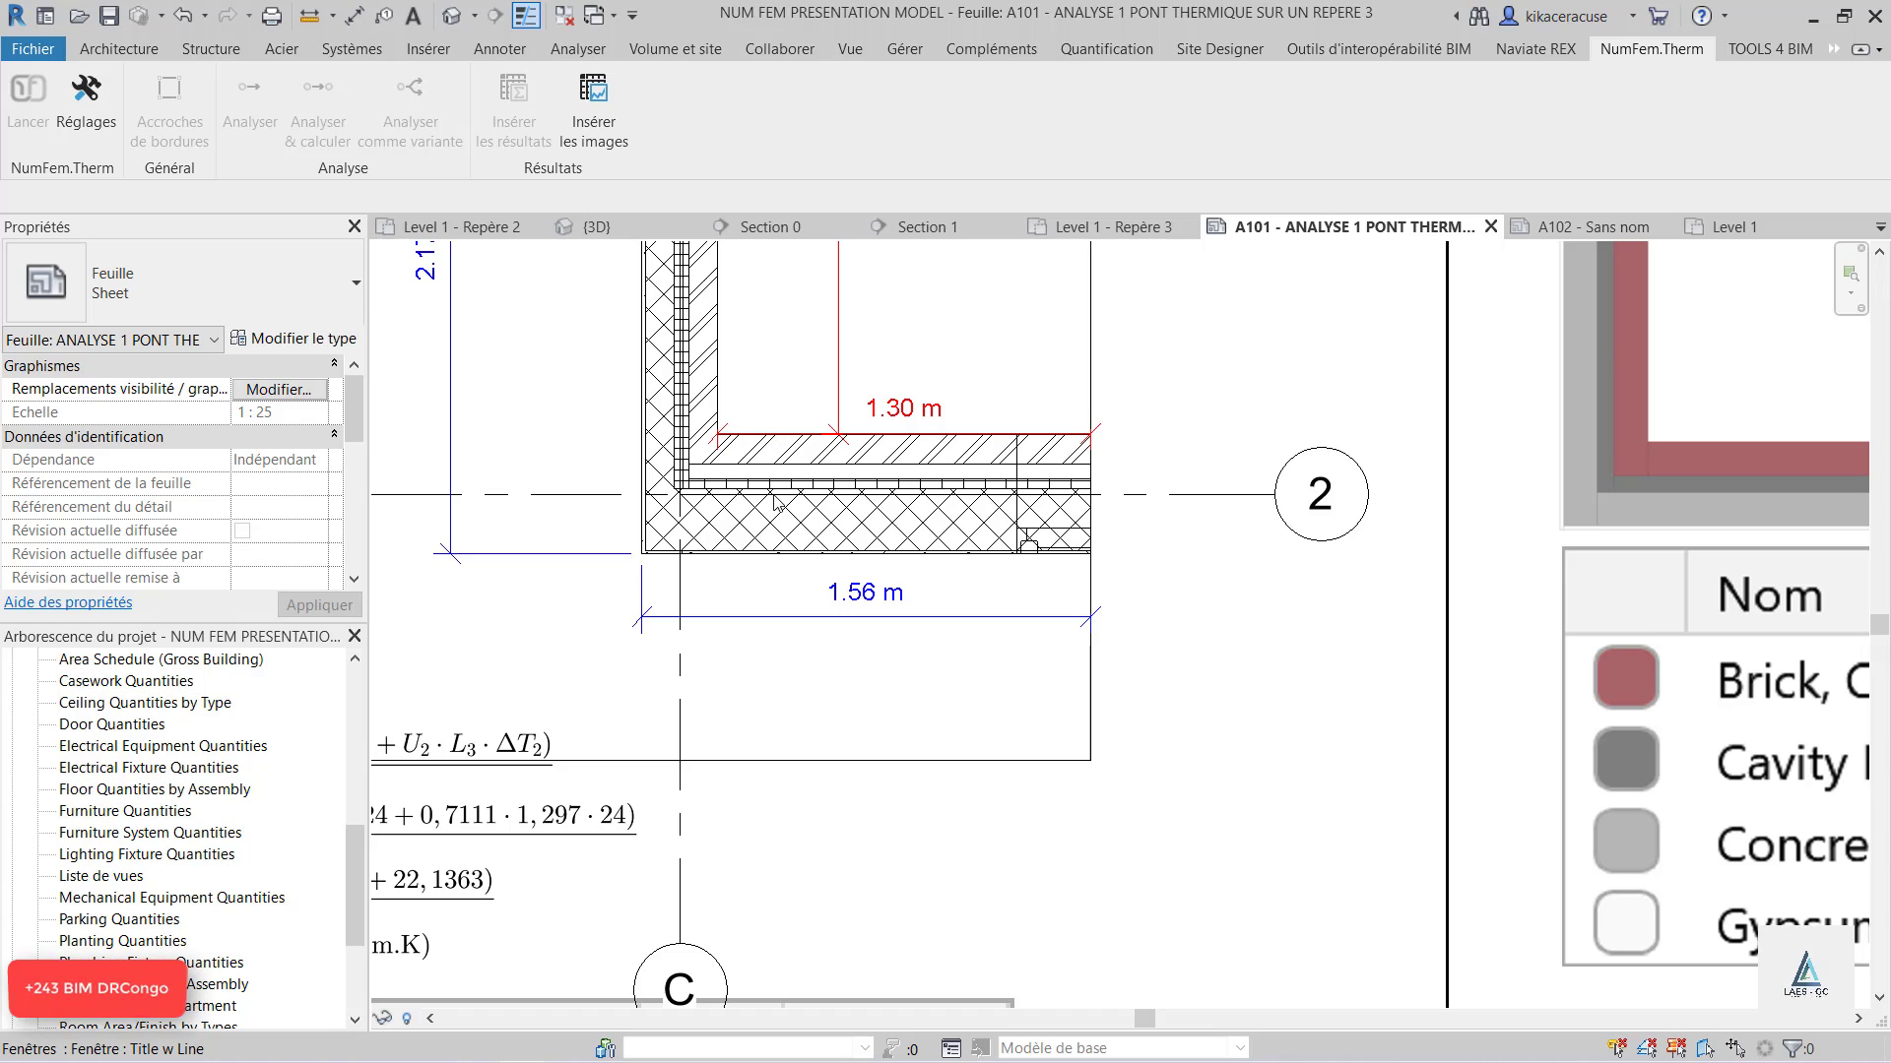
scroll(896, 593, "down", 2)
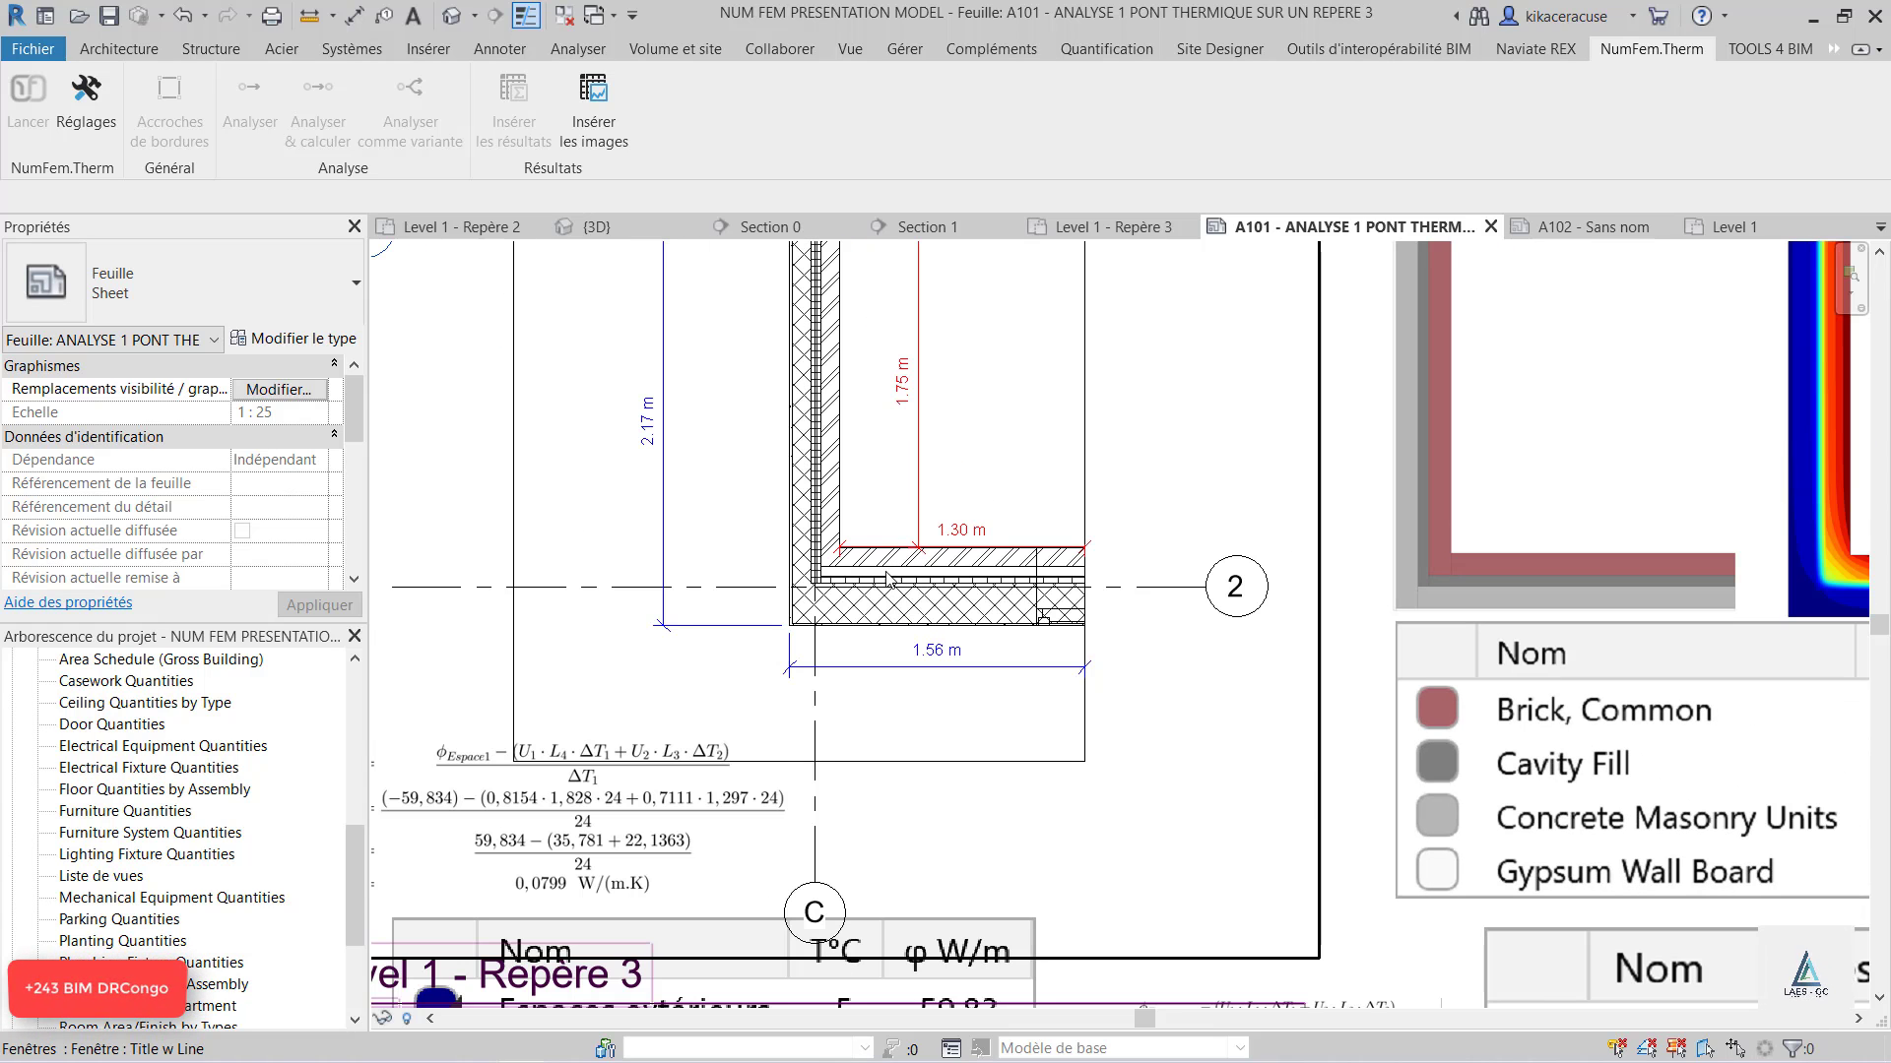
scroll(1074, 509, "down", 2)
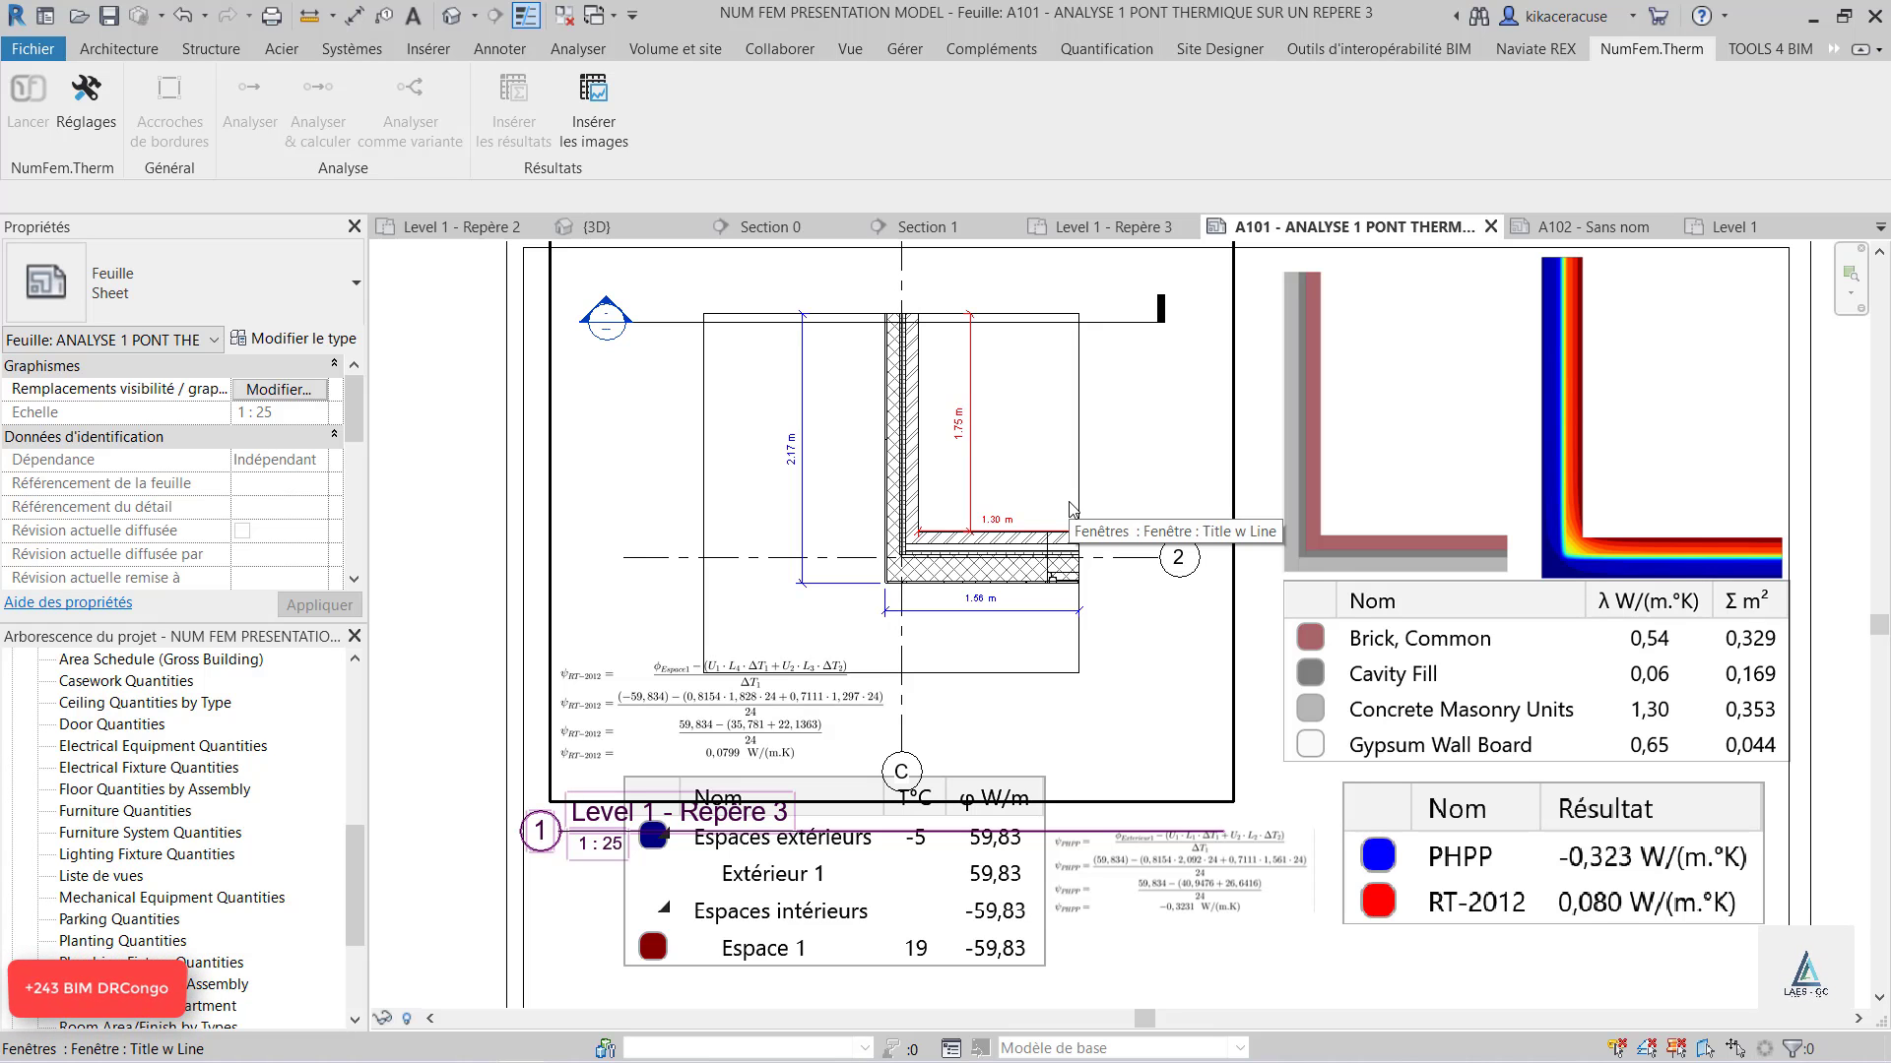
scroll(901, 456, "down", 1)
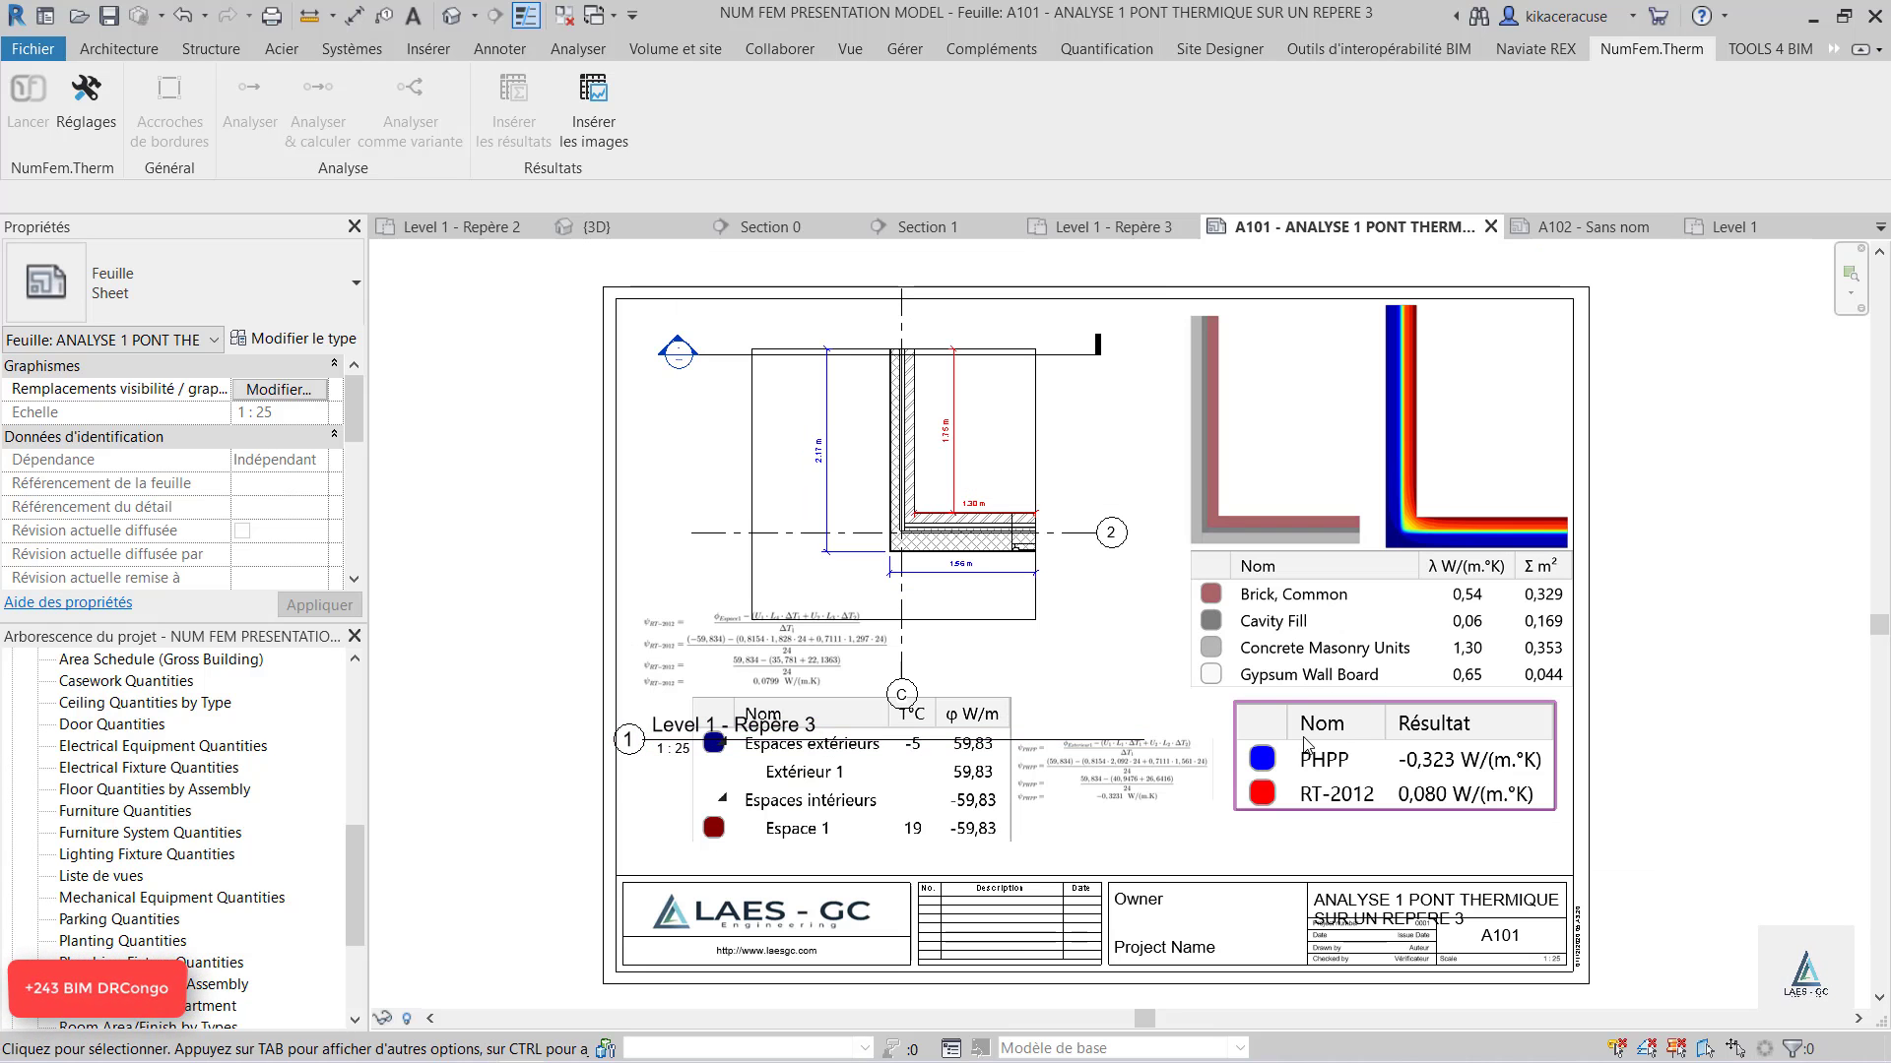
scroll(1309, 745, "up", 2)
scroll(1309, 745, "down", 2)
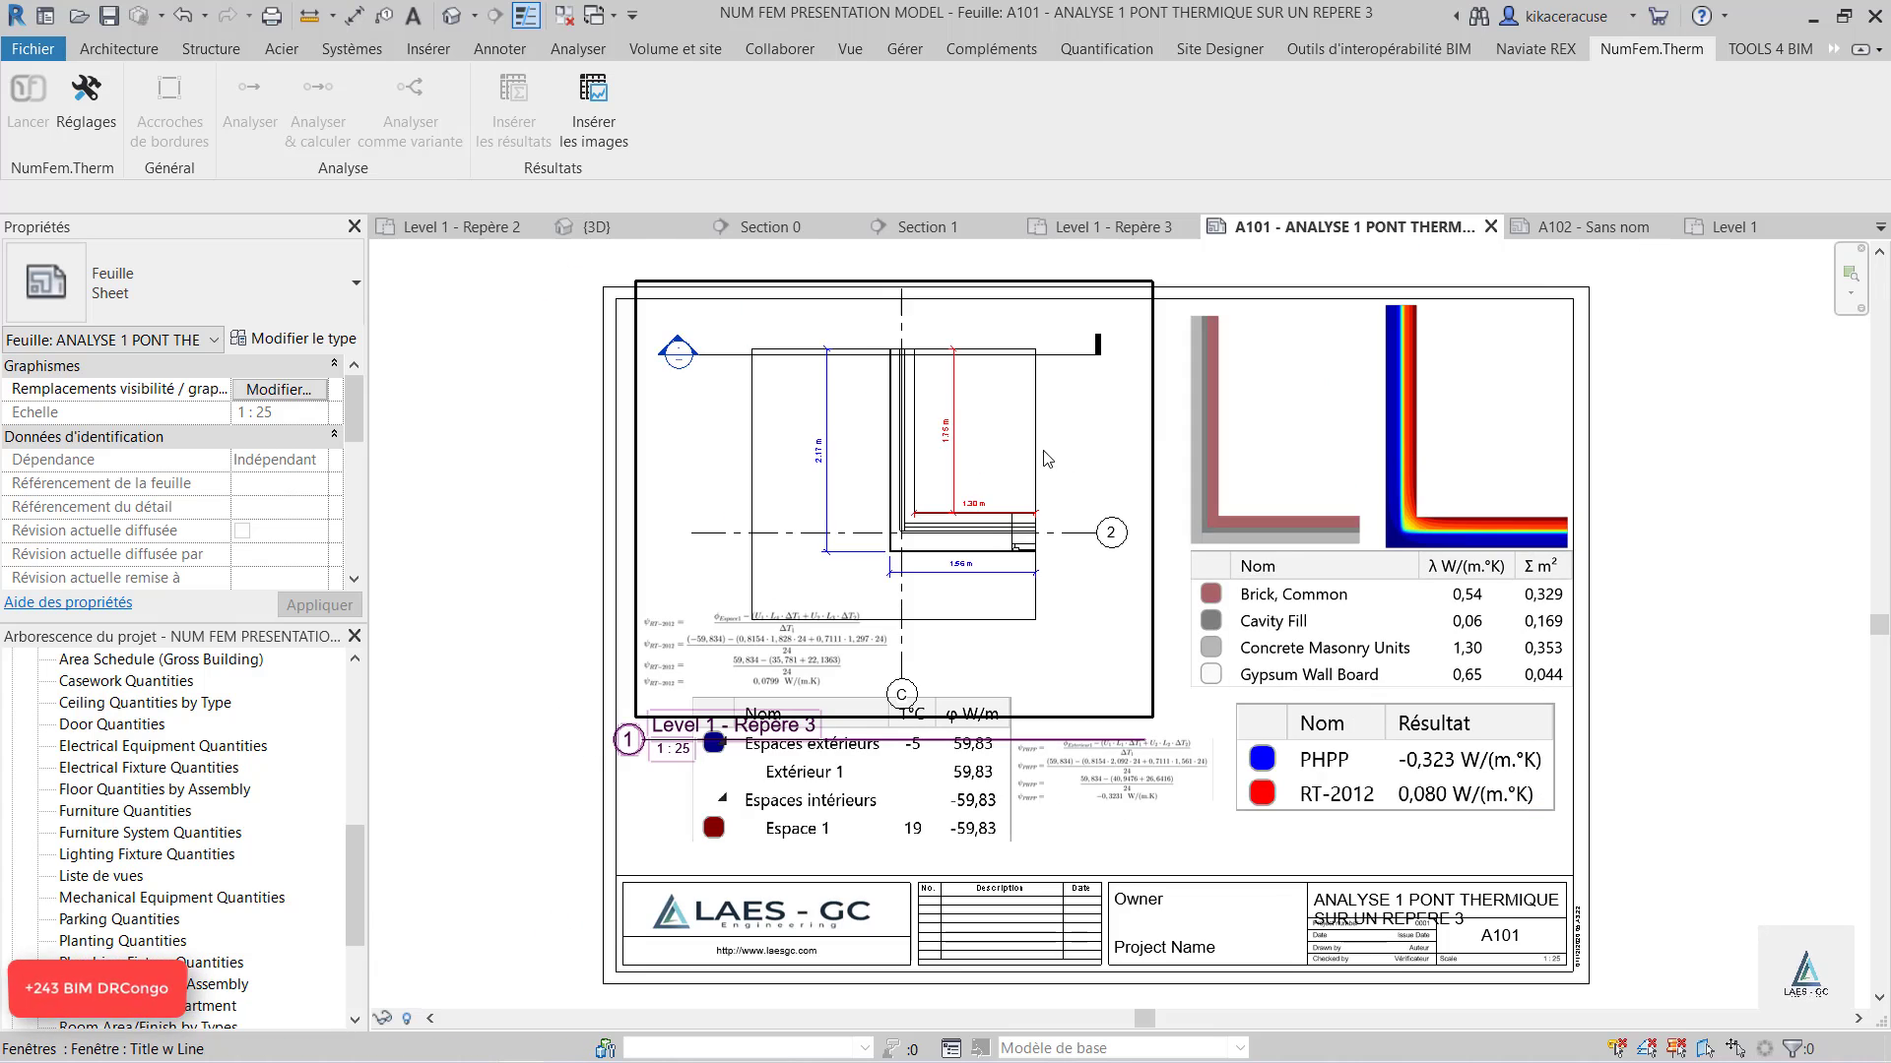
scroll(955, 537, "up", 2)
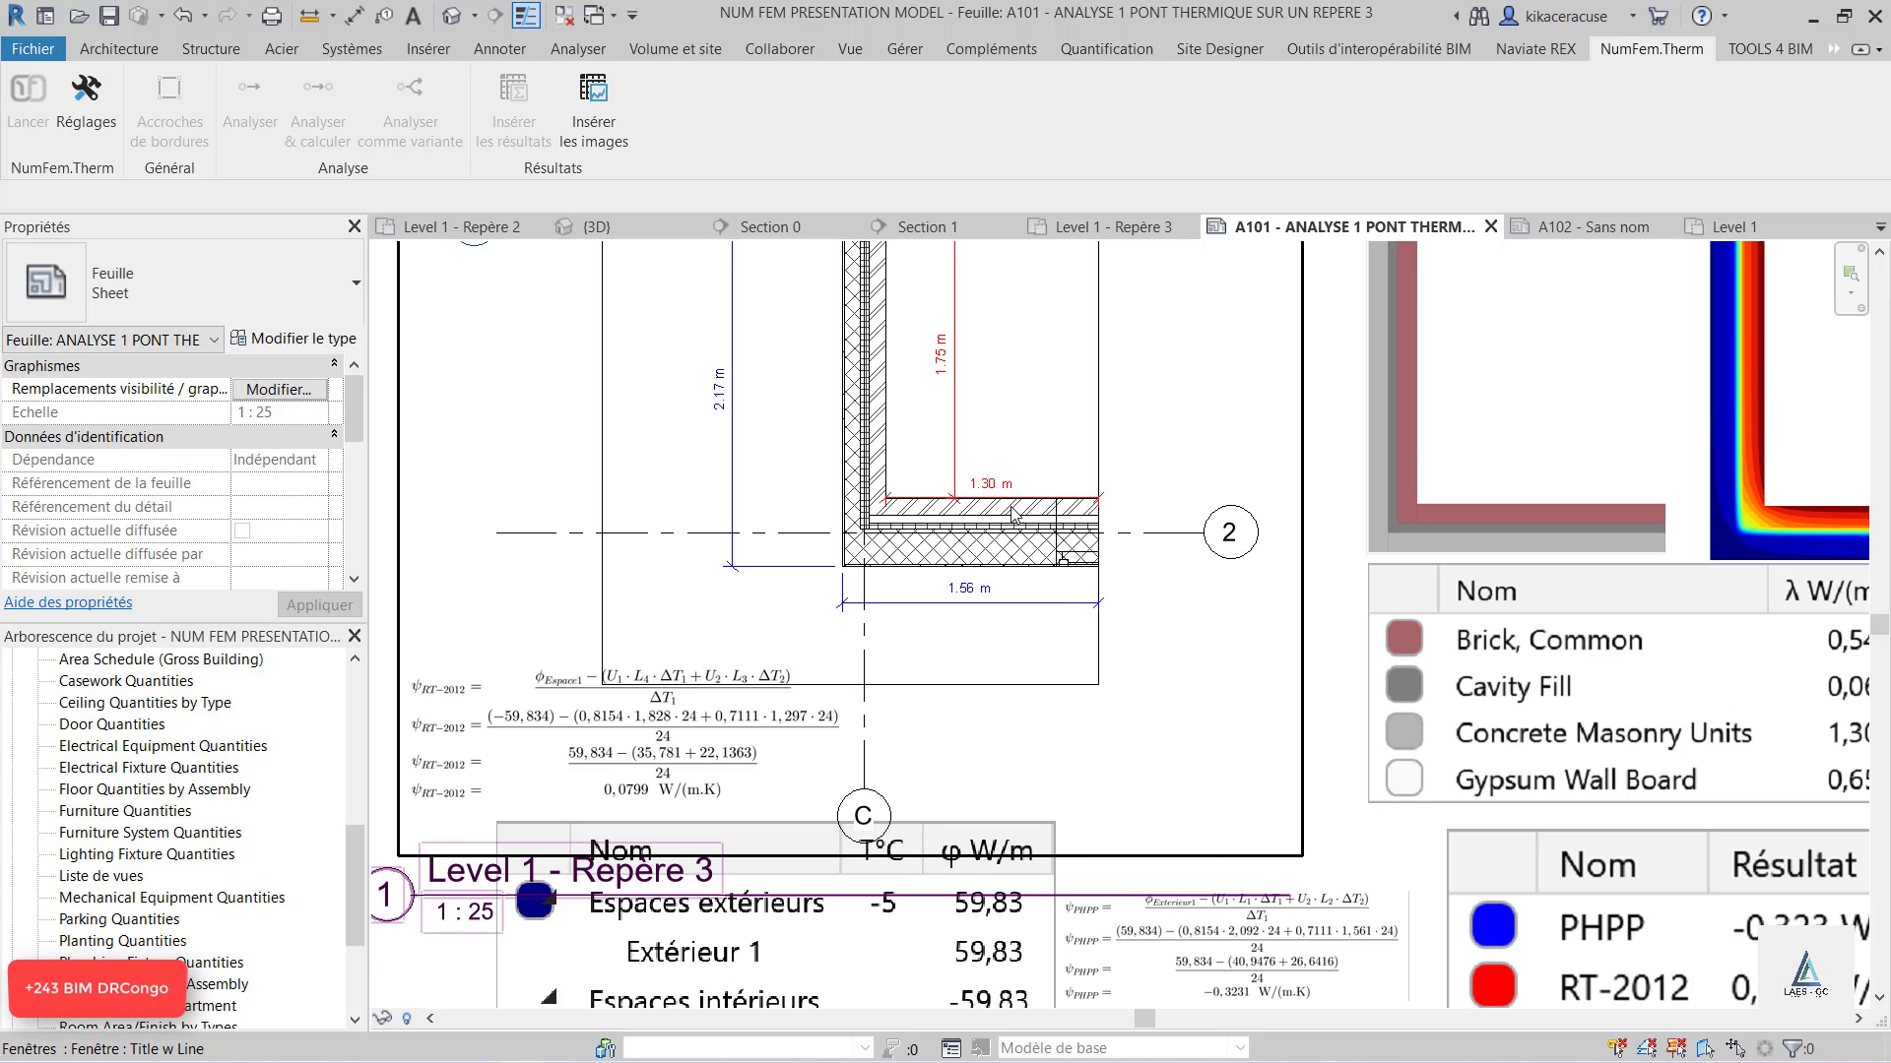
scroll(891, 475, "down", 3)
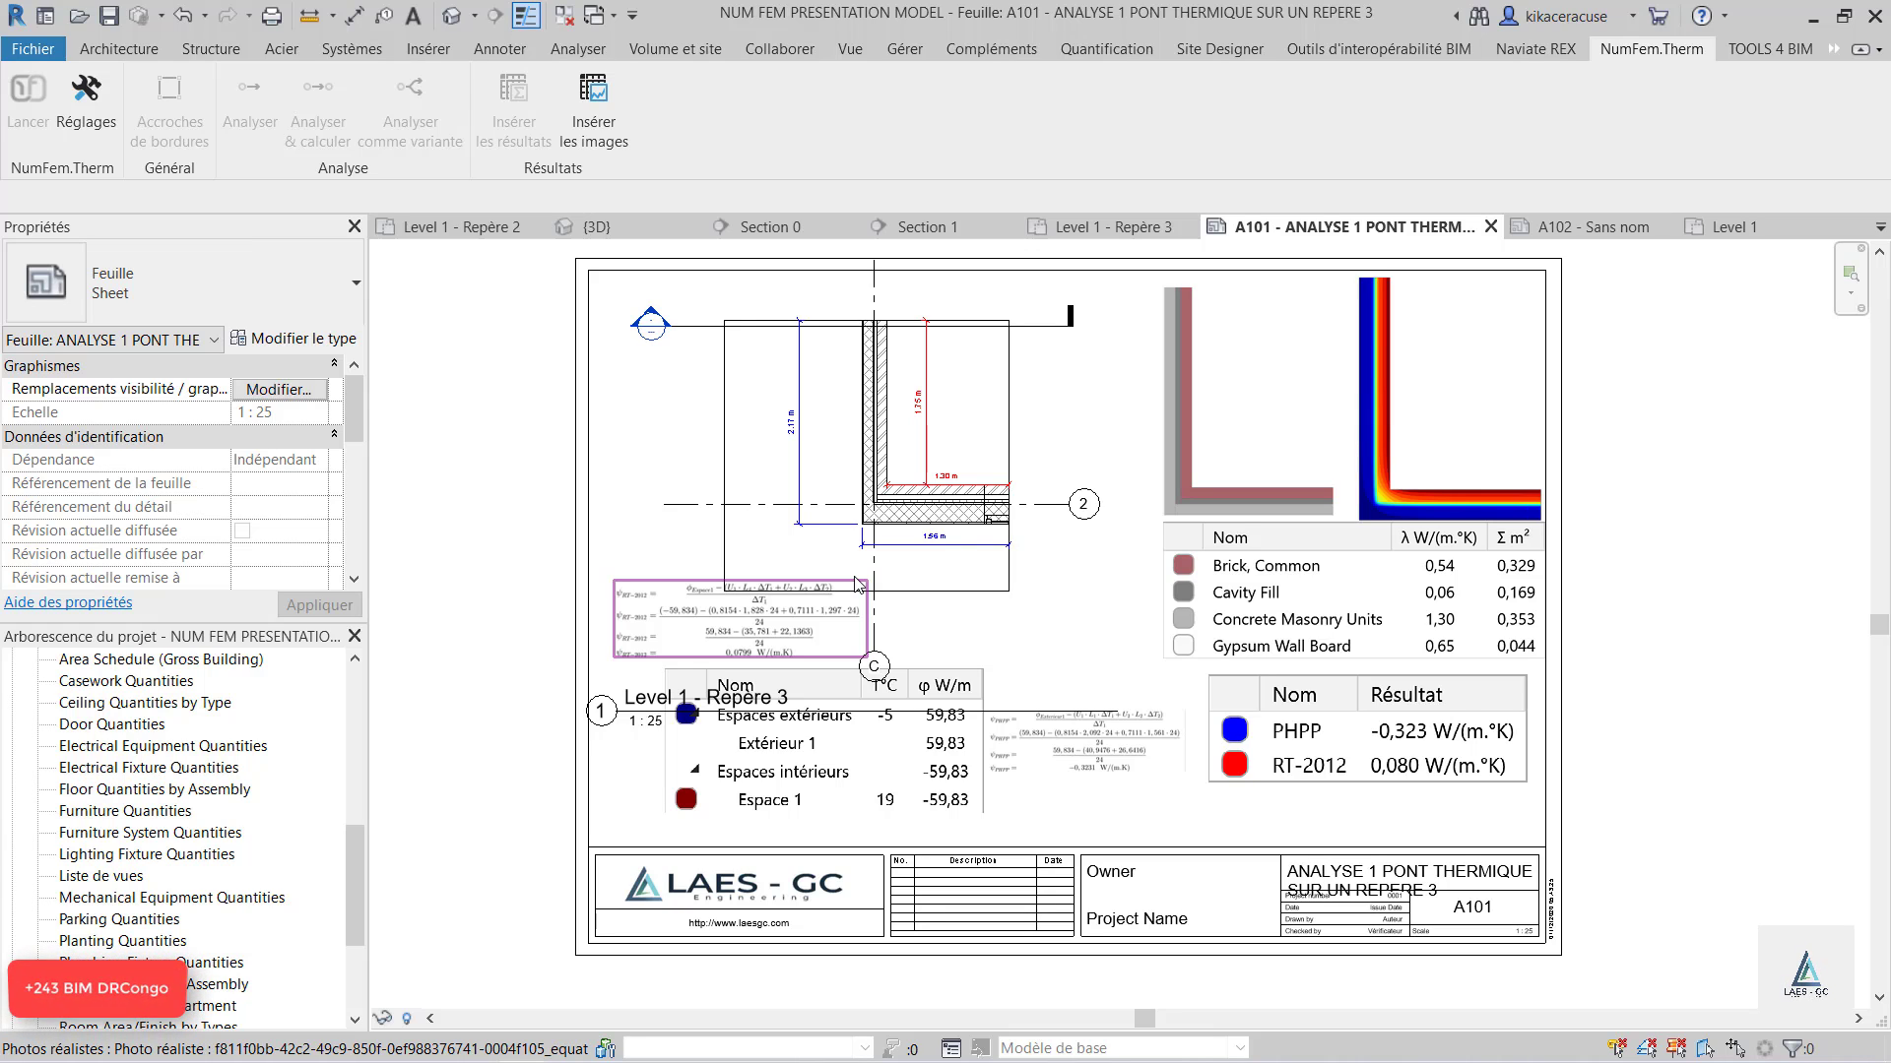
left_click(594, 228)
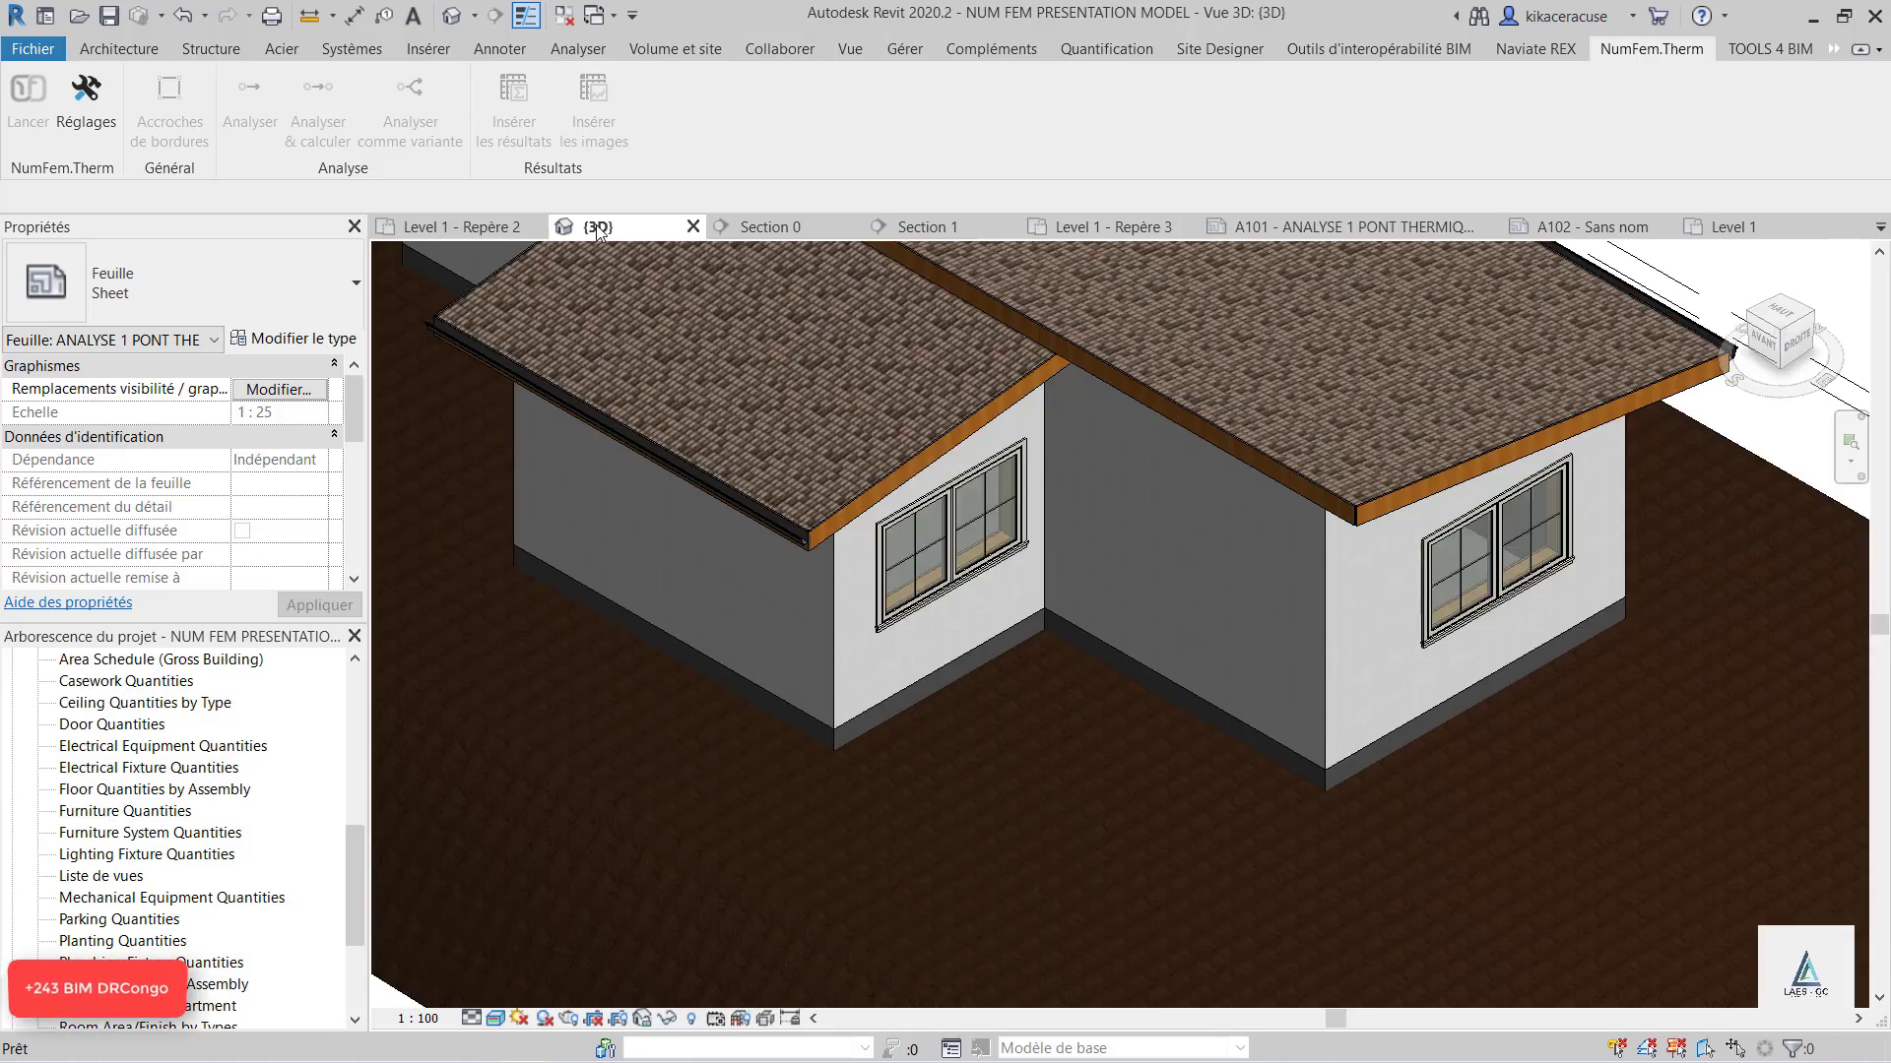